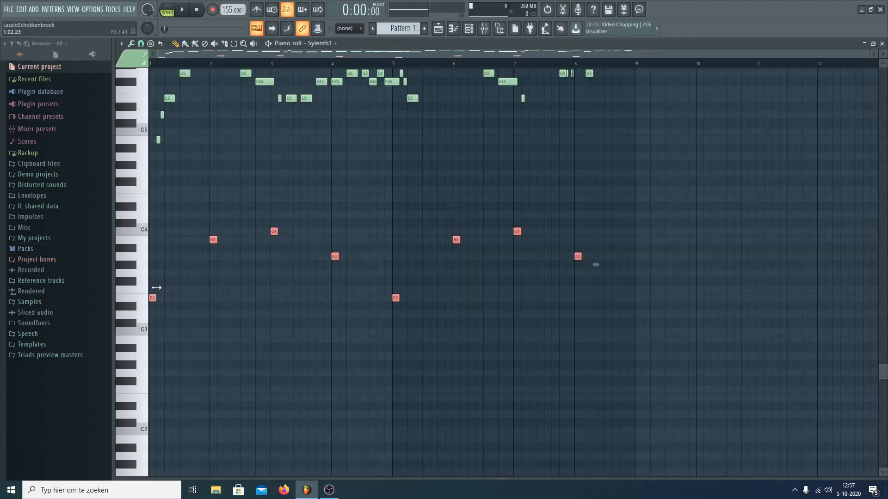
- Repeat the bass notes within each bar so that bars 1 to 8 hold four evenly spaced notes each
{"action": "left_click_drag", "start_coordinate": [154, 299], "coordinate": [199, 299]}
{"action": "scroll", "coordinate": [170, 70], "scroll_direction": "up", "scroll_amount": 5}
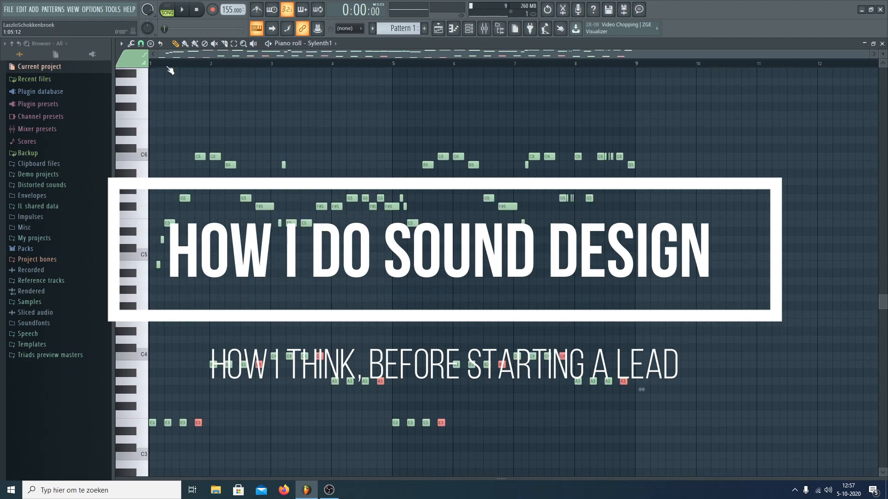
- Switch playback to pattern mode and listen to Pattern 1 with its melody and bass notes
{"action": "left_click", "coordinate": [168, 8]}
{"action": "key", "text": "space"}
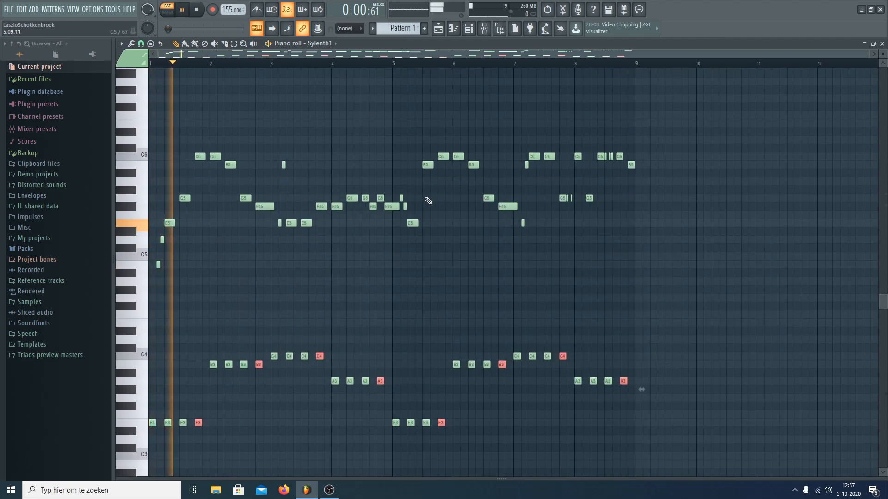
{"action": "scroll", "coordinate": [573, 269], "scroll_direction": "up", "scroll_amount": 3}
{"action": "scroll", "coordinate": [700, 248], "scroll_direction": "down", "scroll_amount": 3}
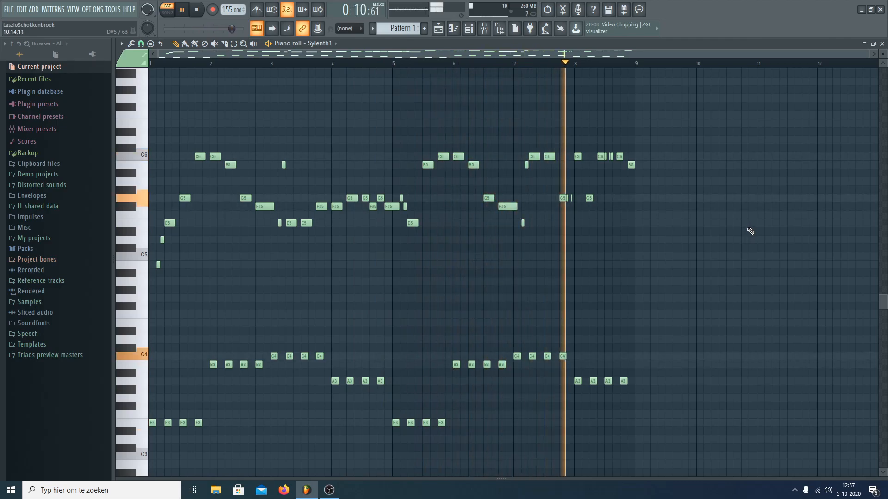
{"action": "scroll", "coordinate": [733, 223], "scroll_direction": "down", "scroll_amount": 3}
{"action": "scroll", "coordinate": [733, 222], "scroll_direction": "up", "scroll_amount": 4}
{"action": "scroll", "coordinate": [730, 218], "scroll_direction": "down", "scroll_amount": 2}
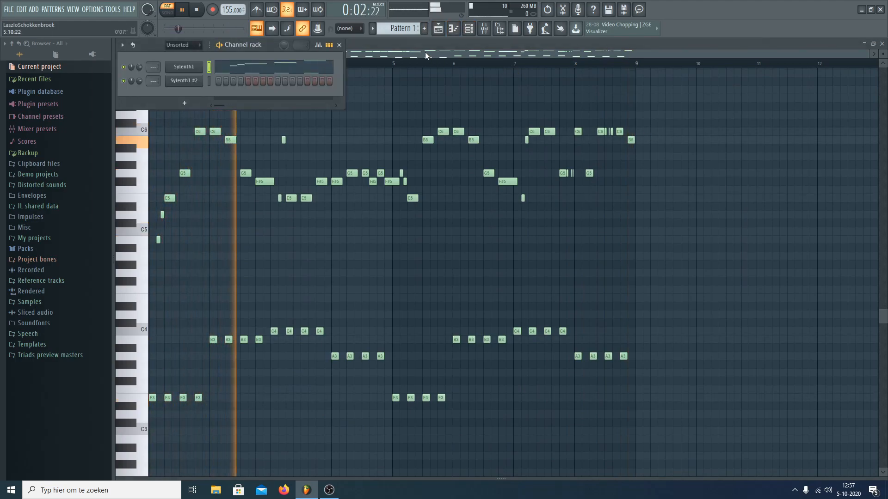
{"action": "scroll", "coordinate": [487, 133], "scroll_direction": "down", "scroll_amount": 2}
{"action": "key", "text": "space"}
- Cut all the bass notes below the melody out of Pattern 1
{"action": "left_click_drag", "start_coordinate": [751, 436], "coordinate": [2, 216]}
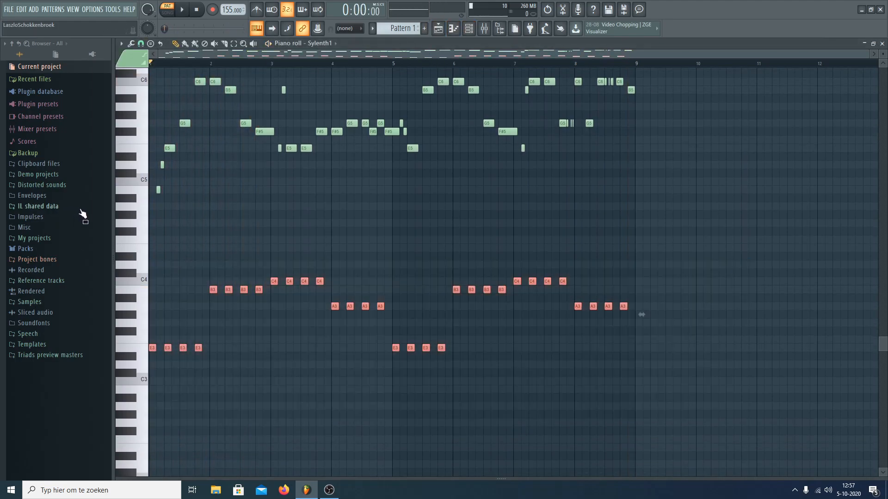
{"action": "key", "text": "Delete"}
{"action": "key", "text": "ctrl+z"}
{"action": "key", "text": "Delete"}
{"action": "scroll", "coordinate": [406, 27], "scroll_direction": "down", "scroll_amount": 1}
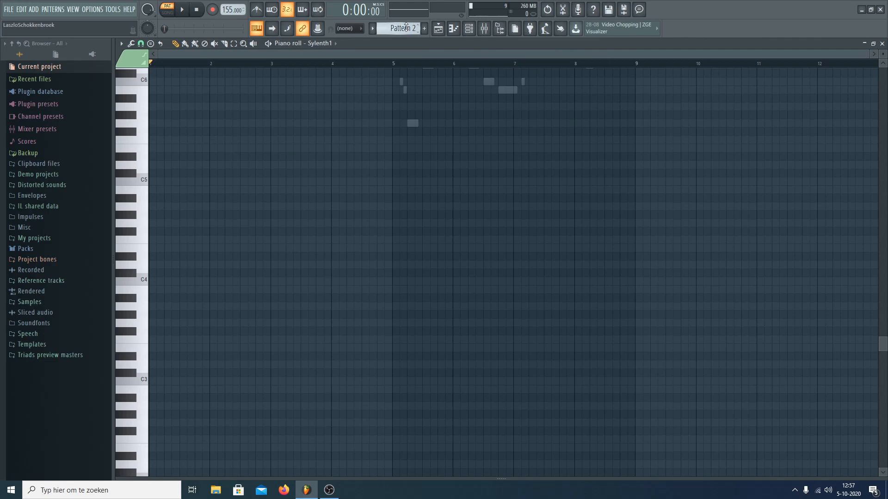
- Paste the cut bass notes into the empty Pattern 3
{"action": "left_click", "coordinate": [425, 29]}
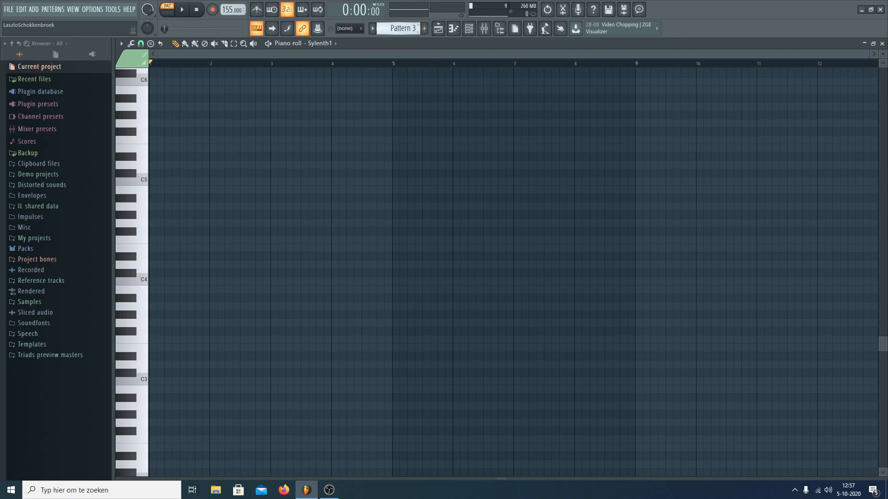
{"action": "key", "text": "ctrl+v"}
{"action": "scroll", "coordinate": [428, 259], "scroll_direction": "up", "scroll_amount": 5}
{"action": "scroll", "coordinate": [428, 259], "scroll_direction": "down", "scroll_amount": 3}
- Transpose the pasted notes up two octaves and delete the ones in bars 5 to 8
{"action": "key", "text": "ctrl+Up"}
{"action": "key", "text": "ctrl+Up"}
{"action": "right_click", "coordinate": [673, 381]}
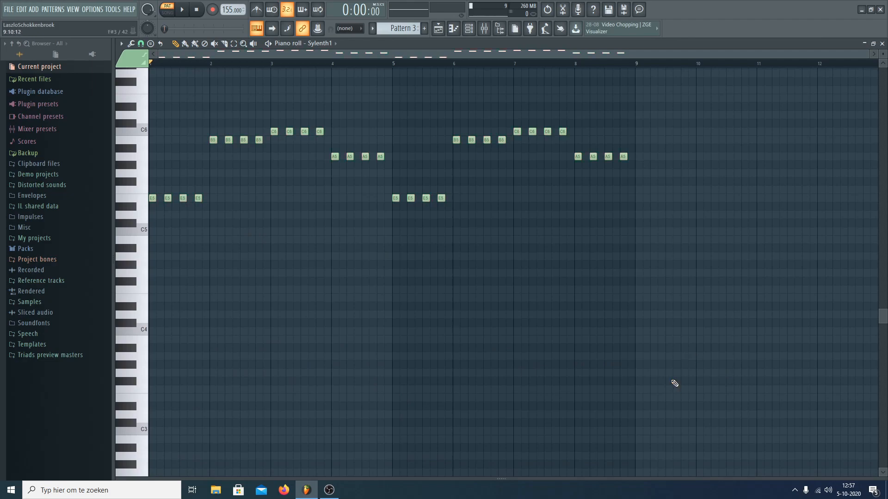
{"action": "left_click_drag", "start_coordinate": [743, 251], "coordinate": [396, 86]}
{"action": "key", "text": "Delete"}
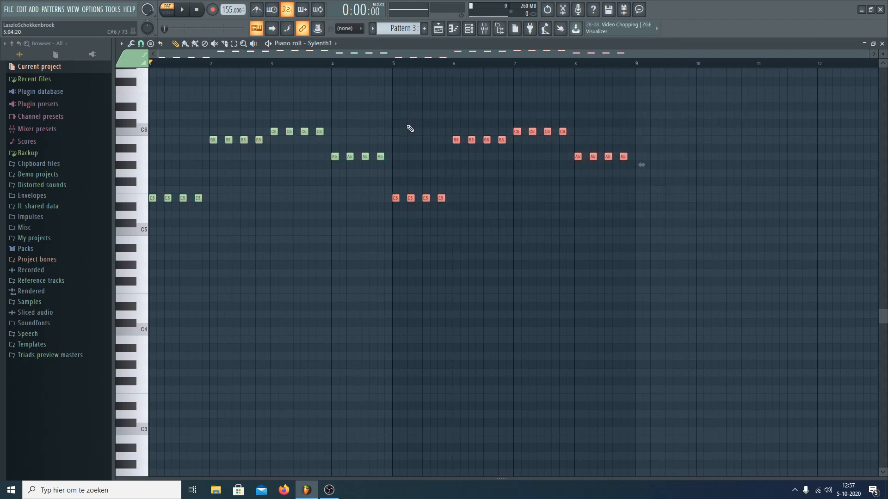
- Build three-note chords in bars 1 to 4: G5-B5-E6, F#5-B5-D6, G5-C6-E6 and A5-C6-E6
{"action": "scroll", "coordinate": [162, 266], "scroll_direction": "up", "scroll_amount": 3}
{"action": "mouse_move", "coordinate": [238, 301]}
{"action": "left_mouse_down"}
{"action": "mouse_move", "coordinate": [99, 258]}
{"action": "mouse_move", "coordinate": [93, 246]}
{"action": "left_mouse_up"}
{"action": "key", "text": "ctrl+Up"}
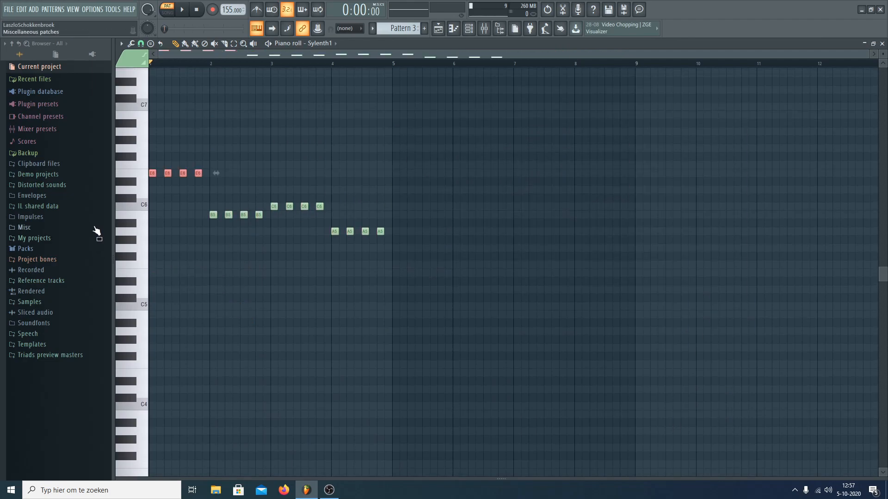
{"action": "mouse_move", "coordinate": [135, 211]}
{"action": "left_mouse_down"}
{"action": "mouse_move", "coordinate": [136, 219]}
{"action": "mouse_move", "coordinate": [144, 211]}
{"action": "mouse_move", "coordinate": [145, 250]}
{"action": "left_mouse_up"}
{"action": "mouse_move", "coordinate": [279, 222]}
{"action": "left_mouse_down"}
{"action": "mouse_move", "coordinate": [210, 209]}
{"action": "mouse_move", "coordinate": [216, 263]}
{"action": "left_mouse_up"}
{"action": "left_click_drag", "start_coordinate": [353, 204], "coordinate": [276, 213]}
{"action": "left_click_drag", "start_coordinate": [273, 206], "coordinate": [275, 248]}
{"action": "left_click_drag", "start_coordinate": [401, 250], "coordinate": [334, 173]}
- Play back Pattern 3 to hear the four-bar chord progression
{"action": "key", "text": "space"}
{"action": "left_click", "coordinate": [574, 248], "text": "ctrl"}
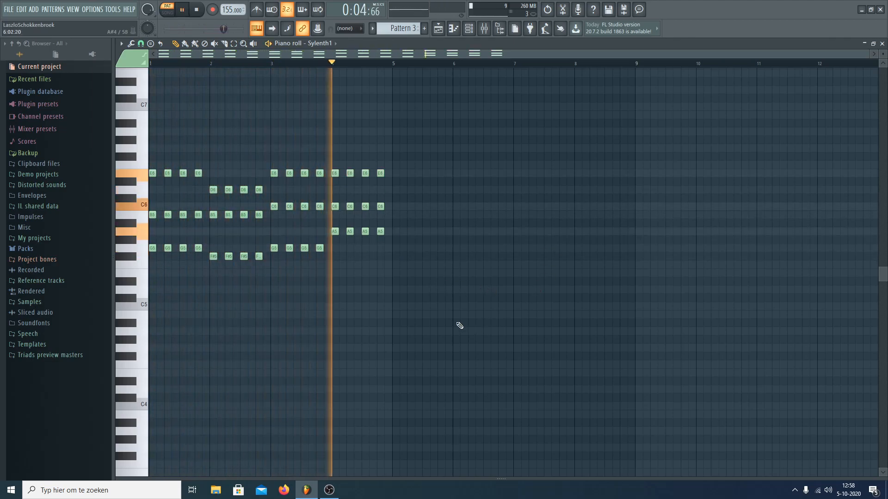
{"action": "key", "text": "space"}
- Cut all the chord notes from Pattern 3 and return to Pattern 1
{"action": "left_click_drag", "start_coordinate": [204, 261], "coordinate": [159, 162]}
{"action": "key", "text": "ctrl+a"}
{"action": "key", "text": "ctrl+x"}
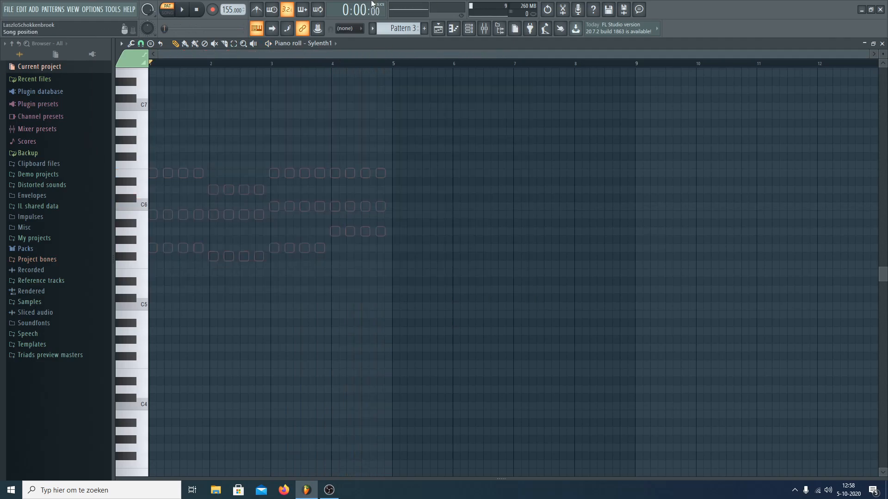
{"action": "left_click_drag", "start_coordinate": [418, 29], "coordinate": [417, 76]}
- Add a new Sylenth1 instrument to the channel rack
{"action": "key", "text": "F6"}
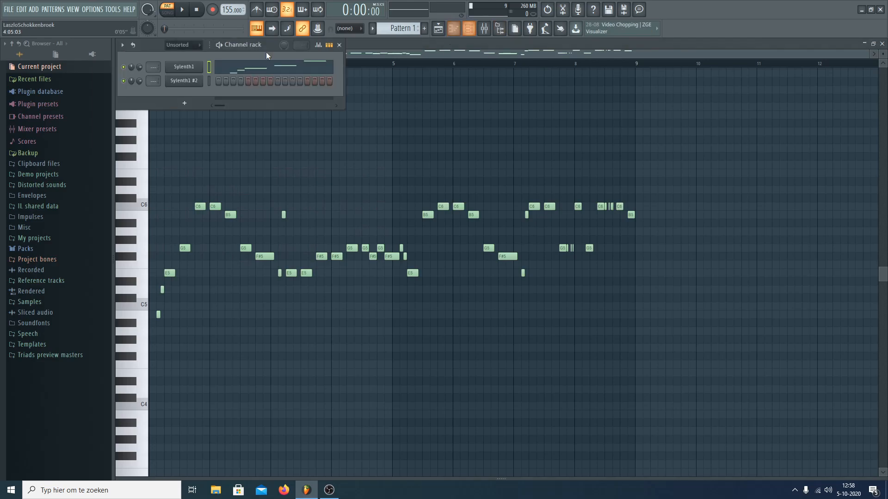
{"action": "left_click", "coordinate": [33, 10]}
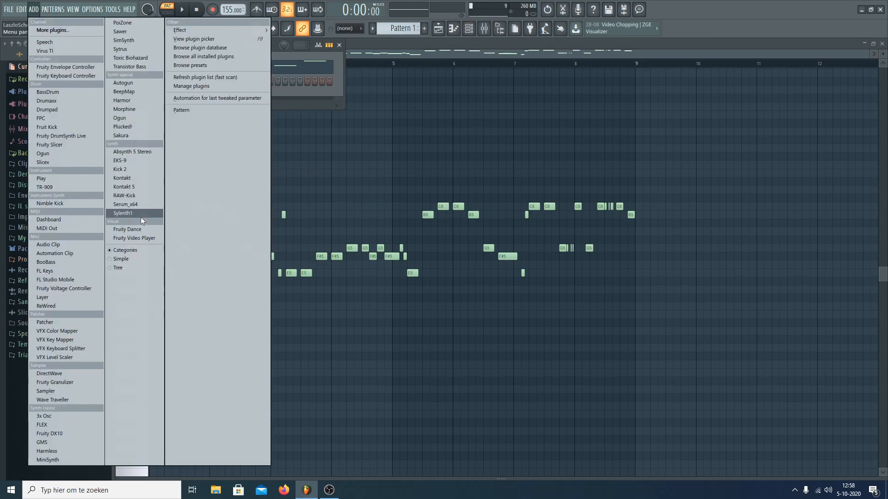
{"action": "left_click", "coordinate": [140, 213]}
- Clone the new Sylenth1 channel twice and close the open plugin windows
{"action": "right_click", "coordinate": [197, 95]}
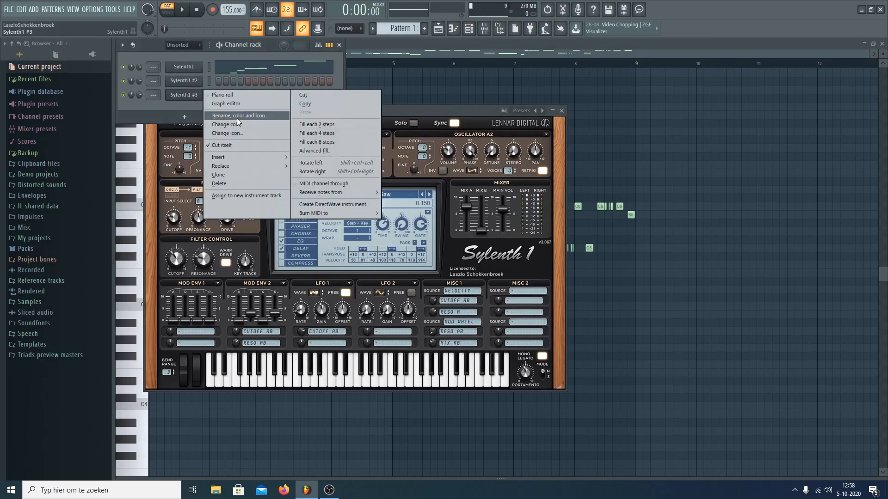
{"action": "left_click", "coordinate": [223, 176]}
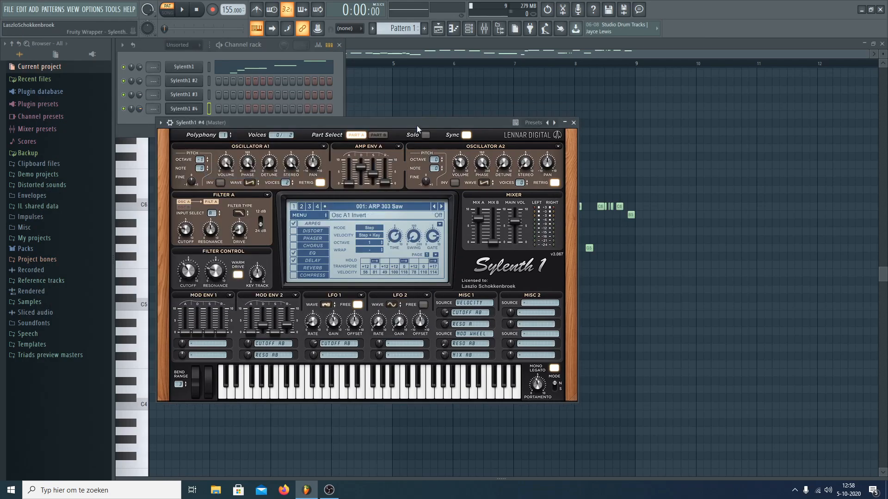
{"action": "key", "text": "F12"}
{"action": "right_click", "coordinate": [196, 108]}
{"action": "left_click", "coordinate": [233, 191]}
{"action": "left_click", "coordinate": [580, 134]}
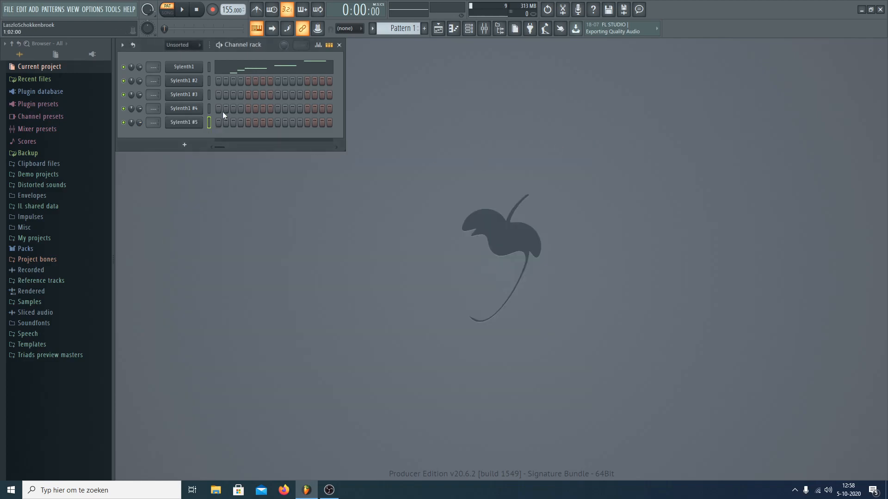
- Paste the chord notes into the piano roll of Sylenth1 #5 in Pattern 1
{"action": "right_click", "coordinate": [194, 122]}
{"action": "left_click", "coordinate": [218, 123]}
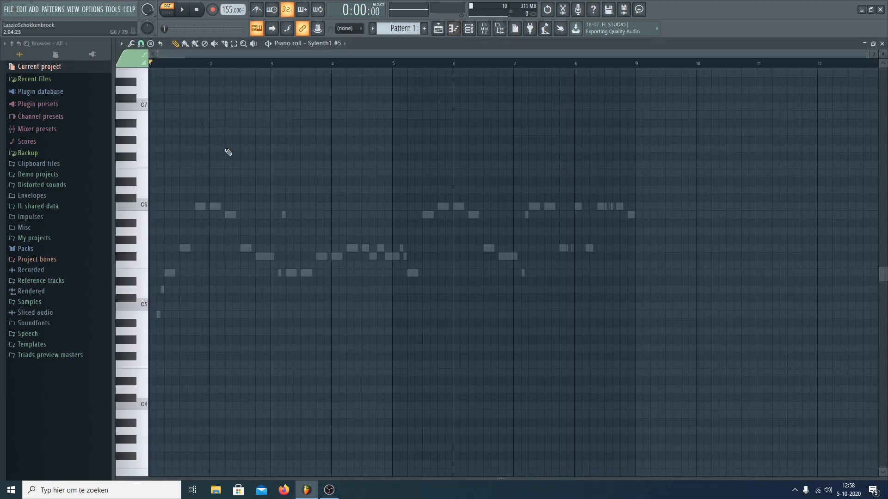
{"action": "key", "text": "ctrl+v"}
{"action": "scroll", "coordinate": [331, 197], "scroll_direction": "down", "scroll_amount": 3}
- Delete the repeated chords in bars 1 to 4, keeping only the first chord of each bar
{"action": "left_click_drag", "start_coordinate": [597, 294], "coordinate": [165, 99]}
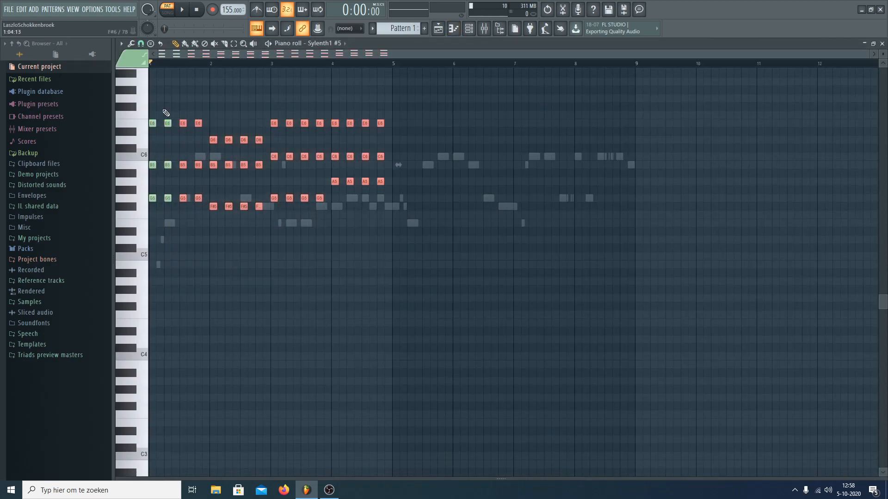
{"action": "left_click_drag", "start_coordinate": [165, 204], "coordinate": [203, 124]}
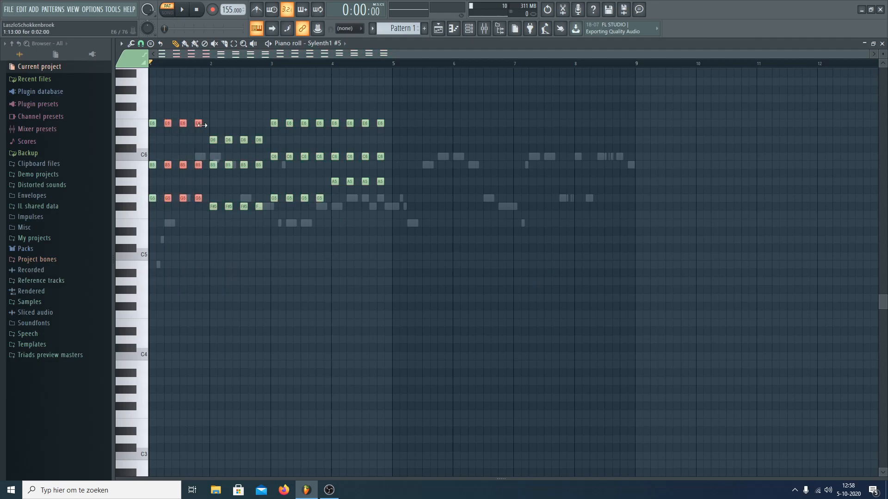
{"action": "key", "text": "Delete"}
{"action": "left_click_drag", "start_coordinate": [226, 212], "coordinate": [265, 128]}
{"action": "key", "text": "Delete"}
{"action": "left_click_drag", "start_coordinate": [284, 202], "coordinate": [333, 114]}
{"action": "key", "text": "Delete"}
{"action": "left_click_drag", "start_coordinate": [406, 217], "coordinate": [341, 78]}
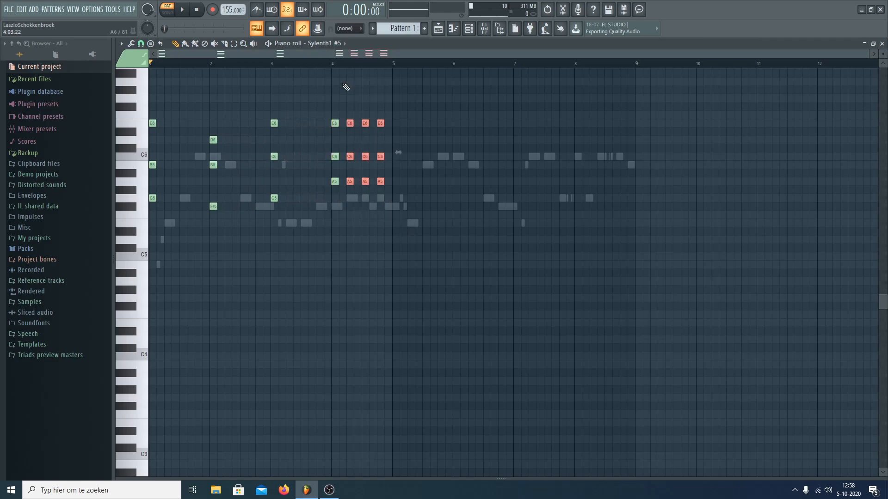
{"action": "key", "text": "Delete"}
- Transpose the four remaining chords down one octave
{"action": "key", "text": "ctrl+a"}
{"action": "scroll", "coordinate": [429, 297], "scroll_direction": "up", "scroll_amount": 1}
{"action": "key", "text": "ctrl+Down"}
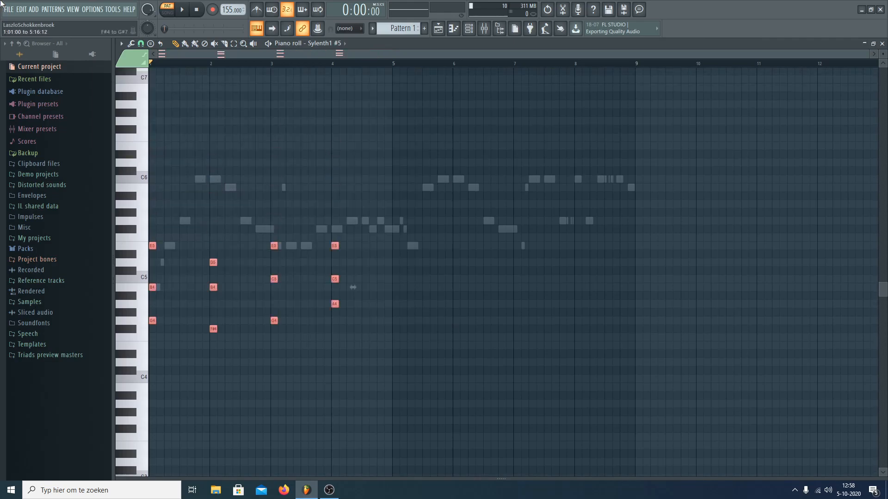
- Deselect the chords and play Pattern 1 to hear them with the melody
{"action": "key", "text": "ctrl+d"}
{"action": "key", "text": "space"}
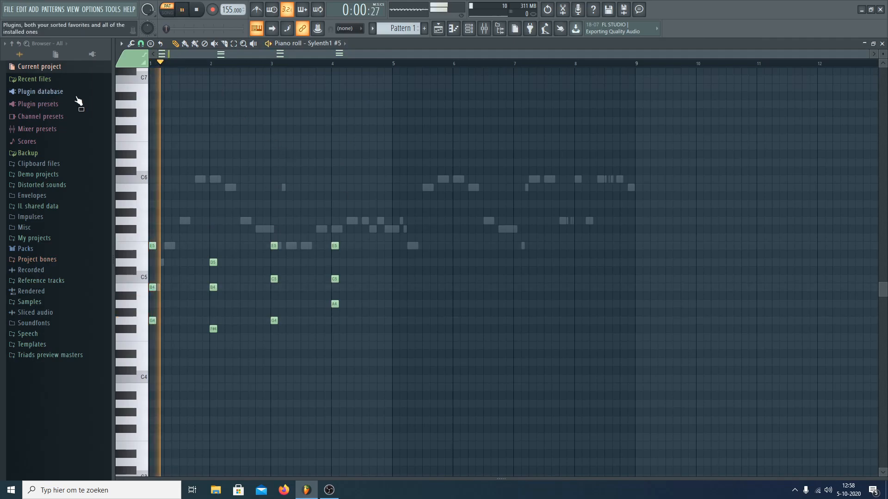
{"action": "scroll", "coordinate": [305, 102], "scroll_direction": "down", "scroll_amount": 1}
{"action": "key", "text": "space"}
- Initialize the preset of Sylenth1 #5 and return to its piano roll
{"action": "left_click", "coordinate": [466, 35]}
{"action": "left_click", "coordinate": [187, 123]}
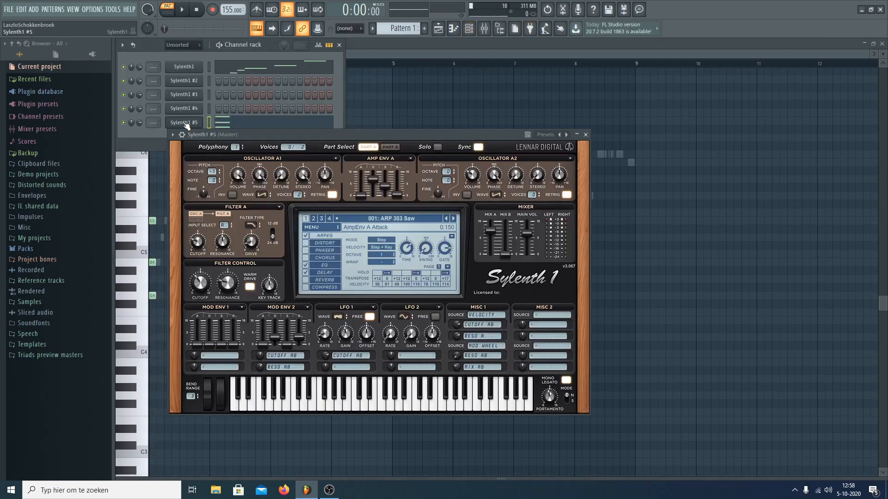
{"action": "left_click", "coordinate": [317, 227]}
{"action": "mouse_move", "coordinate": [335, 239]}
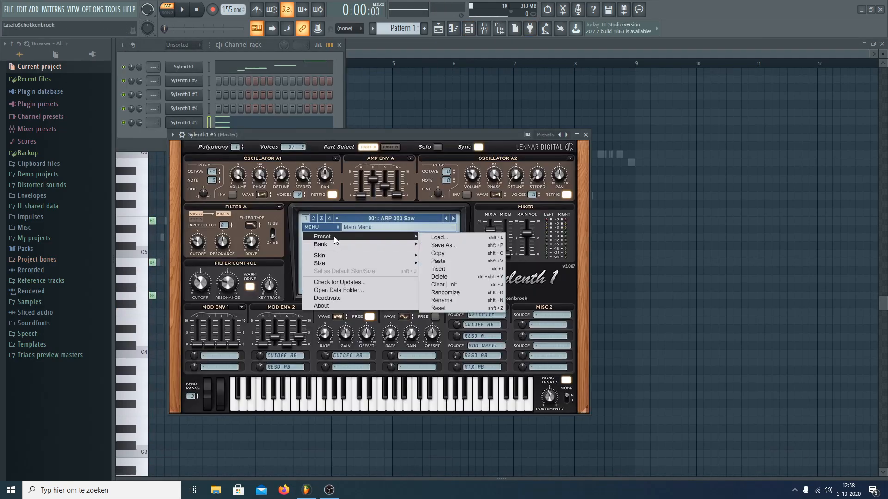
{"action": "left_click", "coordinate": [441, 282]}
{"action": "left_click", "coordinate": [709, 254]}
- Play back the chords to hear the initialized Sylenth1 #5 sound
{"action": "key", "text": "space"}
{"action": "key", "text": "space"}
{"action": "key", "text": "space"}
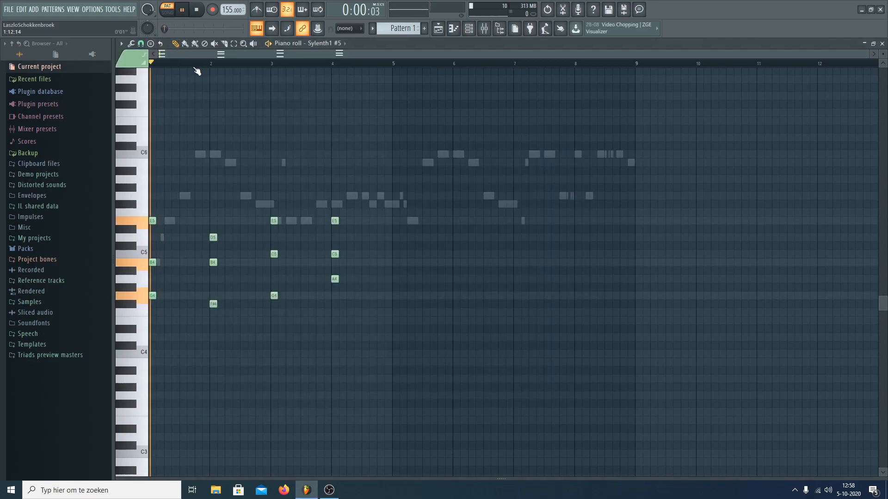
{"action": "key", "text": "space"}
- Move all four chords one beat later so the first one starts on beat 2 of bar 1
{"action": "scroll", "coordinate": [195, 68], "scroll_direction": "up", "scroll_amount": 4}
{"action": "left_click_drag", "start_coordinate": [205, 55], "coordinate": [180, 55]}
{"action": "left_click_drag", "start_coordinate": [660, 368], "coordinate": [194, 220]}
{"action": "left_click", "coordinate": [316, 298]}
- Lengthen the first two chords to 3 steps and repeat them through bars 1 and 2 in the melody's rhythm
{"action": "left_click_drag", "start_coordinate": [202, 338], "coordinate": [184, 159]}
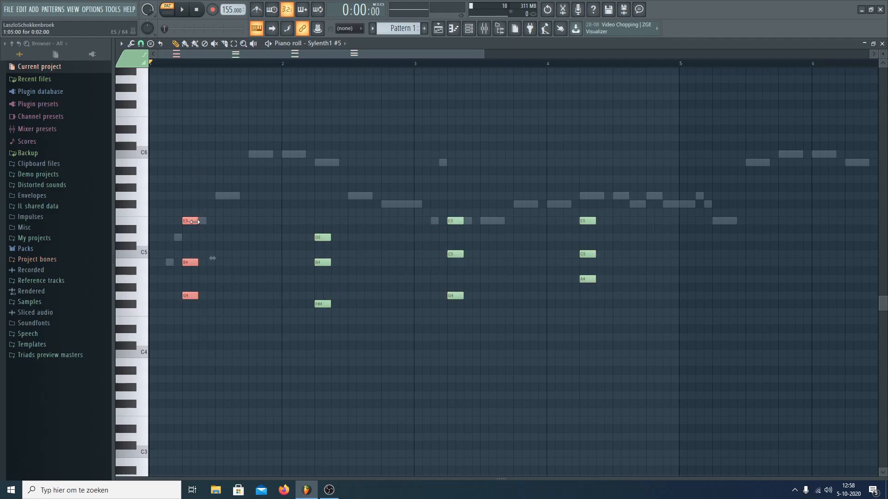
{"action": "double_click", "coordinate": [200, 222]}
{"action": "key", "text": "Escape"}
{"action": "left_click_drag", "start_coordinate": [200, 221], "coordinate": [262, 221], "text": "shift"}
{"action": "key", "text": "space"}
{"action": "key", "text": "space"}
{"action": "mouse_move", "coordinate": [307, 317]}
{"action": "left_mouse_down", "text": "ctrl"}
{"action": "mouse_move", "coordinate": [344, 209]}
{"action": "mouse_move", "coordinate": [290, 233]}
{"action": "mouse_move", "coordinate": [337, 219]}
{"action": "mouse_move", "coordinate": [339, 238]}
{"action": "left_mouse_up", "text": "ctrl"}
{"action": "mouse_move", "coordinate": [359, 349]}
{"action": "left_mouse_down", "text": "ctrl"}
{"action": "mouse_move", "coordinate": [323, 216]}
{"action": "mouse_move", "coordinate": [361, 237]}
{"action": "mouse_move", "coordinate": [392, 236]}
{"action": "left_mouse_up", "text": "ctrl"}
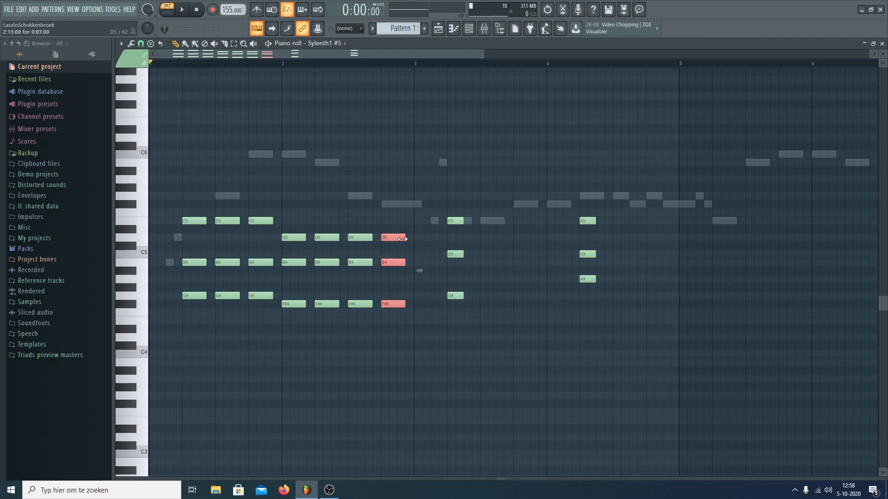
- Fill bars 3 to 8 with the chord progression, repeating and sizing the chords to follow the melody's rhythm
{"action": "left_click_drag", "start_coordinate": [466, 333], "coordinate": [456, 199], "text": "ctrl"}
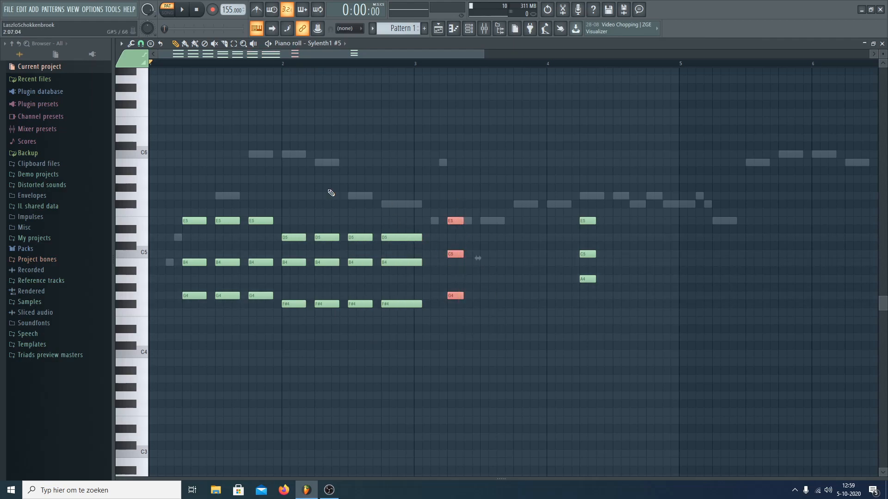
{"action": "left_click_drag", "start_coordinate": [459, 342], "coordinate": [496, 224], "text": "ctrl"}
{"action": "left_click_drag", "start_coordinate": [495, 224], "coordinate": [523, 223], "text": "shift"}
{"action": "left_click_drag", "start_coordinate": [566, 290], "coordinate": [667, 223], "text": "ctrl"}
{"action": "double_click", "coordinate": [599, 221]}
{"action": "key", "text": "Escape"}
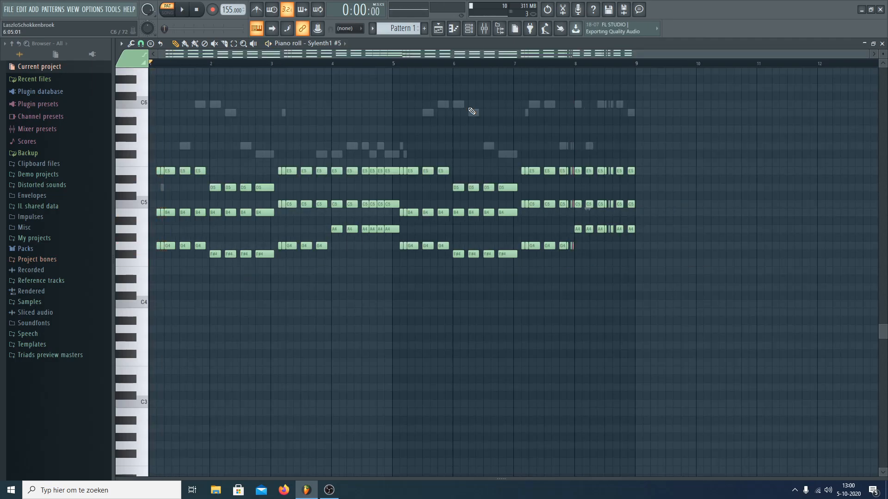
- Transpose all the chords up one octave and play Pattern 1 to hear them
{"action": "key", "text": "ctrl+a"}
{"action": "key", "text": "ctrl+Up"}
{"action": "key", "text": "space"}
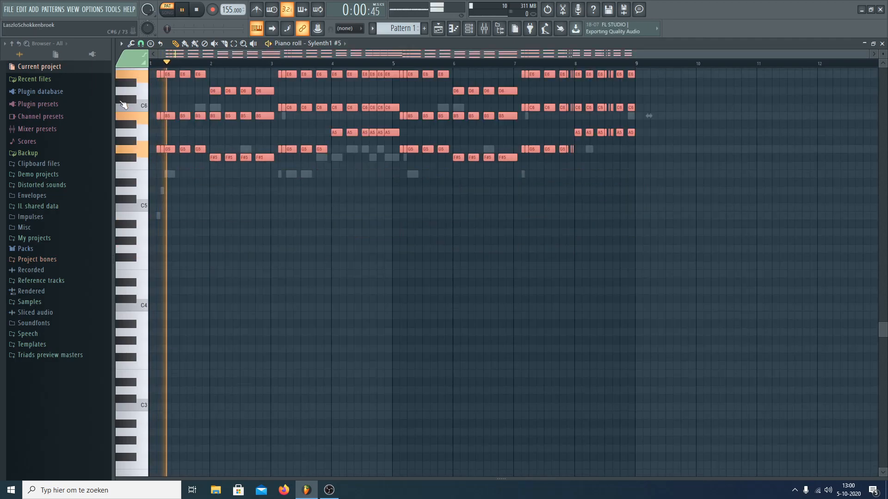
{"action": "scroll", "coordinate": [368, 226], "scroll_direction": "up", "scroll_amount": 4}
{"action": "left_click", "coordinate": [469, 29]}
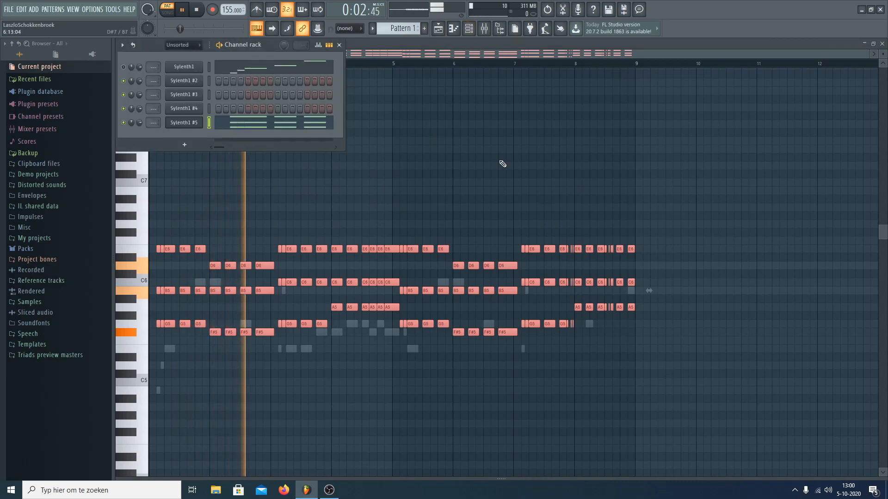
{"action": "left_click", "coordinate": [519, 142], "text": "ctrl"}
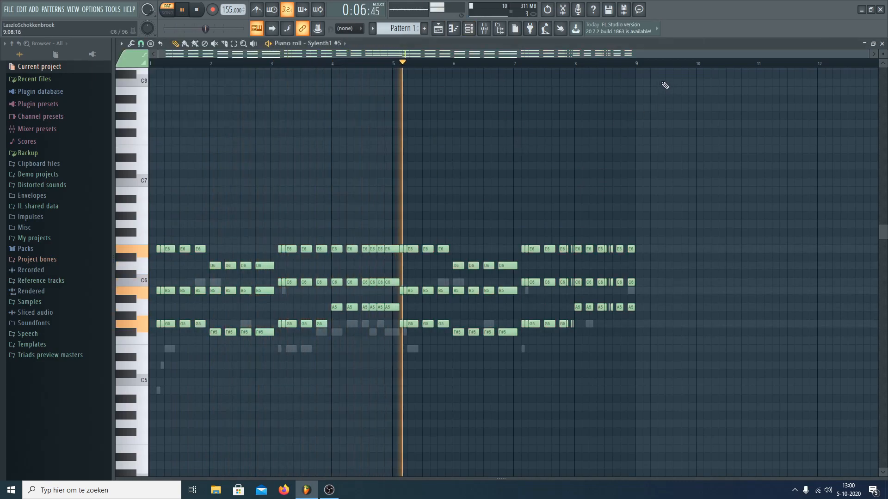
{"action": "scroll", "coordinate": [653, 138], "scroll_direction": "down", "scroll_amount": 6}
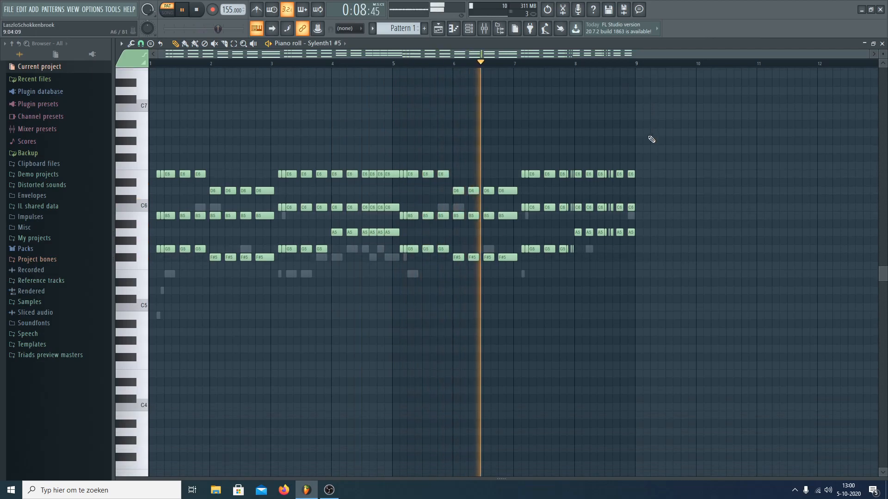
{"action": "scroll", "coordinate": [800, 129], "scroll_direction": "up", "scroll_amount": 8}
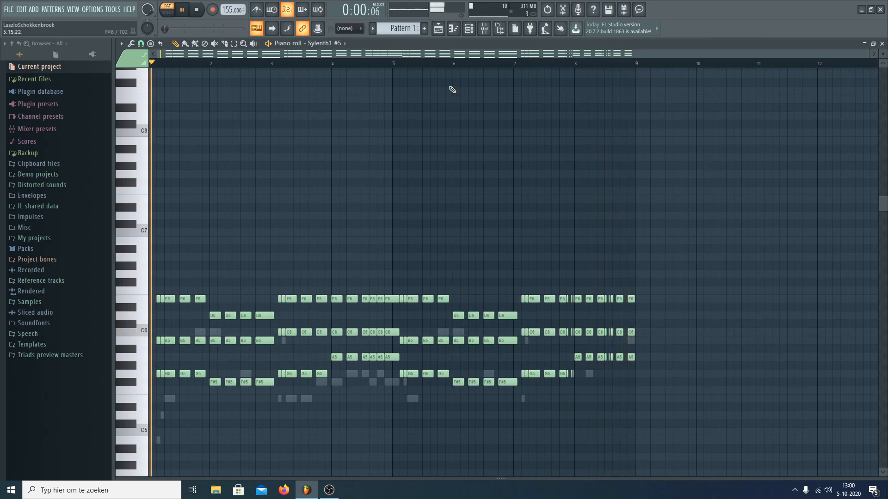
- Unmute the Sylenth1 melody channel and play Pattern 1 to hear the melody together with the Sylenth1 #5 chords
{"action": "key", "text": "space"}
{"action": "left_click", "coordinate": [469, 28]}
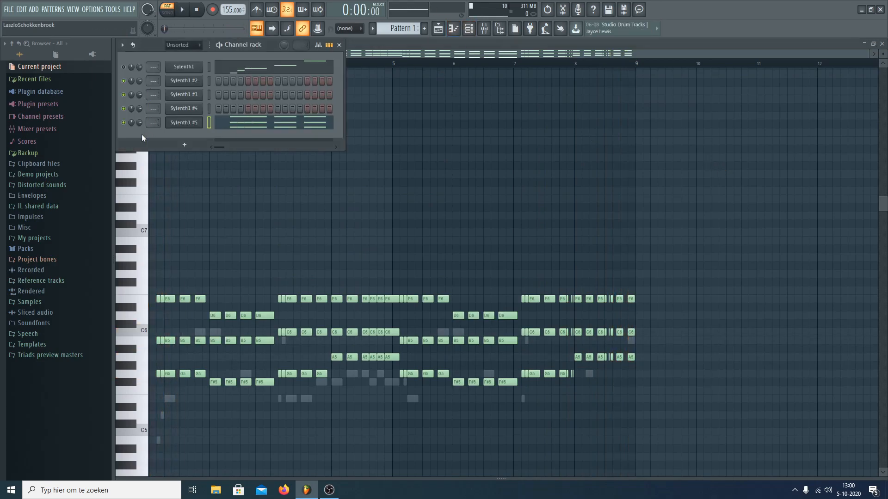
{"action": "key", "text": "space"}
{"action": "key", "text": "space"}
{"action": "left_click", "coordinate": [123, 123]}
{"action": "key", "text": "space"}
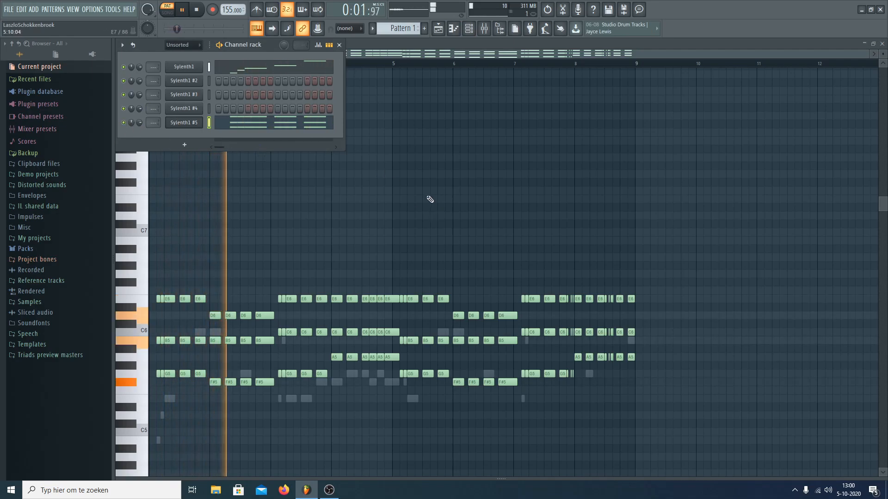
{"action": "left_click", "coordinate": [468, 29]}
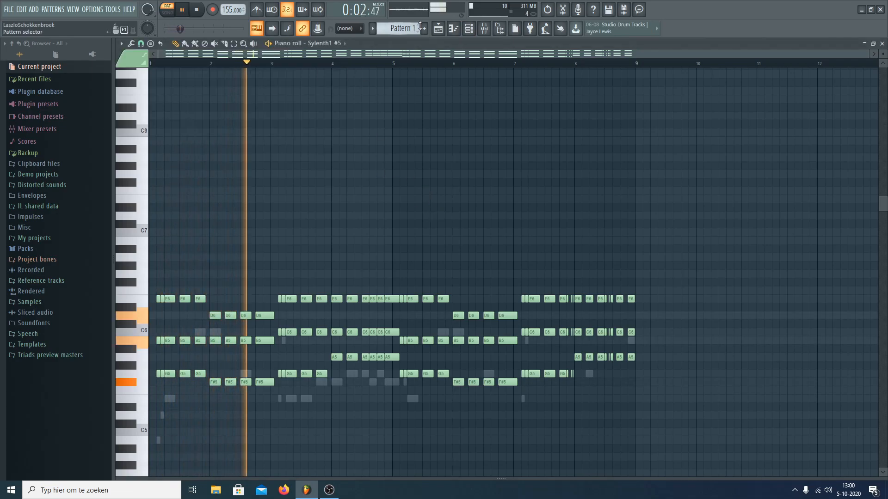
{"action": "left_click", "coordinate": [469, 29]}
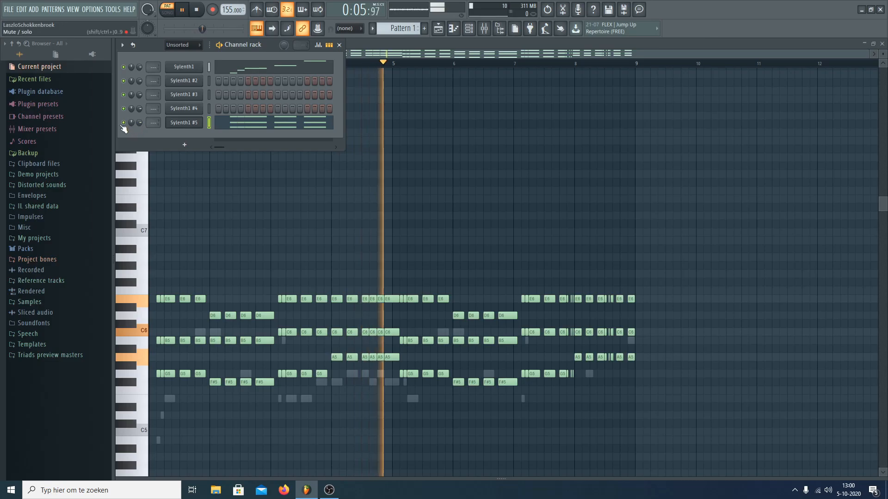
- Solo the first Sylenth1 channel, then open its plugin and play the pattern while editing the sound
{"action": "key", "text": "space"}
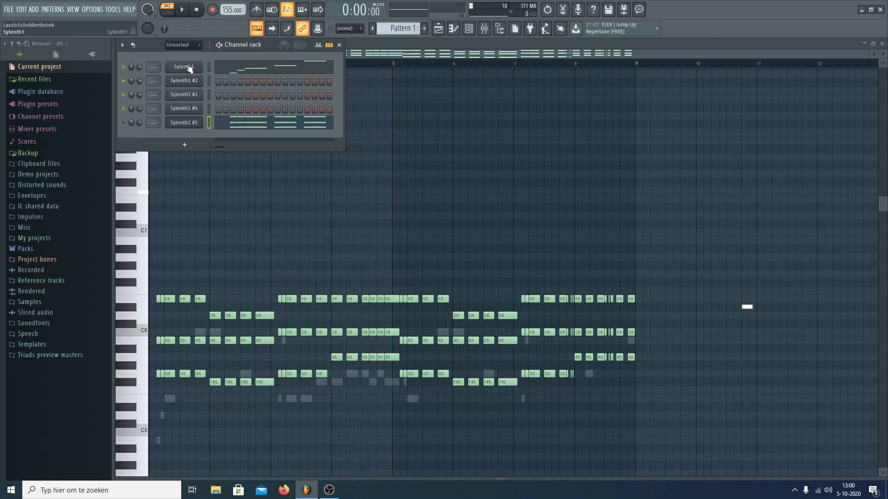
{"action": "right_click", "coordinate": [188, 69]}
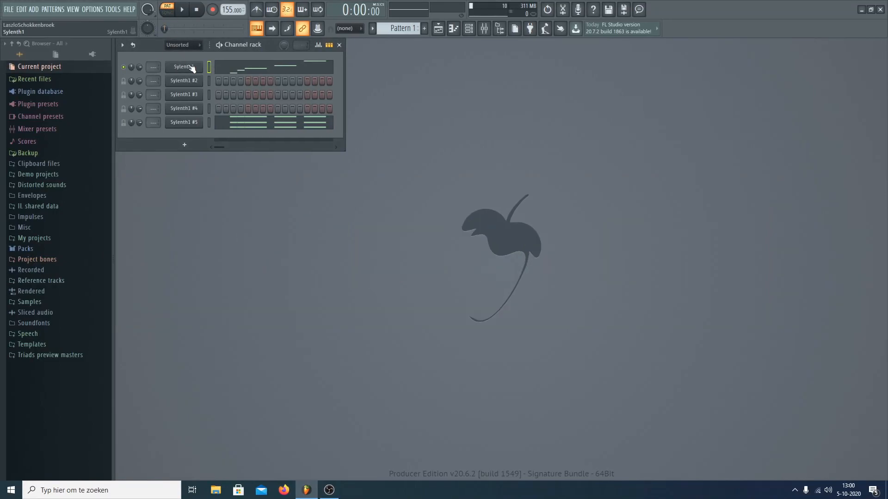
{"action": "left_click", "coordinate": [184, 67]}
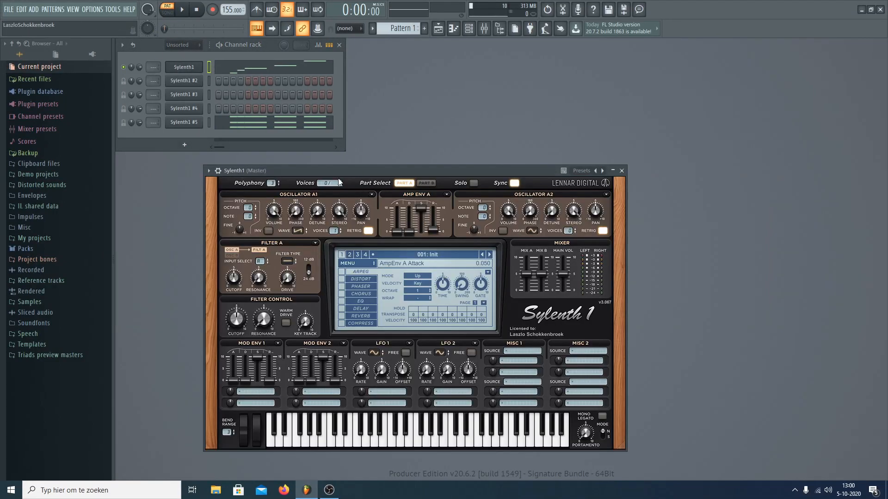
{"action": "key", "text": "space"}
{"action": "left_click_drag", "start_coordinate": [405, 171], "coordinate": [499, 118]}
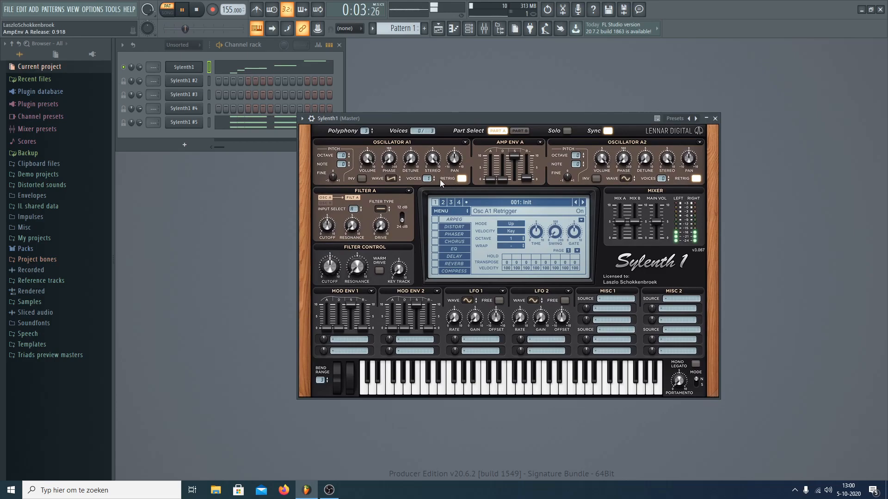
- Try the TriSaw waveform on Oscillator A1, return it to Saw, and browse Oscillator A2's waveforms without choosing one
{"action": "left_click", "coordinate": [391, 179]}
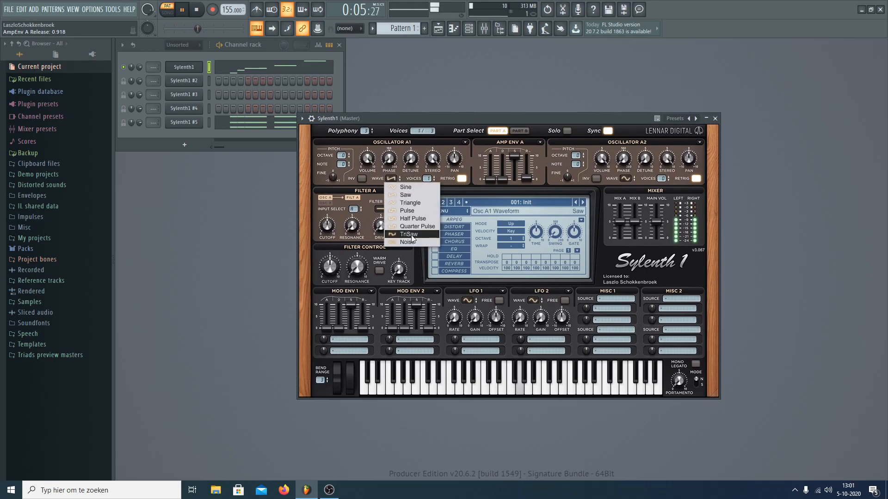
{"action": "left_click", "coordinate": [409, 235]}
{"action": "left_click", "coordinate": [391, 179]}
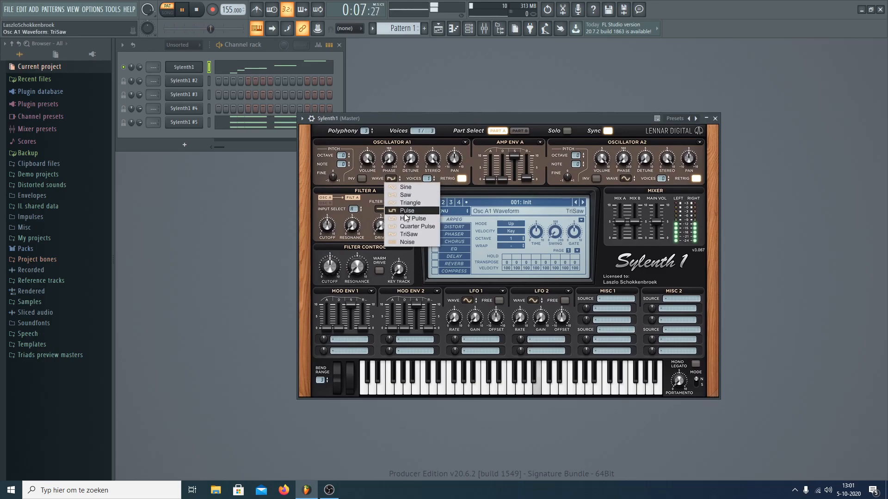
{"action": "left_click", "coordinate": [409, 195]}
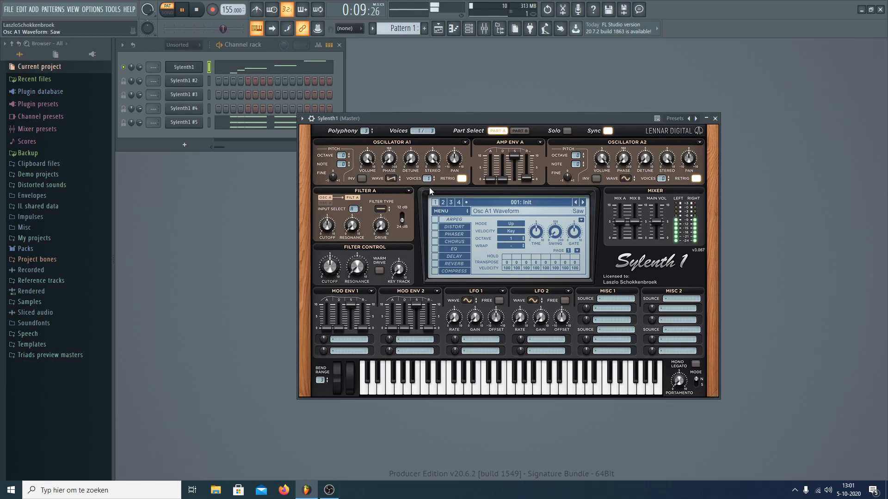
{"action": "left_click", "coordinate": [625, 179]}
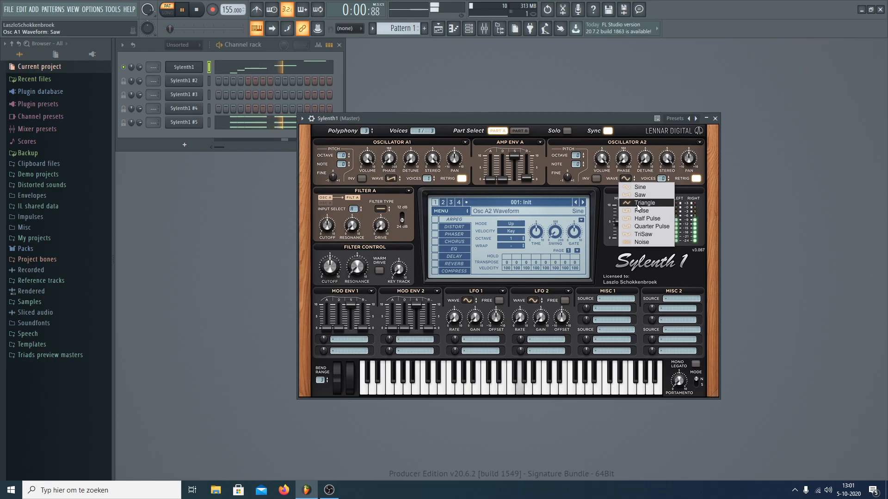
{"action": "left_click", "coordinate": [460, 117]}
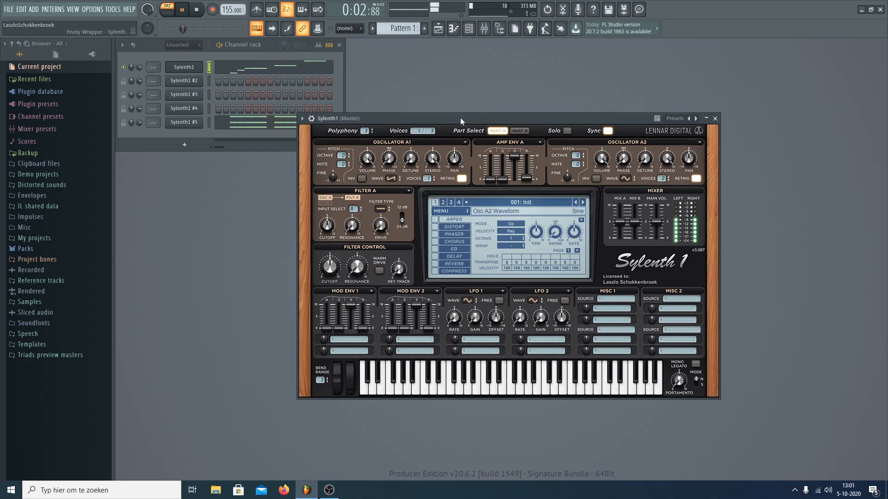
- Set Filter A to band-pass with the Filter Control cutoff at 3.867, and enable distortion with the Clip type
{"action": "left_click_drag", "start_coordinate": [460, 118], "coordinate": [450, 85]}
{"action": "left_click", "coordinate": [372, 177]}
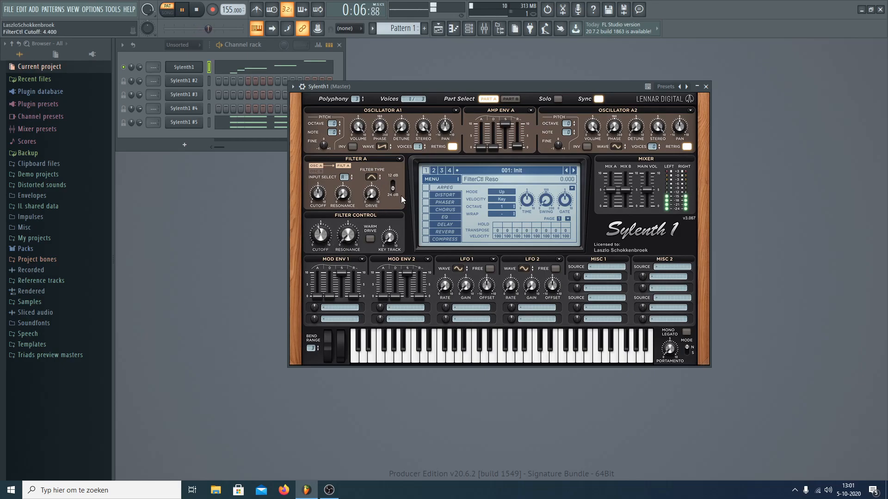
{"action": "left_click", "coordinate": [432, 196]}
{"action": "left_click", "coordinate": [519, 197]}
{"action": "left_click", "coordinate": [520, 221]}
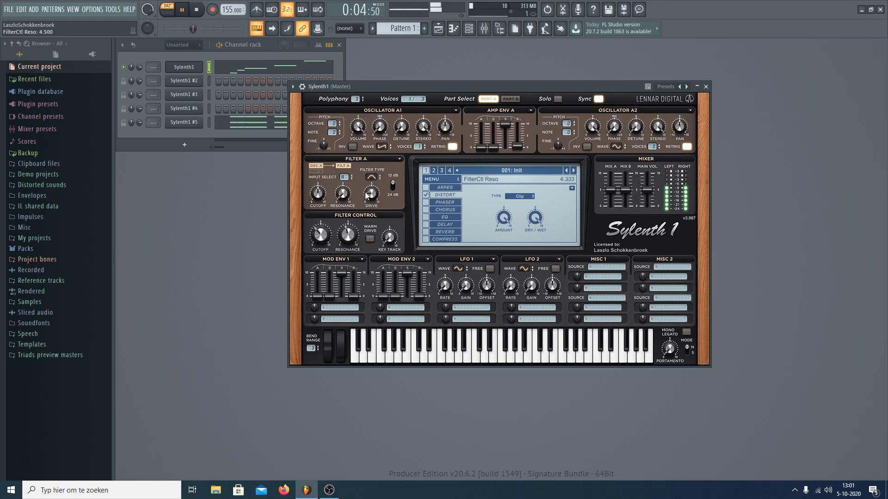
{"action": "left_click_drag", "start_coordinate": [328, 230], "coordinate": [328, 233]}
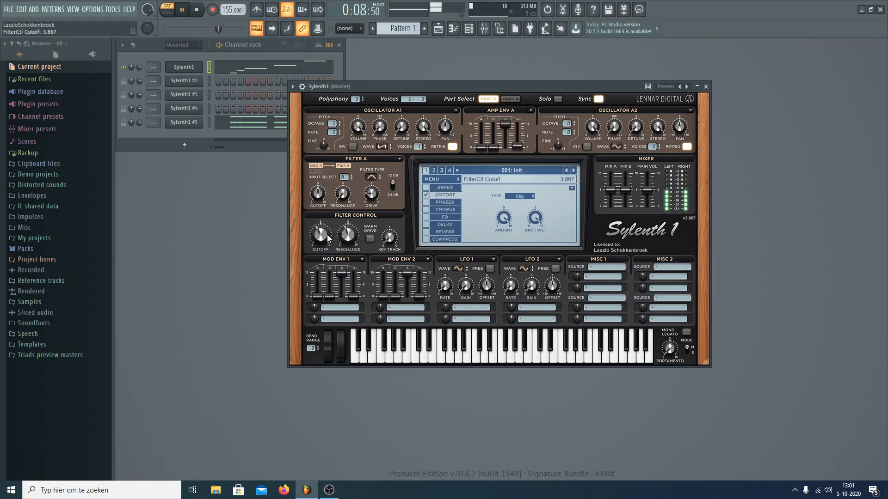
- Assign Mod Env 1 to Pitch A and B and lower its sustain to the minimum
{"action": "left_click", "coordinate": [333, 309]}
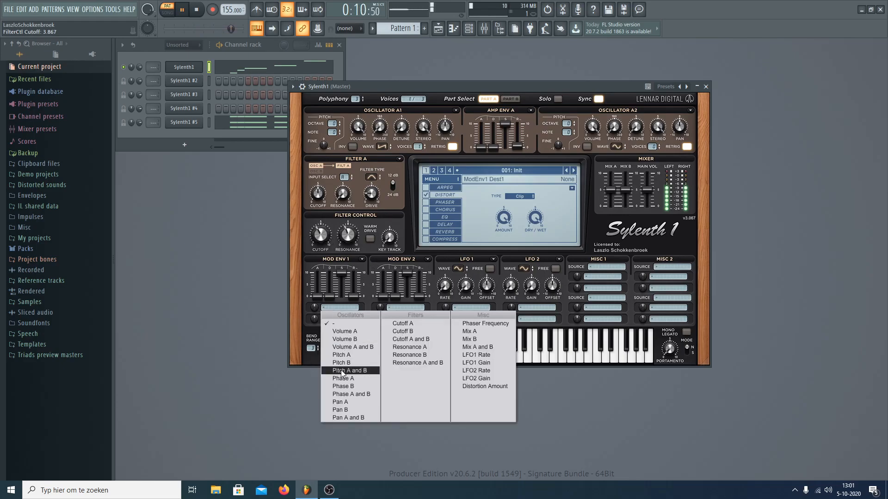
{"action": "left_click", "coordinate": [347, 370]}
{"action": "left_click_drag", "start_coordinate": [337, 282], "coordinate": [334, 329]}
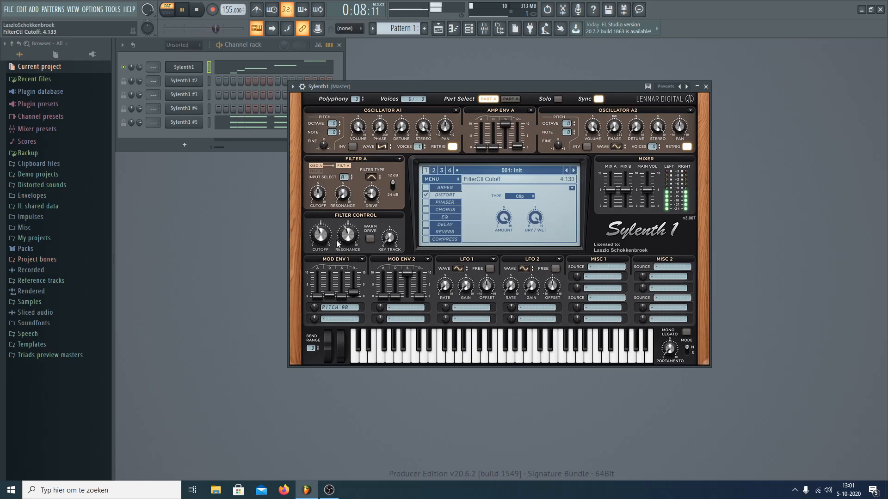
- Set LFO 1's rate to 1/16T and assign it to Pitch A and B with an amount of about 0.333
{"action": "left_click", "coordinate": [478, 313]}
{"action": "left_click", "coordinate": [447, 270]}
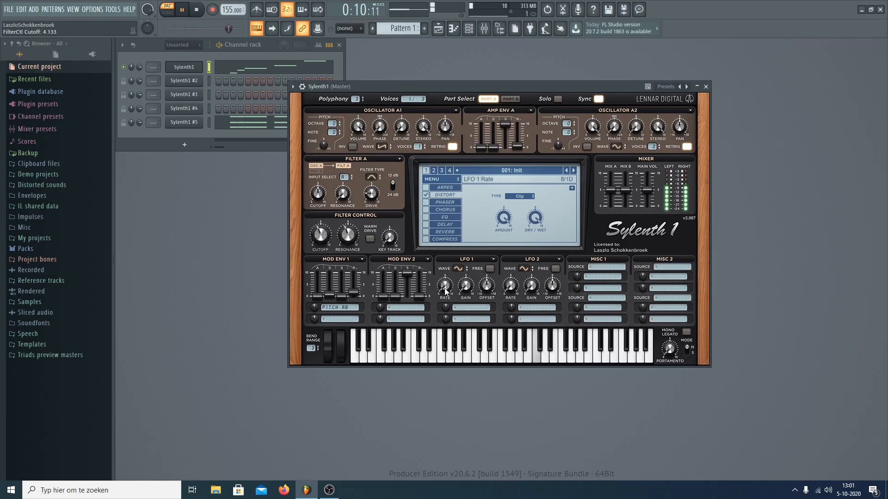
{"action": "left_click", "coordinate": [467, 318]}
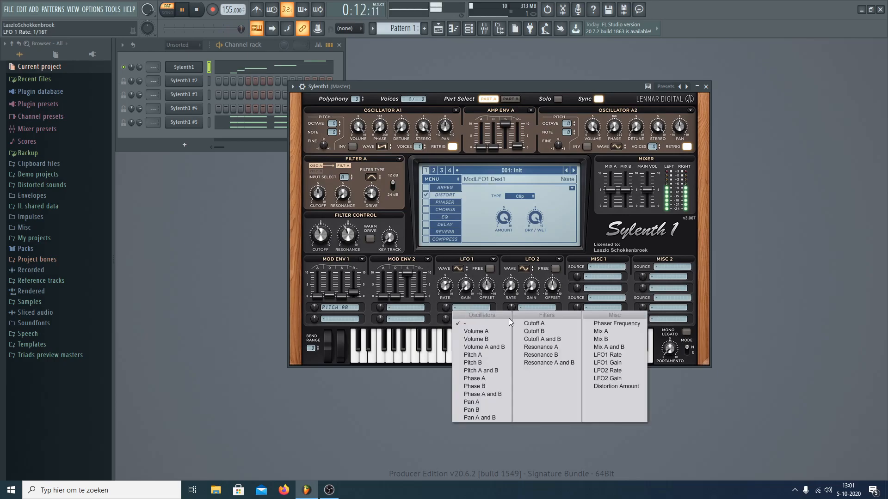
{"action": "left_click", "coordinate": [481, 371]}
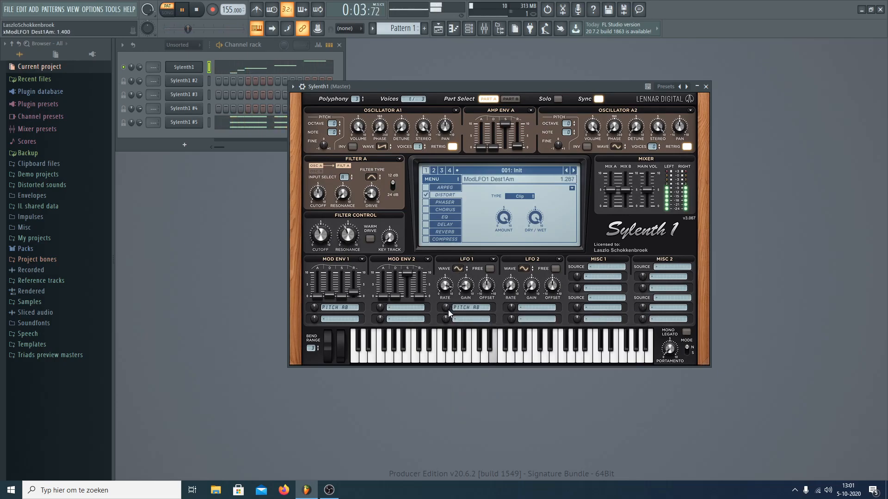
{"action": "left_click_drag", "start_coordinate": [461, 292], "coordinate": [446, 309]}
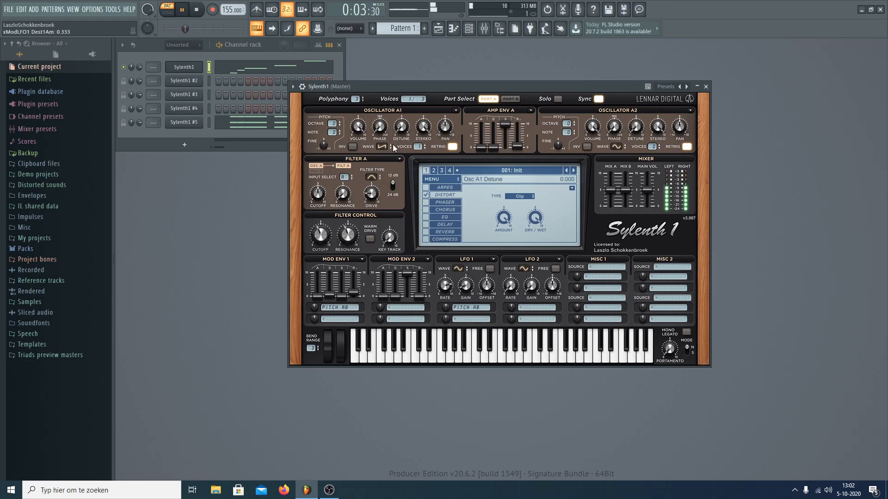
- Adjust the Filter Control cutoff by ear, trying 4.500 and settling on 0.600
{"action": "left_click_drag", "start_coordinate": [325, 227], "coordinate": [324, 229]}
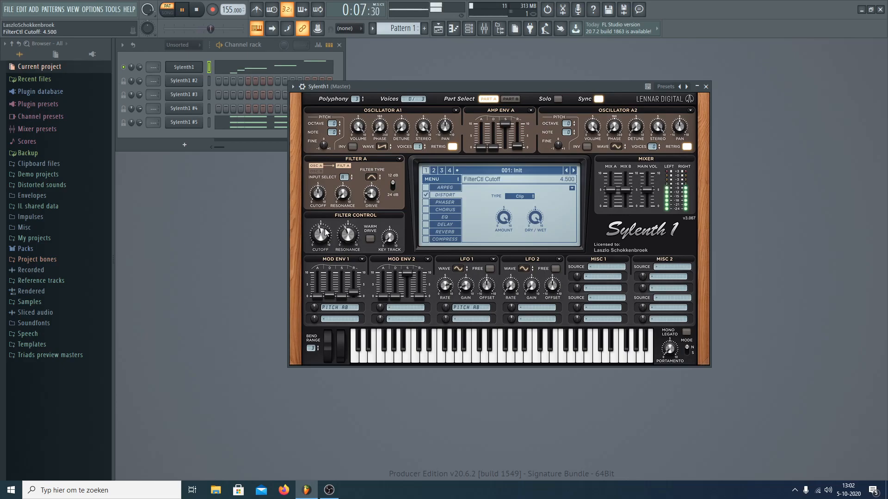
{"action": "left_click", "coordinate": [531, 309]}
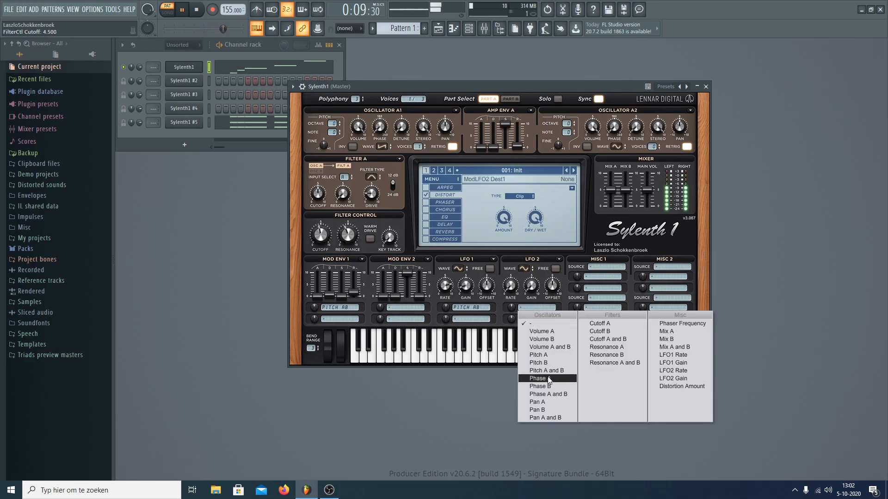
{"action": "left_click", "coordinate": [352, 239]}
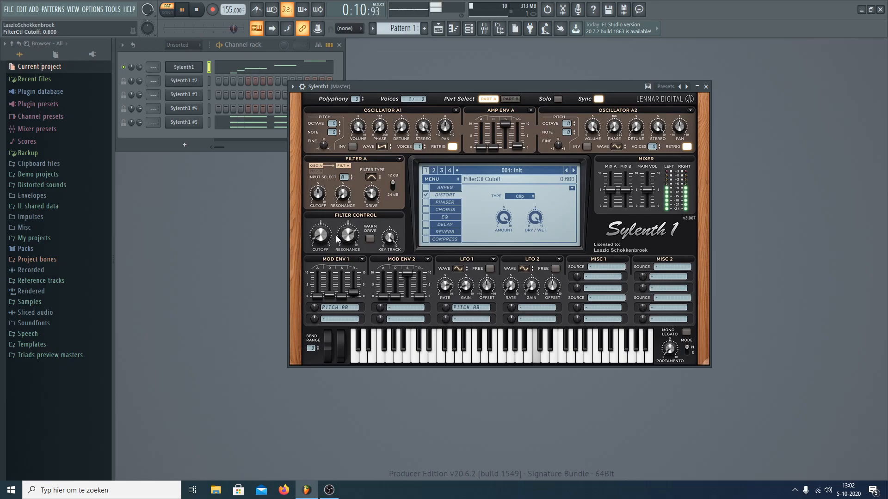
- Assign LFO 2 to Pitch A and B using the Random wave, with gain 2.100 and a modulation amount of 0.733
{"action": "left_click", "coordinate": [537, 309]}
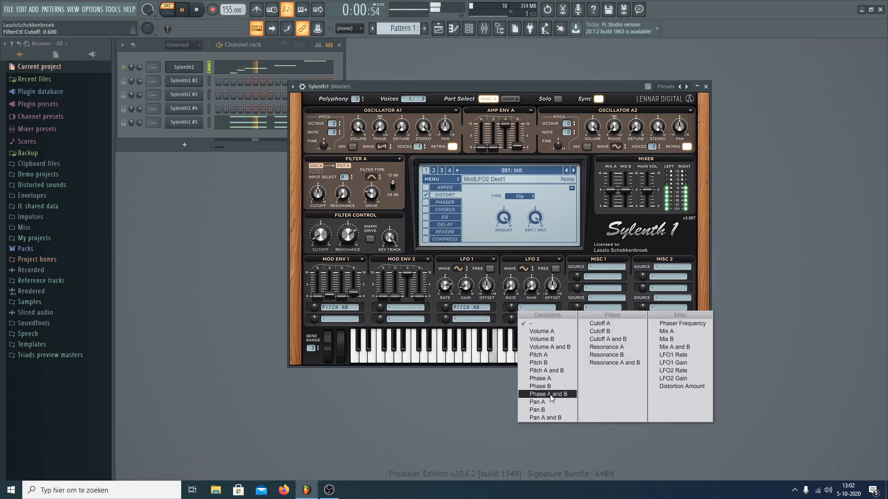
{"action": "left_click", "coordinate": [560, 370]}
{"action": "left_click", "coordinate": [523, 269]}
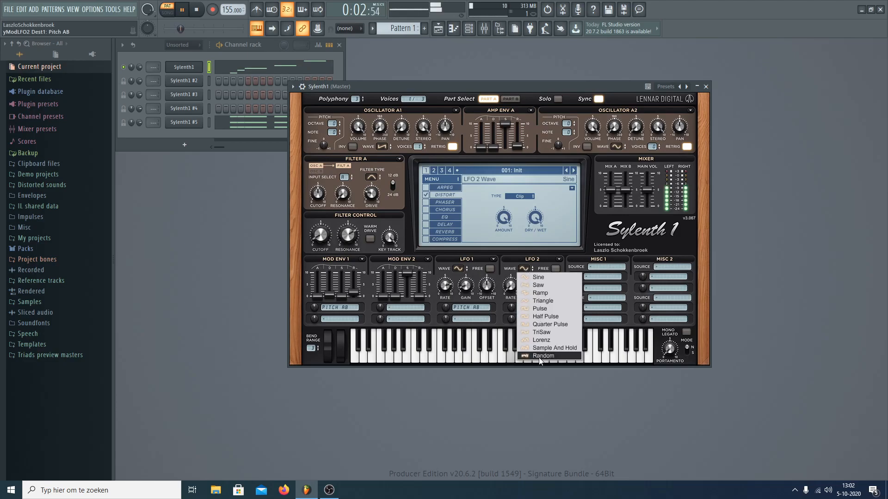
{"action": "left_click", "coordinate": [536, 356]}
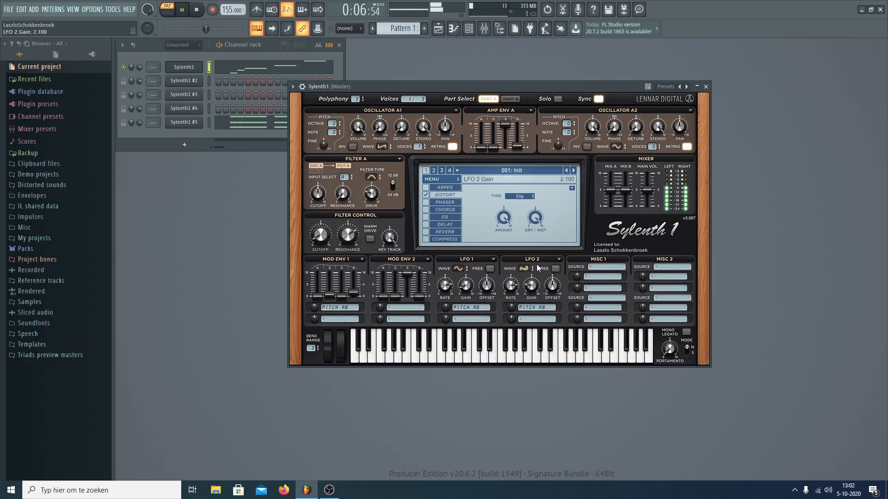
{"action": "mouse_move", "coordinate": [512, 309]}
{"action": "left_mouse_down"}
{"action": "mouse_move", "coordinate": [529, 292]}
{"action": "mouse_move", "coordinate": [517, 313]}
{"action": "left_mouse_up"}
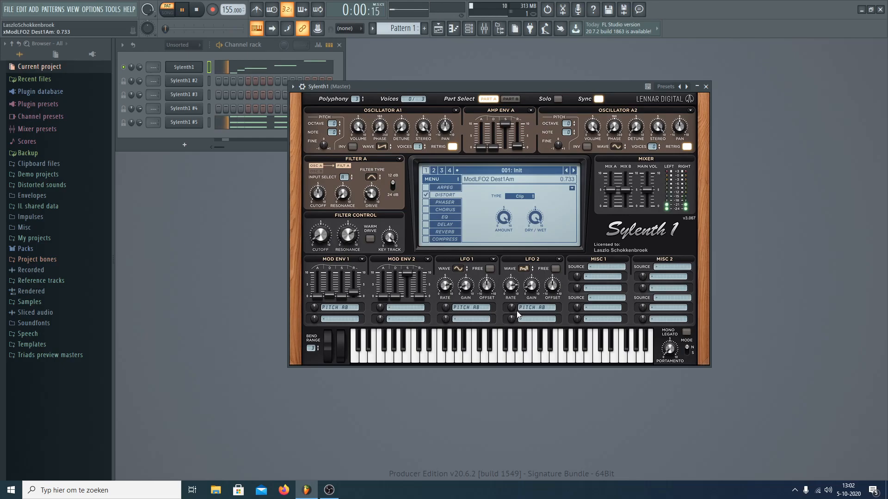
- Open the Sylenth1 melody in the piano roll and transpose all its notes up one octave
{"action": "left_click", "coordinate": [273, 68]}
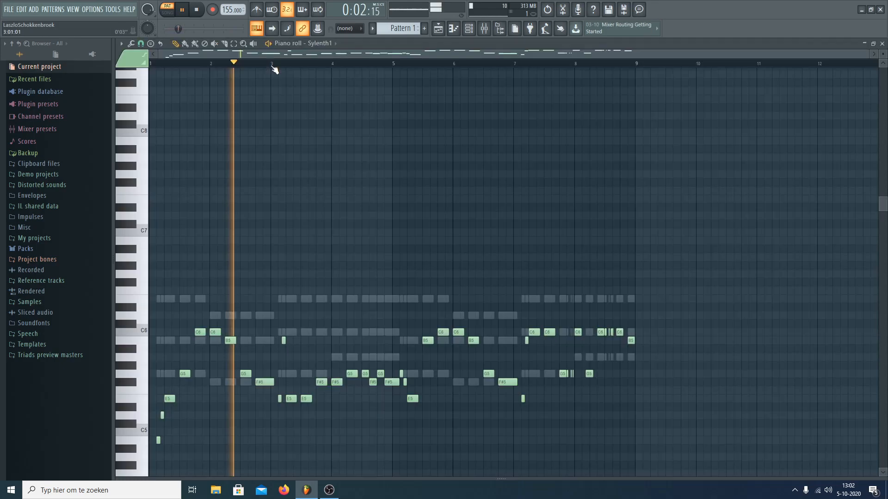
{"action": "scroll", "coordinate": [454, 230], "scroll_direction": "down", "scroll_amount": 1}
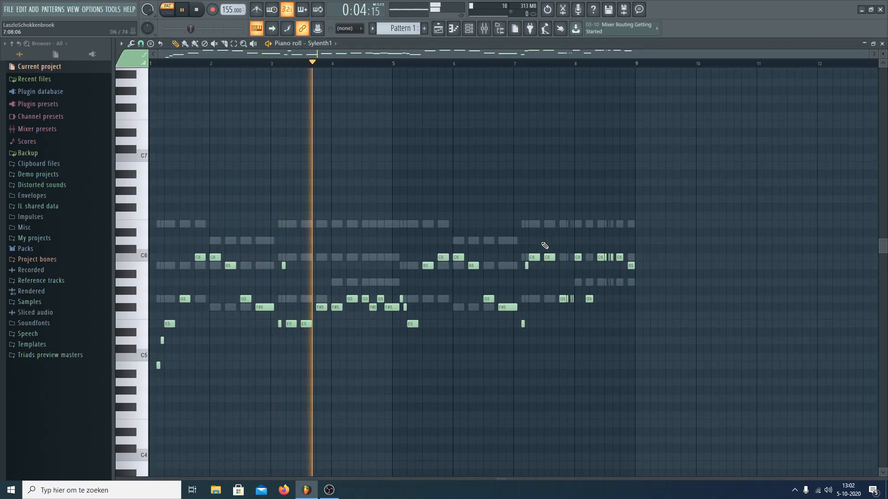
{"action": "key", "text": "ctrl+Up"}
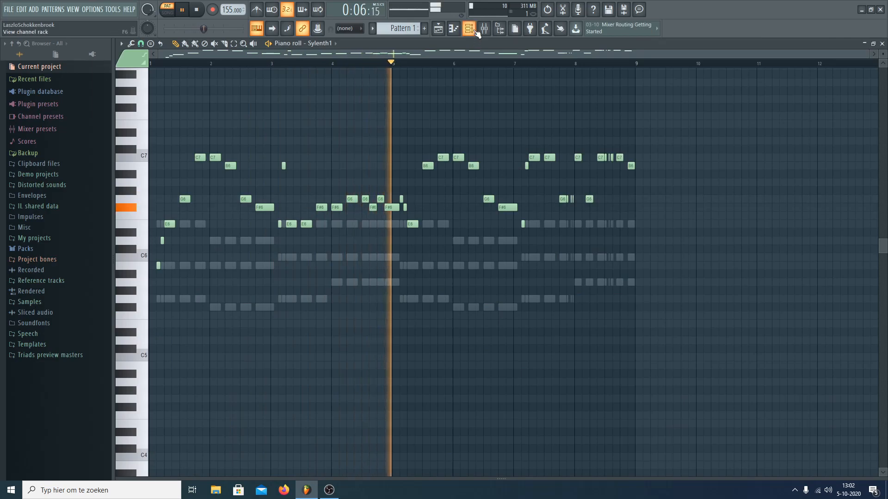
- Reopen the Sylenth1 plugin and set Amp Env A's release to 0.964 and Oscillator A2's phase to 243.60 degrees
{"action": "key", "text": "F6"}
{"action": "left_click", "coordinate": [193, 70]}
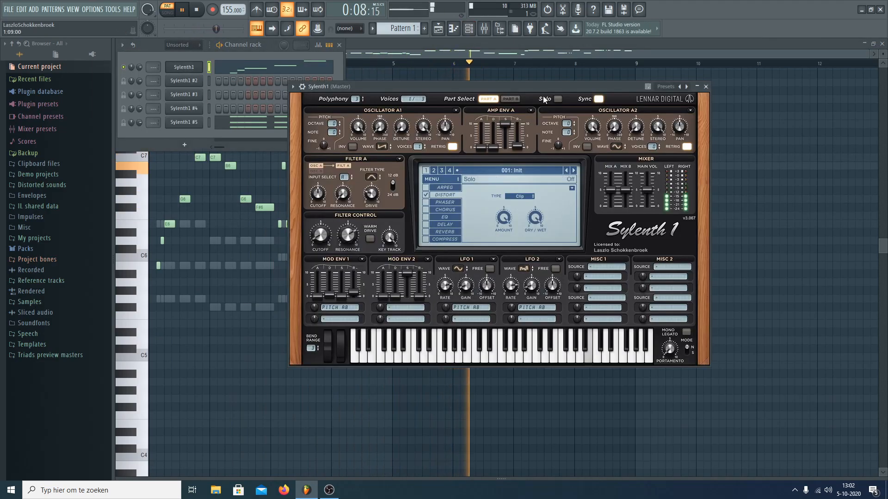
{"action": "left_click_drag", "start_coordinate": [370, 86], "coordinate": [258, 145]}
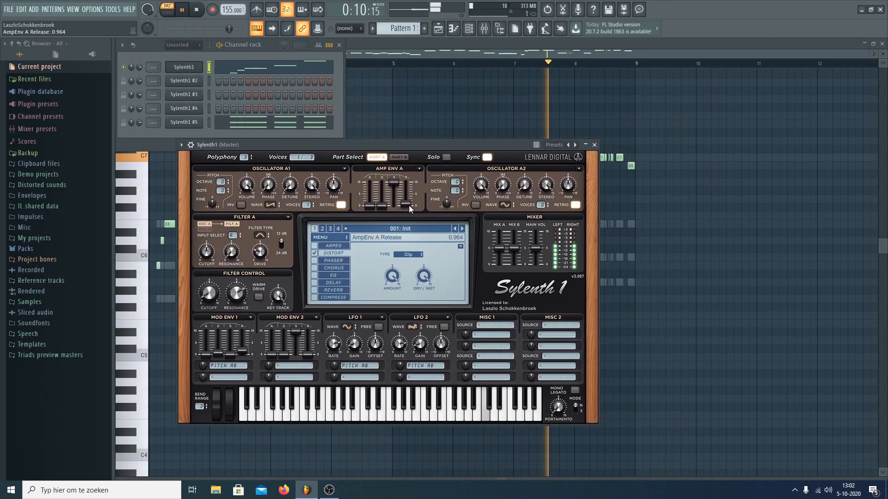
{"action": "left_click_drag", "start_coordinate": [437, 145], "coordinate": [477, 152]}
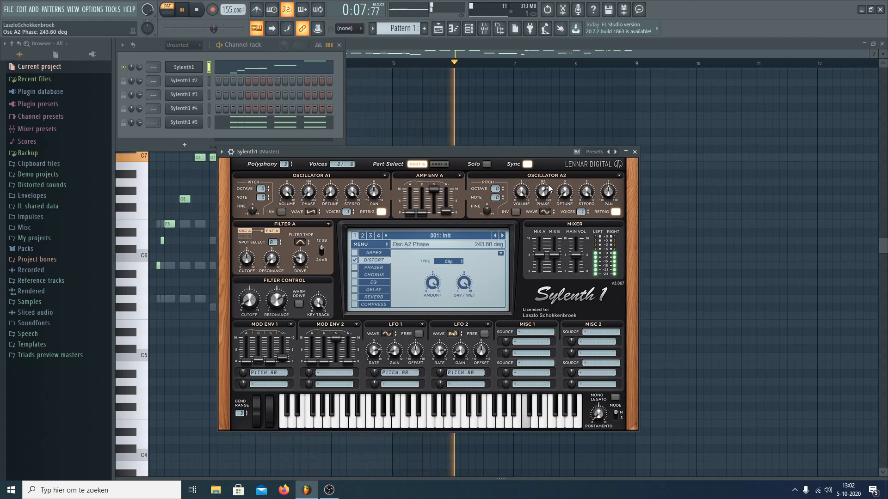
- Fine-tune the pitch modulation by ear, adjusting LFO 2's gain and Mod Env 1's decay, with Mod Env 1's amount at -0.867
{"action": "left_click_drag", "start_coordinate": [494, 152], "coordinate": [529, 130]}
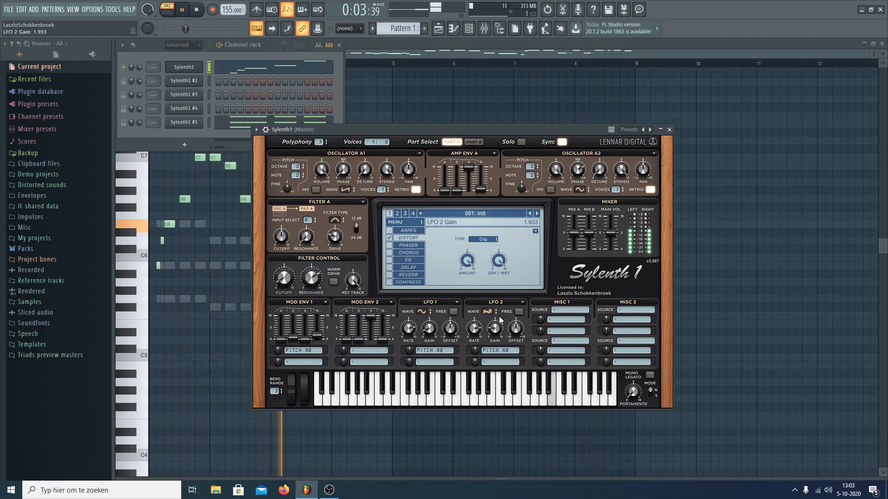
{"action": "left_click_drag", "start_coordinate": [499, 320], "coordinate": [498, 330]}
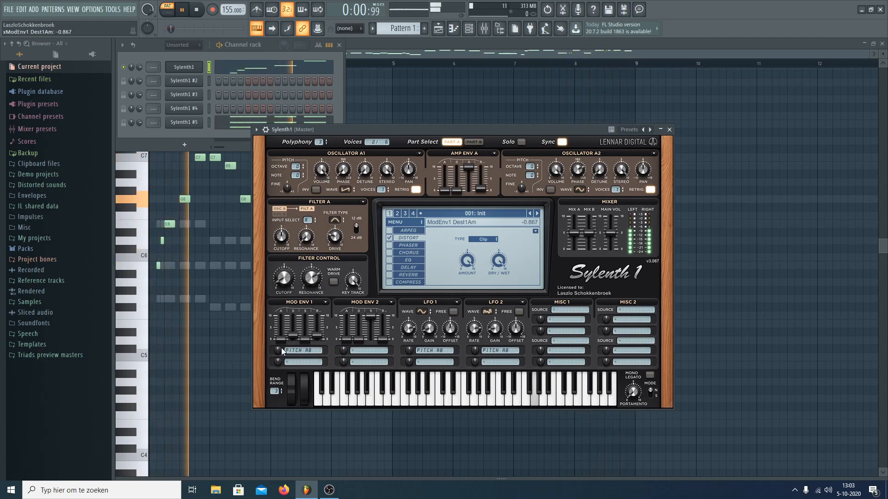
{"action": "left_click_drag", "start_coordinate": [295, 336], "coordinate": [296, 338]}
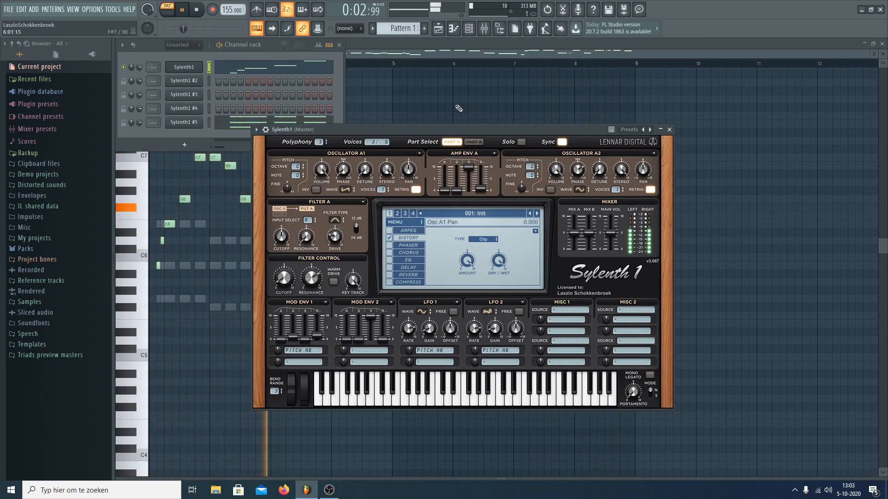
- Stop playback and route the Sylenth1 channel to mixer track 1
{"action": "left_click_drag", "start_coordinate": [302, 130], "coordinate": [314, 127]}
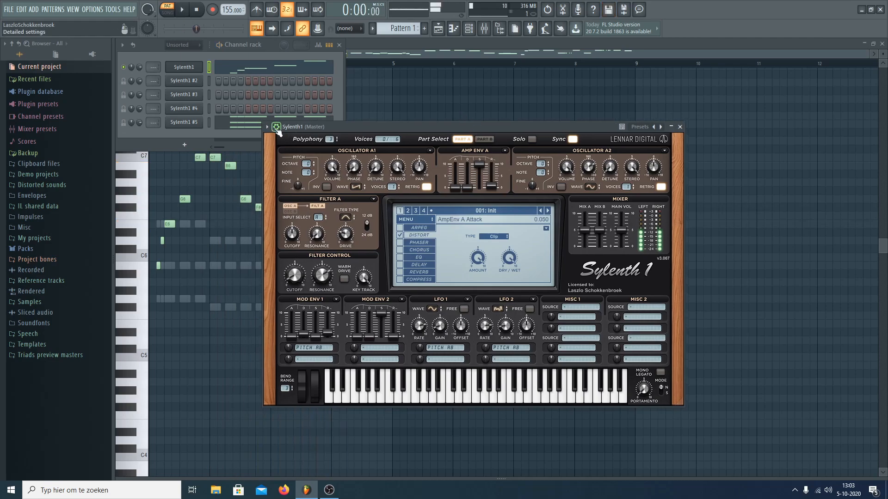
{"action": "left_click", "coordinate": [276, 127]}
{"action": "key", "text": "ctrl+l"}
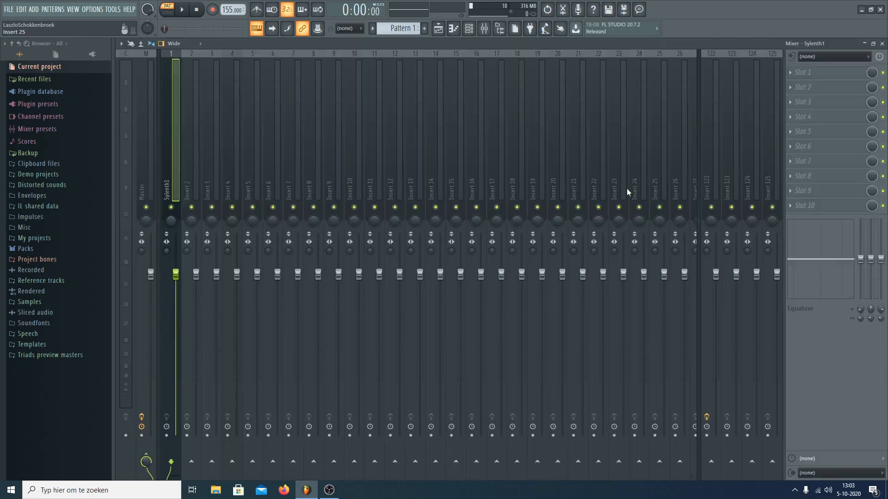
- Load FabFilter Pro-Q 2 in the first effect slot of the Sylenth1 track and add a low cut at about 273 Hz
{"action": "left_click", "coordinate": [809, 81]}
{"action": "left_click", "coordinate": [683, 147]}
{"action": "mouse_move", "coordinate": [345, 240]}
{"action": "left_mouse_down"}
{"action": "mouse_move", "coordinate": [335, 252]}
{"action": "mouse_move", "coordinate": [339, 240]}
{"action": "left_mouse_up"}
{"action": "left_click", "coordinate": [252, 337]}
{"action": "left_click", "coordinate": [266, 368]}
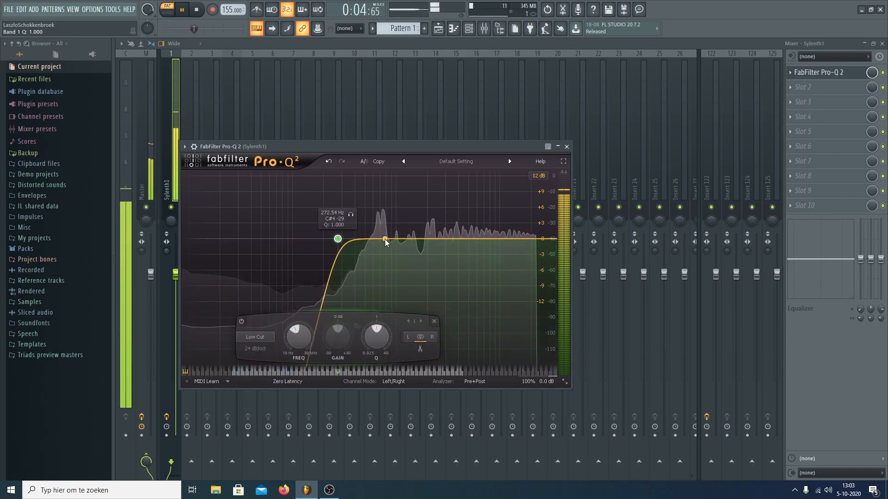
- Add a bell boost of 0.79 dB at 9502.6 Hz and lower the low cut to 224.25 Hz with Q 0.937
{"action": "left_click_drag", "start_coordinate": [396, 239], "coordinate": [495, 236]}
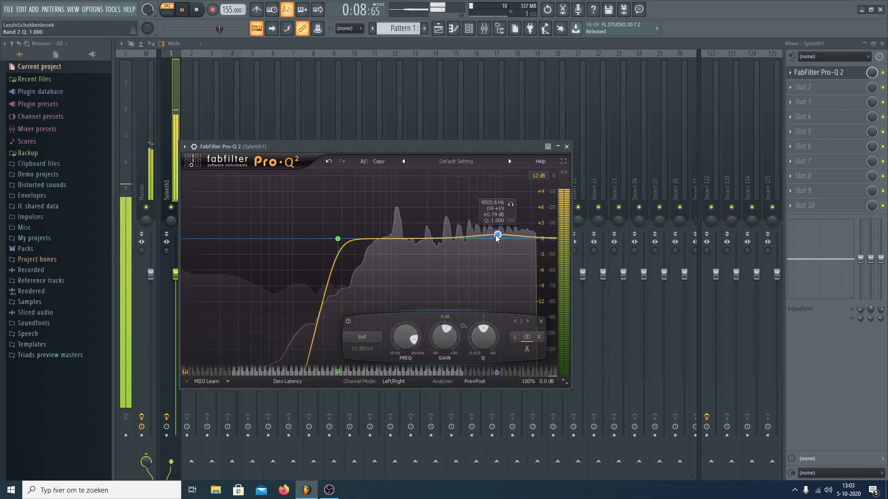
{"action": "mouse_move", "coordinate": [338, 239]}
{"action": "left_mouse_down"}
{"action": "mouse_move", "coordinate": [348, 239]}
{"action": "mouse_move", "coordinate": [318, 240]}
{"action": "mouse_move", "coordinate": [330, 243]}
{"action": "left_mouse_up"}
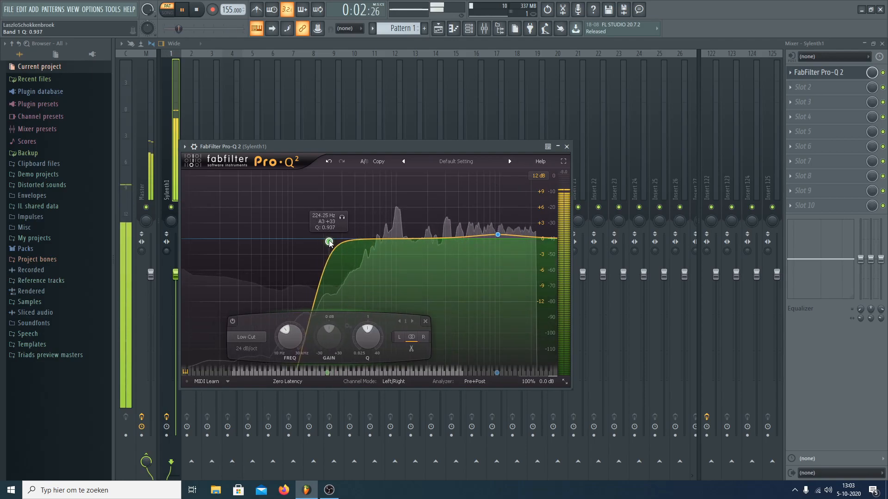
{"action": "left_click", "coordinate": [567, 147]}
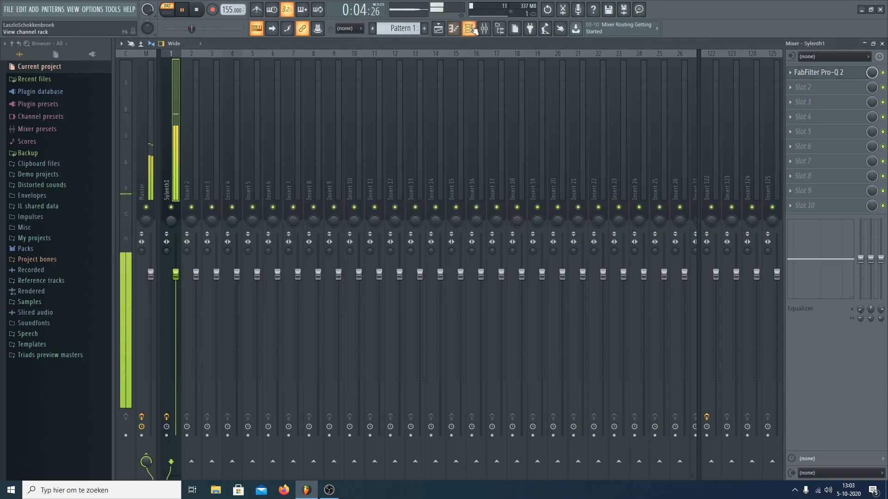
- Open the Sylenth1 melody in the piano roll and try its notes one octave lower
{"action": "left_click", "coordinate": [468, 28]}
{"action": "left_click", "coordinate": [260, 74]}
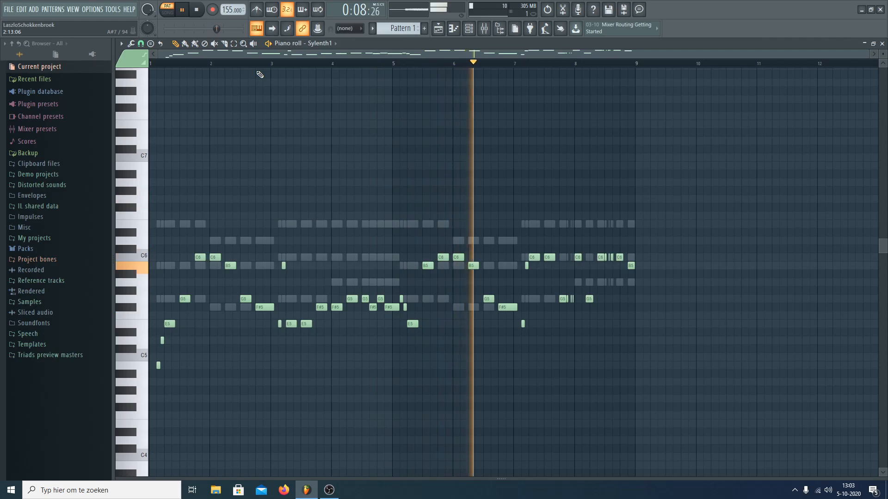
{"action": "key", "text": "ctrl+Up"}
{"action": "key", "text": "ctrl+Down"}
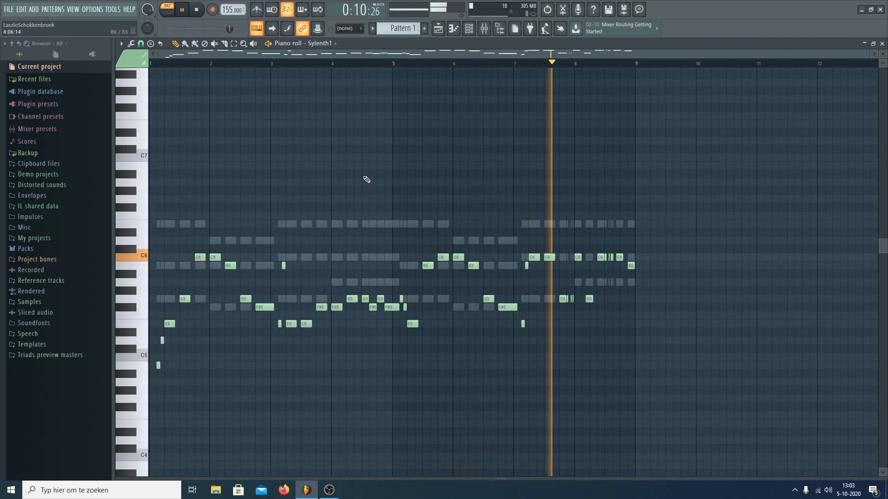
- Reopen FabFilter Pro-Q 2 on the Sylenth1 mixer track and raise the low cut frequency slightly
{"action": "left_click", "coordinate": [484, 28]}
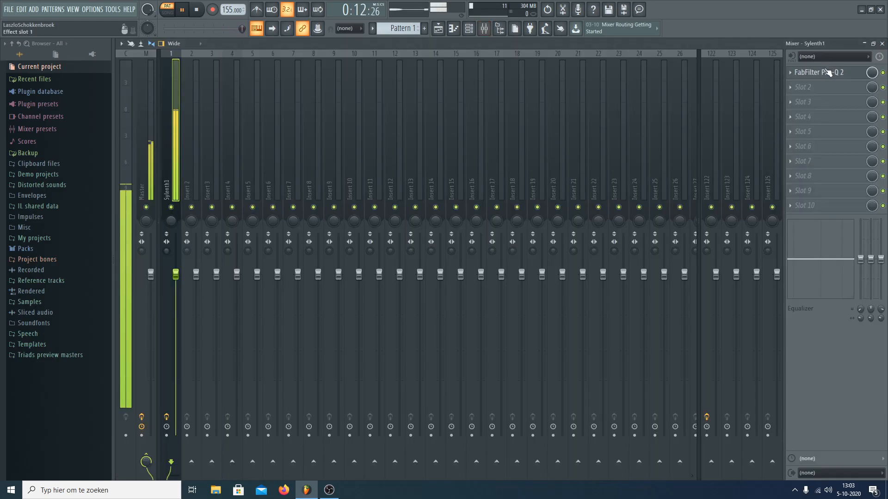
{"action": "left_click", "coordinate": [827, 73]}
{"action": "mouse_move", "coordinate": [331, 240]}
{"action": "left_mouse_down"}
{"action": "mouse_move", "coordinate": [315, 242]}
{"action": "mouse_move", "coordinate": [340, 241]}
{"action": "left_mouse_up"}
- Return to the Sylenth1 melody in the piano roll and transpose all its notes up one octave
{"action": "left_click", "coordinate": [472, 30]}
{"action": "left_click", "coordinate": [267, 73]}
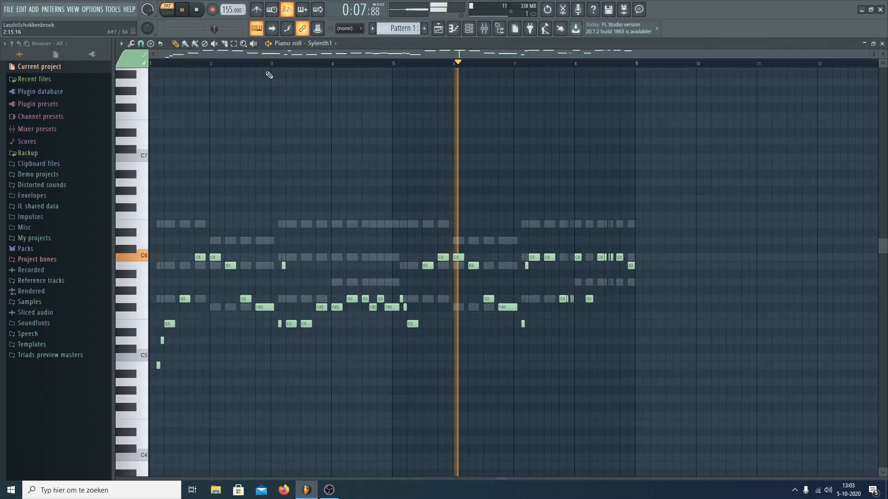
{"action": "key", "text": "ctrl+Up"}
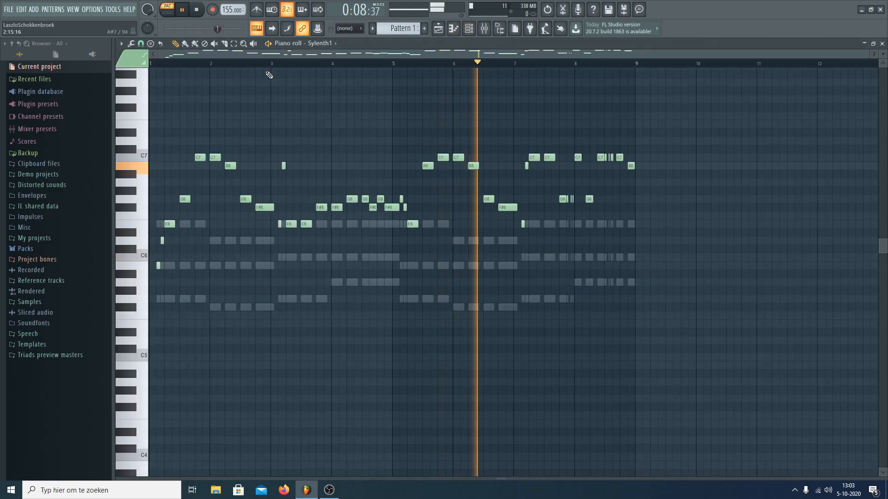
- Stop playback, select the whole Sylenth1 melody and copy it into the Sylenth1 #2 channel
{"action": "left_click", "coordinate": [456, 29]}
{"action": "right_click", "coordinate": [202, 70]}
{"action": "left_click", "coordinate": [324, 76]}
{"action": "key", "text": "space"}
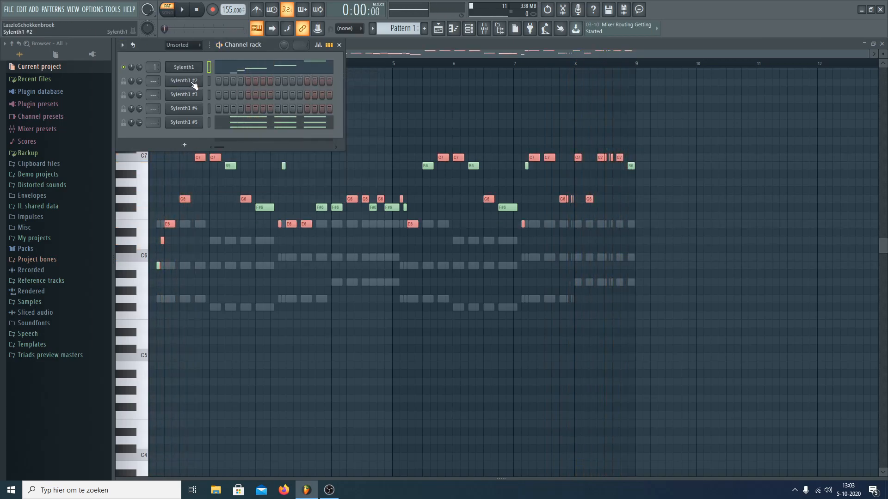
{"action": "right_click", "coordinate": [210, 75]}
{"action": "left_click", "coordinate": [305, 77]}
{"action": "right_click", "coordinate": [187, 81]}
{"action": "left_click", "coordinate": [301, 96]}
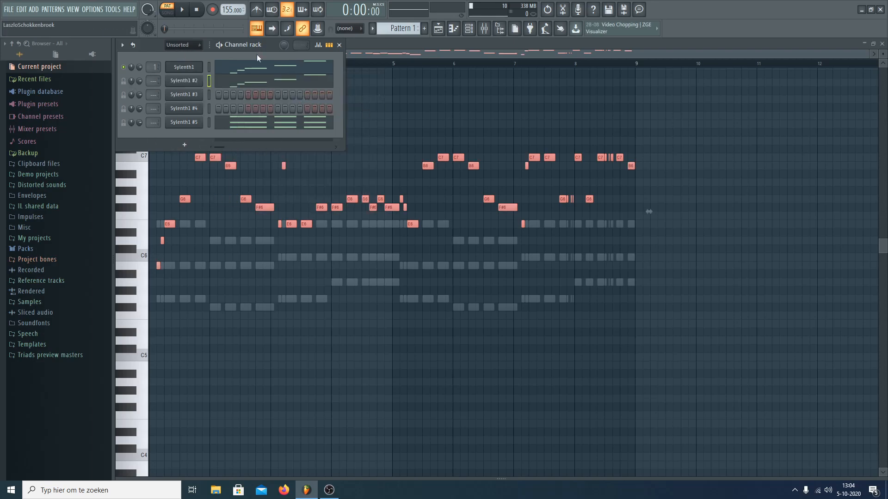
- Open Sylenth1 #2 during playback and give Oscillator A1 more voices, retrigger off and a detune of 5.900
{"action": "key", "text": "space"}
{"action": "left_click", "coordinate": [184, 80]}
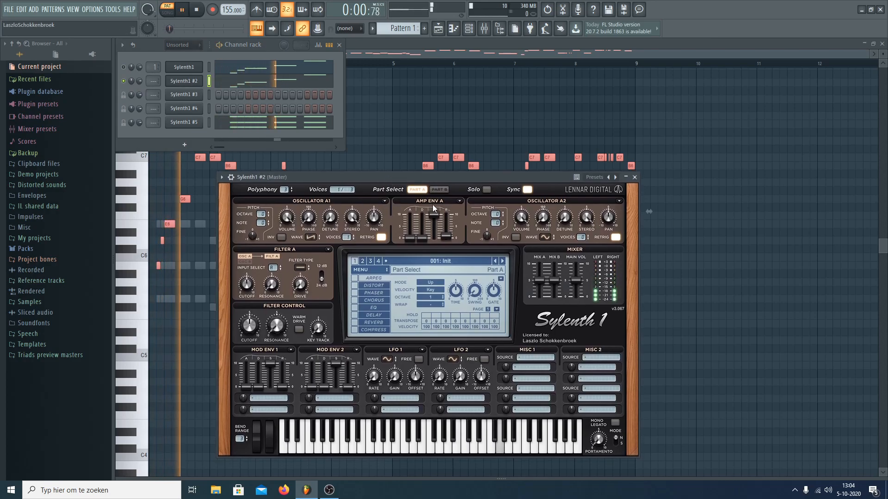
{"action": "left_click", "coordinate": [382, 237]}
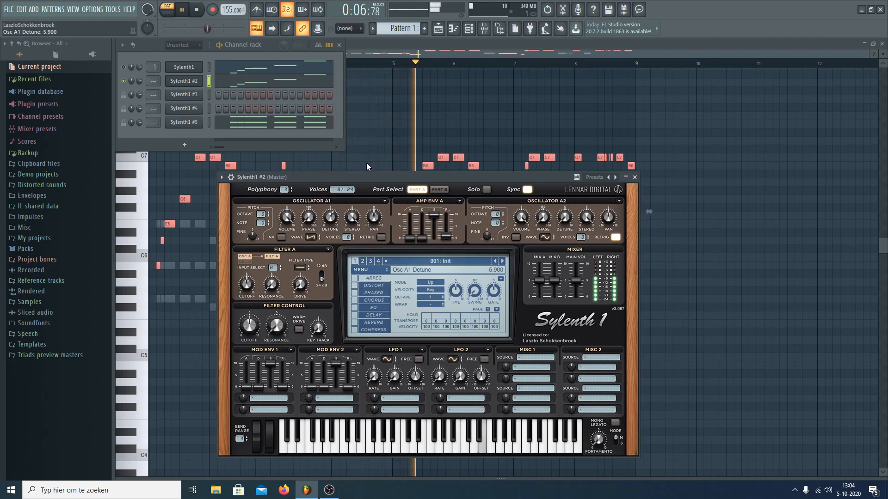
- Set Oscillator A2 to a Saw wave with several voices, retrigger off and added detune
{"action": "left_click", "coordinate": [545, 237]}
{"action": "left_click", "coordinate": [554, 254]}
{"action": "left_click_drag", "start_coordinate": [581, 237], "coordinate": [602, 189]}
{"action": "left_click", "coordinate": [616, 238]}
{"action": "left_click_drag", "start_coordinate": [565, 219], "coordinate": [579, 146]}
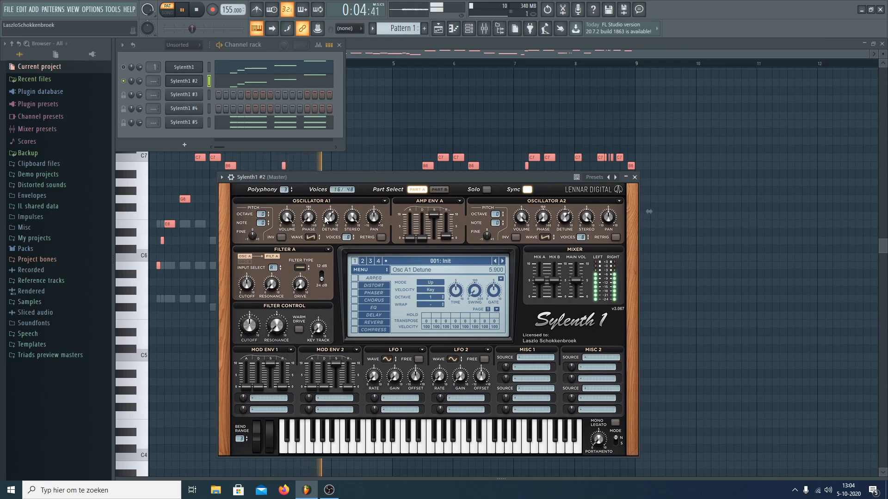
- Refine Part A's oscillators by ear, with A2 at 7 voices and detune 6.133 and A1's detune readjusted
{"action": "left_click_drag", "start_coordinate": [338, 223], "coordinate": [330, 218]}
{"action": "left_click", "coordinate": [588, 239]}
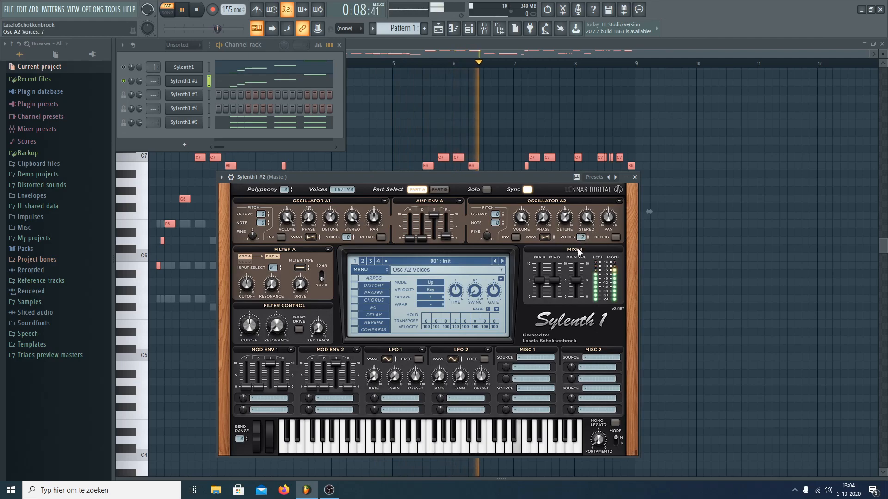
{"action": "left_click_drag", "start_coordinate": [330, 221], "coordinate": [326, 228]}
- Set up Oscillator B1 in Part B with more voices, retrigger off and added detune, and set Amp Env B's release to 0.873
{"action": "left_click", "coordinate": [439, 189]}
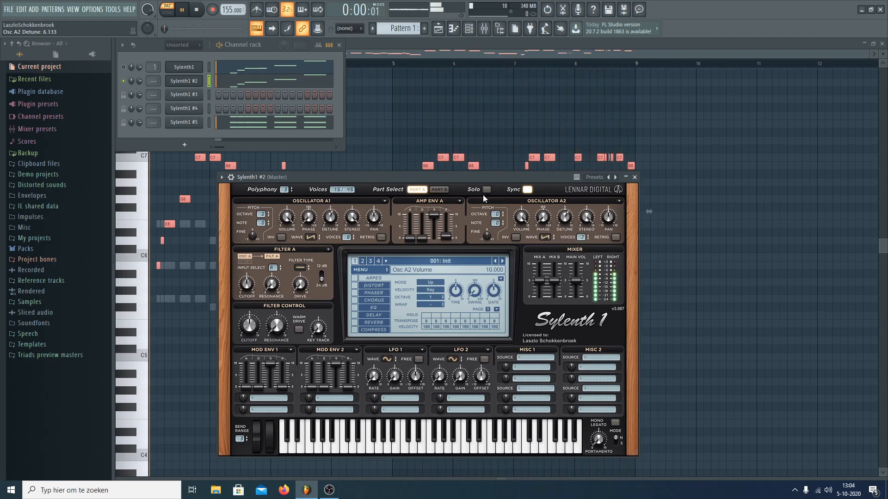
{"action": "left_click", "coordinate": [382, 237]}
{"action": "left_click_drag", "start_coordinate": [347, 237], "coordinate": [364, 194]}
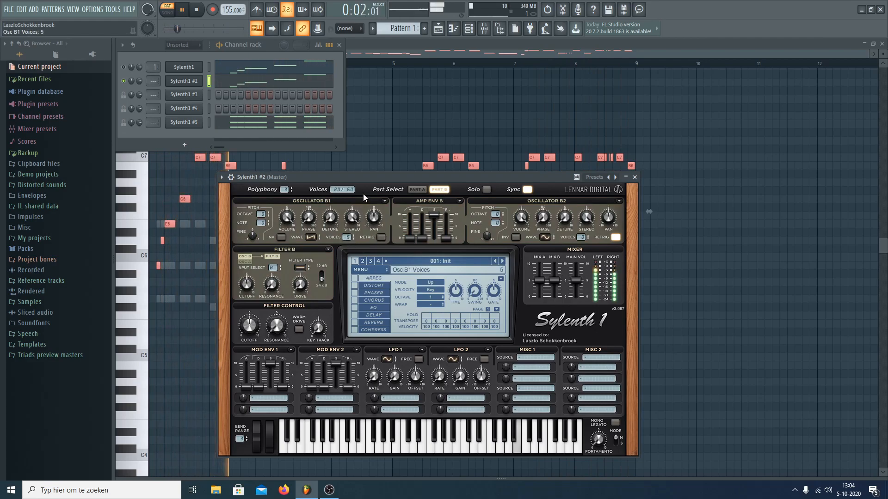
{"action": "mouse_move", "coordinate": [351, 136]}
{"action": "left_mouse_down"}
{"action": "mouse_move", "coordinate": [357, 126]}
{"action": "mouse_move", "coordinate": [351, 145]}
{"action": "left_mouse_up"}
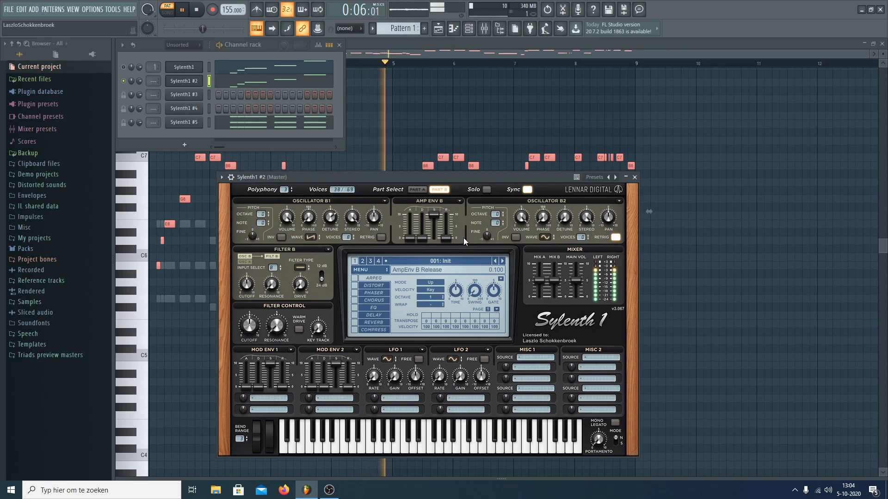
- Set Oscillator B2 to a Saw wave with several voices, retrigger off and added detune
{"action": "left_click", "coordinate": [545, 237]}
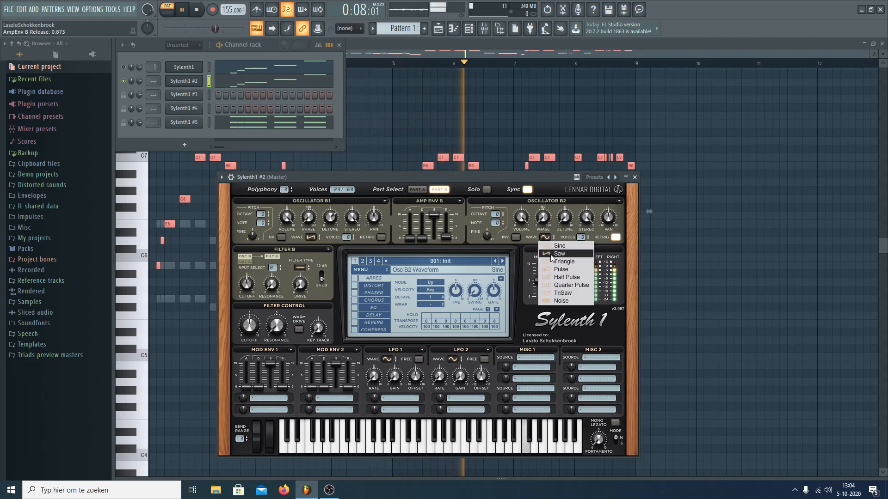
{"action": "left_click", "coordinate": [555, 254]}
{"action": "left_click_drag", "start_coordinate": [581, 239], "coordinate": [590, 167]}
{"action": "left_click", "coordinate": [618, 239]}
{"action": "left_click_drag", "start_coordinate": [566, 219], "coordinate": [556, 167]}
{"action": "left_click_drag", "start_coordinate": [571, 211], "coordinate": [569, 210]}
- Set Filters A and B to Lowpass with added drive, 1.033 on Filter A, and set the Filter Control resonance to 0.833
{"action": "left_click", "coordinate": [309, 271]}
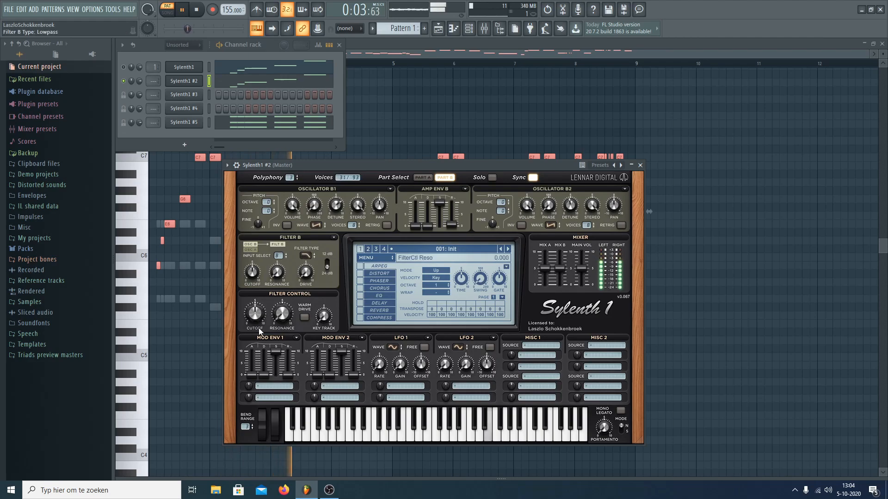
{"action": "left_click", "coordinate": [422, 177]}
{"action": "left_click", "coordinate": [305, 255]}
{"action": "left_click", "coordinate": [333, 269]}
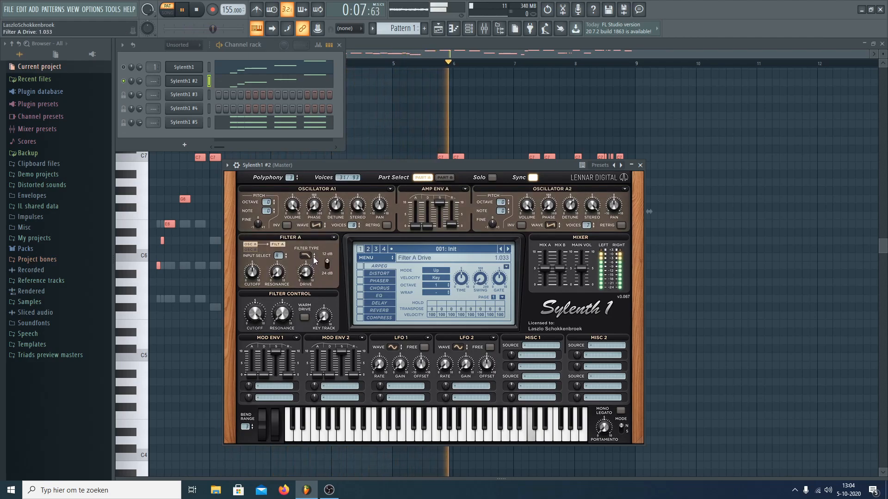
{"action": "left_click", "coordinate": [444, 177]}
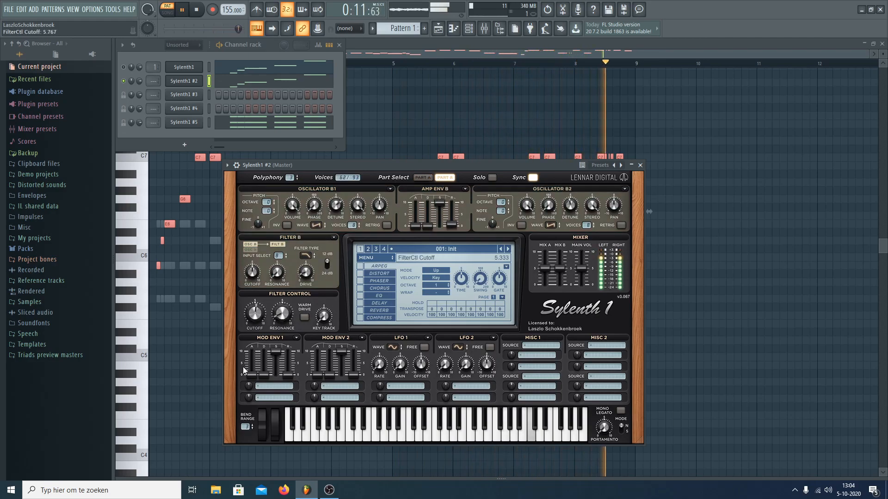
{"action": "left_click_drag", "start_coordinate": [304, 277], "coordinate": [304, 272]}
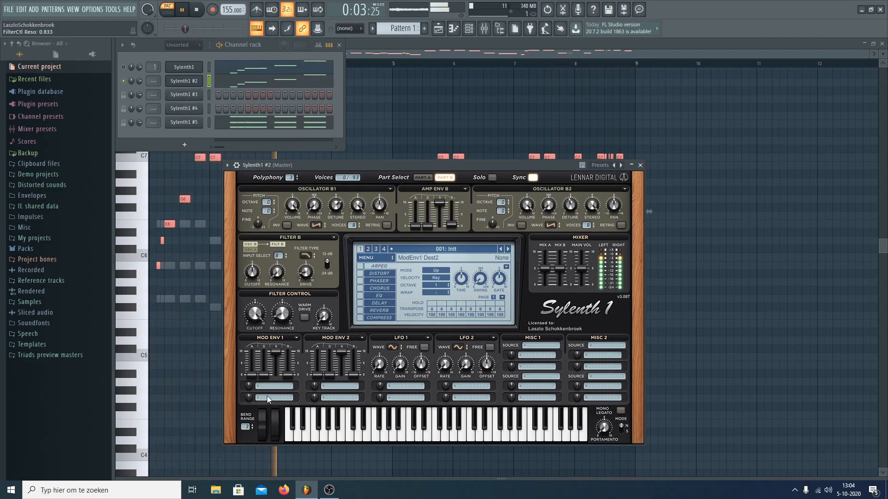
- Assign Mod Env 1 to Pitch A and B and shape its release and decay, with decay at 1.773
{"action": "left_click", "coordinate": [264, 384]}
{"action": "left_click", "coordinate": [281, 342]}
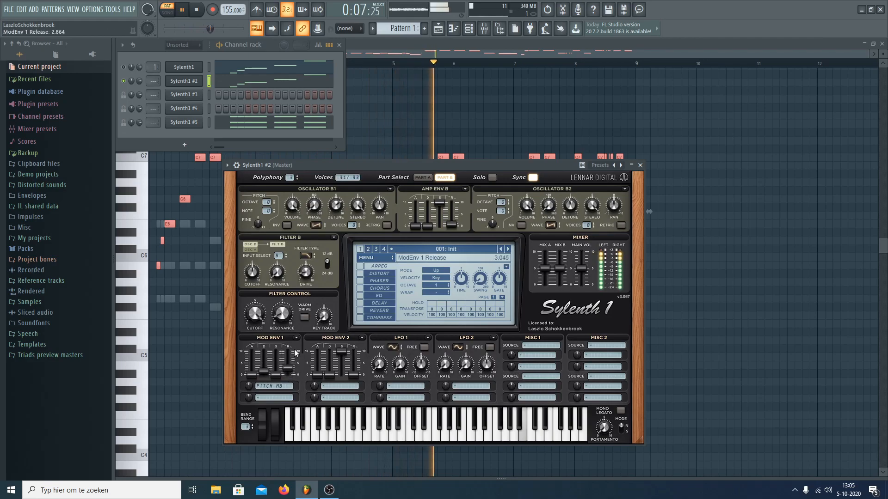
{"action": "left_click_drag", "start_coordinate": [288, 370], "coordinate": [288, 368]}
{"action": "left_click", "coordinate": [264, 371]}
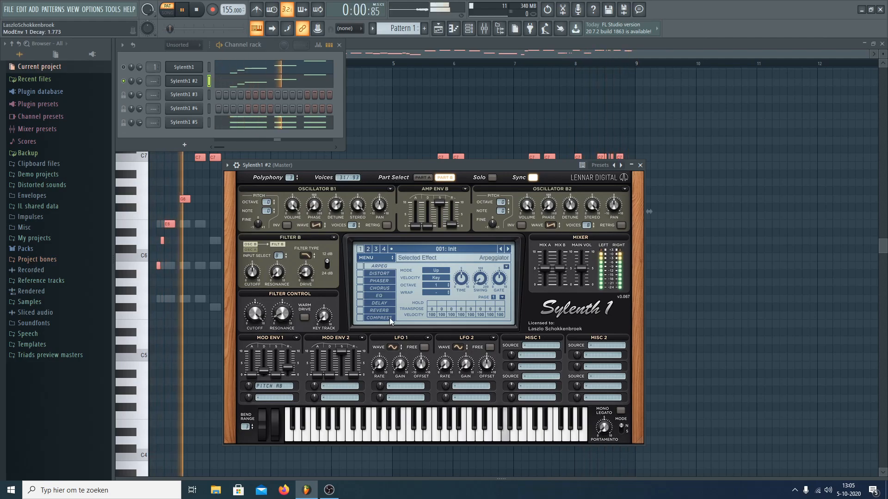
- Assign LFO 1 to Pitch A and B using the Sample And Hold wave, with a slight modulation amount
{"action": "left_click", "coordinate": [422, 400]}
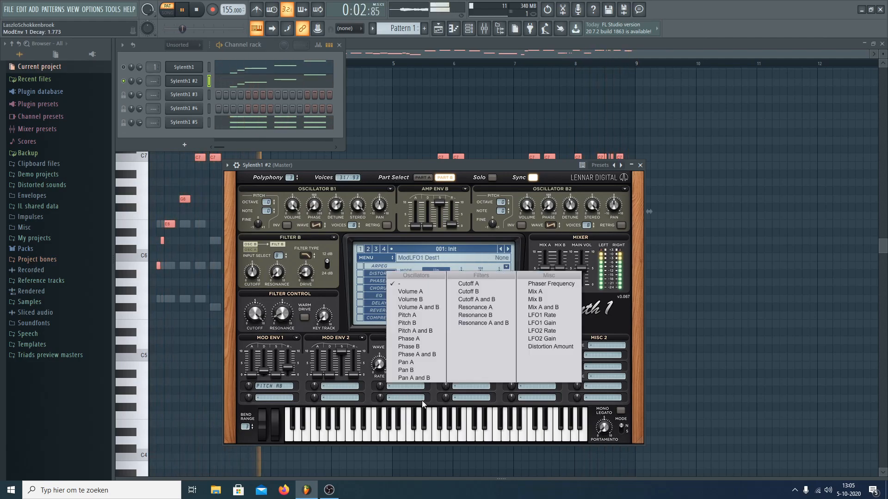
{"action": "left_click", "coordinate": [426, 331]}
{"action": "left_click", "coordinate": [392, 348]}
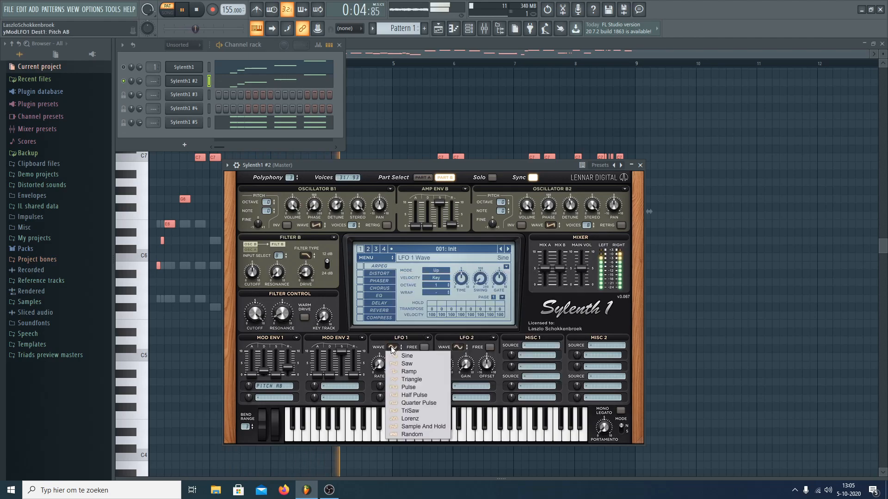
{"action": "left_click", "coordinate": [420, 426]}
{"action": "mouse_move", "coordinate": [380, 389]}
{"action": "left_mouse_down"}
{"action": "mouse_move", "coordinate": [382, 365]}
{"action": "mouse_move", "coordinate": [406, 347]}
{"action": "mouse_move", "coordinate": [399, 380]}
{"action": "mouse_move", "coordinate": [383, 390]}
{"action": "left_mouse_up"}
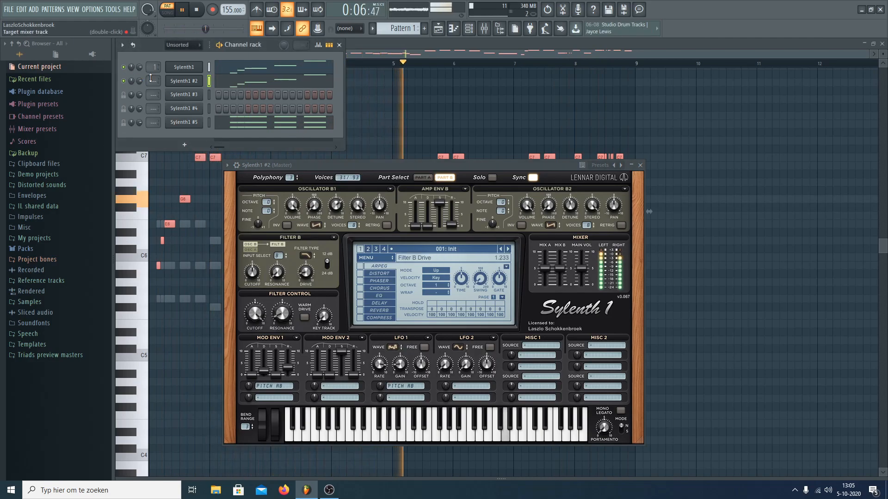
- Stop playback, route Sylenth1 #2 to mixer track 2 and lower that track's volume
{"action": "left_click", "coordinate": [180, 82]}
{"action": "key", "text": "space"}
{"action": "left_click", "coordinate": [180, 82]}
{"action": "key", "text": "F9"}
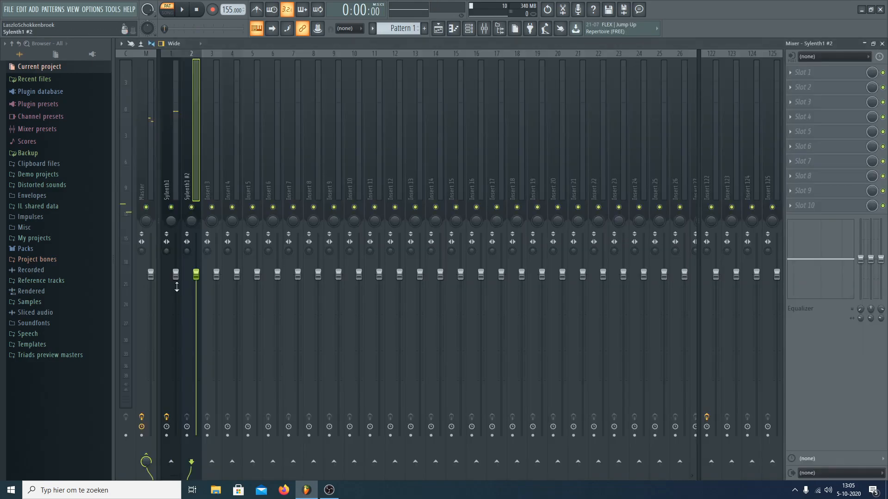
{"action": "left_click_drag", "start_coordinate": [199, 279], "coordinate": [196, 296]}
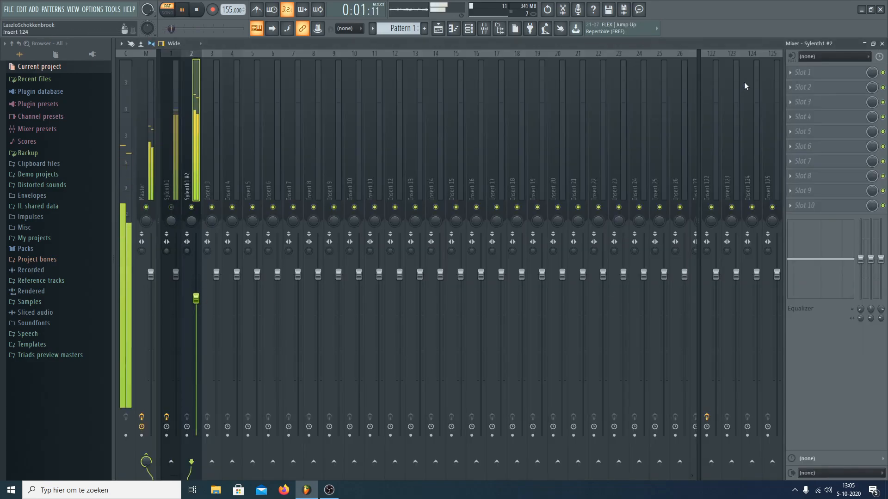
- Insert FabFilter Pro-Q 2 on the Sylenth1 #2 mixer track and create a Low Cut band with a 24 dB/oct slope
{"action": "left_click", "coordinate": [797, 75]}
{"action": "left_click", "coordinate": [669, 165]}
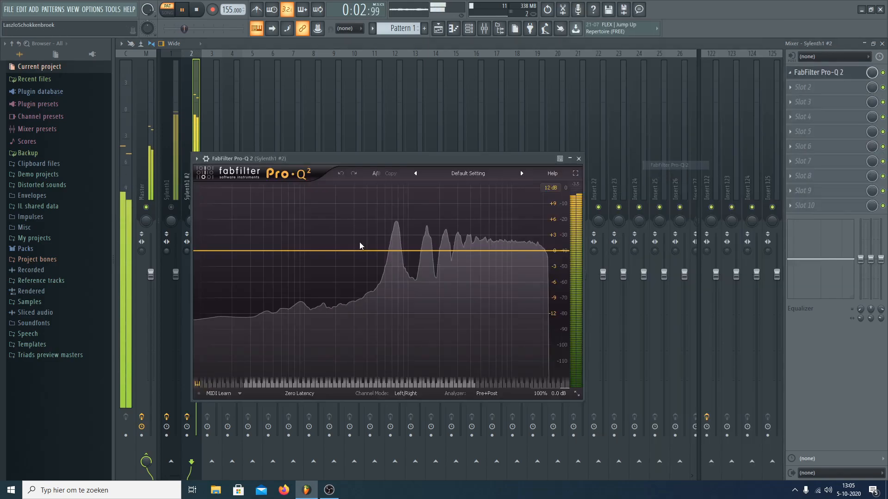
{"action": "double_click", "coordinate": [344, 261]}
{"action": "left_click", "coordinate": [272, 351]}
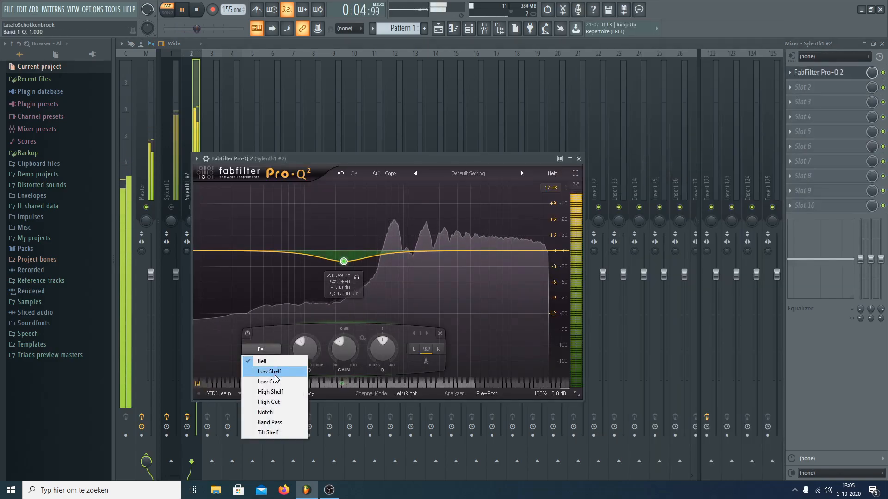
{"action": "left_click", "coordinate": [259, 380]}
{"action": "left_click_drag", "start_coordinate": [343, 252], "coordinate": [362, 254]}
- Add a bell boost of about 1 dB near 10 kHz, move the low cut to about 379 Hz, and stop playback
{"action": "left_click_drag", "start_coordinate": [461, 251], "coordinate": [510, 246]}
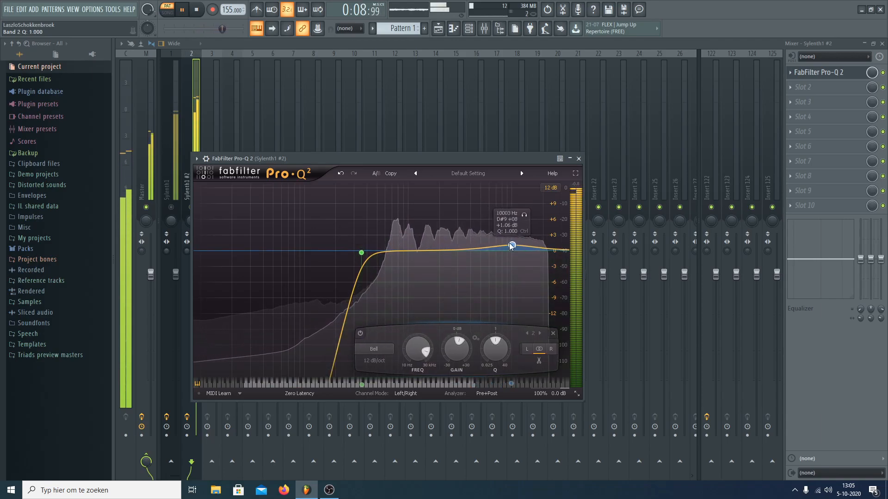
{"action": "left_click_drag", "start_coordinate": [361, 254], "coordinate": [365, 251]}
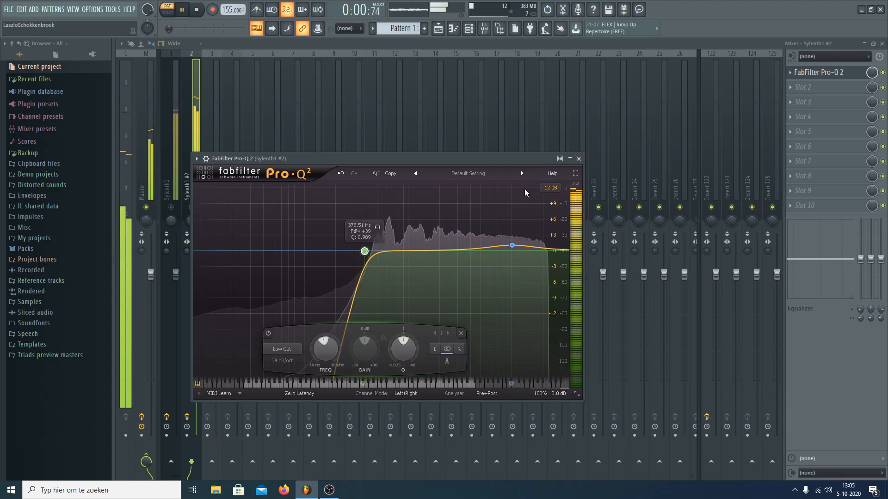
{"action": "left_click", "coordinate": [579, 159]}
{"action": "key", "text": "space"}
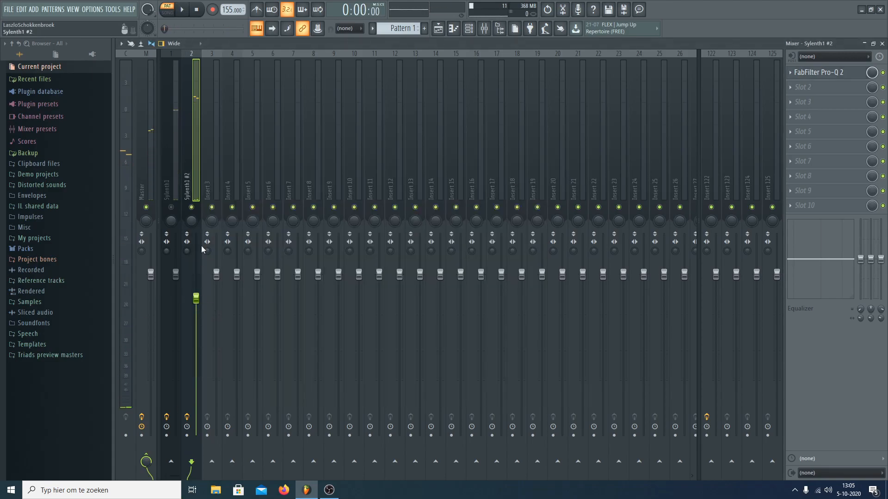
- Lower the Sylenth1 track's volume during playback and set the Sylenth1 #2 track's volume to 49% (-12.9 dB)
{"action": "left_click", "coordinate": [172, 296]}
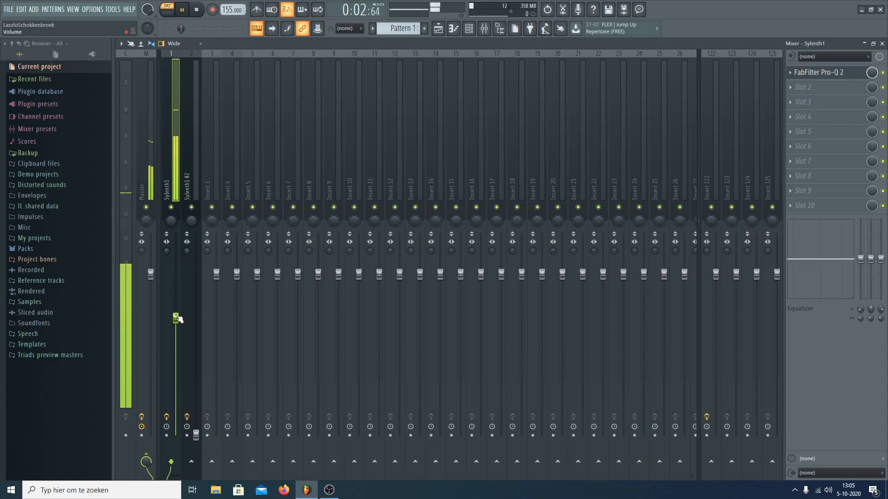
{"action": "left_click_drag", "start_coordinate": [196, 435], "coordinate": [196, 385]}
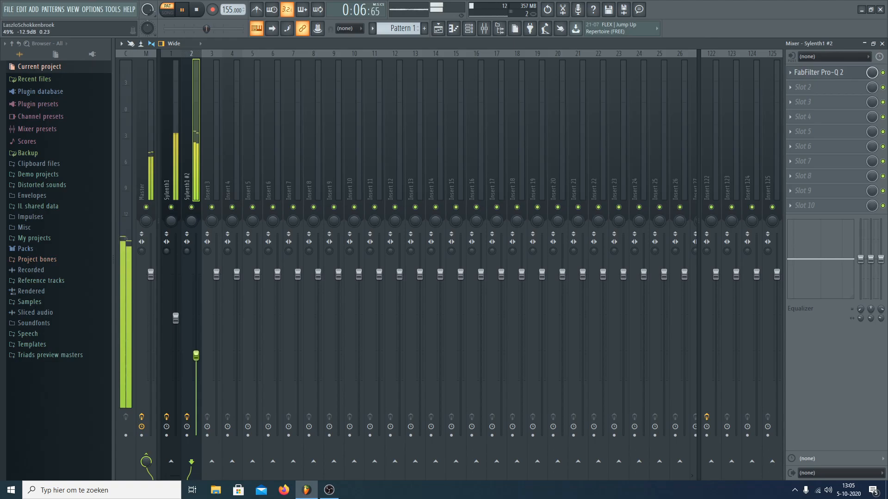
{"action": "left_click", "coordinate": [170, 164]}
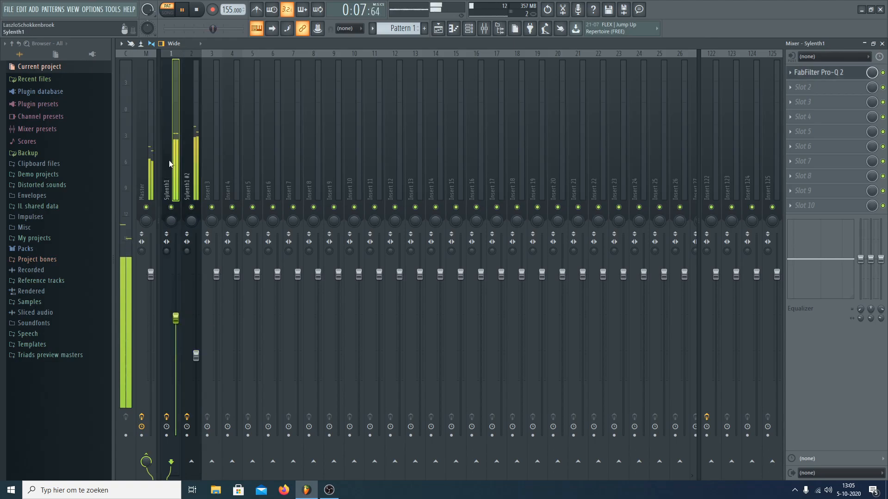
- Fine-tune LFO 1's pitch modulation amount in the first Sylenth1 and set its LFO 2 gain to 1.633
{"action": "left_click", "coordinate": [475, 30]}
{"action": "left_click", "coordinate": [185, 68]}
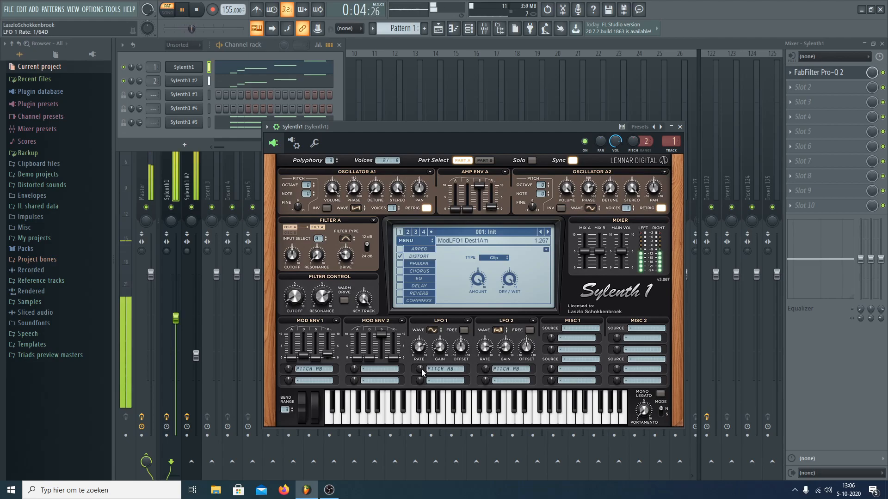
{"action": "left_click_drag", "start_coordinate": [422, 370], "coordinate": [422, 369]}
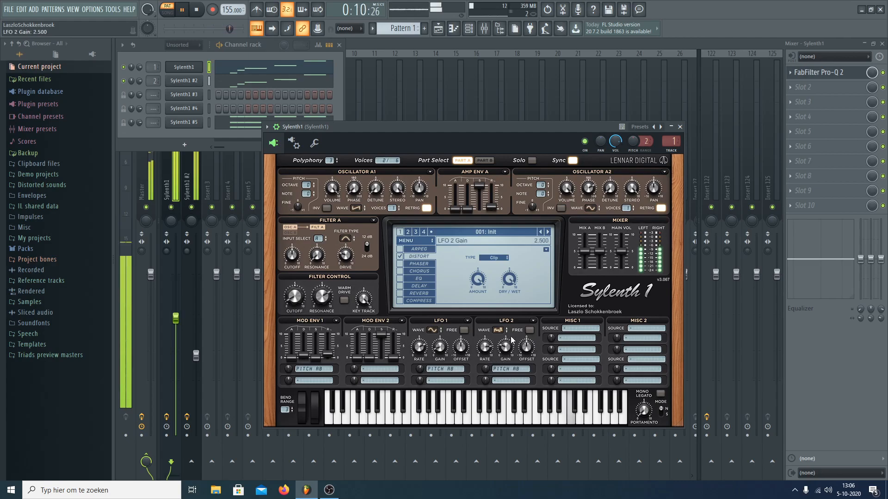
{"action": "left_click_drag", "start_coordinate": [512, 337], "coordinate": [507, 348]}
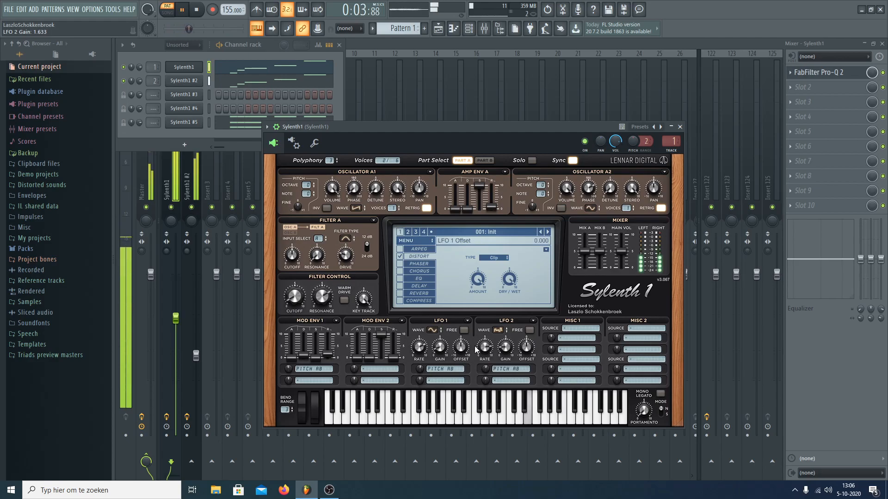
- Rebalance the two layers in the mixer, setting Sylenth1 to 78% (-5.2 dB) and fine-adjusting the Sylenth1 #2 volume
{"action": "left_click", "coordinate": [361, 74]}
{"action": "left_click_drag", "start_coordinate": [197, 362], "coordinate": [197, 371]}
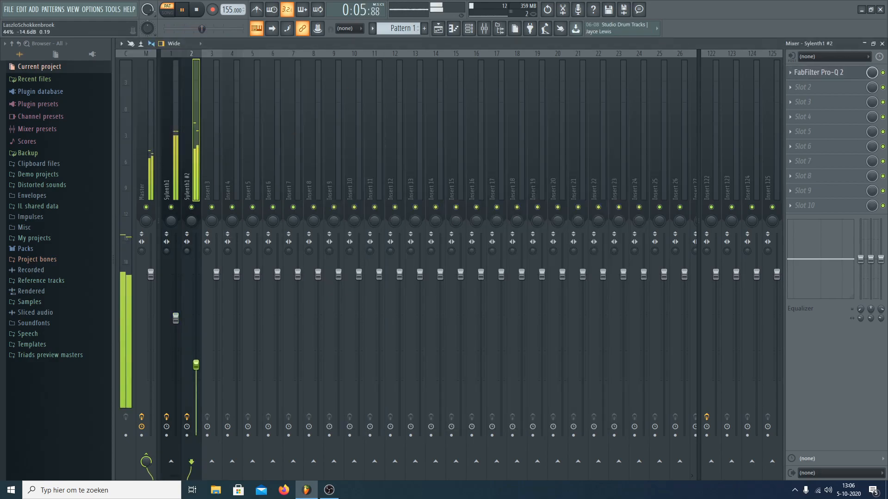
{"action": "left_click_drag", "start_coordinate": [175, 319], "coordinate": [175, 316]}
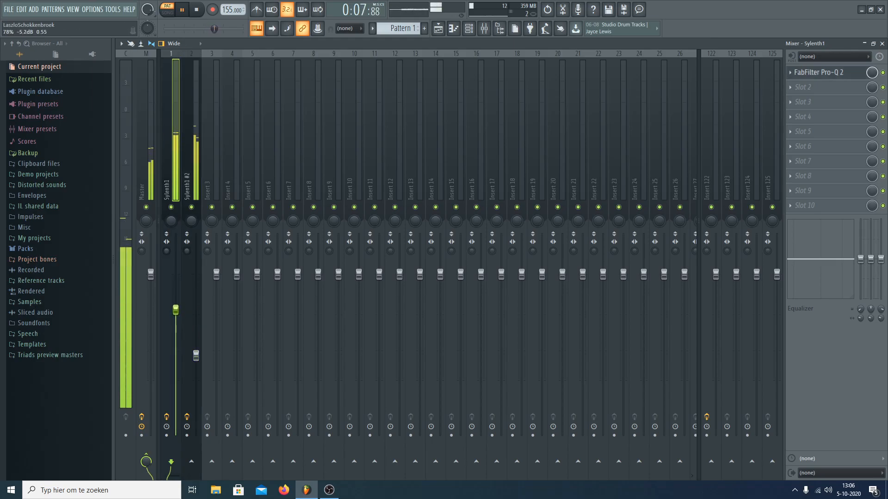
{"action": "left_click_drag", "start_coordinate": [199, 363], "coordinate": [198, 361]}
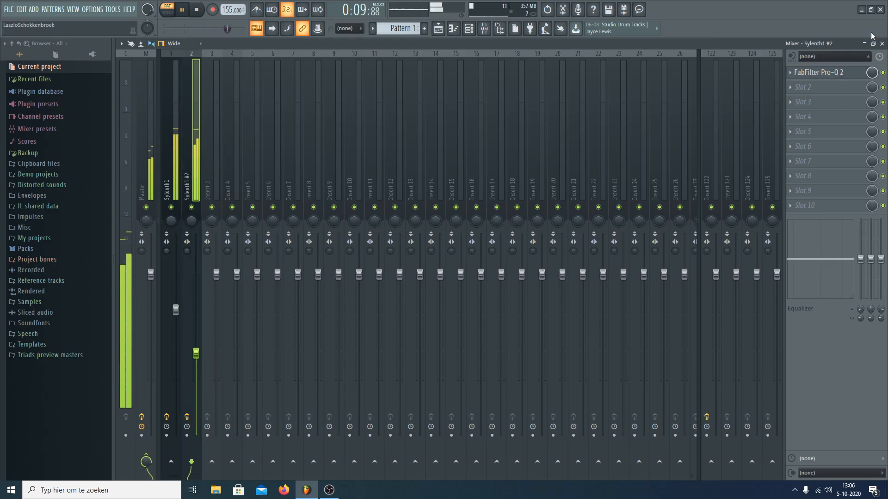
{"action": "left_click", "coordinate": [882, 43]}
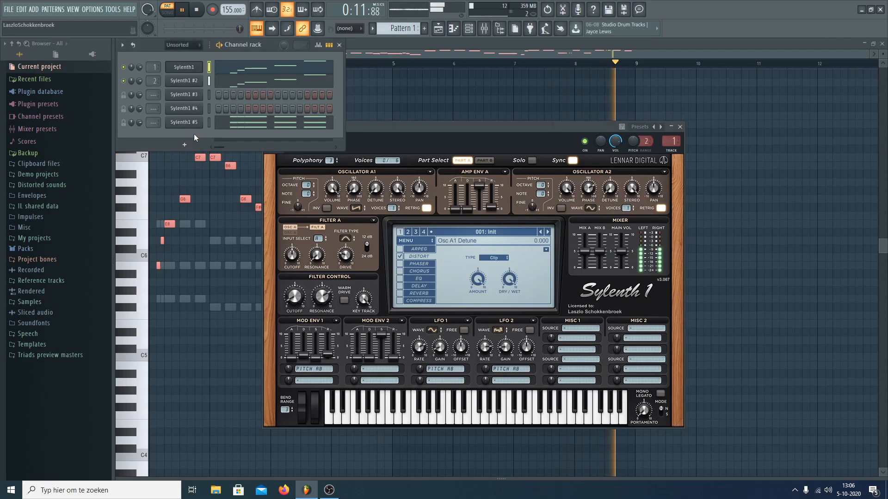
- Copy the melody notes from the first Sylenth1 channel and paste them into the Sylenth1 #3 channel
{"action": "left_click", "coordinate": [680, 126]}
{"action": "right_click", "coordinate": [187, 80]}
{"action": "left_click", "coordinate": [180, 81]}
{"action": "right_click", "coordinate": [185, 68]}
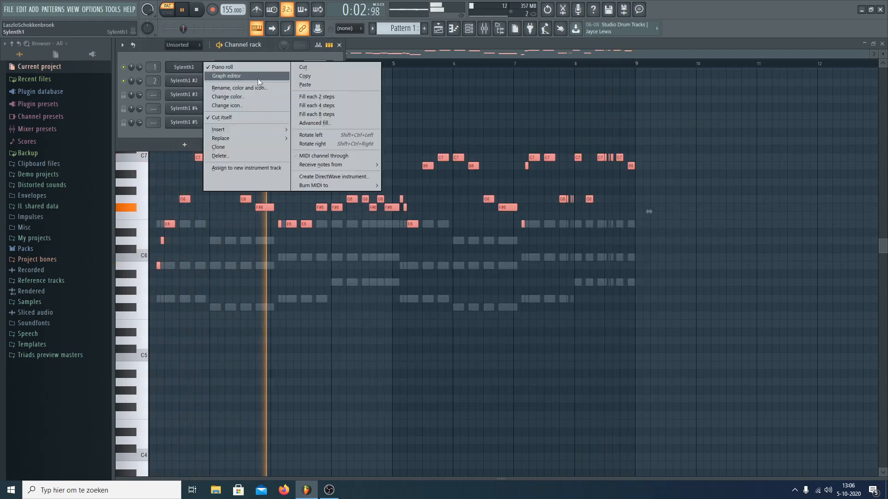
{"action": "left_click", "coordinate": [318, 76]}
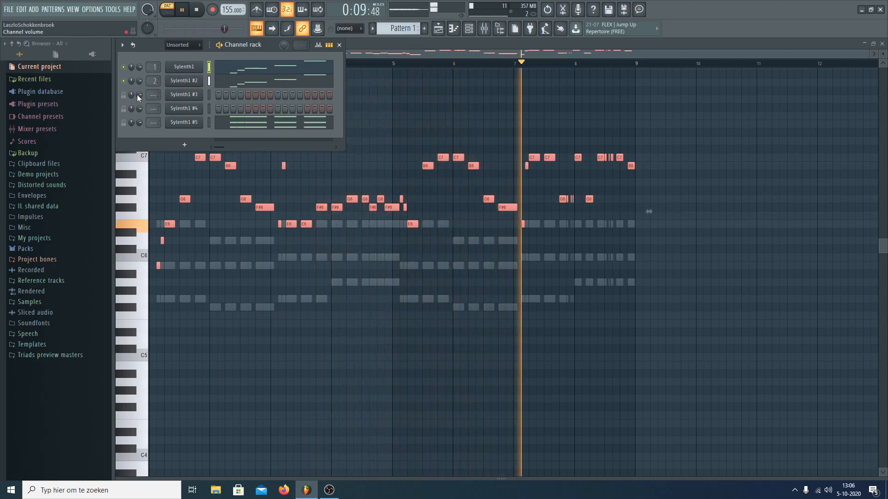
{"action": "right_click", "coordinate": [196, 95]}
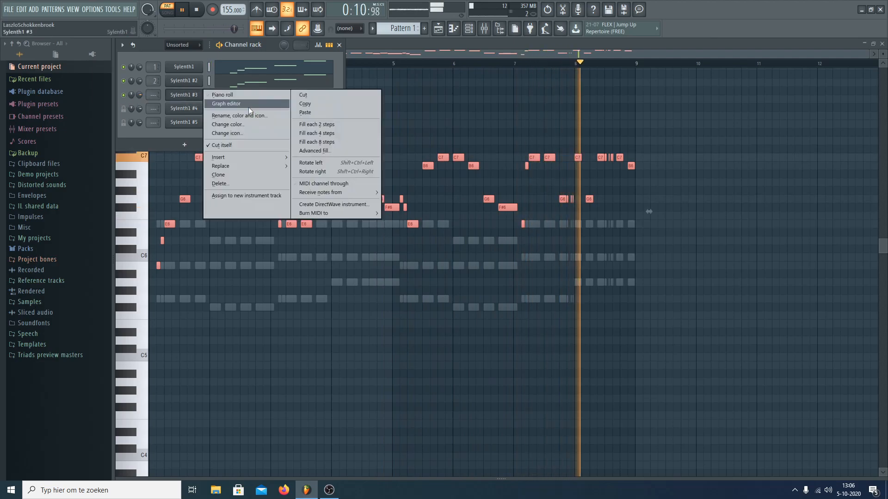
{"action": "left_click", "coordinate": [310, 112]}
- Initialize the Sylenth1 #3 preset and solo its channel during playback
{"action": "key", "text": "space"}
{"action": "left_click", "coordinate": [185, 94]}
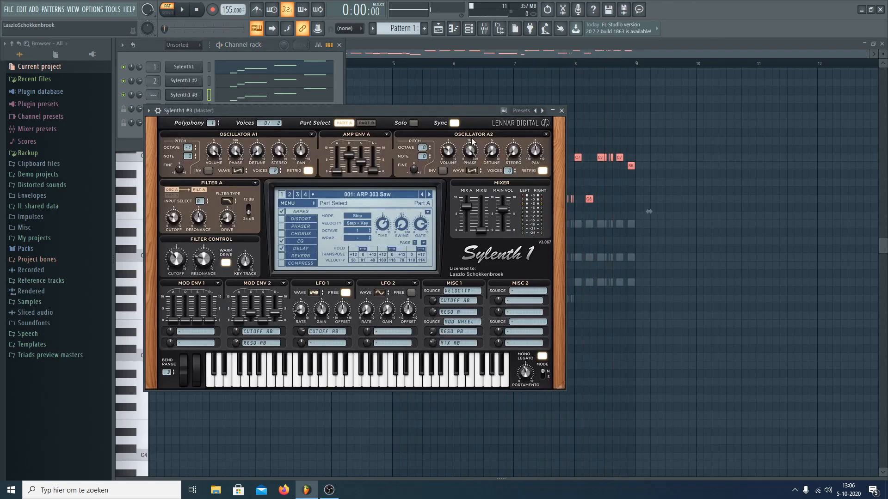
{"action": "left_click", "coordinate": [301, 204]}
{"action": "left_click", "coordinate": [414, 261]}
{"action": "key", "text": "space"}
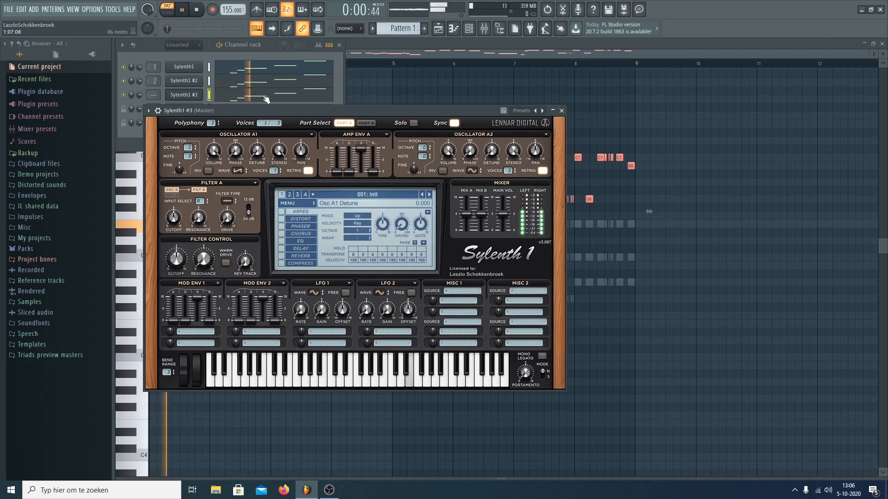
{"action": "key", "text": "F7"}
{"action": "key", "text": "F6"}
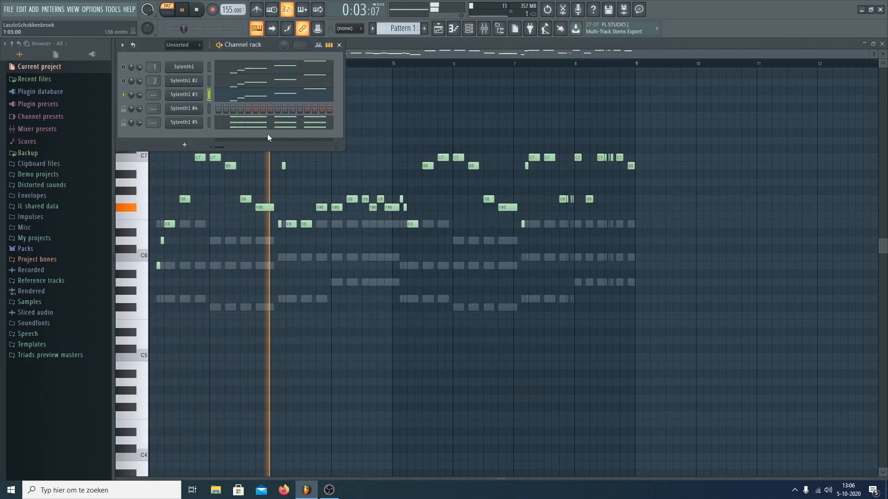
- In Sylenth1 #3, slightly raise Amp Env A's release and set Filter A to Lowpass
{"action": "left_click", "coordinate": [183, 97]}
{"action": "left_click_drag", "start_coordinate": [373, 172], "coordinate": [376, 169]}
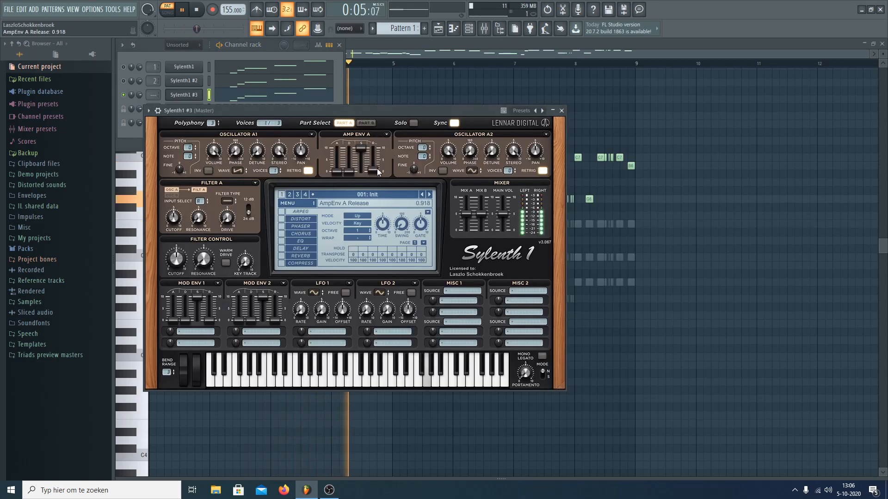
{"action": "left_click", "coordinate": [230, 208]}
{"action": "left_click", "coordinate": [236, 213]}
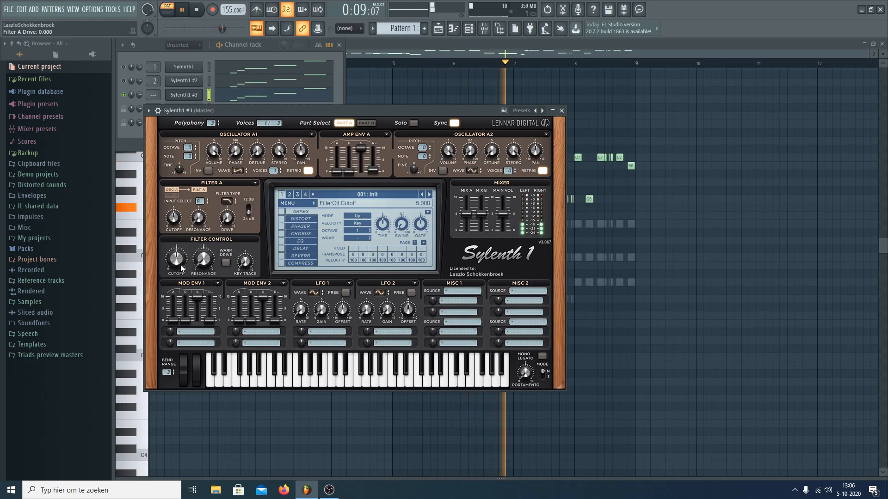
- Set Oscillators A1 and A2 to 8 voices, retrigger off, detune 4.667 and 5.400, with A2 a Saw one octave up
{"action": "left_click", "coordinate": [309, 171]}
{"action": "left_click_drag", "start_coordinate": [274, 171], "coordinate": [254, 147]}
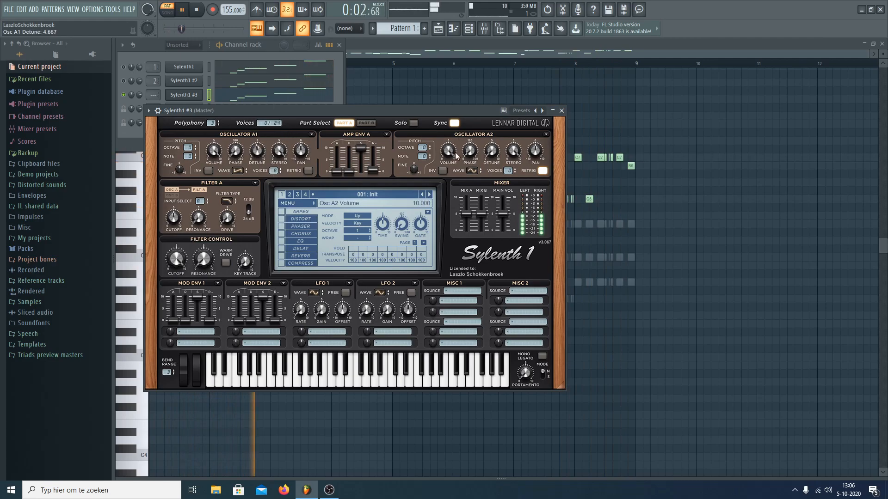
{"action": "left_click", "coordinate": [472, 170]}
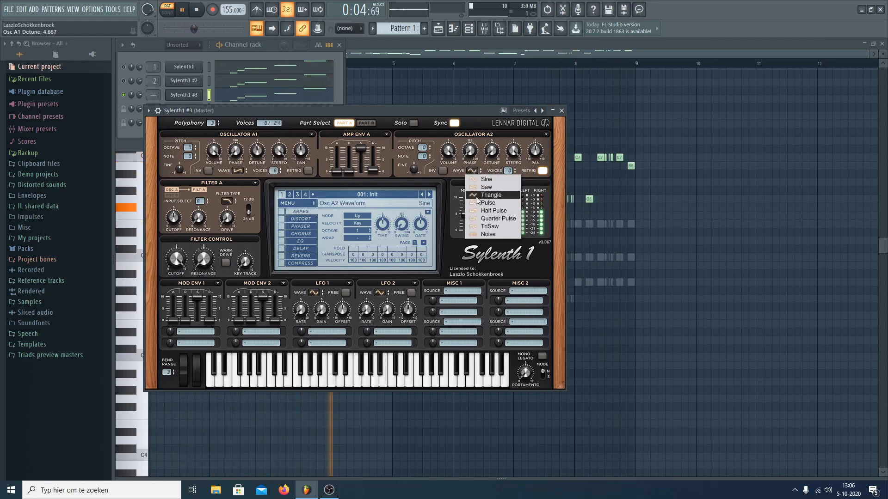
{"action": "left_click", "coordinate": [484, 186]}
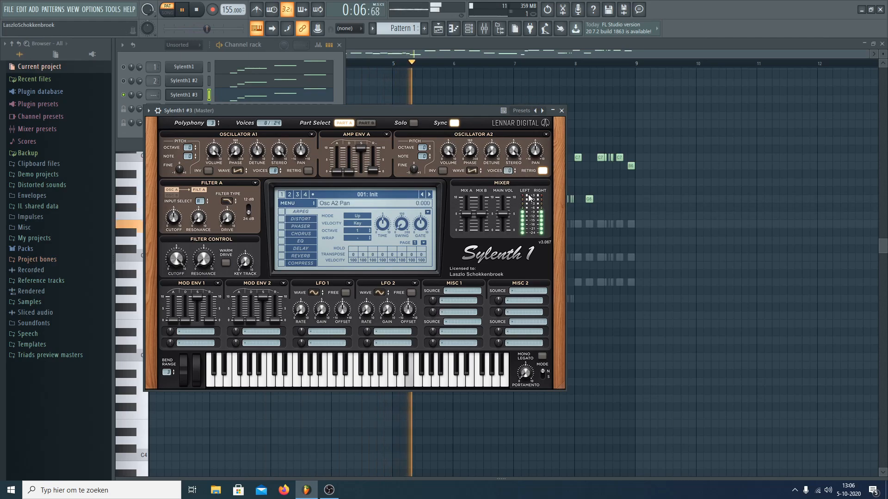
{"action": "left_click", "coordinate": [542, 171]}
{"action": "left_click", "coordinate": [430, 146]}
{"action": "left_click_drag", "start_coordinate": [492, 154], "coordinate": [494, 135]}
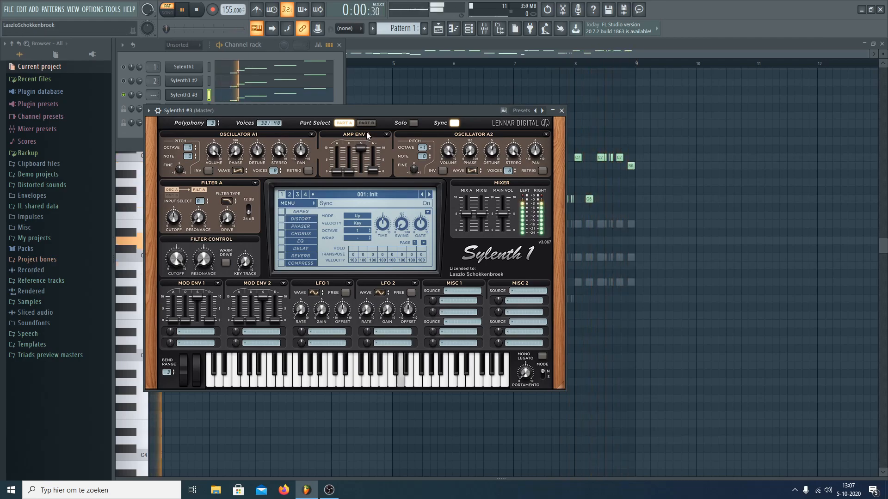
{"action": "left_click", "coordinate": [492, 154]}
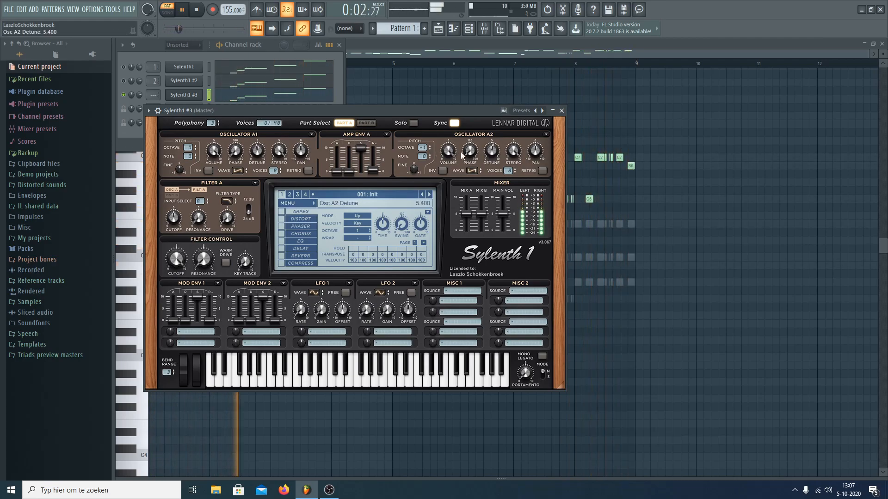
- On Part B, set Oscillator B1 to 8 voices, turn off its retrigger and raise its detune
{"action": "left_click", "coordinate": [366, 123]}
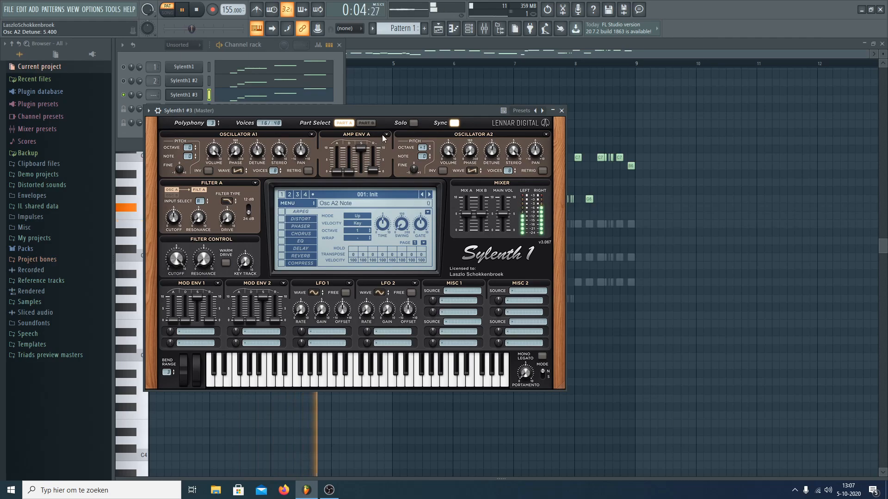
{"action": "left_click_drag", "start_coordinate": [286, 128], "coordinate": [291, 88]}
{"action": "left_click", "coordinate": [308, 171]}
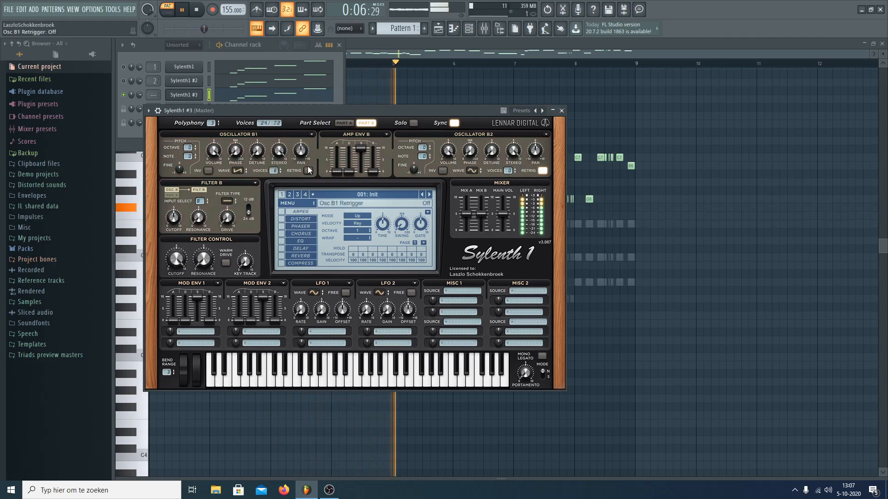
{"action": "left_click_drag", "start_coordinate": [257, 152], "coordinate": [284, 92]}
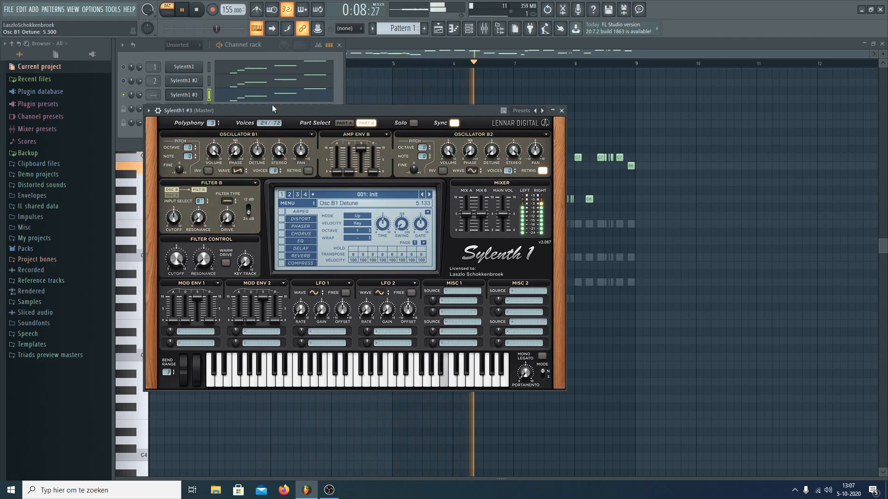
- Route Sylenth1 #3 to mixer track 3 and lower that track's volume
{"action": "key", "text": "F9"}
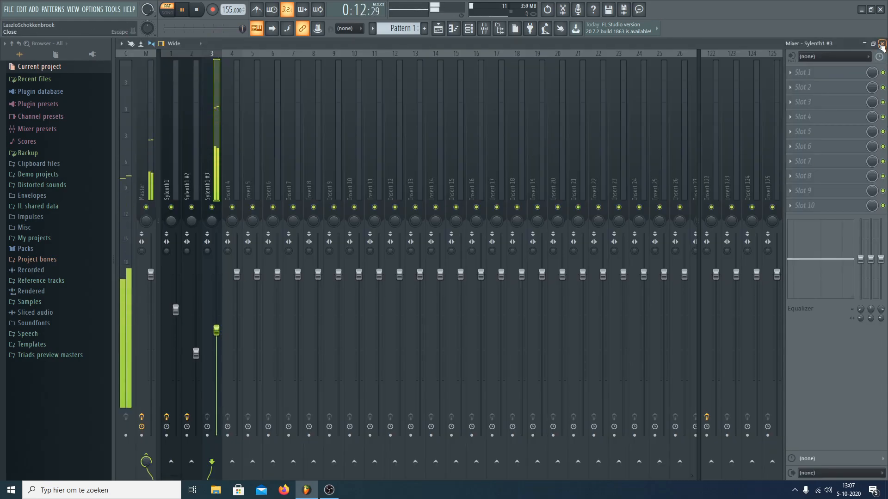
{"action": "left_click", "coordinate": [882, 44]}
- Set Amp Env B's release to 1.055 and Oscillator B1's detune to 4.700, and return to the mixer
{"action": "left_click_drag", "start_coordinate": [377, 183], "coordinate": [374, 192]}
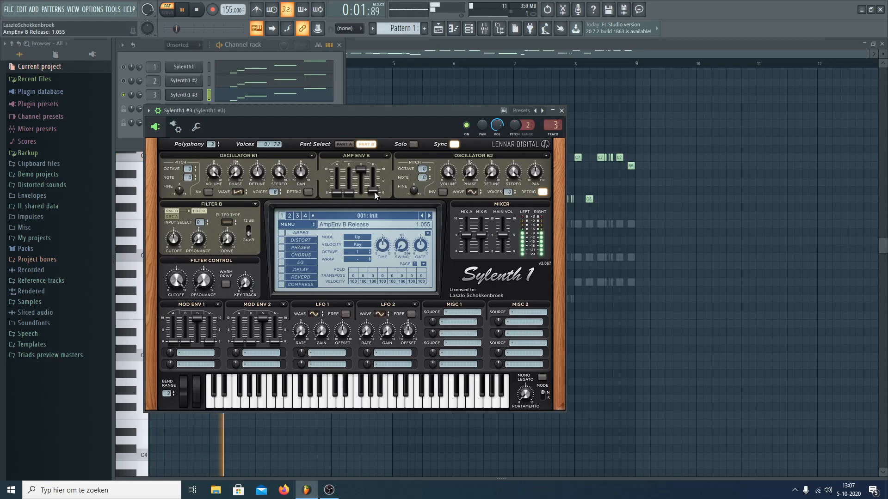
{"action": "left_click_drag", "start_coordinate": [262, 174], "coordinate": [262, 180]}
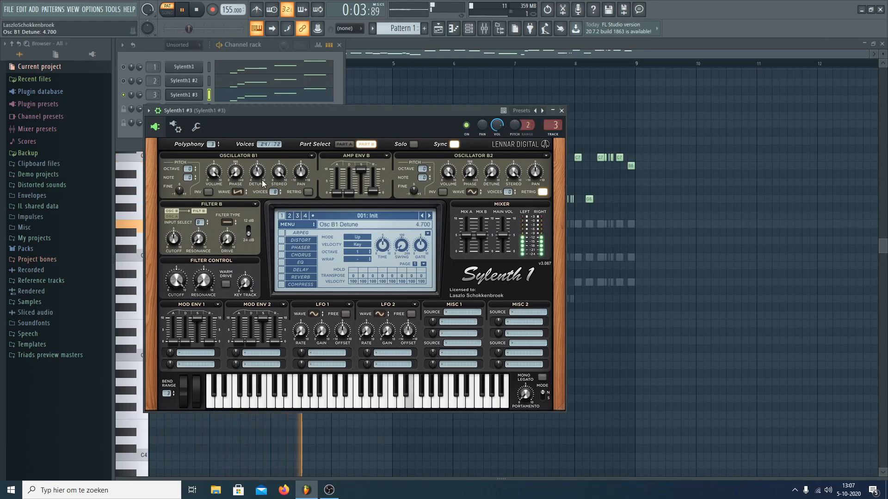
{"action": "key", "text": "F9"}
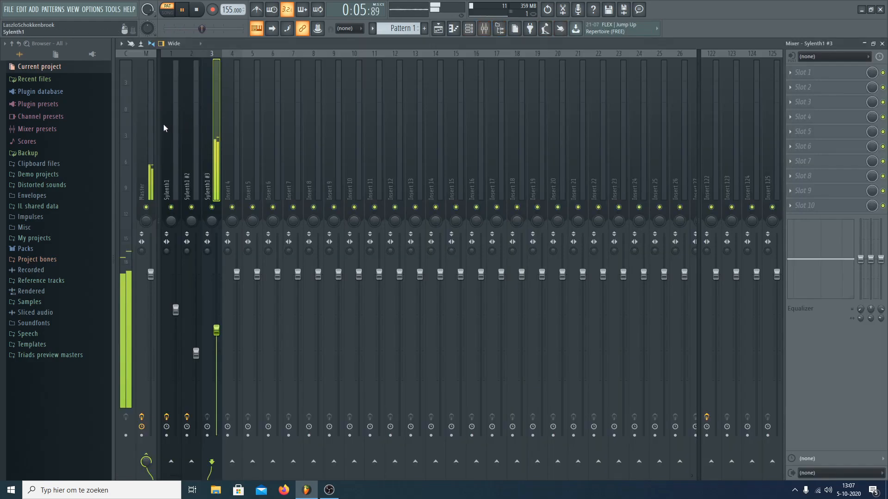
- Give Oscillator B2 8 voices, a Saw wave and retrigger off, and set Filter B's drive to 0.833 and Filter A's to 0.733
{"action": "left_click", "coordinate": [215, 144]}
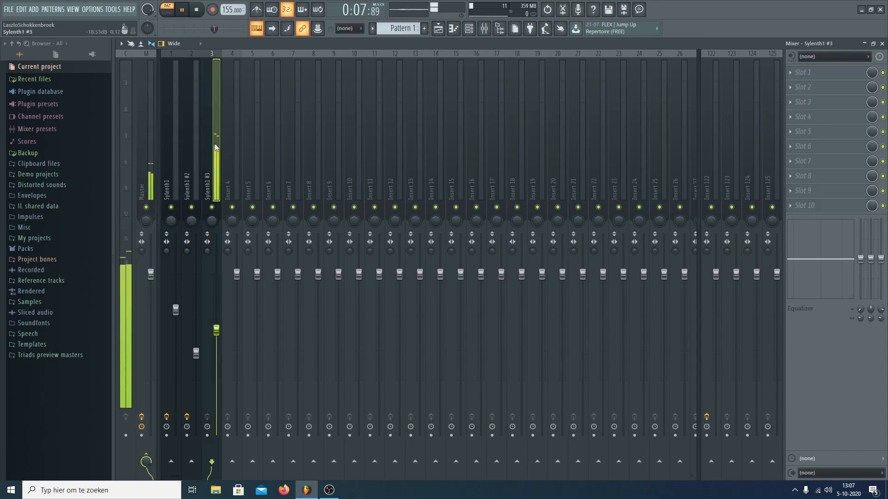
{"action": "key", "text": "F9"}
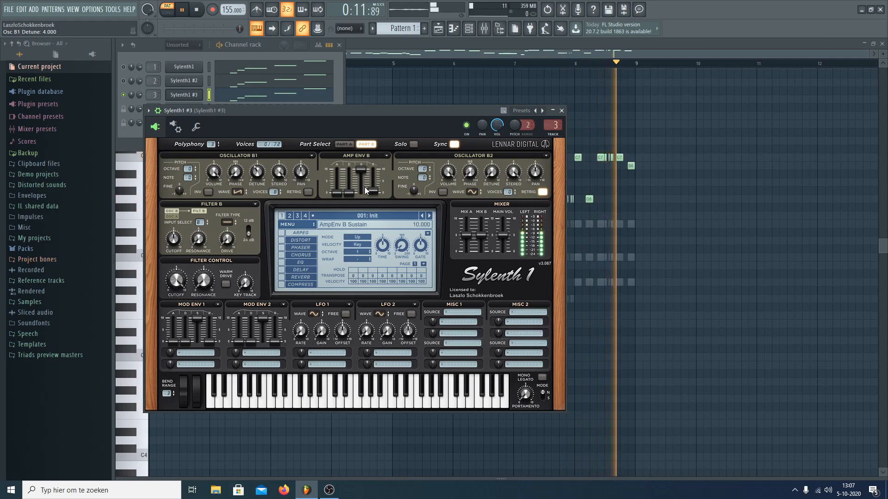
{"action": "left_click", "coordinate": [508, 192]}
{"action": "left_click", "coordinate": [494, 257]}
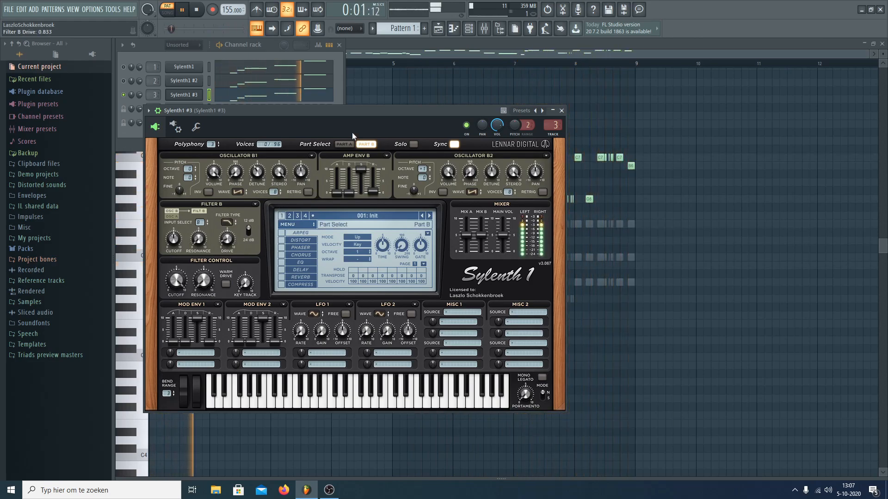
{"action": "left_click", "coordinate": [343, 144]}
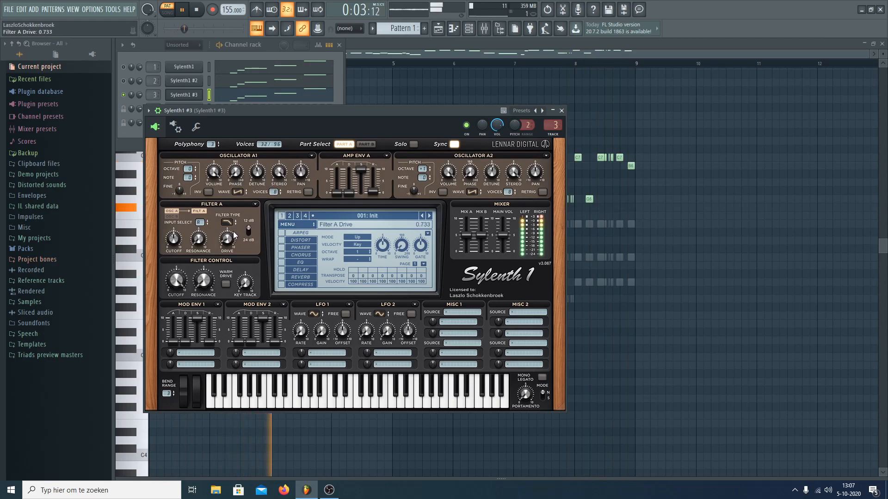
- Assign Mod Env 1 to Pitch A and B, adjust its envelope and set its amount to -0.533
{"action": "left_click", "coordinate": [190, 352]}
{"action": "left_click", "coordinate": [215, 419]}
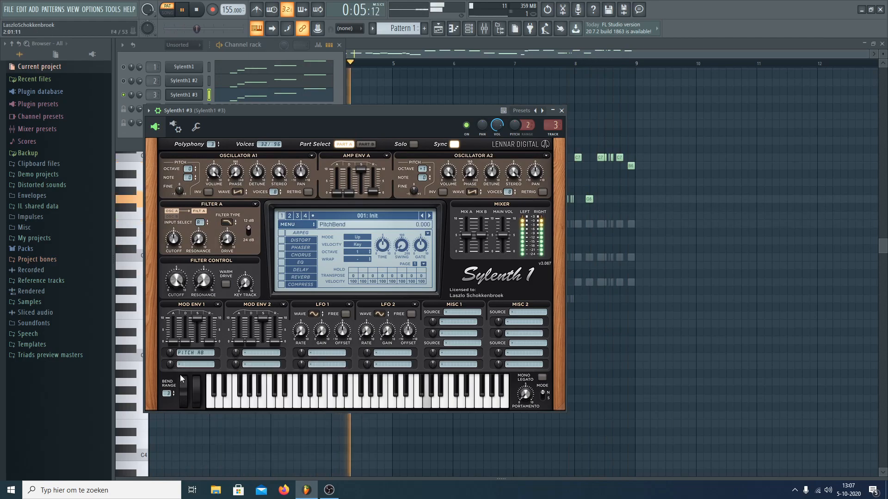
{"action": "left_click_drag", "start_coordinate": [186, 342], "coordinate": [219, 324]}
{"action": "mouse_move", "coordinate": [173, 350]}
{"action": "left_mouse_down"}
{"action": "mouse_move", "coordinate": [187, 335]}
{"action": "mouse_move", "coordinate": [171, 353]}
{"action": "left_mouse_up"}
- Assign LFO 1 to Pitch A and B and change its wave to Random
{"action": "left_click", "coordinate": [317, 355]}
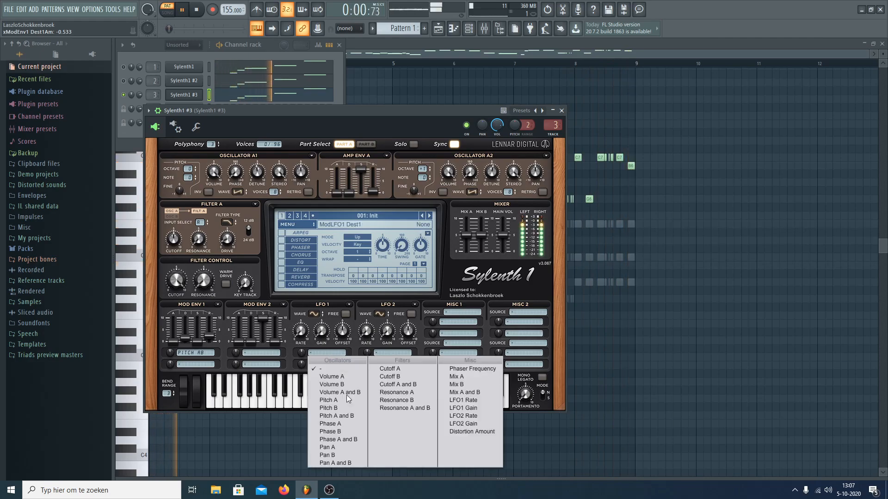
{"action": "left_click", "coordinate": [343, 416]}
{"action": "left_click", "coordinate": [315, 314]}
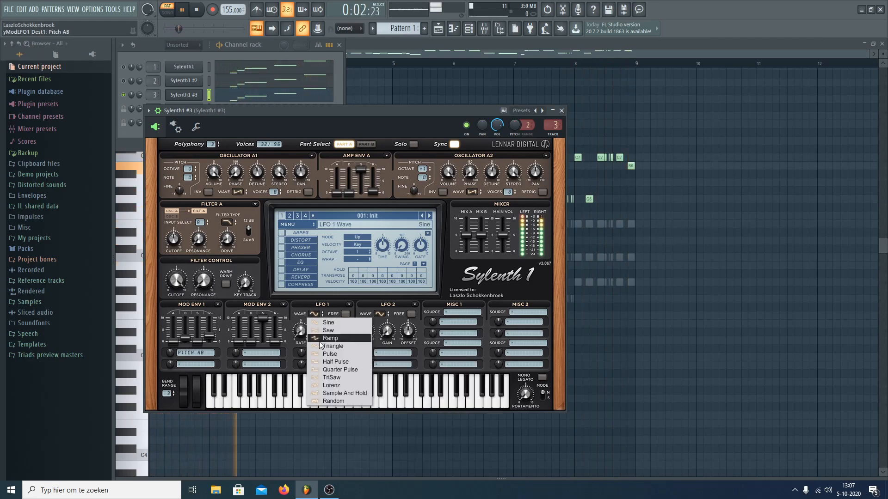
{"action": "left_click", "coordinate": [326, 404]}
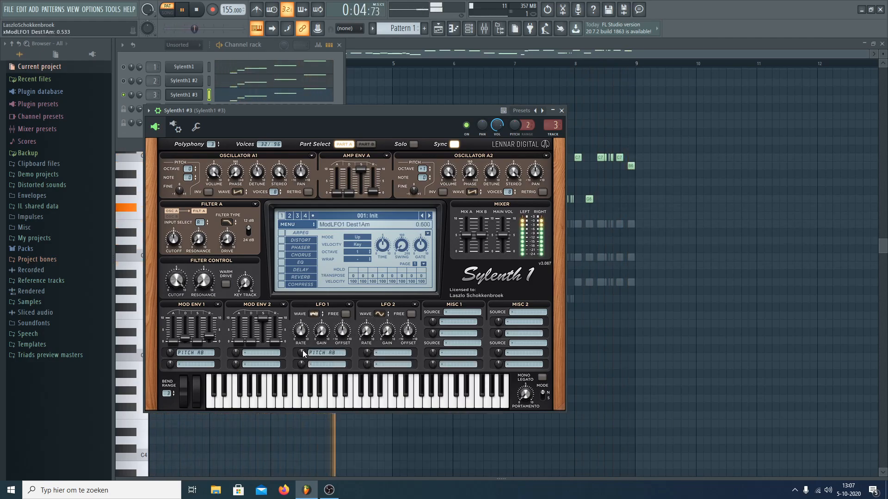
- Adjust LFO 1's gain and rate and set its pitch modulation amount to about 1.067
{"action": "left_click_drag", "start_coordinate": [320, 332], "coordinate": [301, 334]}
{"action": "left_click", "coordinate": [300, 335]}
{"action": "left_click", "coordinate": [301, 352]}
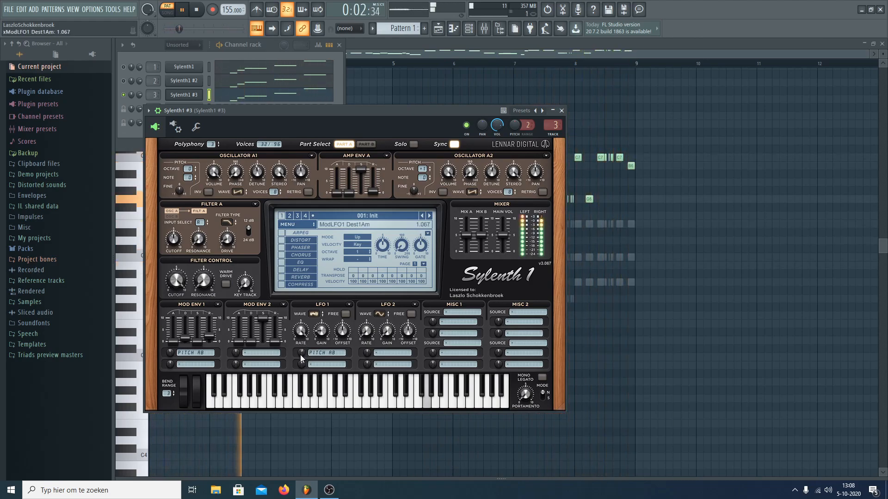
{"action": "left_click", "coordinate": [301, 363]}
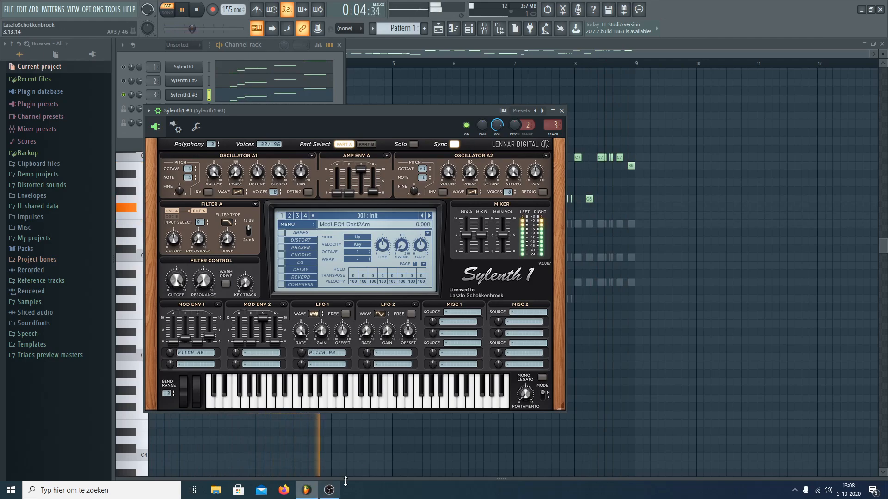
{"action": "left_click_drag", "start_coordinate": [300, 353], "coordinate": [301, 353]}
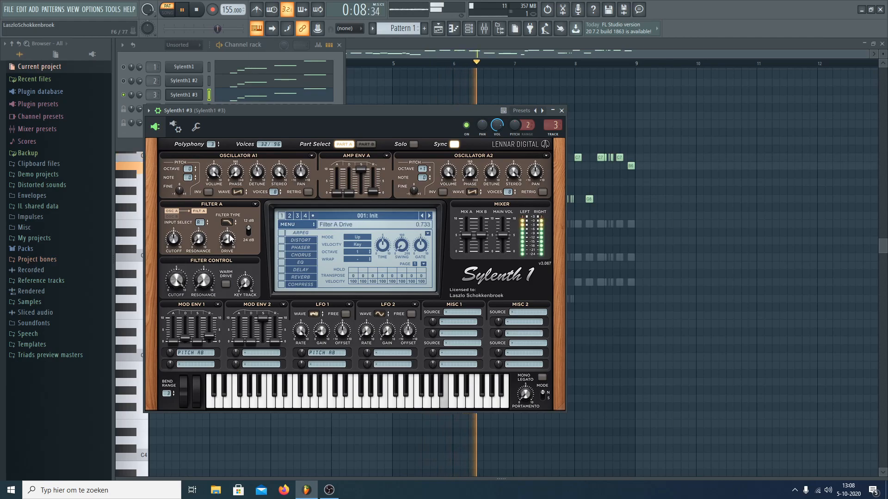
- Unmute the Sylenth1 and Sylenth1 #2 channels and listen to all three layers together
{"action": "left_click", "coordinate": [366, 144]}
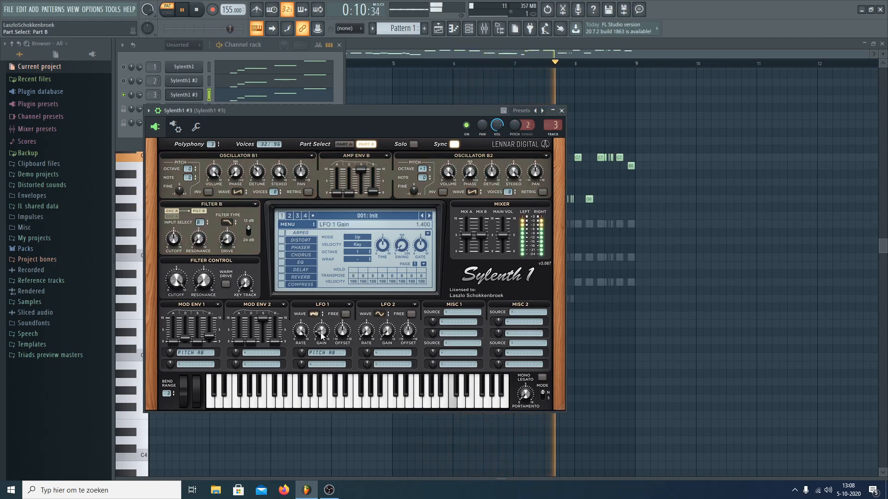
{"action": "left_click", "coordinate": [124, 81]}
{"action": "left_click", "coordinate": [124, 67]}
{"action": "left_click", "coordinate": [189, 96]}
{"action": "left_click", "coordinate": [190, 98]}
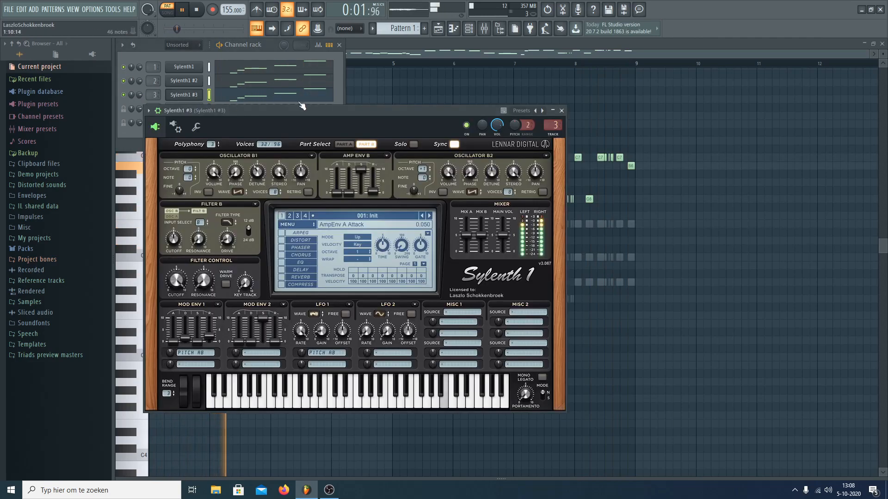
{"action": "key", "text": "space"}
- Solo the Sylenth1 #3 mixer track and load FabFilter Pro-Q 2 into its first effect slot
{"action": "left_click", "coordinate": [480, 39]}
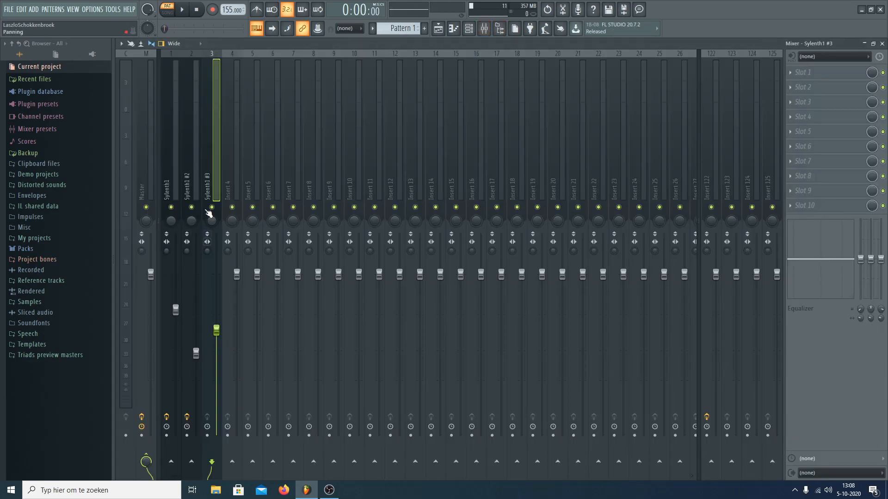
{"action": "key", "text": "space"}
{"action": "left_click", "coordinate": [801, 89]}
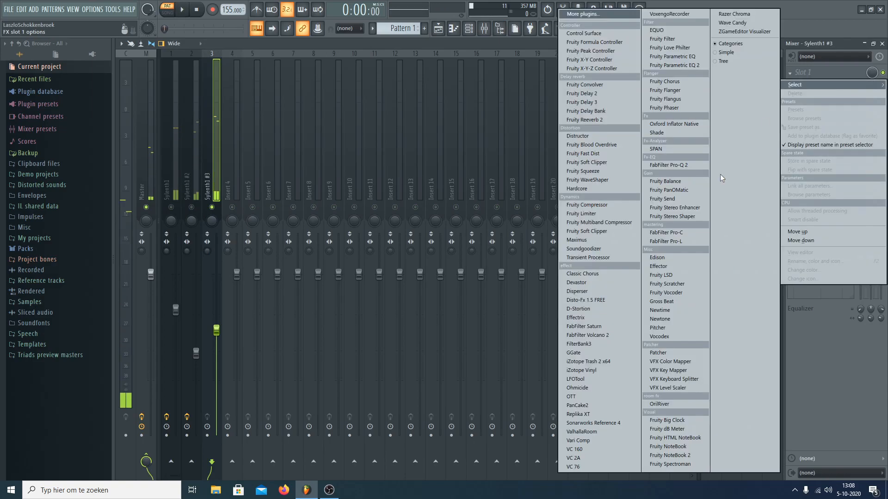
{"action": "left_click", "coordinate": [673, 190]}
- Add a low EQ band with a changed filter shape and a high band on Sylenth1 #3, and close the equalizer
{"action": "mouse_move", "coordinate": [339, 252]}
{"action": "left_mouse_down"}
{"action": "mouse_move", "coordinate": [340, 261]}
{"action": "mouse_move", "coordinate": [355, 254]}
{"action": "left_mouse_up"}
{"action": "left_click", "coordinate": [258, 349]}
{"action": "left_click", "coordinate": [266, 377]}
{"action": "scroll", "coordinate": [341, 252], "scroll_direction": "up", "scroll_amount": 3}
{"action": "left_click_drag", "start_coordinate": [469, 252], "coordinate": [510, 246]}
{"action": "left_click", "coordinate": [578, 158]}
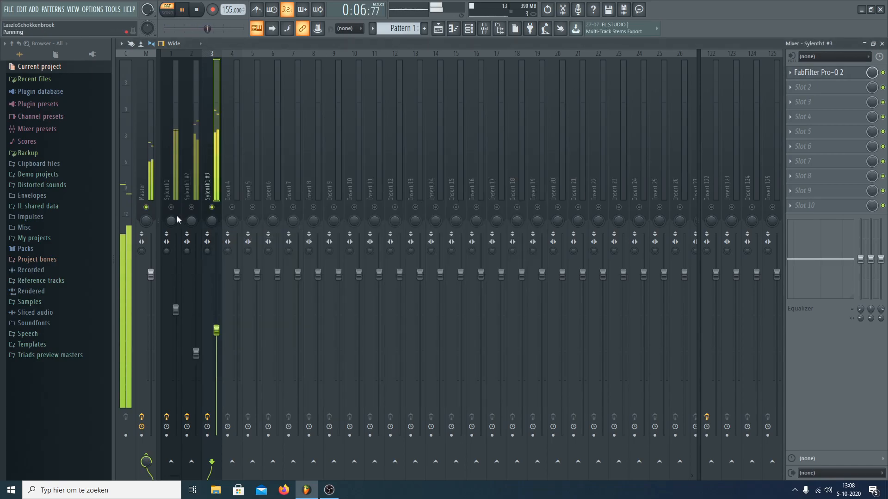
- Stop playback, end the solo and pull the volumes of all three Sylenth1 mixer tracks down to zero
{"action": "key", "text": "space"}
{"action": "left_click_drag", "start_coordinate": [219, 331], "coordinate": [219, 455]}
{"action": "left_click", "coordinate": [189, 171]}
{"action": "left_click", "coordinate": [177, 175]}
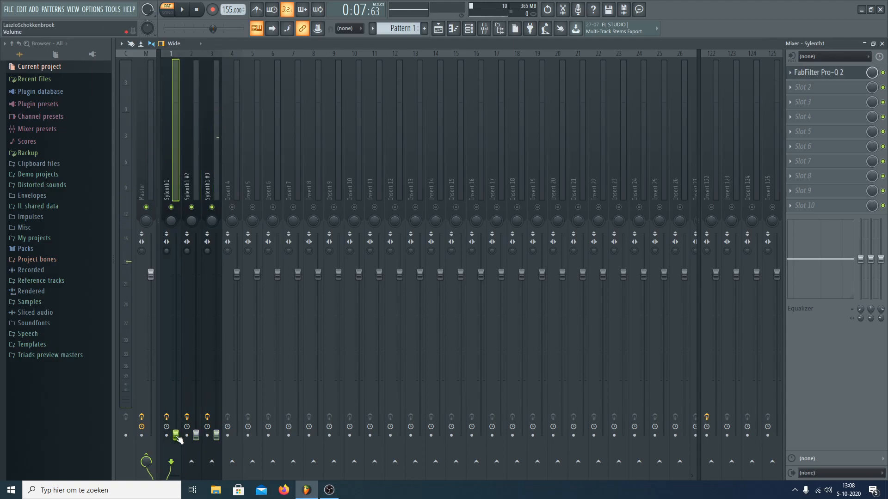
- Rebalance the layers during playback, raising Sylenth1 the highest, Sylenth1 #2 the lowest and Sylenth1 #3 to about -15.8 dB
{"action": "key", "text": "space"}
{"action": "left_click_drag", "start_coordinate": [176, 380], "coordinate": [176, 365]}
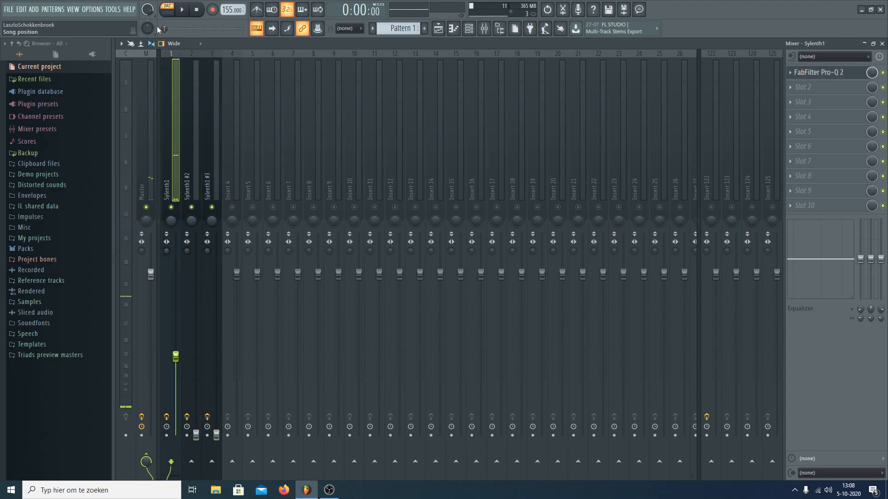
{"action": "key", "text": "space"}
{"action": "left_click_drag", "start_coordinate": [196, 435], "coordinate": [197, 386]}
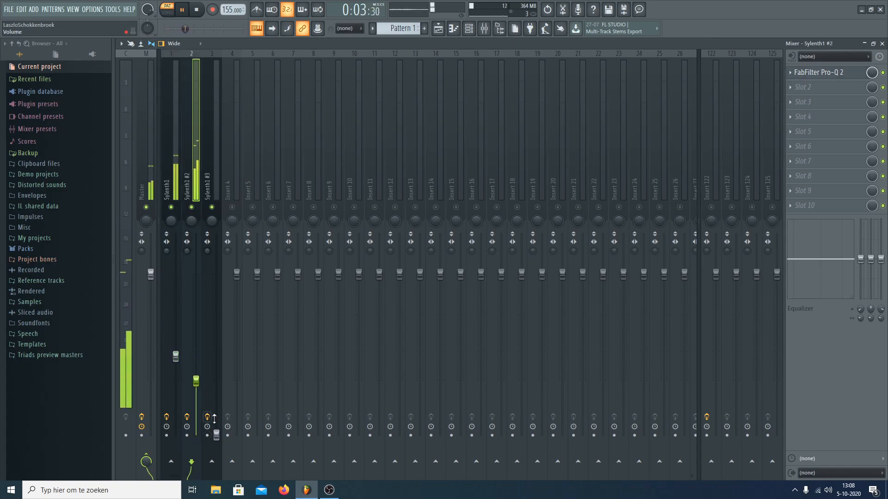
{"action": "left_click_drag", "start_coordinate": [216, 435], "coordinate": [175, 354]}
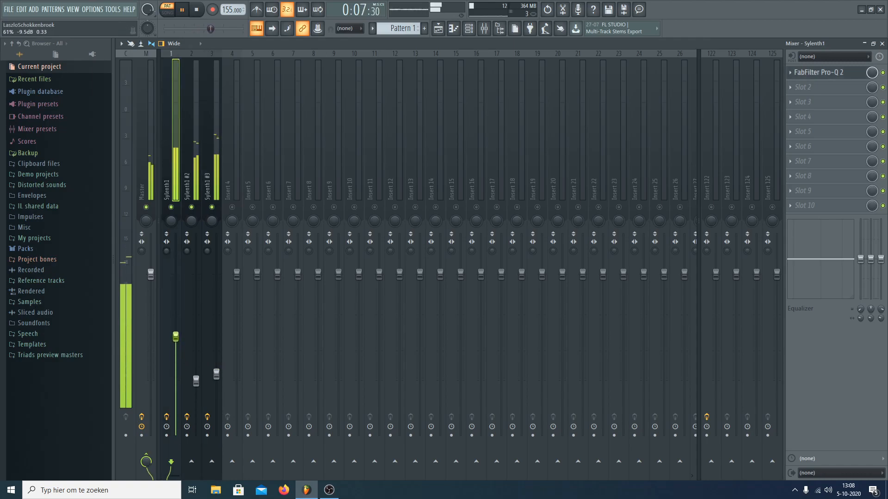
{"action": "left_click_drag", "start_coordinate": [216, 373], "coordinate": [216, 371]}
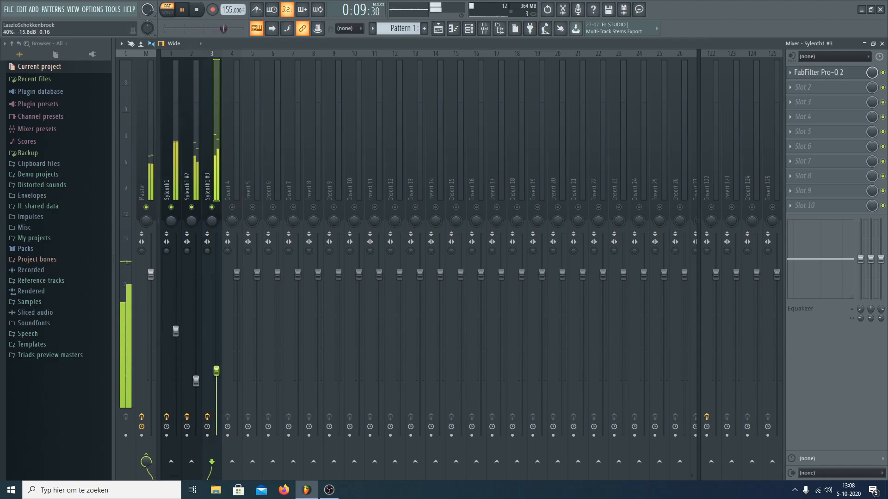
- Route the three Sylenth1 mixer tracks to Insert 4 only and unmute all tracks
{"action": "left_click_drag", "start_coordinate": [167, 144], "coordinate": [206, 149]}
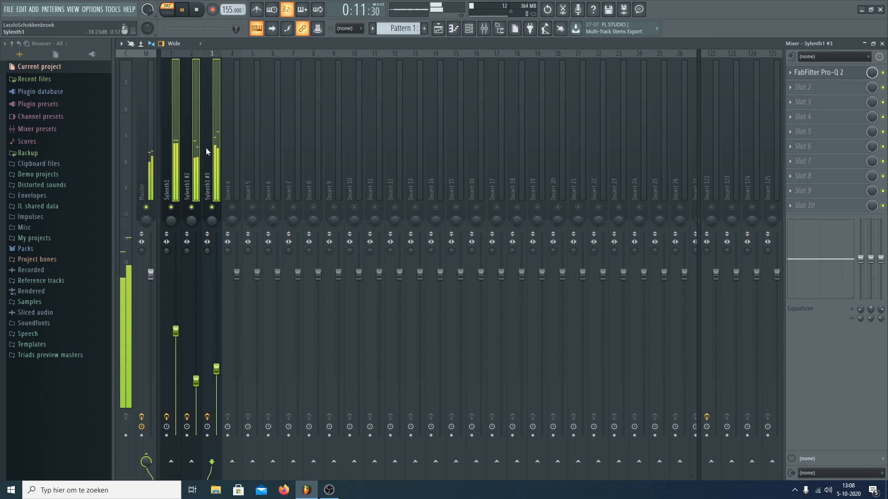
{"action": "left_click", "coordinate": [232, 462]}
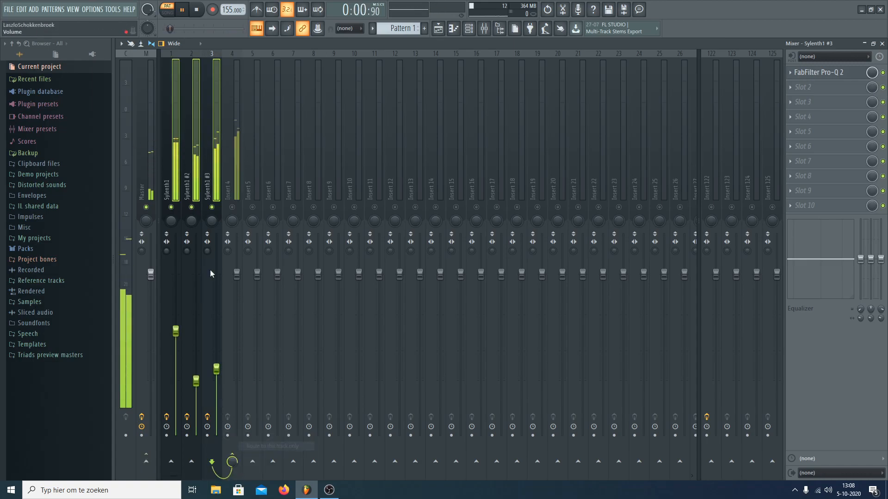
{"action": "right_click", "coordinate": [232, 207]}
- Fine-tune the layer volumes: Sylenth1 #2 to about -16.2 dB, Sylenth1 to about -8.1 dB, and Sylenth1 #3 slightly louder
{"action": "left_click", "coordinate": [187, 123]}
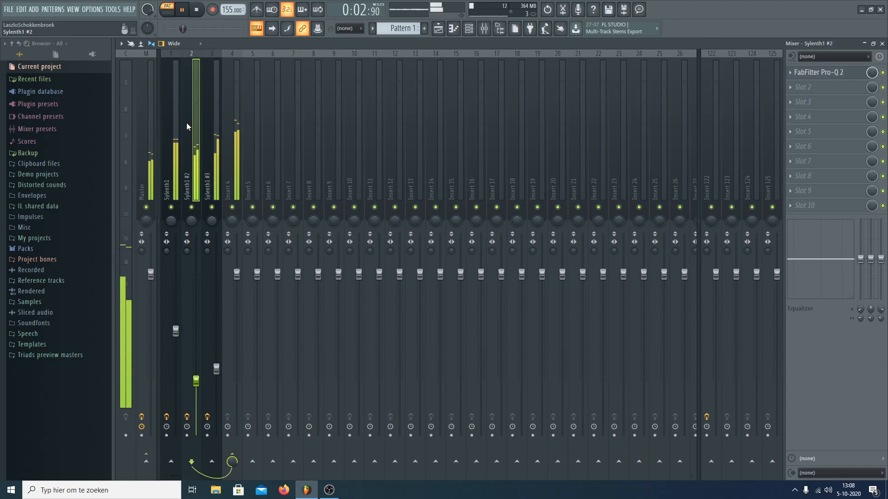
{"action": "left_click_drag", "start_coordinate": [196, 380], "coordinate": [197, 371]}
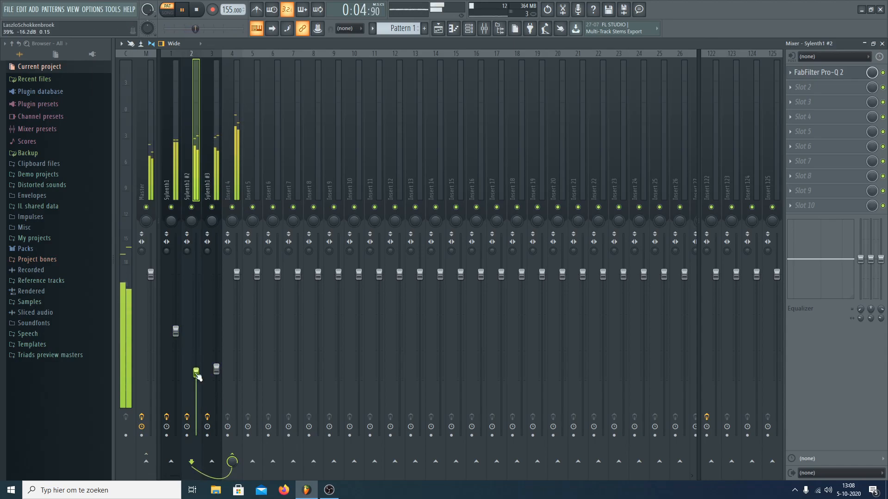
{"action": "left_click", "coordinate": [216, 368]}
{"action": "left_click", "coordinate": [182, 333]}
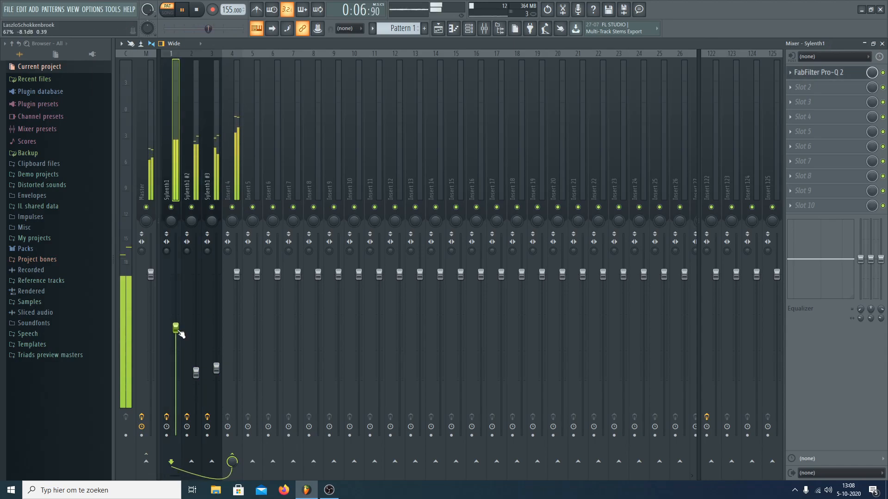
{"action": "left_click_drag", "start_coordinate": [216, 368], "coordinate": [218, 364]}
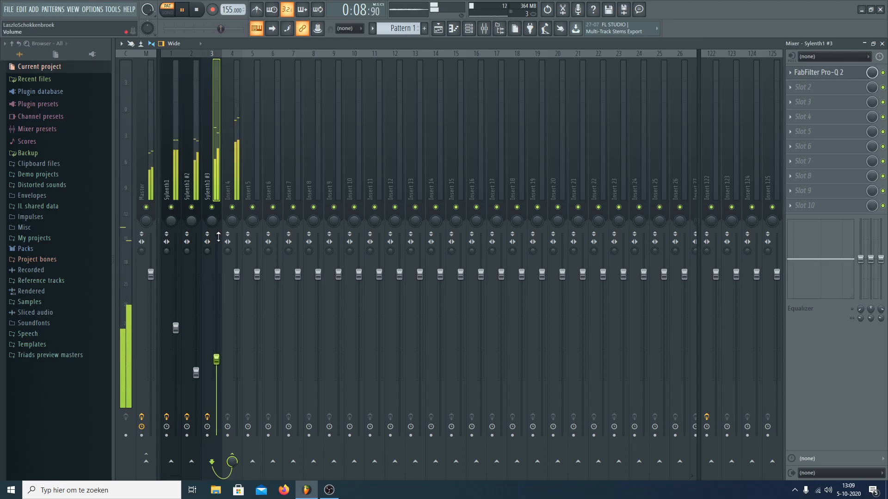
- Check the mix with a changed stereo separation on the Master track and reset it
{"action": "left_click_drag", "start_coordinate": [142, 250], "coordinate": [142, 256]}
{"action": "right_click", "coordinate": [141, 253]}
{"action": "left_click", "coordinate": [151, 259]}
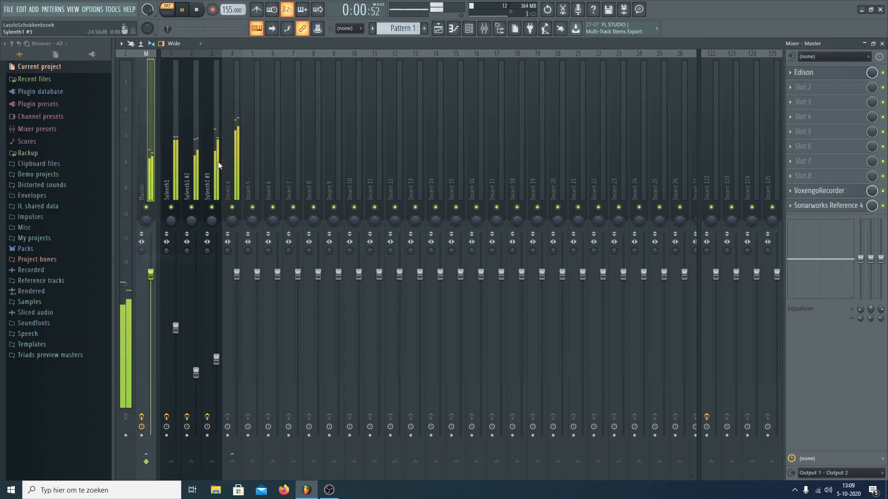
- Load FabFilter Pro-Q 2 on Insert 4 and add a bell boost of about 1.15 dB near 9800 Hz
{"action": "left_click_drag", "start_coordinate": [218, 160], "coordinate": [236, 157]}
{"action": "left_click", "coordinate": [850, 74]}
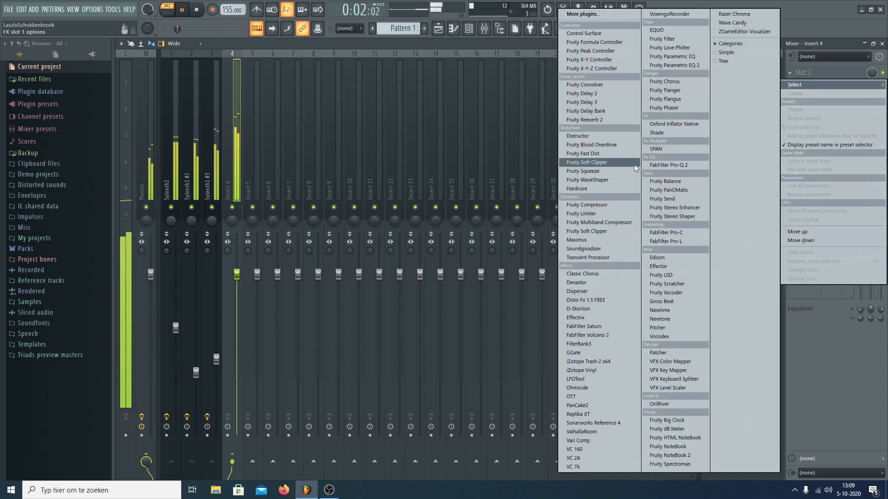
{"action": "left_click", "coordinate": [675, 165]}
{"action": "left_click_drag", "start_coordinate": [397, 203], "coordinate": [463, 198]}
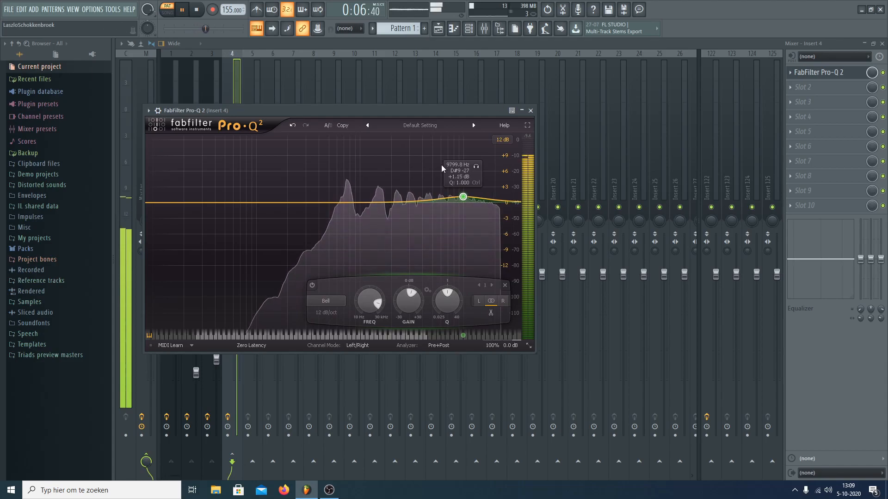
{"action": "left_click", "coordinate": [530, 111]}
- Set the low cut on the Sylenth1 track's equalizer to about 293 Hz and raise that track's volume slightly
{"action": "left_click", "coordinate": [172, 152]}
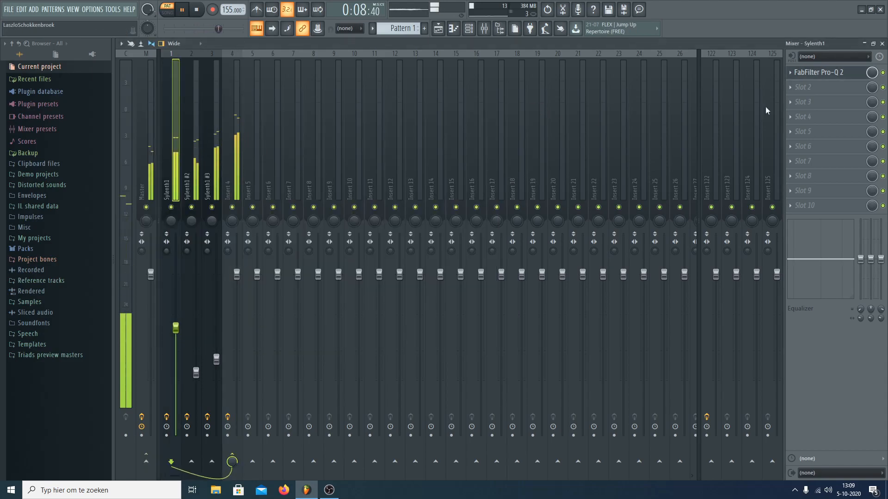
{"action": "left_click", "coordinate": [807, 74]}
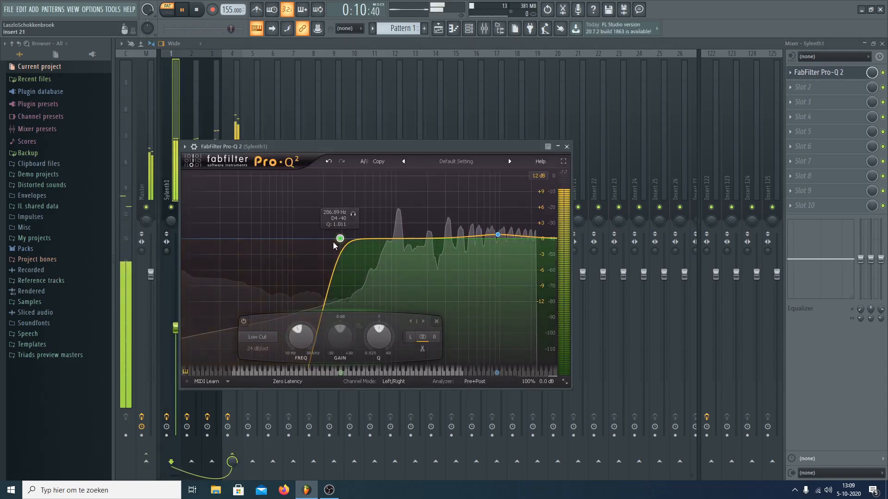
{"action": "left_click_drag", "start_coordinate": [342, 238], "coordinate": [341, 238]}
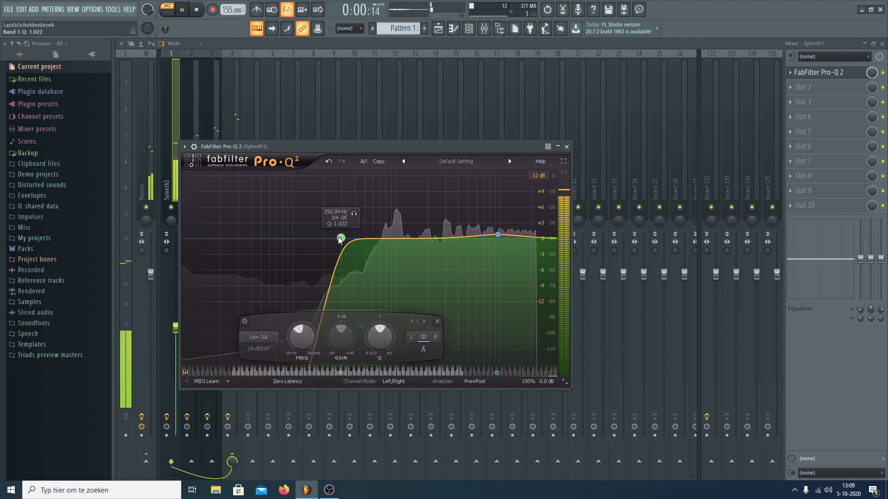
{"action": "left_click", "coordinate": [566, 146]}
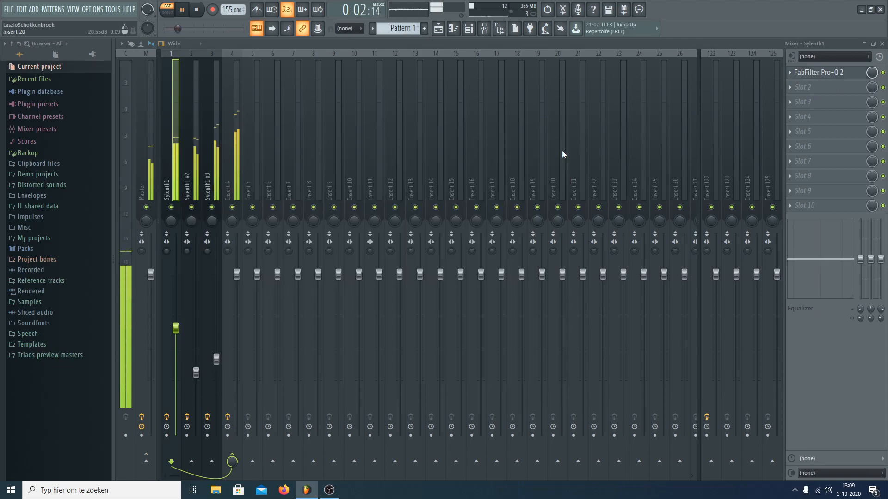
{"action": "left_click_drag", "start_coordinate": [179, 329], "coordinate": [179, 320]}
{"action": "left_click", "coordinate": [232, 186]}
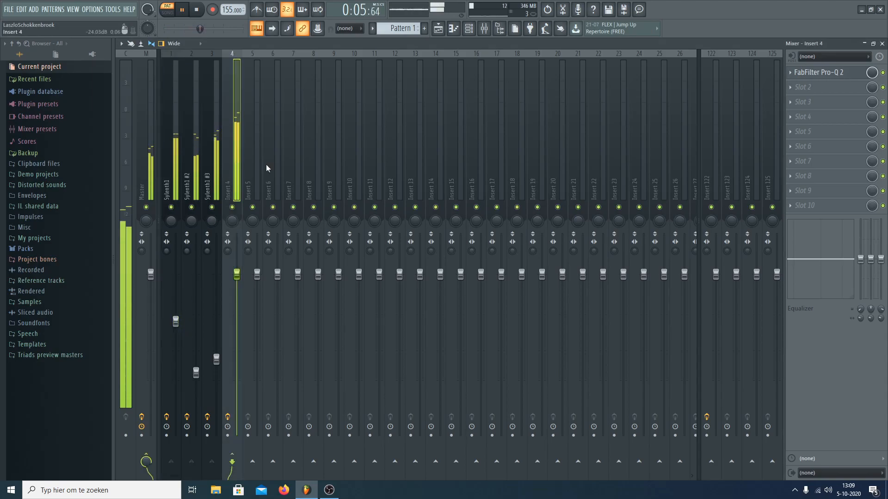
{"action": "left_click", "coordinate": [803, 87]}
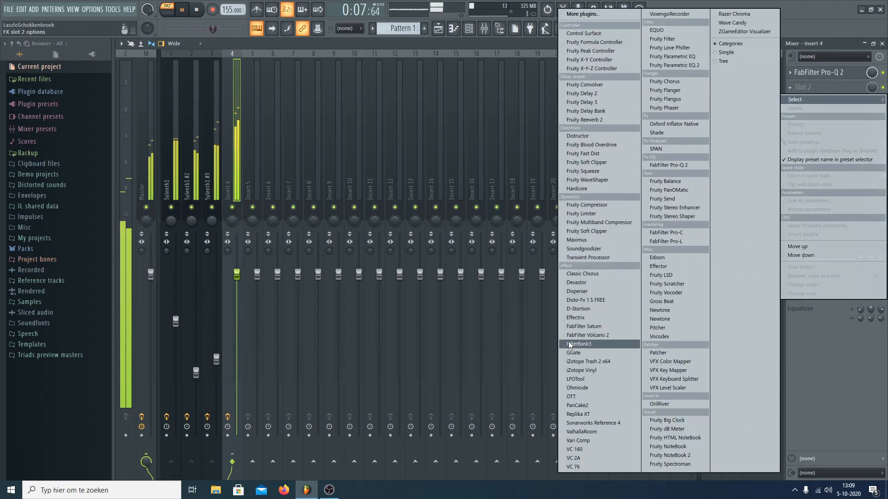
{"action": "left_click", "coordinate": [577, 405]}
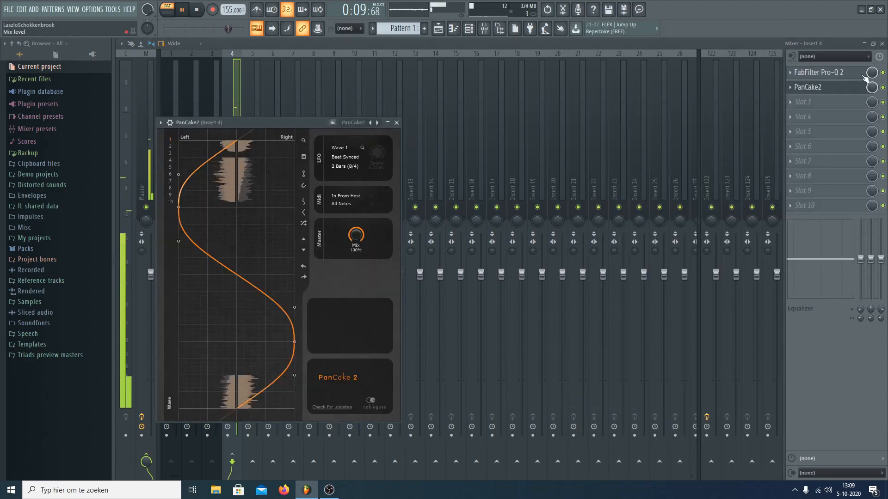
{"action": "left_click", "coordinate": [789, 87]}
{"action": "left_click", "coordinate": [796, 108]}
- Load OTT in the second effect slot of Insert 4 and set its depth to 41%
{"action": "left_click", "coordinate": [790, 88]}
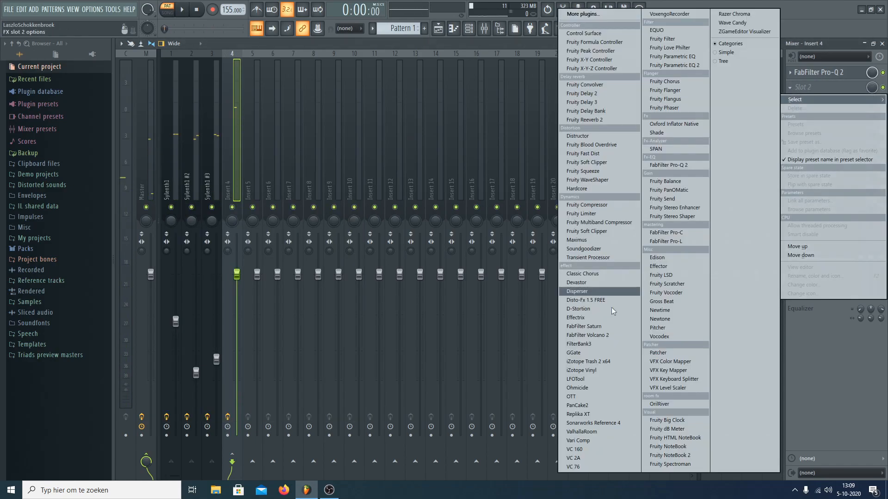
{"action": "left_click", "coordinate": [593, 396]}
{"action": "key", "text": "space"}
{"action": "left_click_drag", "start_coordinate": [178, 216], "coordinate": [174, 235]}
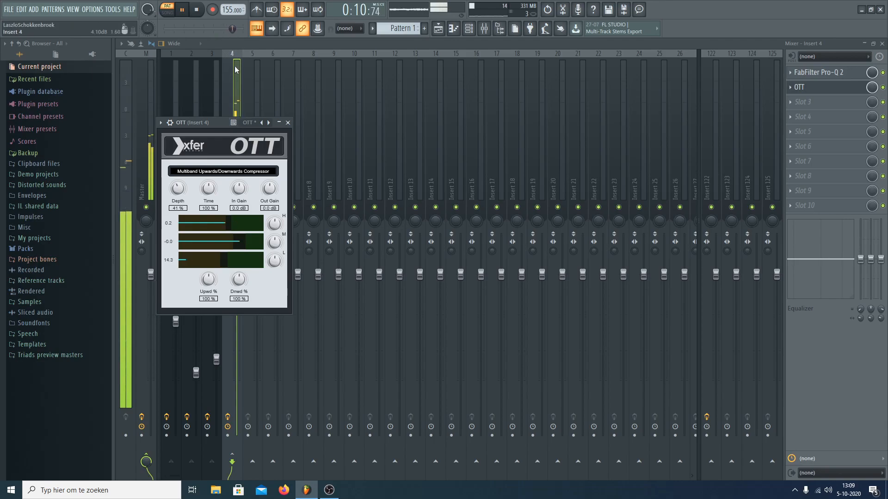
{"action": "left_click", "coordinate": [287, 122]}
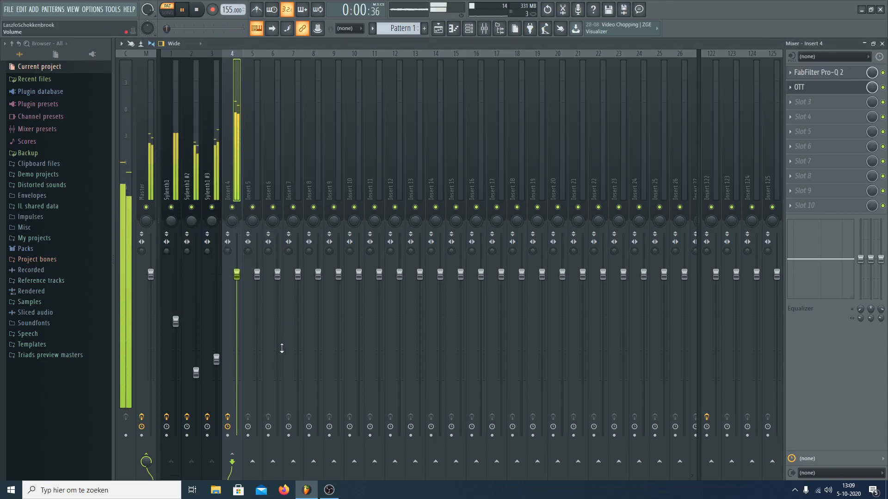
{"action": "left_click", "coordinate": [817, 72]}
{"action": "left_click", "coordinate": [811, 88]}
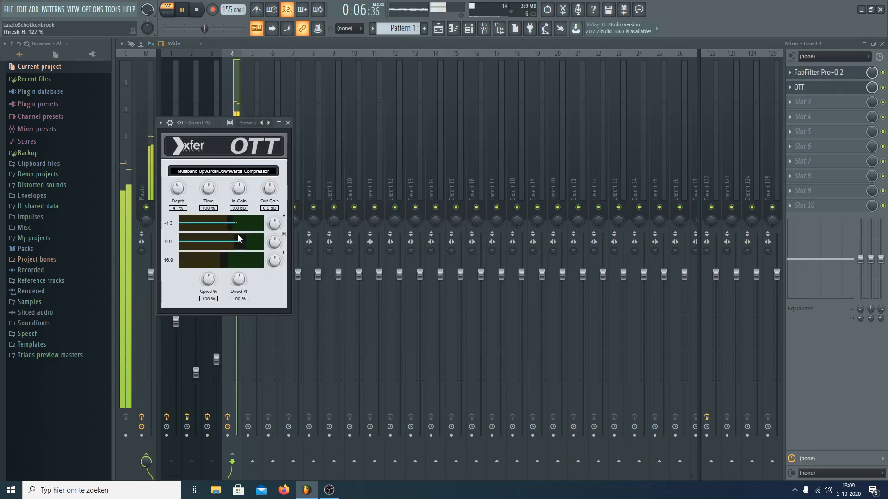
{"action": "left_click", "coordinate": [288, 123]}
- Load another FabFilter Pro-Q 2 after OTT on Insert 4 and add a low cut at about 243 Hz
{"action": "left_click", "coordinate": [800, 101]}
{"action": "left_click", "coordinate": [669, 165]}
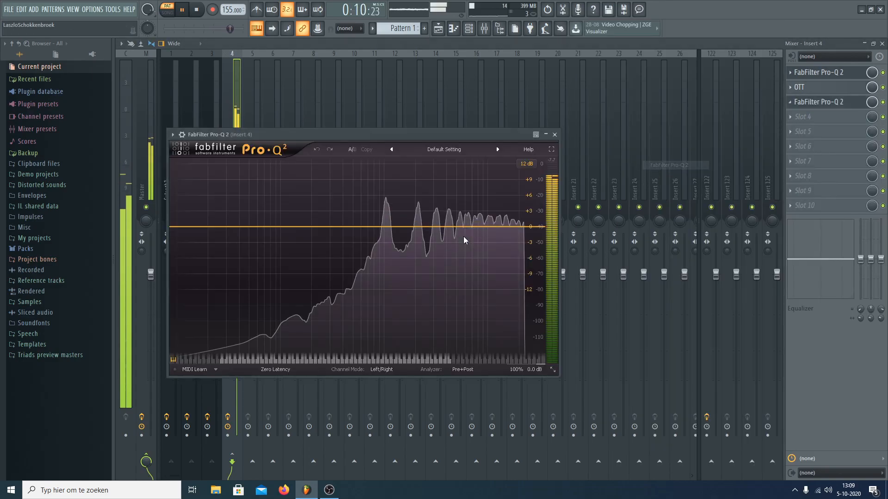
{"action": "left_click", "coordinate": [299, 227]}
{"action": "left_click", "coordinate": [216, 326]}
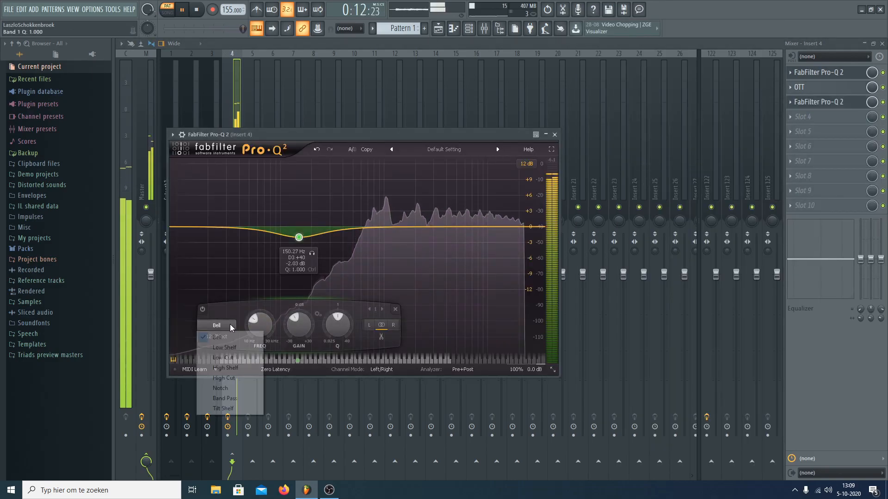
{"action": "left_click", "coordinate": [220, 359]}
{"action": "left_click_drag", "start_coordinate": [298, 227], "coordinate": [313, 229]}
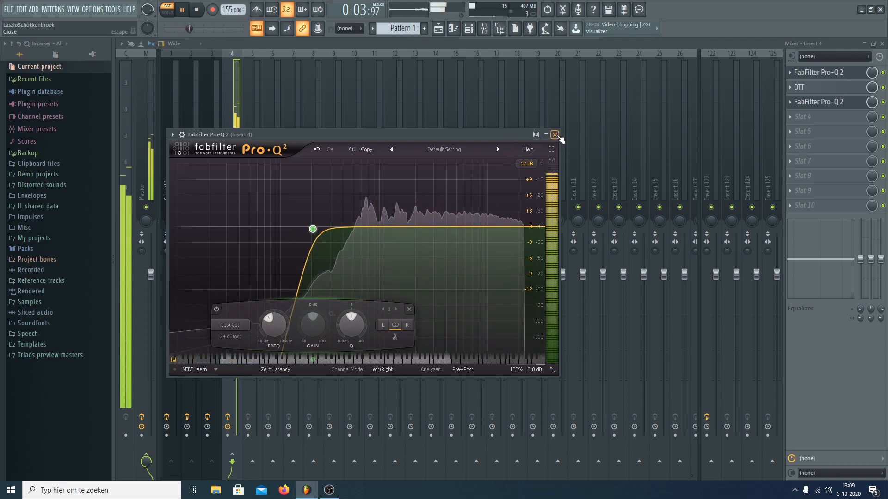
{"action": "left_click_drag", "start_coordinate": [314, 230], "coordinate": [321, 228]}
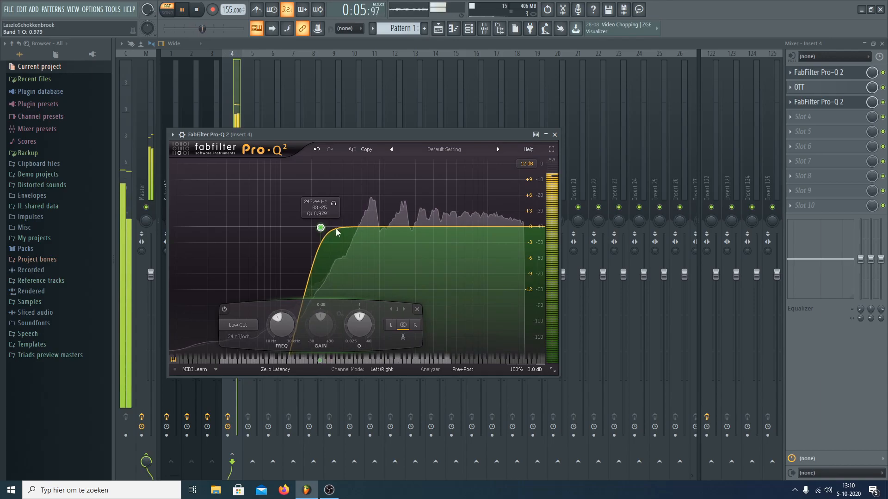
{"action": "left_click", "coordinate": [555, 135]}
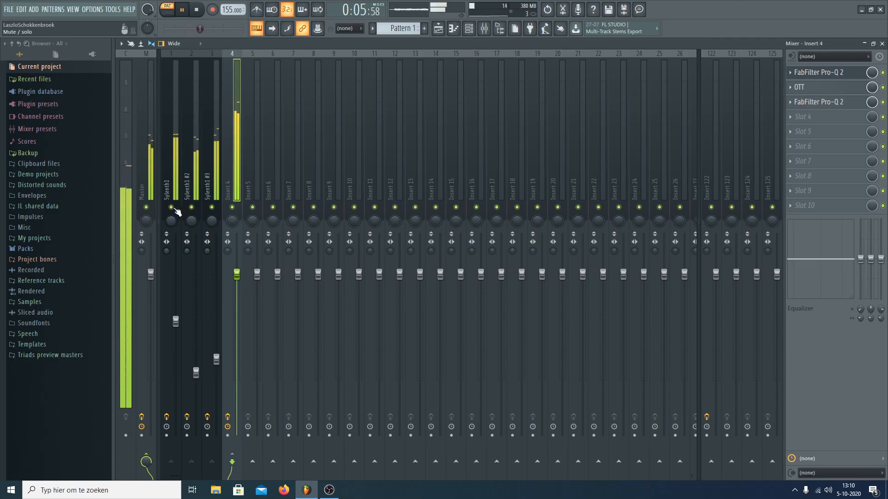
- Raise the Sylenth1 and Sylenth1 #2 track volumes slightly and set the Sylenth1 #2 equalizer's low cut to about 331 Hz
{"action": "left_click_drag", "start_coordinate": [176, 321], "coordinate": [175, 314]}
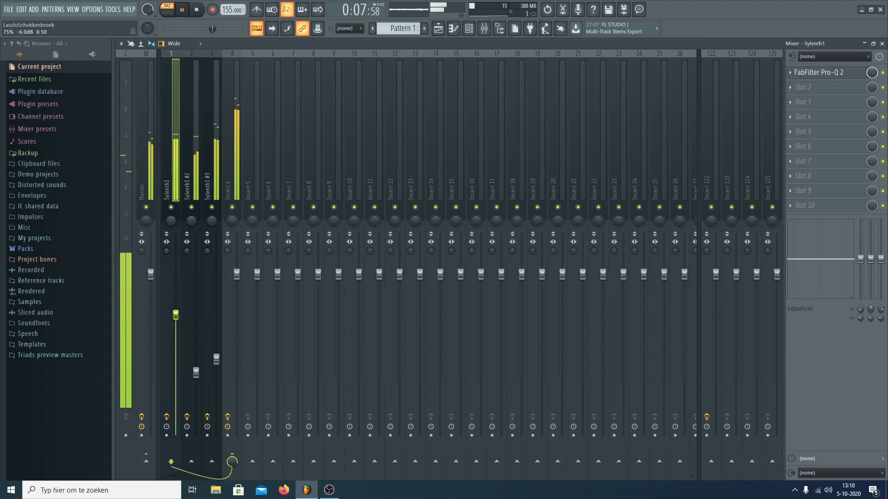
{"action": "left_click", "coordinate": [196, 373]}
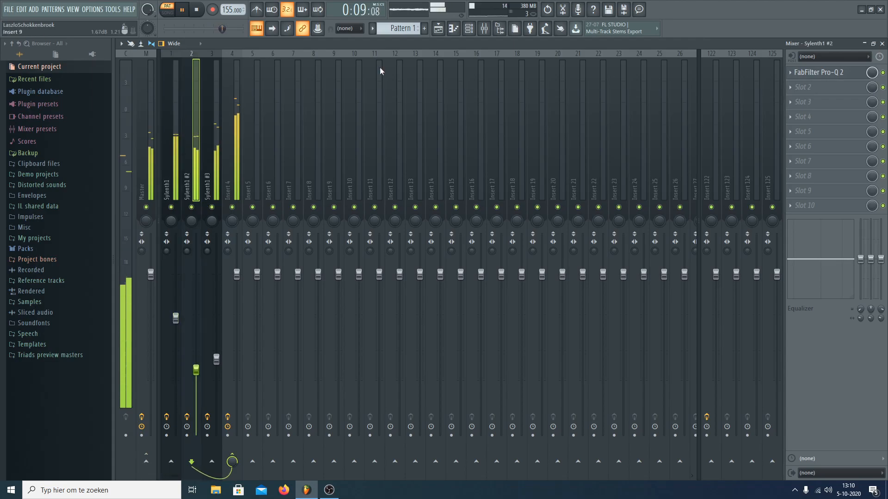
{"action": "left_click", "coordinate": [818, 73]}
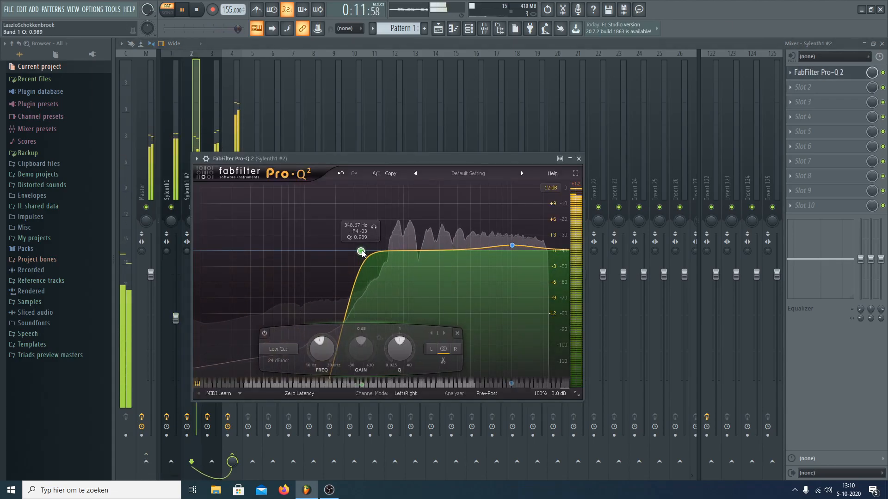
{"action": "left_click_drag", "start_coordinate": [362, 254], "coordinate": [359, 253]}
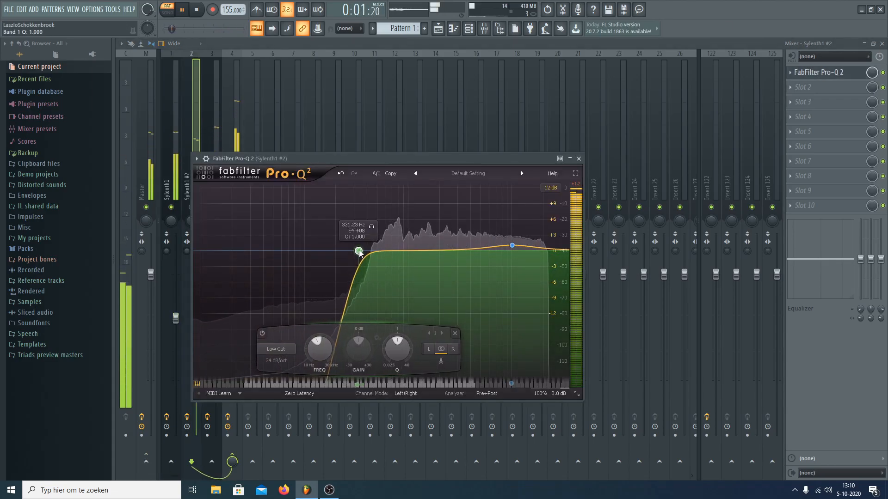
{"action": "left_click", "coordinate": [186, 93]}
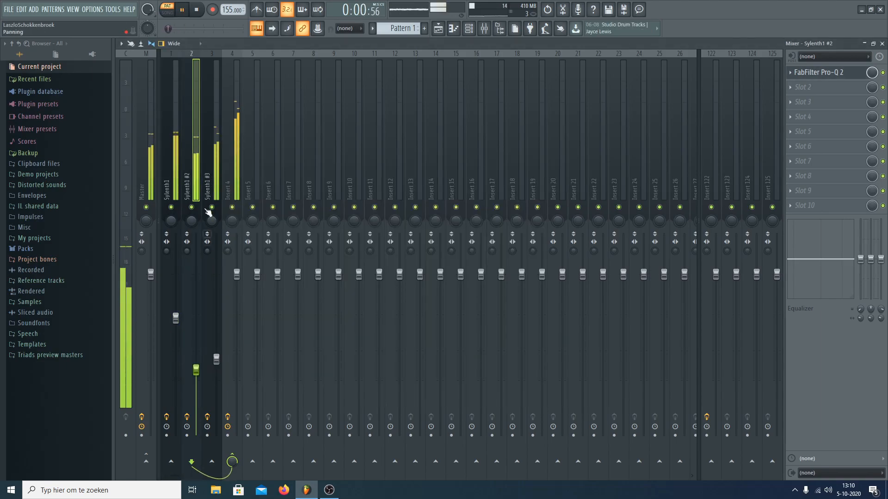
{"action": "left_click_drag", "start_coordinate": [201, 367], "coordinate": [201, 368]}
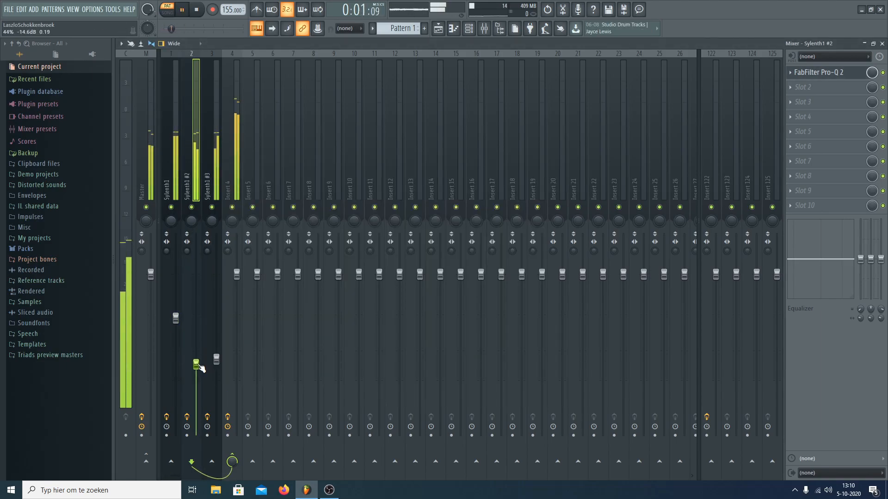
- Set the low cut on the Sylenth1 #3 track's equalizer to about 267 Hz
{"action": "left_click", "coordinate": [216, 360]}
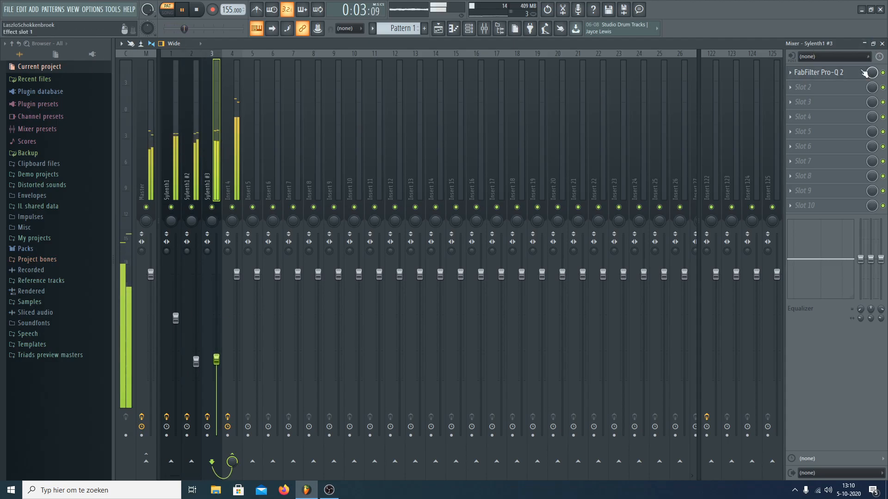
{"action": "key", "text": "space"}
{"action": "left_click", "coordinate": [832, 72]}
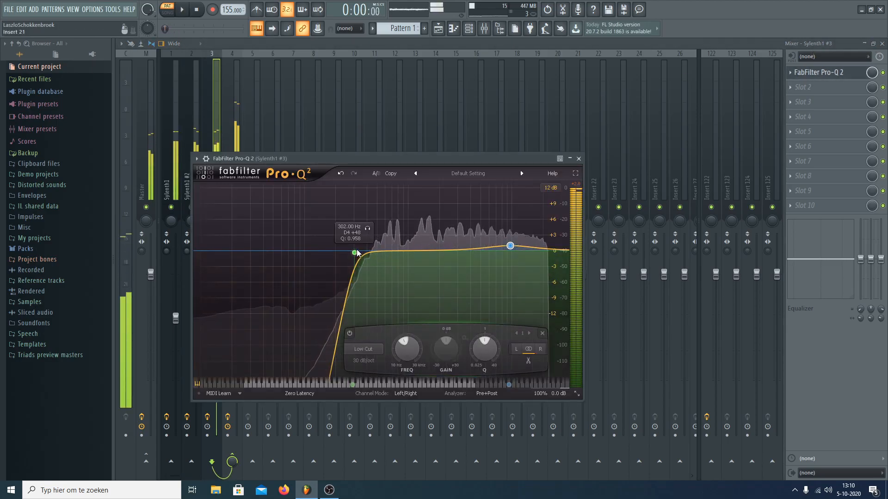
{"action": "key", "text": "space"}
{"action": "left_click_drag", "start_coordinate": [356, 252], "coordinate": [350, 251]}
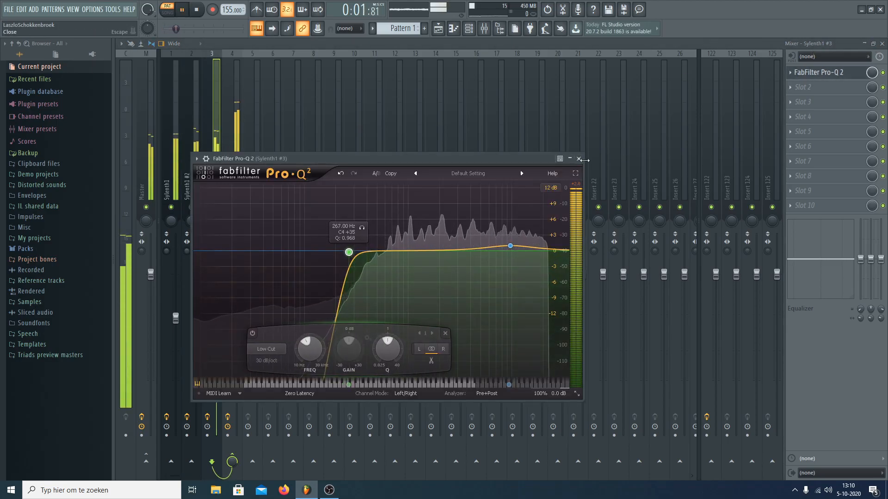
{"action": "left_click", "coordinate": [578, 159]}
- Select the empty Insert 5 mixer track and close the mixer
{"action": "left_click", "coordinate": [228, 144]}
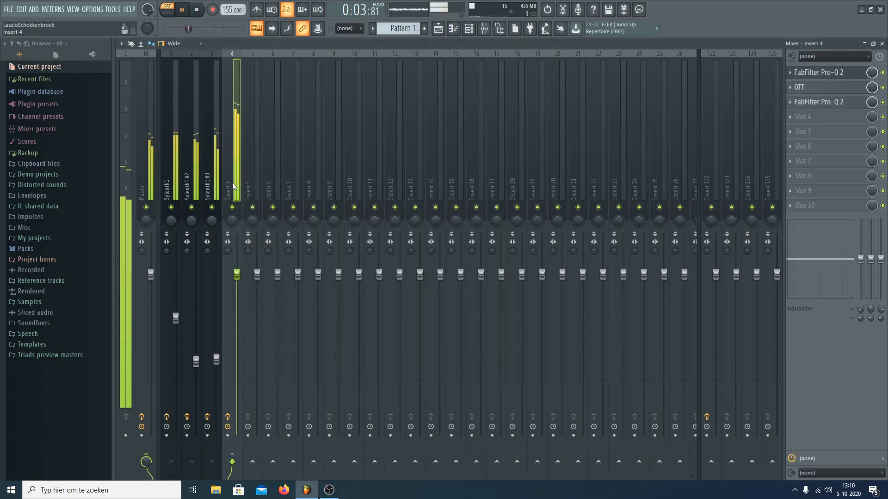
{"action": "left_click", "coordinate": [250, 133]}
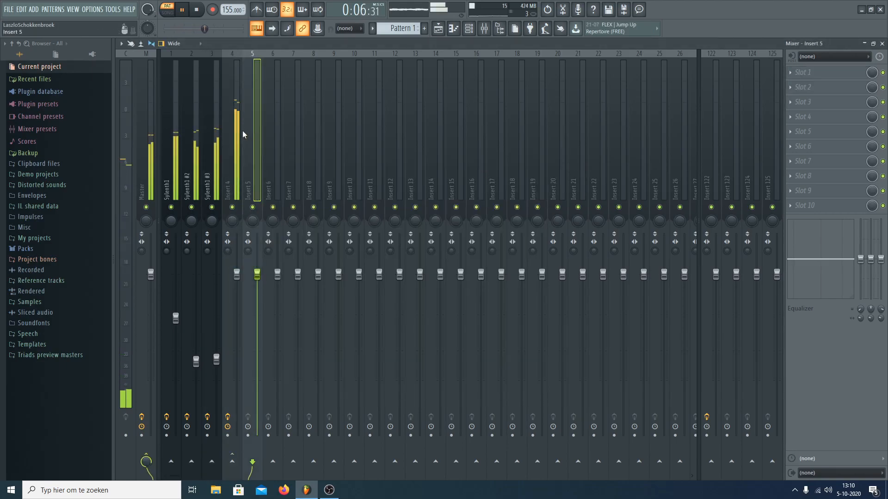
{"action": "left_click", "coordinate": [882, 44]}
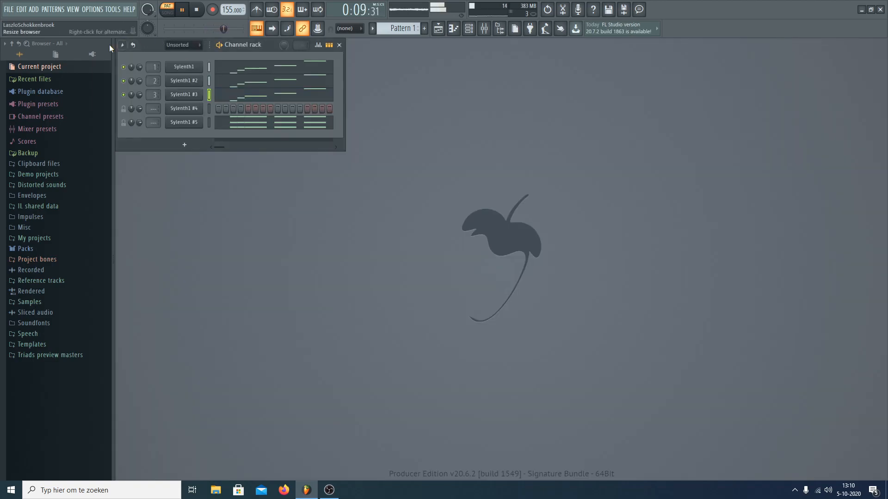
{"action": "left_click", "coordinate": [55, 9]}
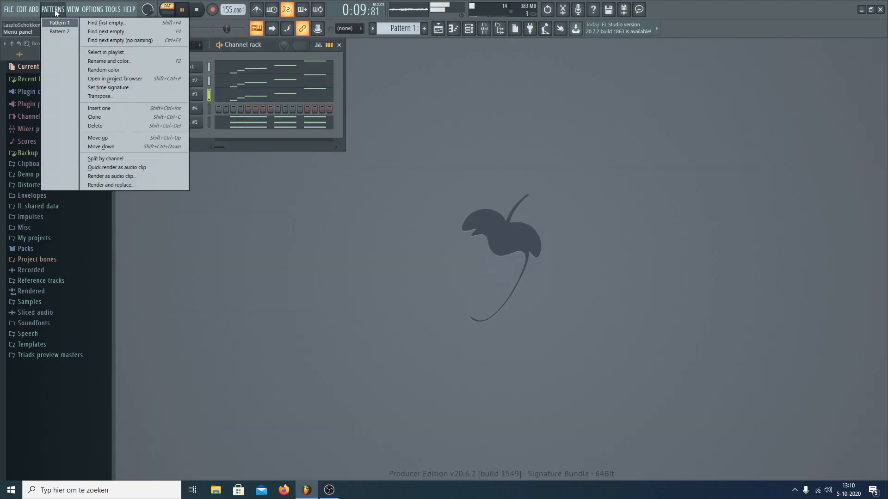
{"action": "mouse_move", "coordinate": [36, 13]}
{"action": "left_click", "coordinate": [209, 204]}
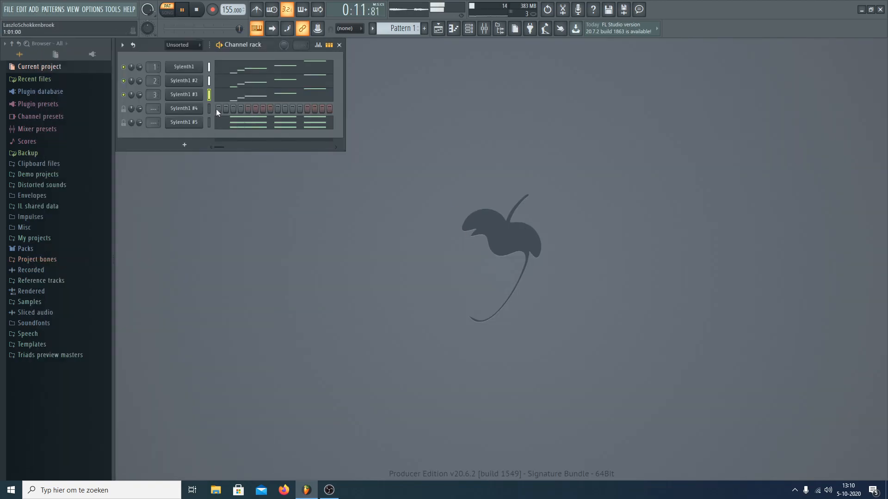
- Replace the Sylenth1 #5 channel's instrument with Serum and unmute the channel
{"action": "right_click", "coordinate": [199, 127]}
{"action": "mouse_move", "coordinate": [248, 192]}
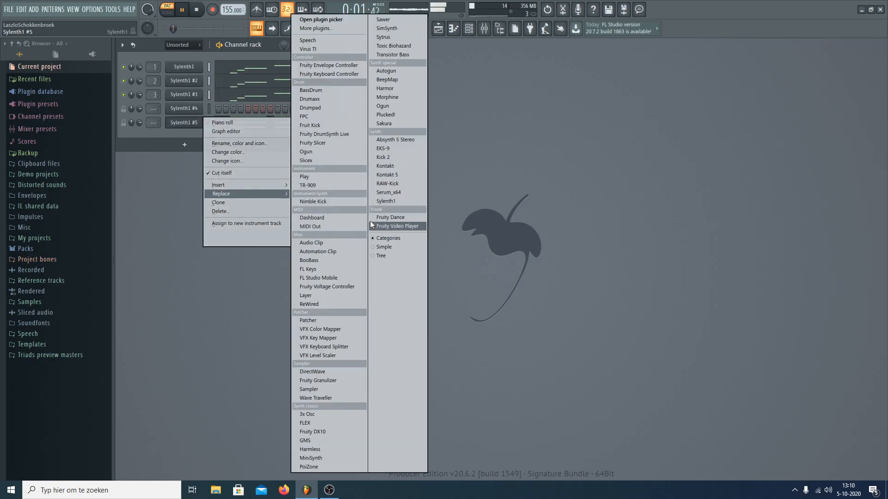
{"action": "left_click", "coordinate": [388, 193]}
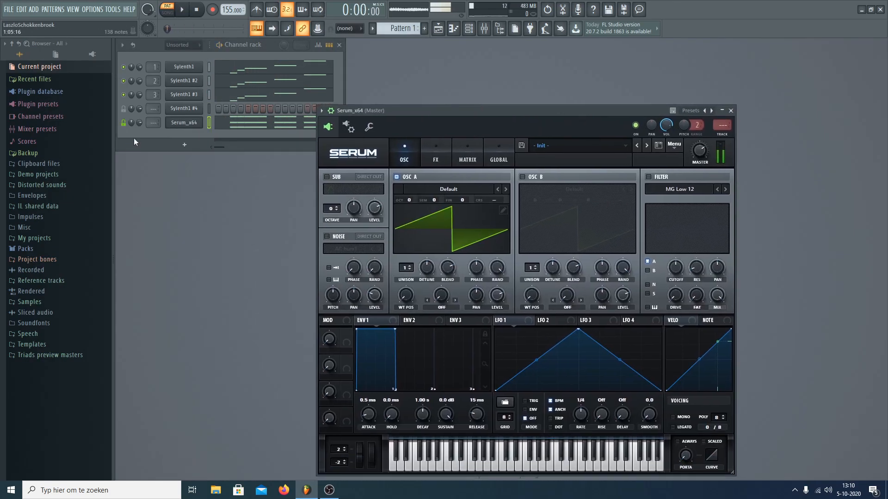
{"action": "left_click", "coordinate": [124, 123]}
{"action": "left_click", "coordinate": [124, 123]}
{"action": "left_click", "coordinate": [181, 125]}
{"action": "left_click", "coordinate": [180, 125]}
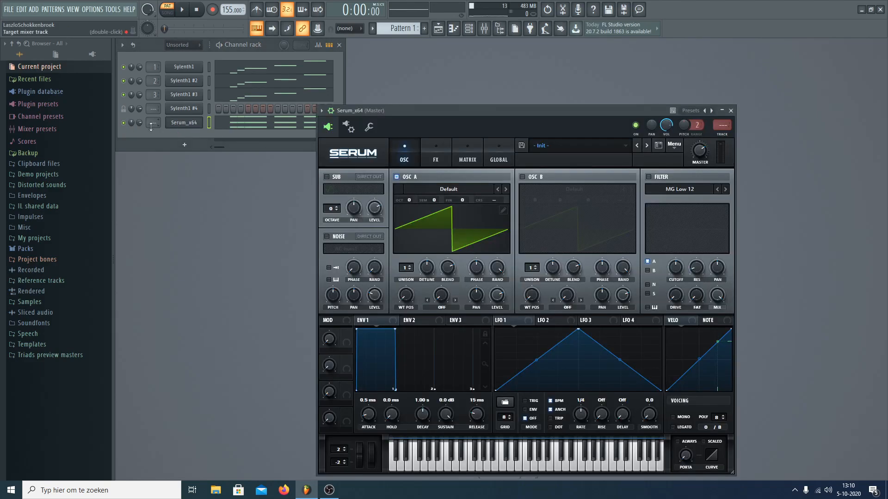
- Route Serum to mixer track 5 and lower that track's volume during playback
{"action": "left_click", "coordinate": [716, 126]}
{"action": "key", "text": "space"}
{"action": "left_click_drag", "start_coordinate": [266, 283], "coordinate": [265, 323]}
{"action": "left_click", "coordinate": [881, 43]}
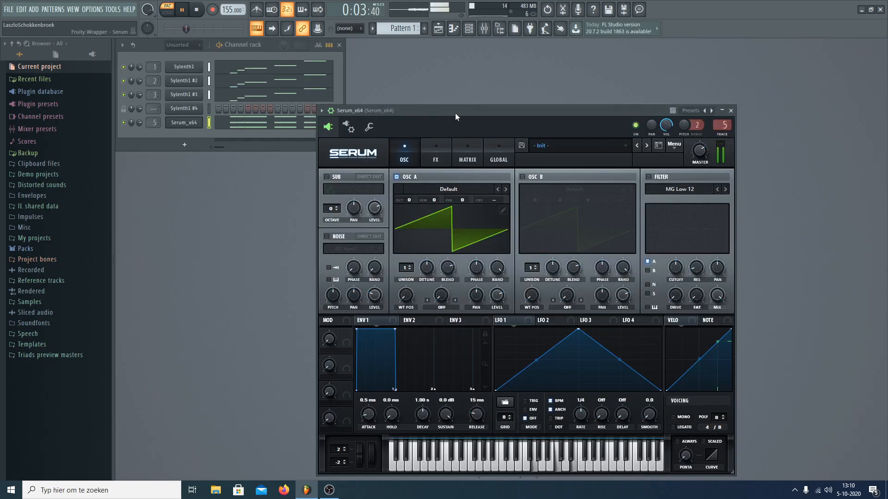
- Set Serum's Osc A to 16 unison voices, enable Osc B with 16 unison voices, and adjust their detune and blend
{"action": "left_click_drag", "start_coordinate": [455, 114], "coordinate": [382, 131]}
{"action": "left_click_drag", "start_coordinate": [310, 281], "coordinate": [357, 275]}
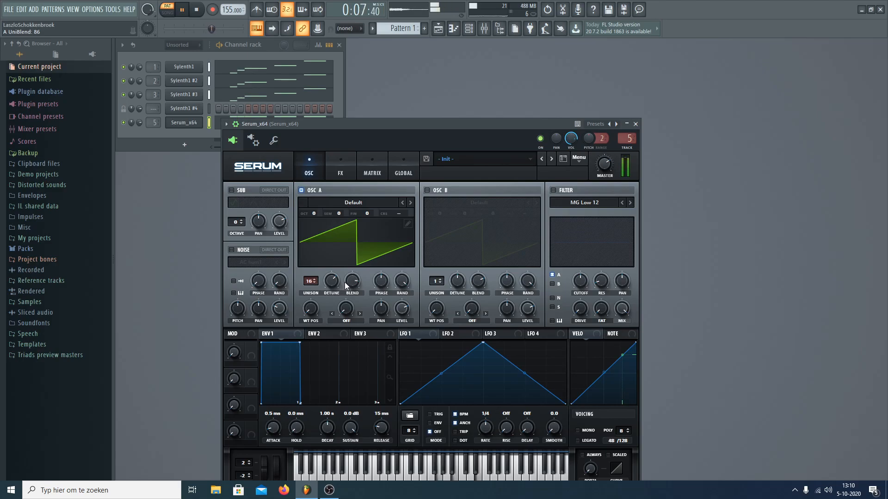
{"action": "left_click", "coordinate": [426, 190]}
{"action": "left_click_drag", "start_coordinate": [436, 281], "coordinate": [465, 185]}
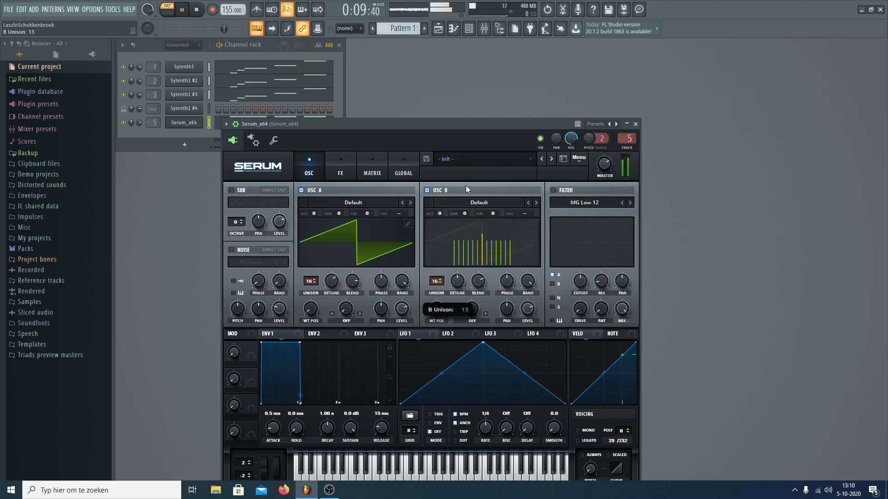
{"action": "mouse_move", "coordinate": [464, 290]}
{"action": "left_mouse_down"}
{"action": "mouse_move", "coordinate": [467, 278]}
{"action": "mouse_move", "coordinate": [457, 296]}
{"action": "left_mouse_up"}
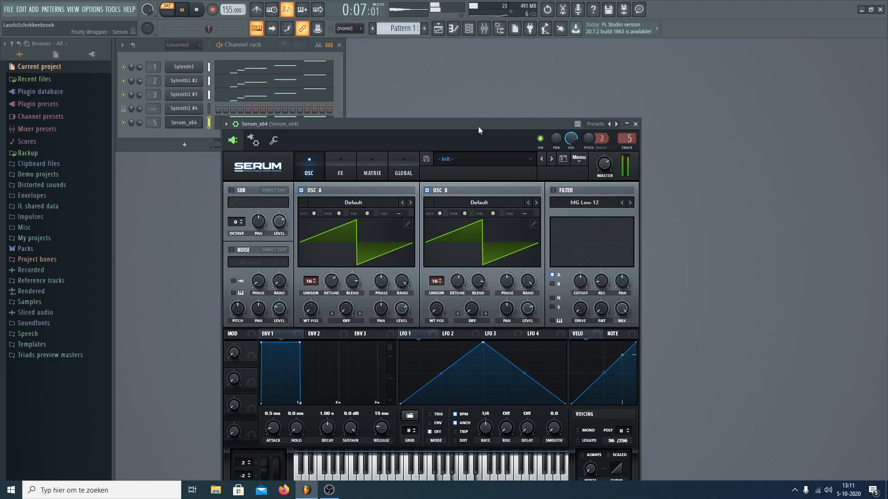
{"action": "left_click_drag", "start_coordinate": [478, 126], "coordinate": [498, 81]}
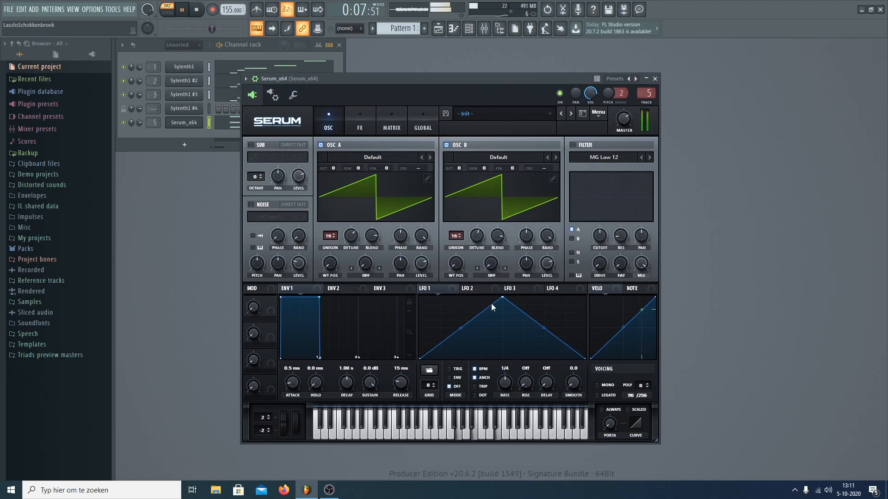
- Mute the Sylenth1 #3 channel and open Serum's global settings
{"action": "left_click", "coordinate": [123, 95]}
{"action": "key", "text": "space"}
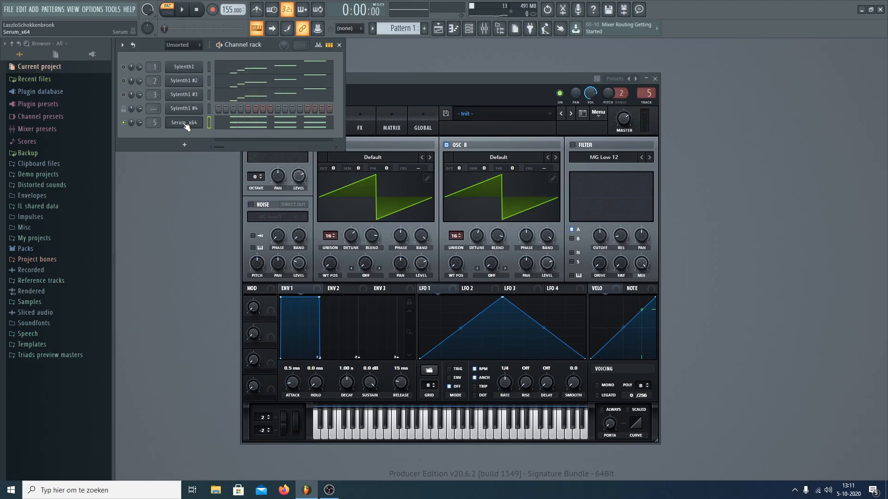
{"action": "left_click", "coordinate": [413, 116]}
{"action": "left_click_drag", "start_coordinate": [426, 77], "coordinate": [395, 87]}
{"action": "key", "text": "space"}
{"action": "left_click", "coordinate": [399, 133]}
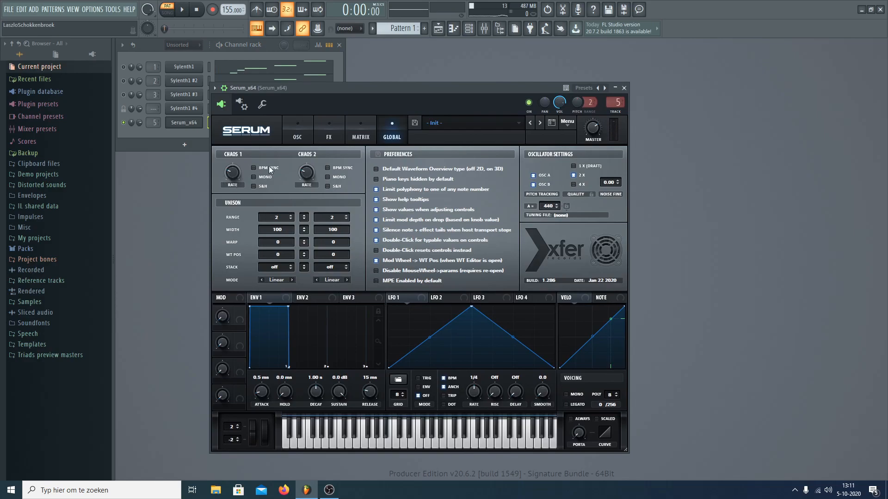
- Assign Chaos1 as the modulation source for Osc A's fine tuning in Serum's modulation matrix
{"action": "left_click", "coordinate": [297, 136]}
{"action": "left_click", "coordinate": [390, 135]}
{"action": "left_click", "coordinate": [366, 135]}
{"action": "left_click", "coordinate": [230, 165]}
{"action": "left_click", "coordinate": [234, 168]}
{"action": "left_click", "coordinate": [235, 167]}
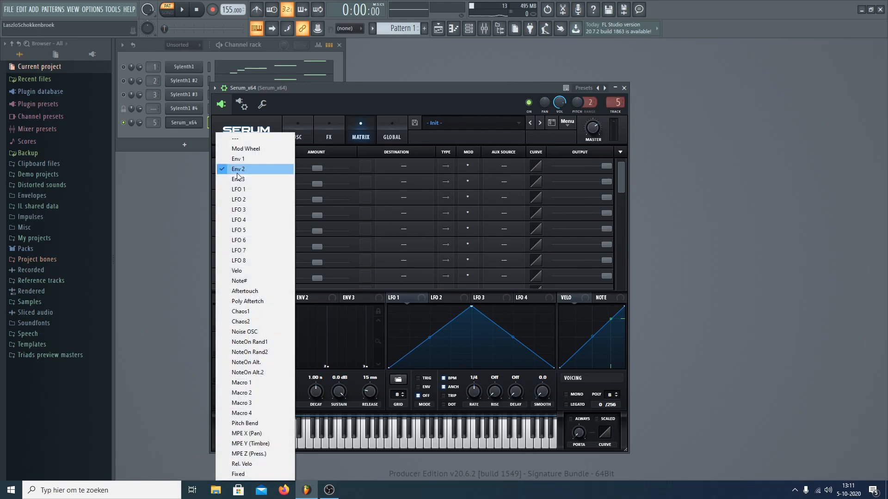
{"action": "left_click", "coordinate": [241, 311]}
{"action": "left_click", "coordinate": [405, 165]}
{"action": "mouse_move", "coordinate": [407, 179]}
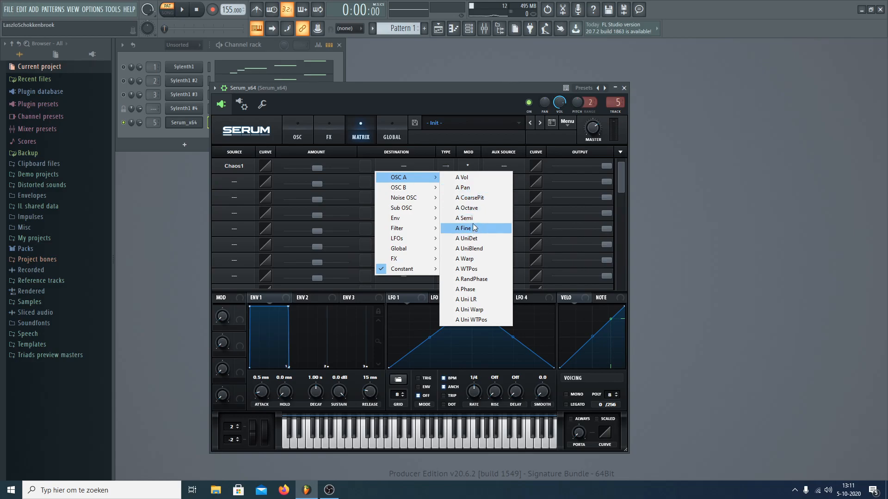
{"action": "left_click", "coordinate": [310, 134]}
{"action": "left_click", "coordinate": [363, 141]}
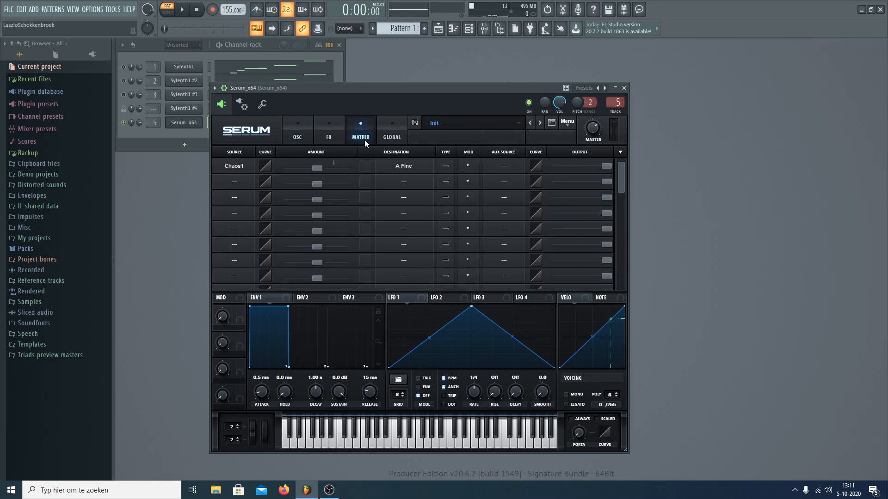
- Assign Chaos1 to Osc B's fine tuning, setting its amount to 27, and raise the Osc A amount similarly
{"action": "left_click", "coordinate": [396, 181]}
{"action": "mouse_move", "coordinate": [410, 203]}
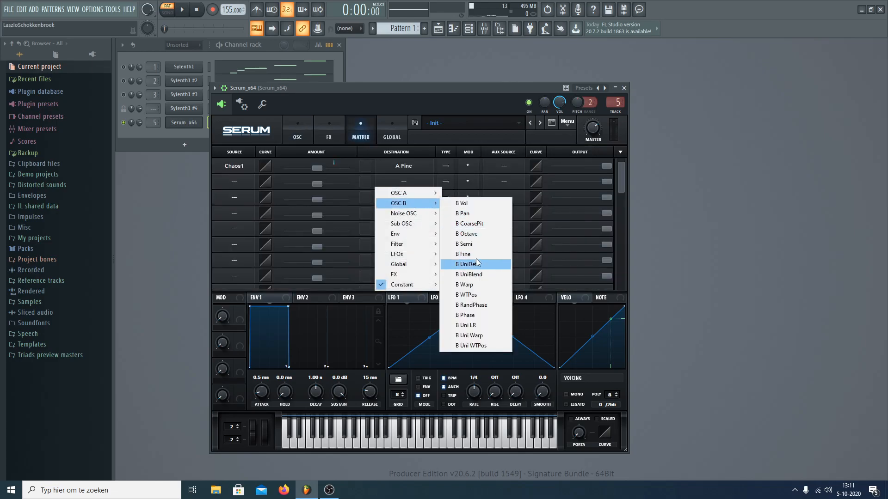
{"action": "left_click", "coordinate": [468, 254]}
{"action": "left_click", "coordinate": [240, 184]}
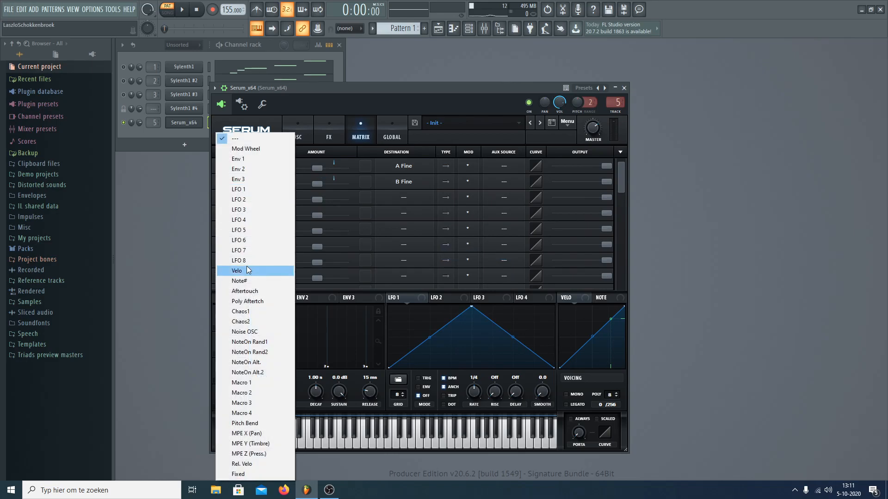
{"action": "left_click", "coordinate": [240, 311]}
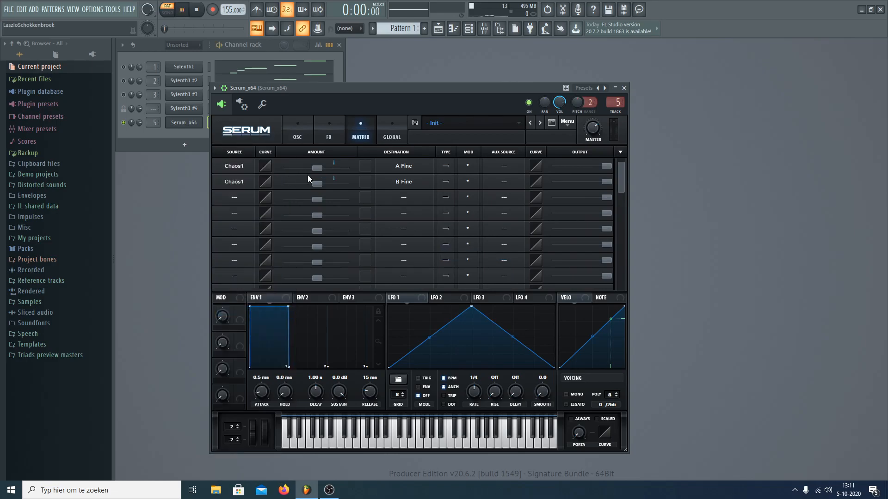
{"action": "left_click_drag", "start_coordinate": [317, 168], "coordinate": [334, 187]}
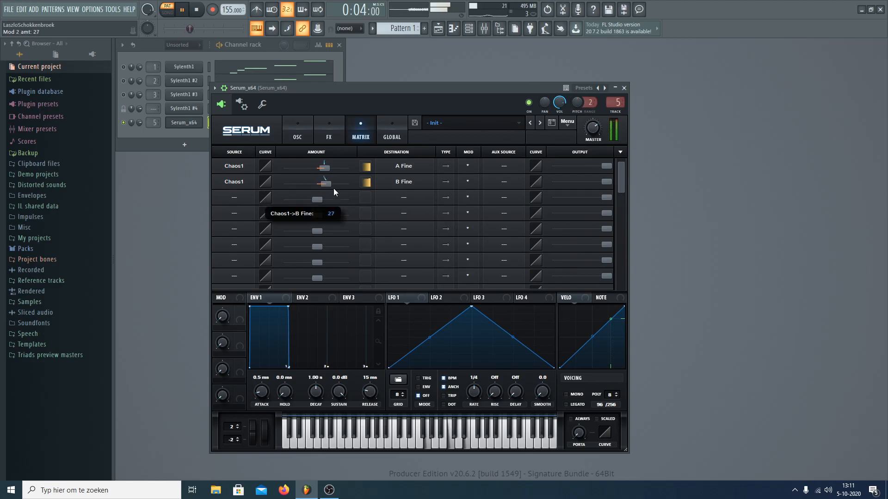
- Enable S&H for Chaos 1 and adjust its rate during playback to about 317.7
{"action": "left_click", "coordinate": [391, 135]}
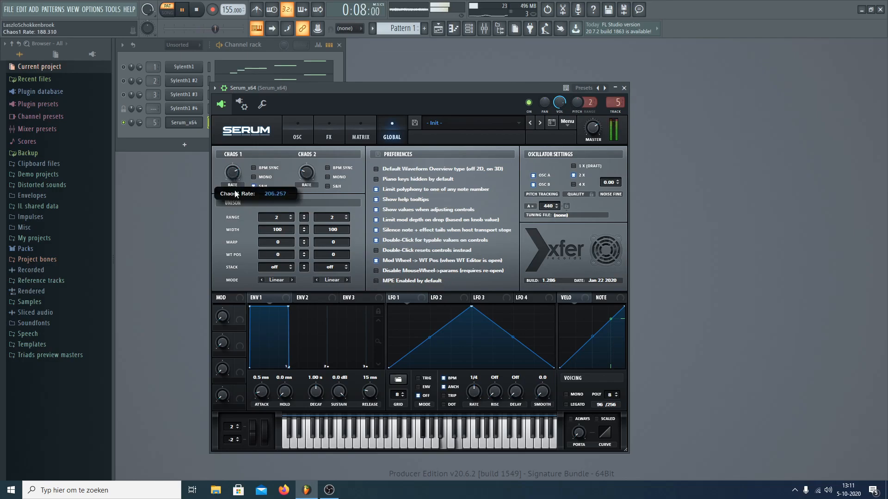
{"action": "left_click", "coordinate": [301, 130]}
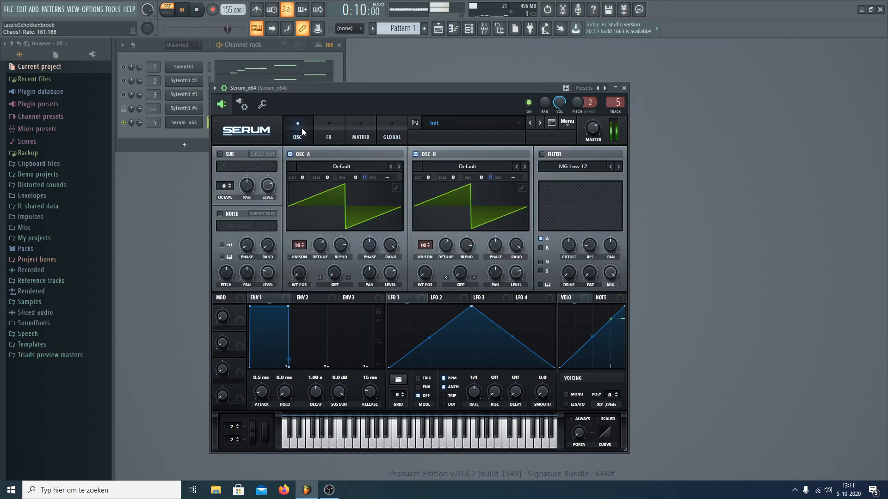
{"action": "left_click", "coordinate": [393, 129]}
{"action": "mouse_move", "coordinate": [238, 168]}
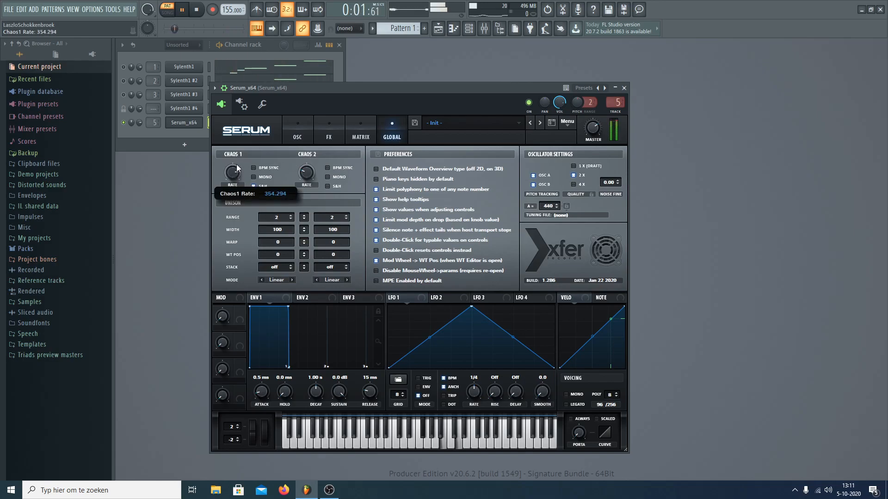
{"action": "left_click", "coordinate": [307, 132]}
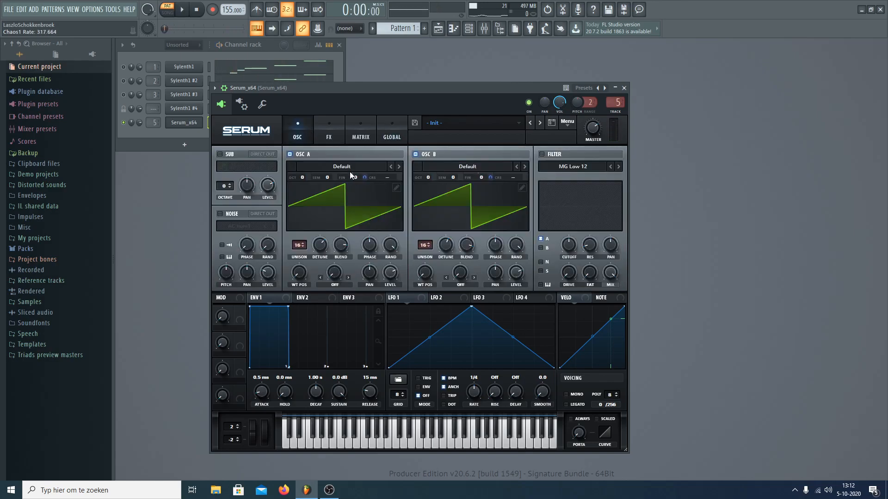
- Shift Osc A's fine tuning by a cent during playback and return it to 0 cents
{"action": "left_click_drag", "start_coordinate": [351, 176], "coordinate": [355, 173]}
{"action": "key", "text": "space"}
{"action": "left_click_drag", "start_coordinate": [364, 106], "coordinate": [366, 190]}
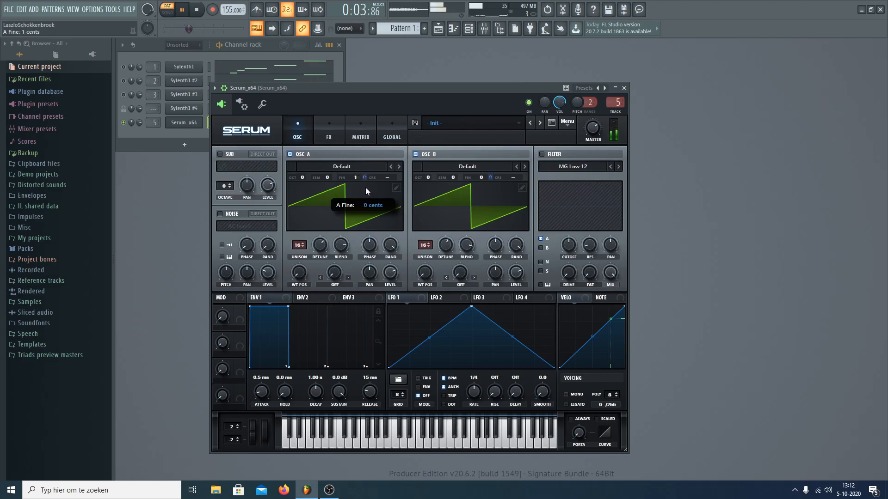
- Play the pattern and review the Chaos settings and the Chaos1 fine-tuning routings in the matrix
{"action": "left_click_drag", "start_coordinate": [387, 89], "coordinate": [421, 93]}
{"action": "key", "text": "space"}
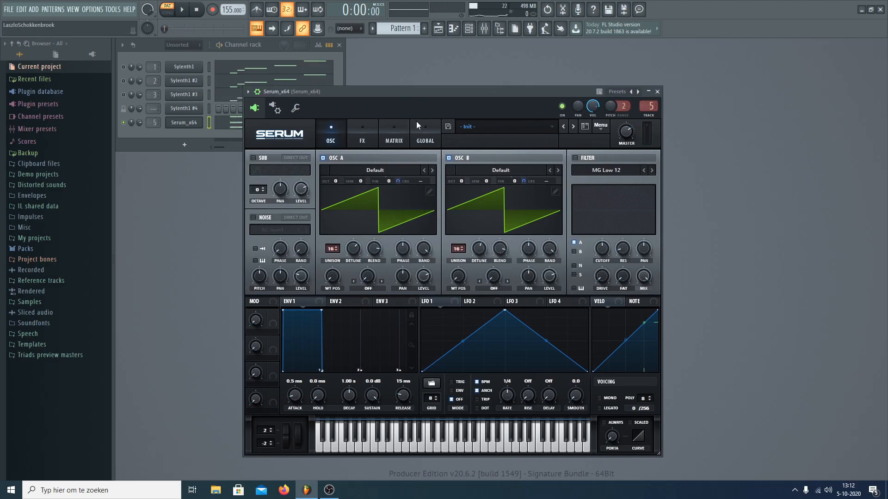
{"action": "left_click", "coordinate": [419, 135]}
{"action": "key", "text": "space"}
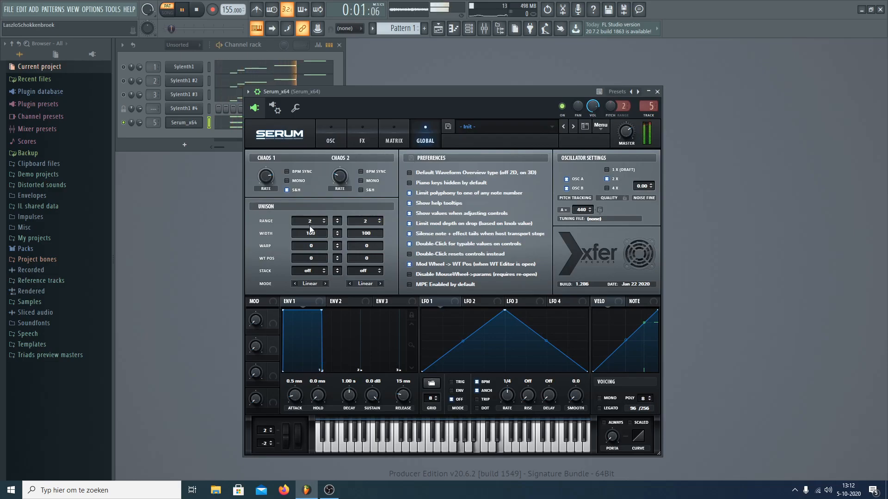
{"action": "key", "text": "space"}
{"action": "left_click", "coordinate": [395, 139]}
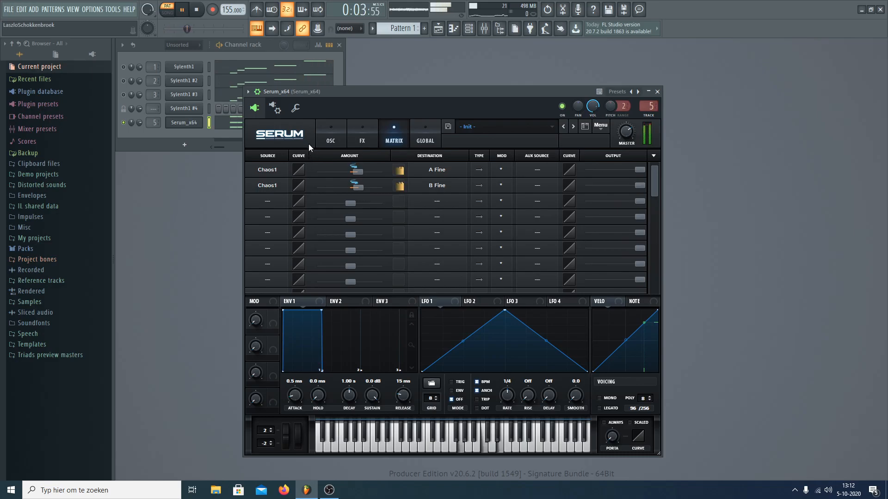
{"action": "left_click", "coordinate": [326, 134]}
{"action": "key", "text": "space"}
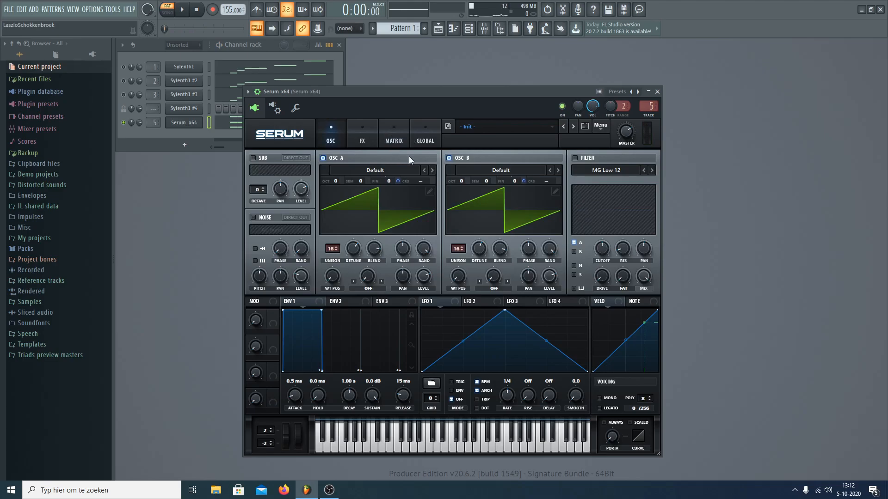
- Clear the Chaos1 source from the A Fine and B Fine rows of the modulation matrix
{"action": "left_click", "coordinate": [401, 138]}
{"action": "left_click", "coordinate": [261, 171]}
{"action": "left_click", "coordinate": [271, 168]}
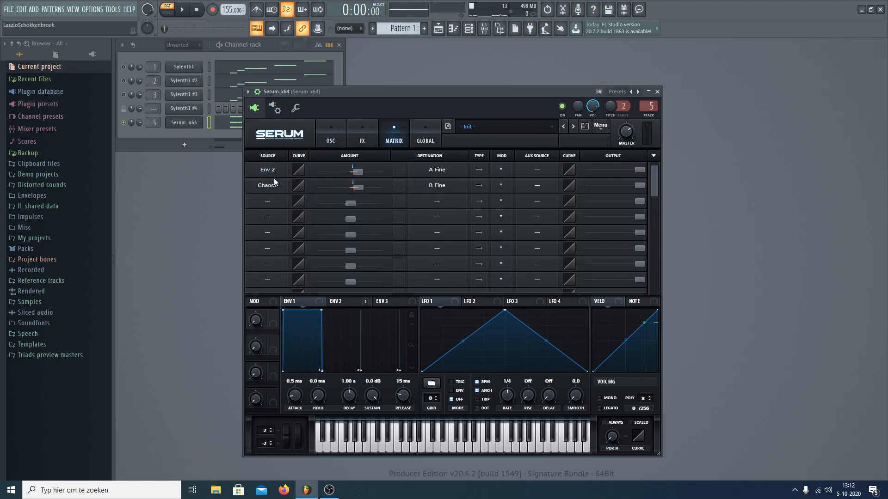
{"action": "left_click", "coordinate": [273, 171]}
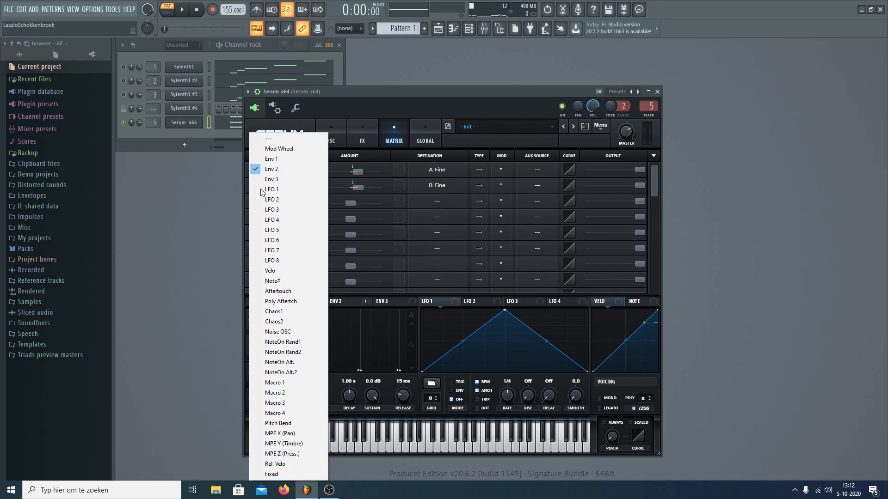
{"action": "left_click", "coordinate": [274, 311]}
{"action": "left_click", "coordinate": [262, 171]}
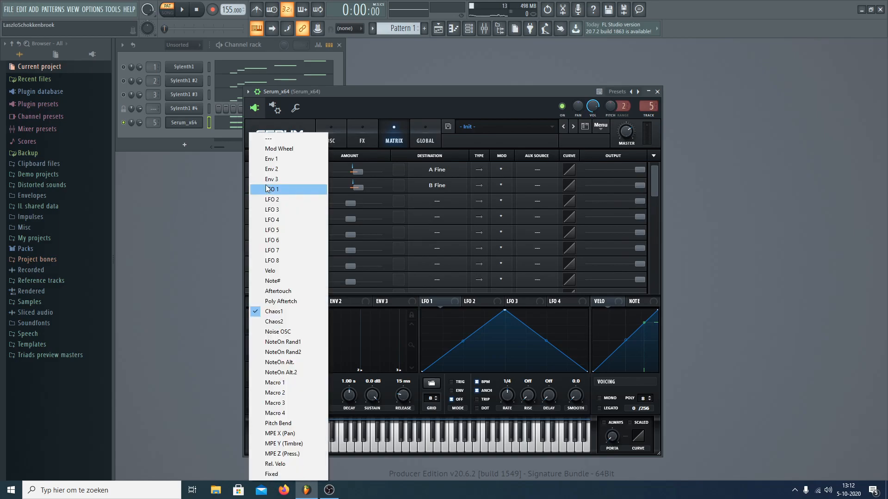
{"action": "left_click", "coordinate": [278, 140]}
{"action": "left_click", "coordinate": [436, 169]}
{"action": "mouse_move", "coordinate": [431, 185]}
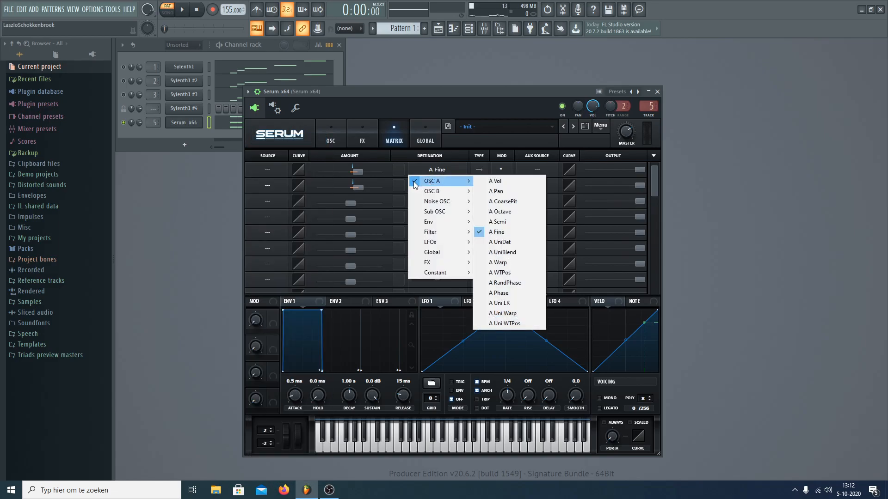
{"action": "left_click", "coordinate": [336, 140]}
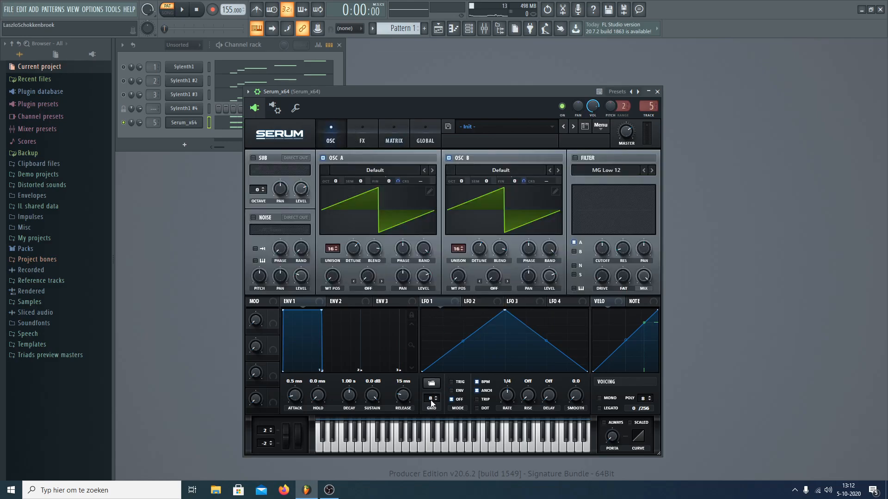
- Give LFO 1 the basic sine shape with BPM sync off and assign it to both oscillators' fine tuning
{"action": "left_click", "coordinate": [431, 383]}
{"action": "mouse_move", "coordinate": [445, 386]}
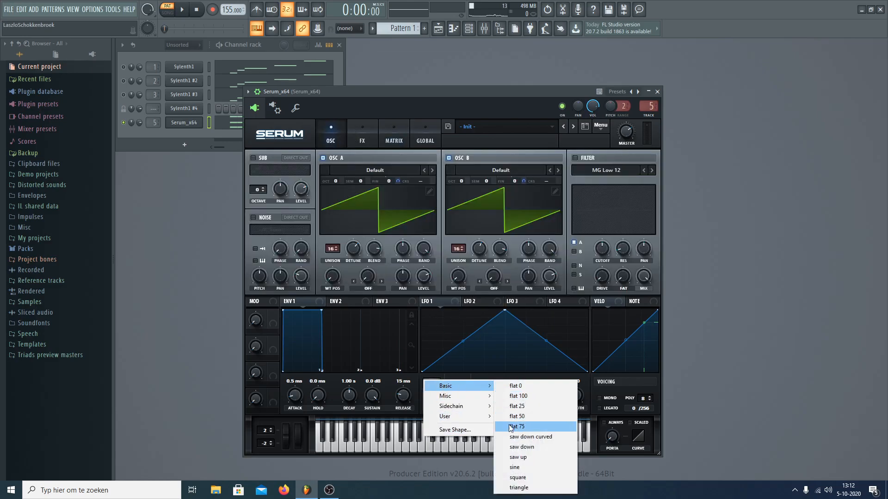
{"action": "left_click", "coordinate": [519, 469]}
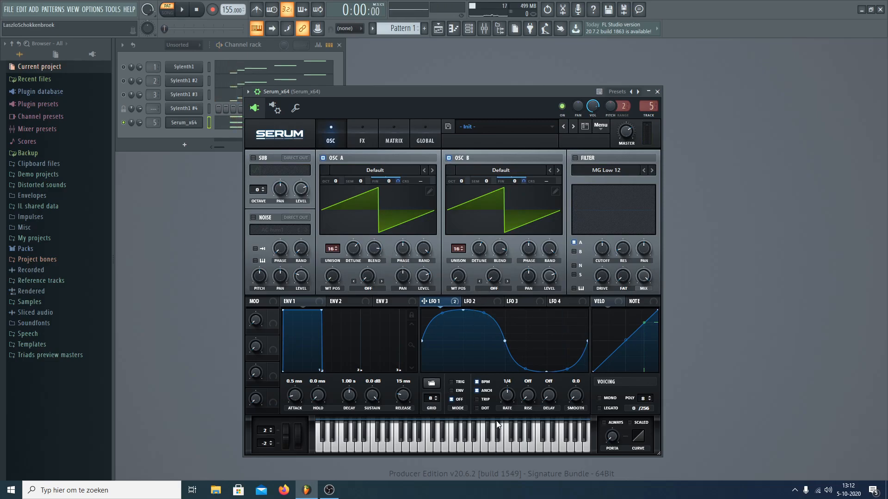
{"action": "left_click", "coordinate": [477, 382]}
- Reduce LFO 1's fine-tuning modulation on both oscillators, with Osc A's amount at 24, and set the LFO rate to 37.1 Hz
{"action": "left_click_drag", "start_coordinate": [398, 180], "coordinate": [398, 211]}
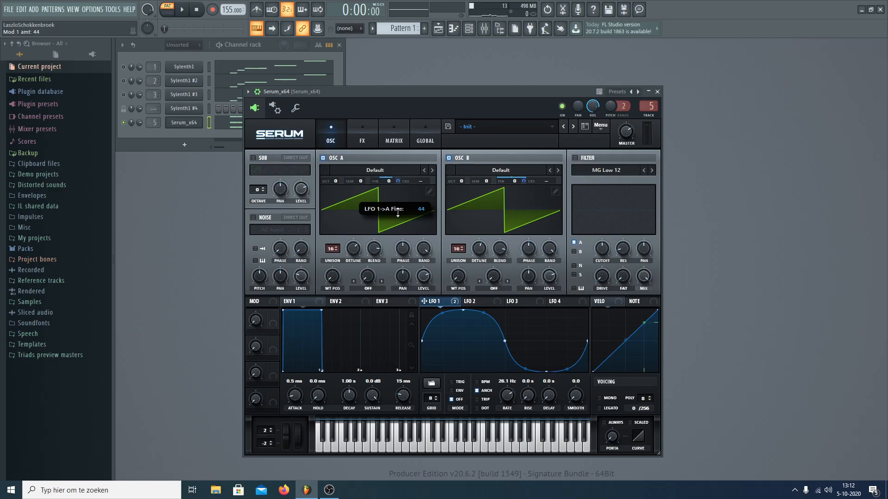
{"action": "left_click_drag", "start_coordinate": [523, 181], "coordinate": [521, 221]}
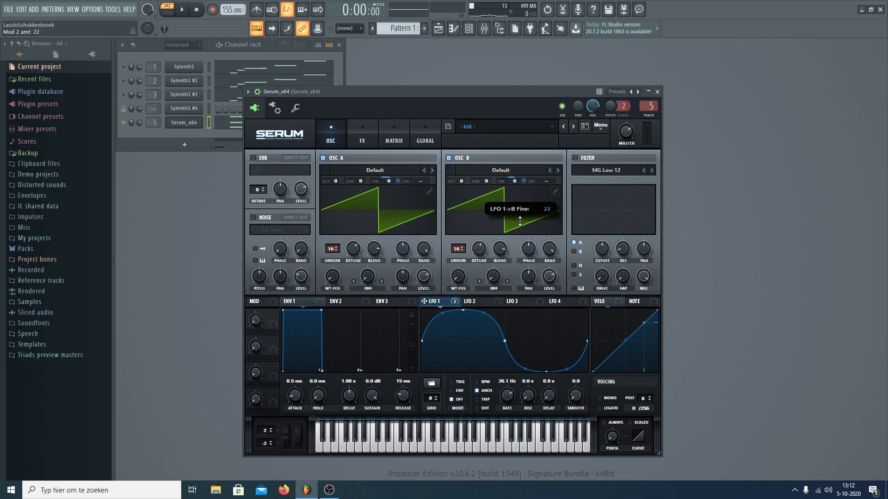
{"action": "left_click_drag", "start_coordinate": [423, 91], "coordinate": [437, 84]}
{"action": "key", "text": "space"}
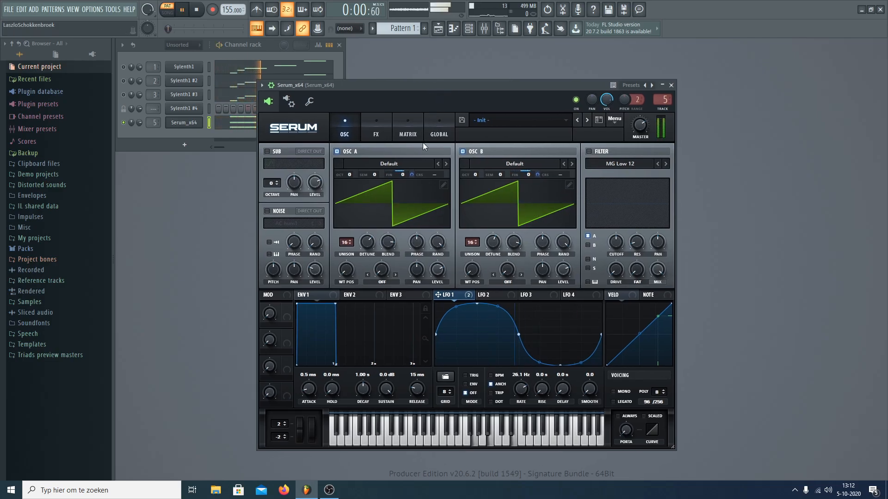
{"action": "left_click_drag", "start_coordinate": [525, 380], "coordinate": [525, 382]}
{"action": "left_click_drag", "start_coordinate": [536, 175], "coordinate": [531, 177]}
{"action": "left_click_drag", "start_coordinate": [412, 174], "coordinate": [412, 171]}
{"action": "left_click", "coordinate": [376, 124]}
{"action": "left_click", "coordinate": [336, 132]}
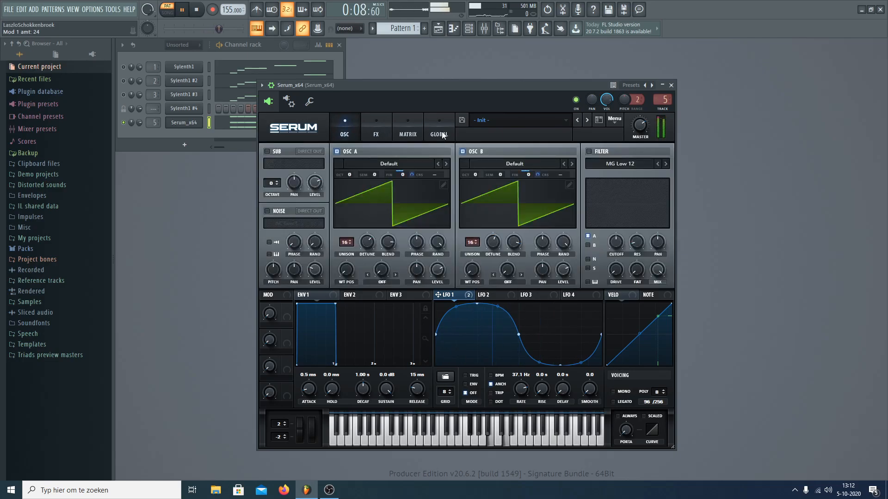
{"action": "left_click", "coordinate": [443, 134]}
{"action": "left_click", "coordinate": [408, 131]}
{"action": "left_click", "coordinate": [344, 128]}
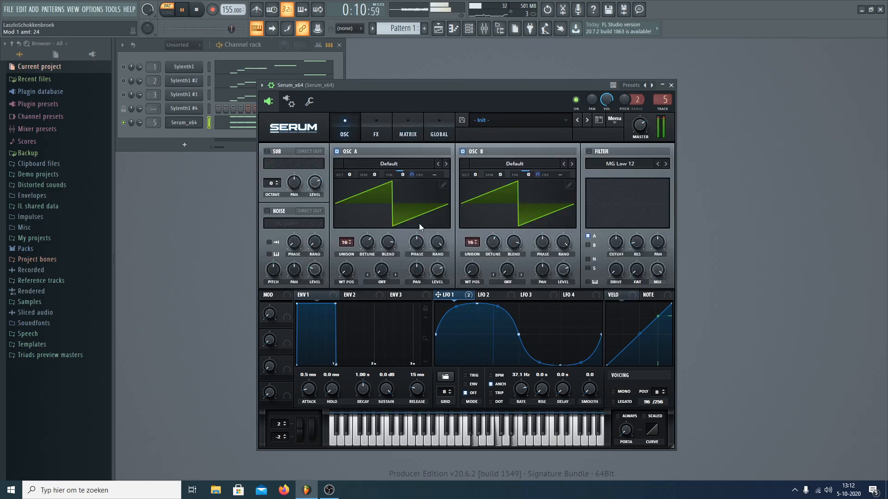
- Enable the MG Low 12 filter for Osc A and Osc B, open its cutoff almost fully and set resonance to 12%
{"action": "left_click", "coordinate": [589, 152]}
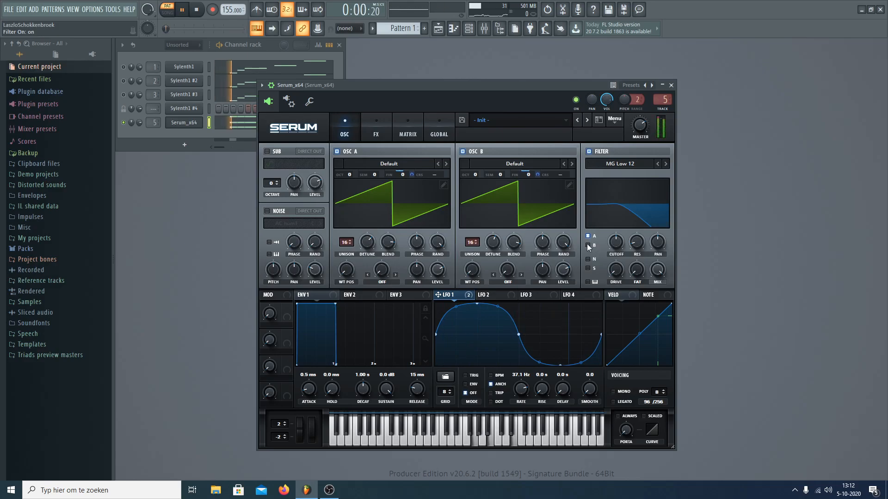
{"action": "left_click", "coordinate": [588, 245]}
{"action": "left_click_drag", "start_coordinate": [620, 269], "coordinate": [638, 249]}
{"action": "left_click", "coordinate": [614, 271]}
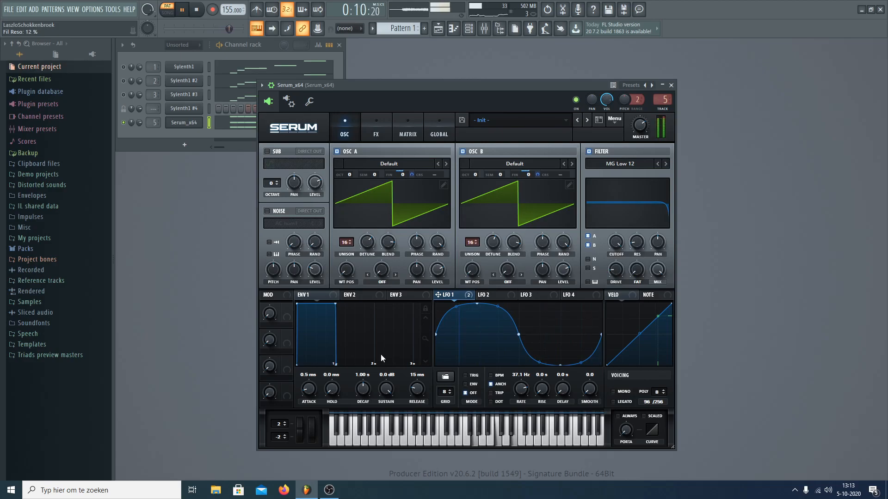
- Load FabFilter Pro-Q 2 into the first effect slot of Serum's mixer track
{"action": "left_click_drag", "start_coordinate": [406, 84], "coordinate": [386, 94]}
{"action": "key", "text": "space"}
{"action": "left_click", "coordinate": [485, 28]}
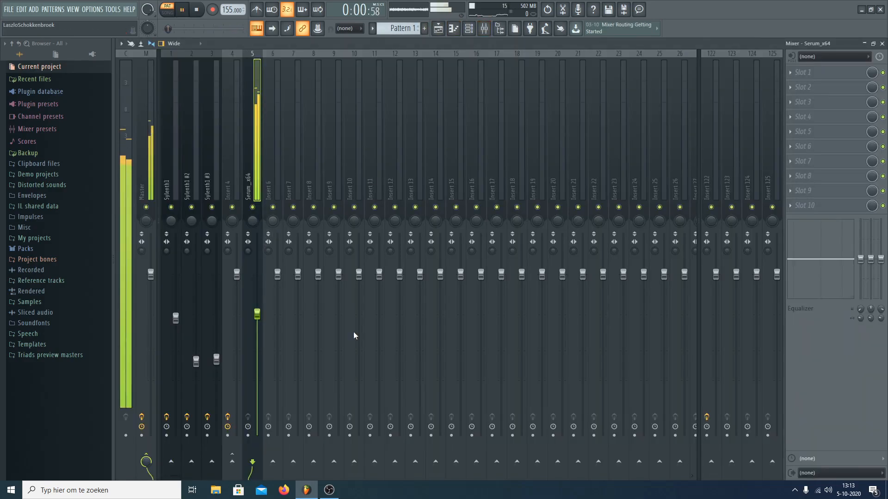
{"action": "left_click", "coordinate": [823, 72]}
{"action": "left_click", "coordinate": [678, 166]}
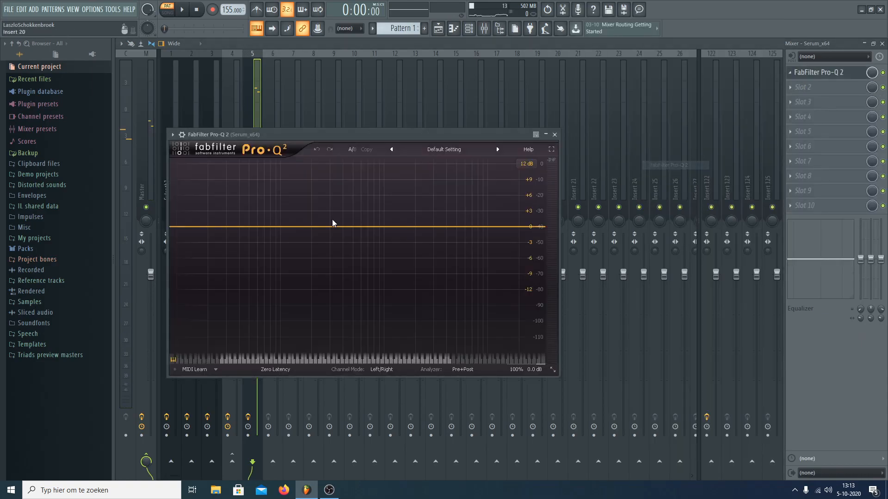
- Add a low cut band at about 241 Hz in Serum's Pro-Q 2, adjust its slope and start playback
{"action": "left_click", "coordinate": [323, 227]}
{"action": "mouse_move", "coordinate": [324, 227]}
{"action": "left_mouse_down"}
{"action": "mouse_move", "coordinate": [300, 245]}
{"action": "mouse_move", "coordinate": [323, 232]}
{"action": "left_mouse_up"}
{"action": "left_click", "coordinate": [229, 325]}
{"action": "left_click", "coordinate": [233, 360]}
{"action": "key", "text": "space"}
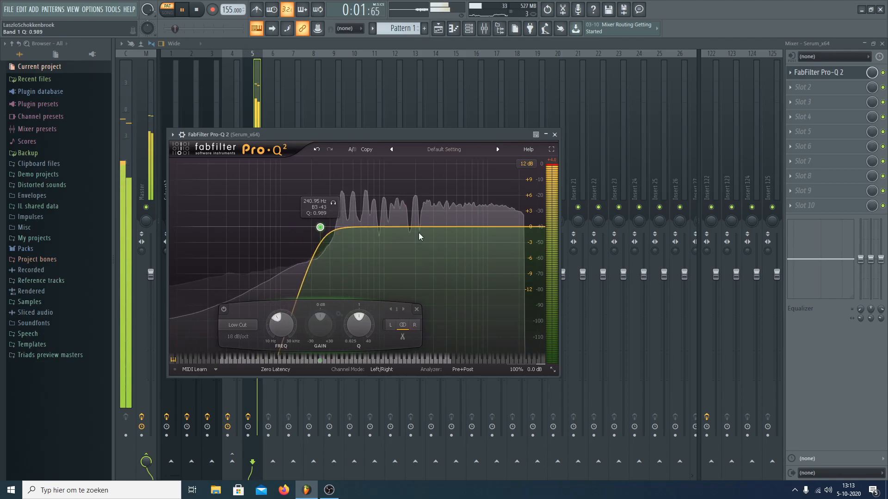
- Add a second EQ band in the highs and raise the low cut's frequency slightly, finishing with the channel rack open
{"action": "left_click", "coordinate": [485, 225]}
{"action": "left_click_drag", "start_coordinate": [485, 225], "coordinate": [489, 225]}
{"action": "left_click_drag", "start_coordinate": [320, 227], "coordinate": [325, 229]}
{"action": "left_click", "coordinate": [547, 134]}
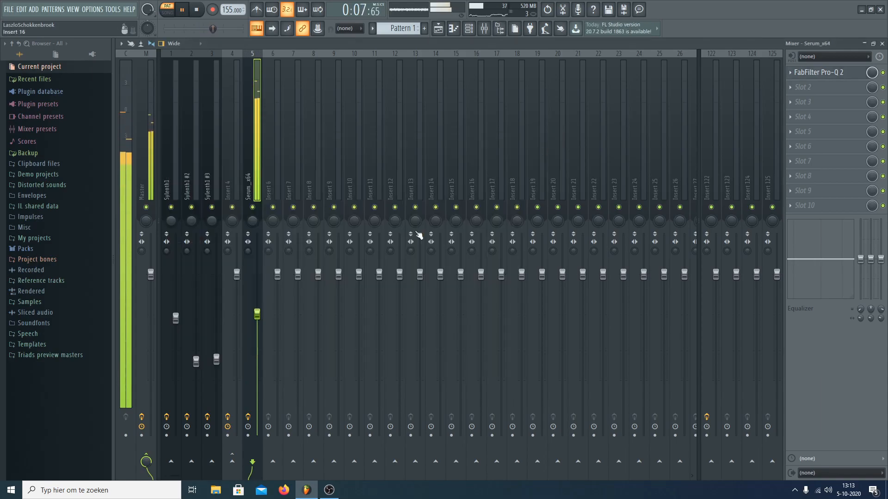
{"action": "key", "text": "space"}
{"action": "key", "text": "F6"}
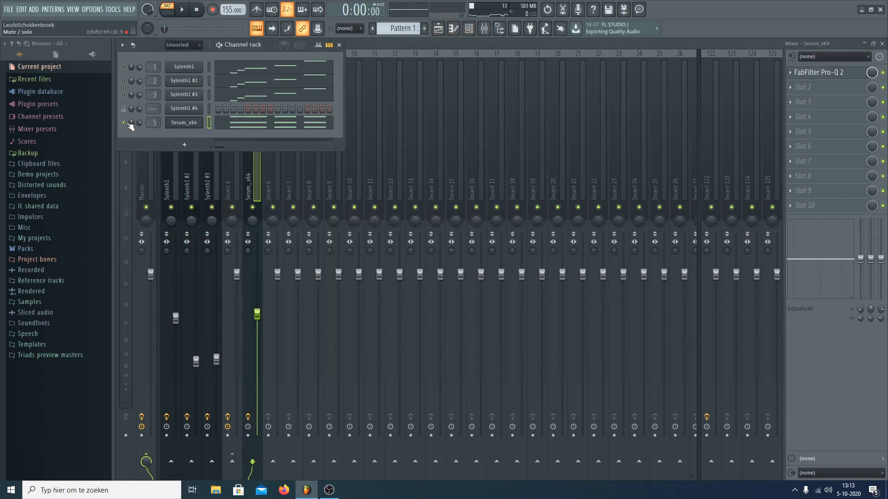
- Play the pattern and lower the Serum mixer track's fader to about -10.3 dB
{"action": "key", "text": "space"}
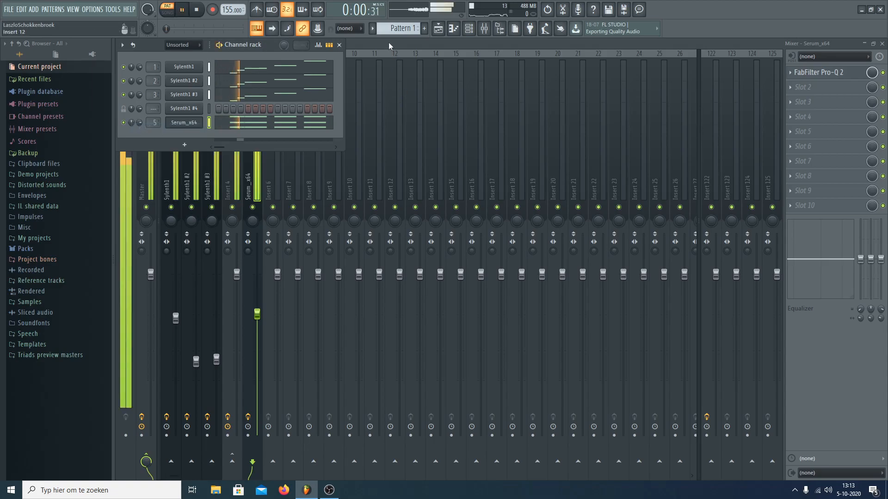
{"action": "key", "text": "F6"}
{"action": "left_click_drag", "start_coordinate": [257, 315], "coordinate": [257, 340]}
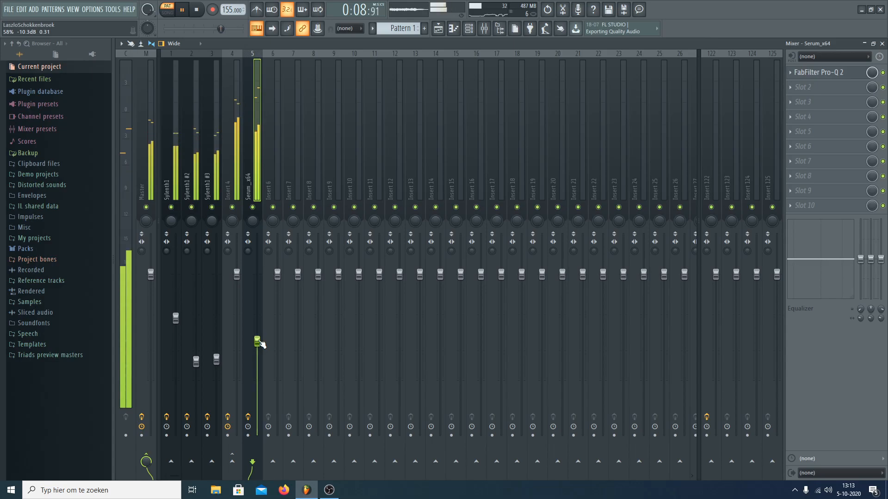
- Copy the chord notes of the Serum channel
{"action": "left_click", "coordinate": [468, 28]}
{"action": "right_click", "coordinate": [187, 122]}
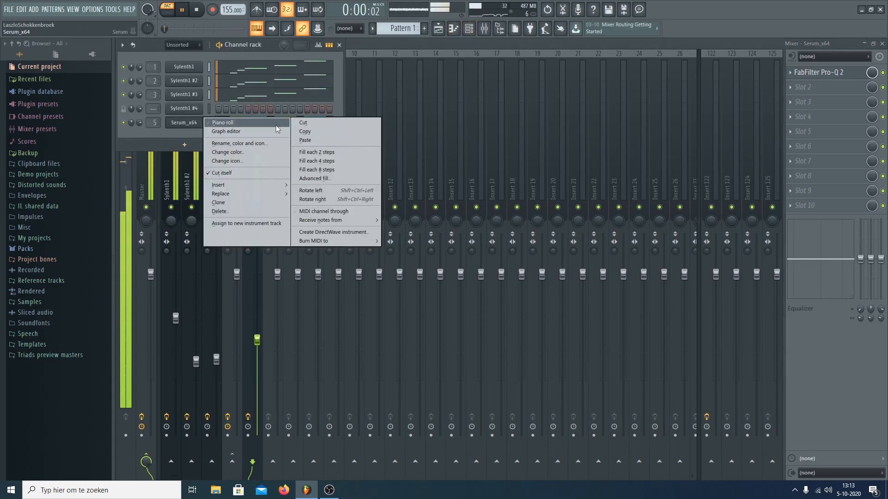
{"action": "left_click", "coordinate": [320, 131]}
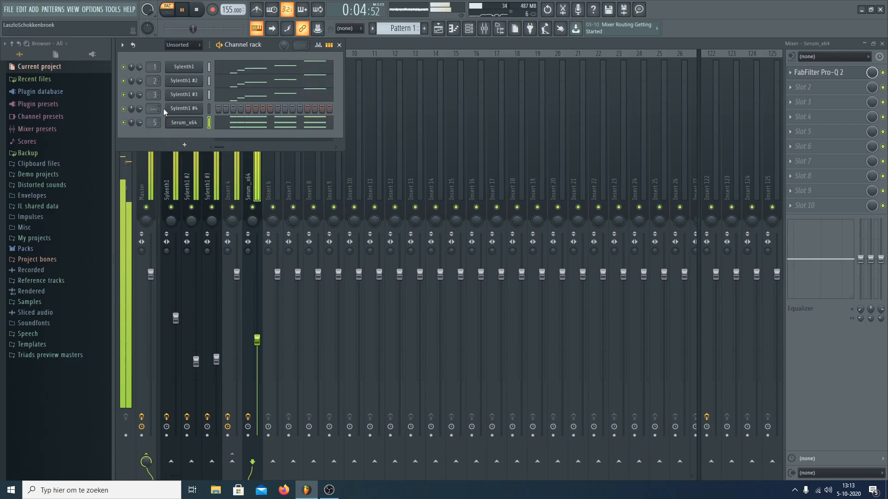
- Open the Sylenth1 #4 instance and clear its preset to Init
{"action": "left_click", "coordinate": [181, 109]}
{"action": "left_click", "coordinate": [306, 215]}
{"action": "mouse_move", "coordinate": [310, 224]}
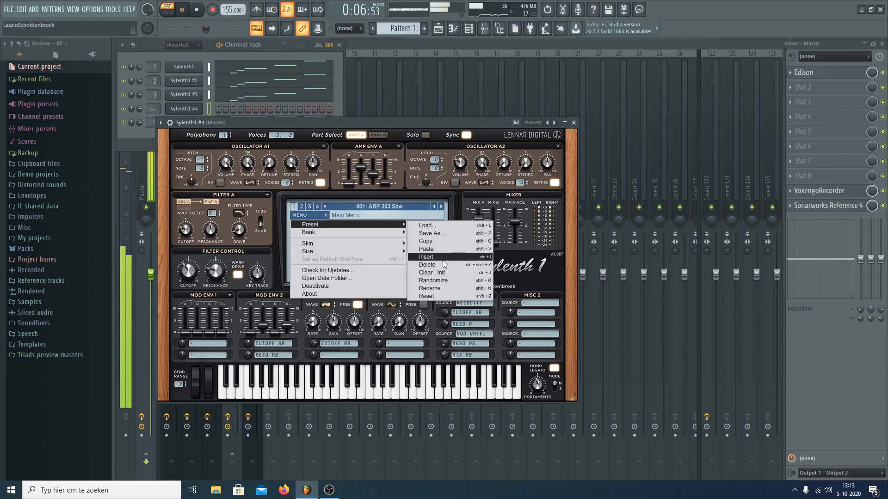
{"action": "left_click", "coordinate": [431, 272]}
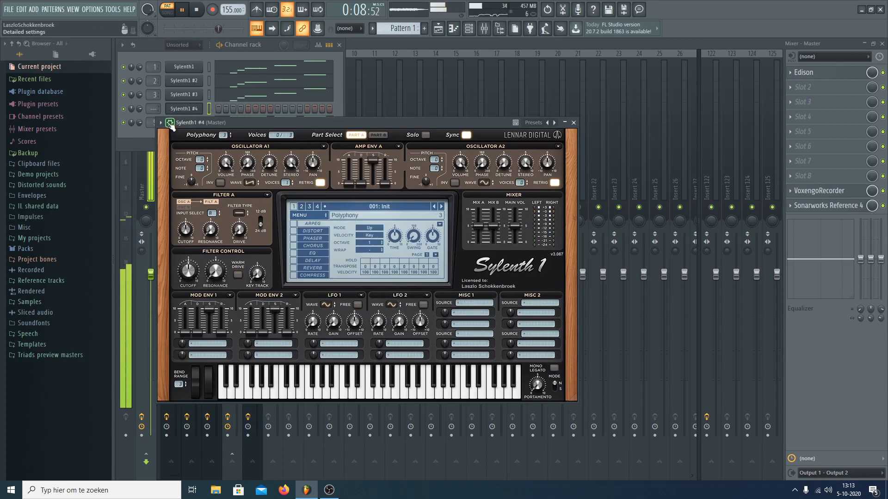
- Route Sylenth1 #4 to mixer track 6 and close the mixer
{"action": "left_click", "coordinate": [170, 123]}
{"action": "left_click", "coordinate": [569, 146]}
{"action": "left_click_drag", "start_coordinate": [280, 278], "coordinate": [281, 363]}
{"action": "left_click", "coordinate": [882, 44]}
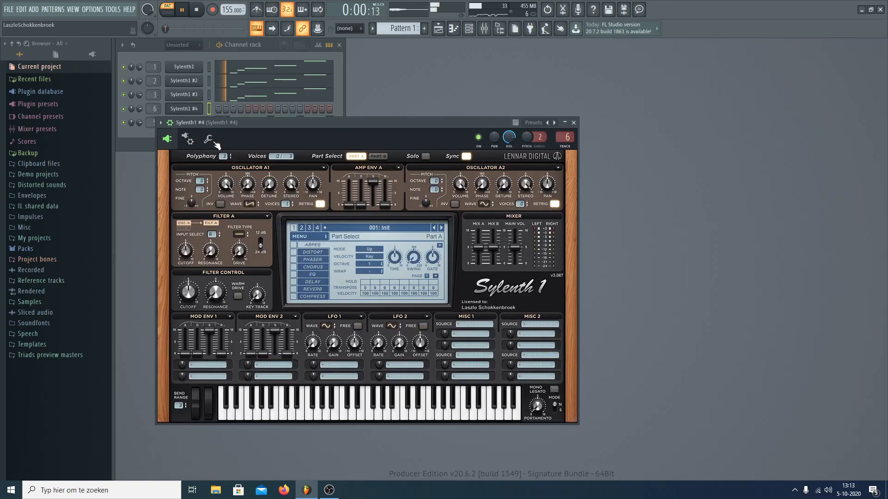
- Paste the copied chord notes into the Sylenth1 #4 channel, stop playback and select all the pasted notes in its piano roll
{"action": "right_click", "coordinate": [192, 109]}
{"action": "left_click", "coordinate": [329, 127]}
{"action": "left_click", "coordinate": [273, 112]}
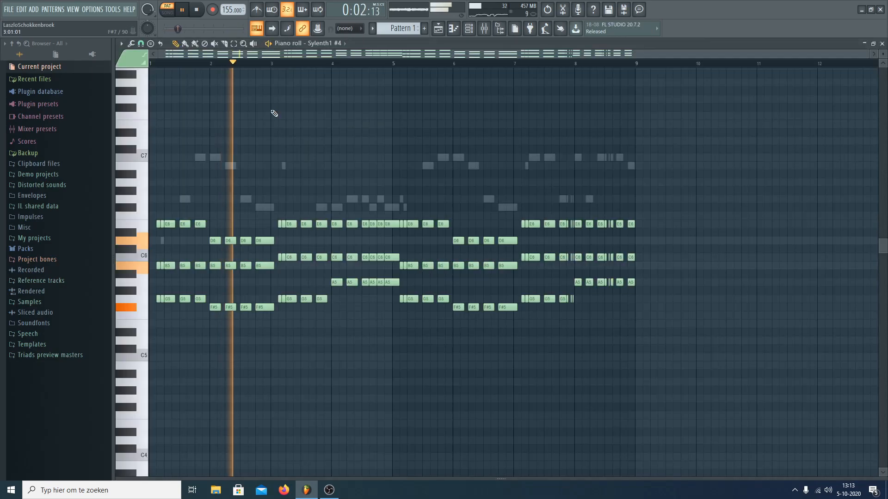
{"action": "key", "text": "space"}
{"action": "left_click_drag", "start_coordinate": [150, 172], "coordinate": [733, 370]}
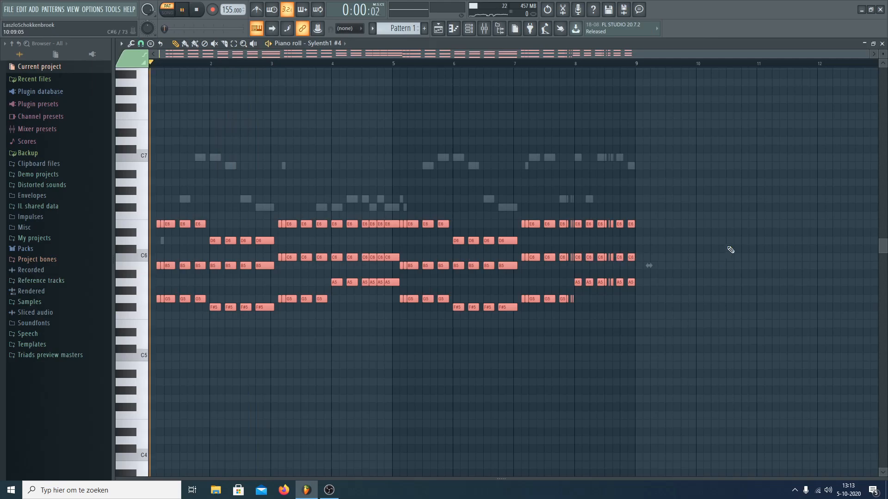
{"action": "left_click", "coordinate": [468, 29]}
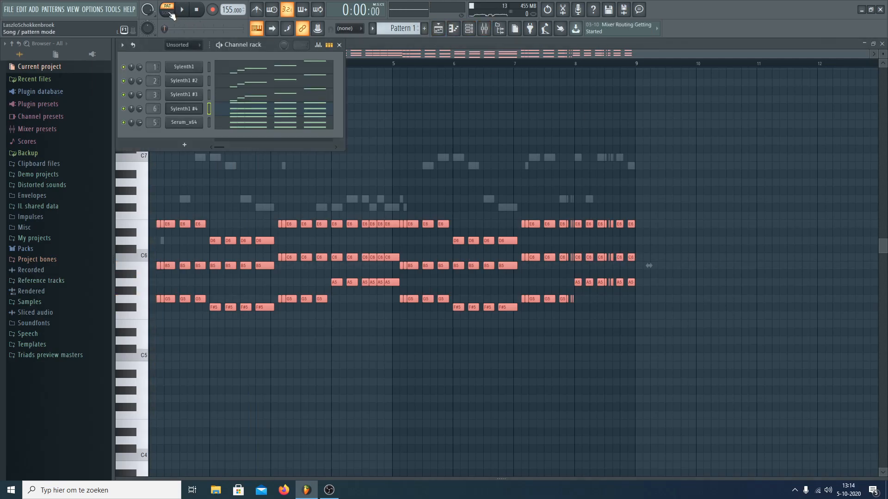
- Solo the Sylenth1 #4 channel, start playback and reopen its piano roll
{"action": "right_click", "coordinate": [123, 109]}
{"action": "key", "text": "space"}
{"action": "left_click", "coordinate": [192, 111]}
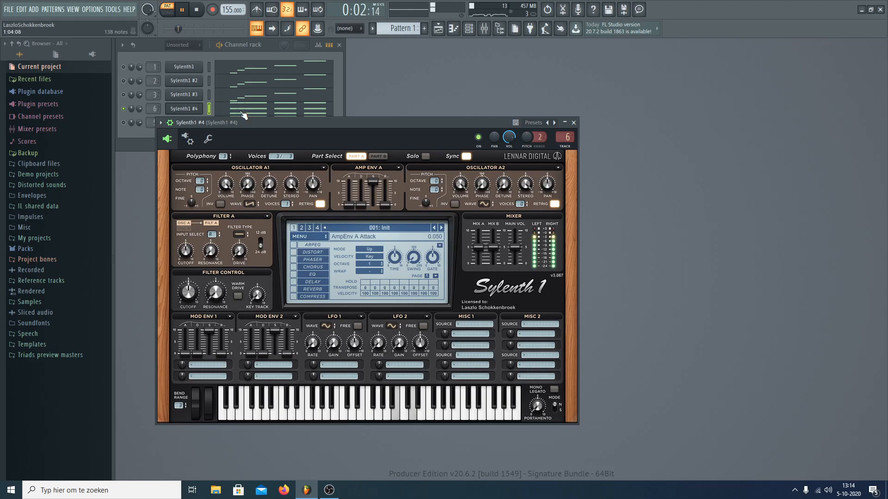
{"action": "left_click", "coordinate": [236, 113]}
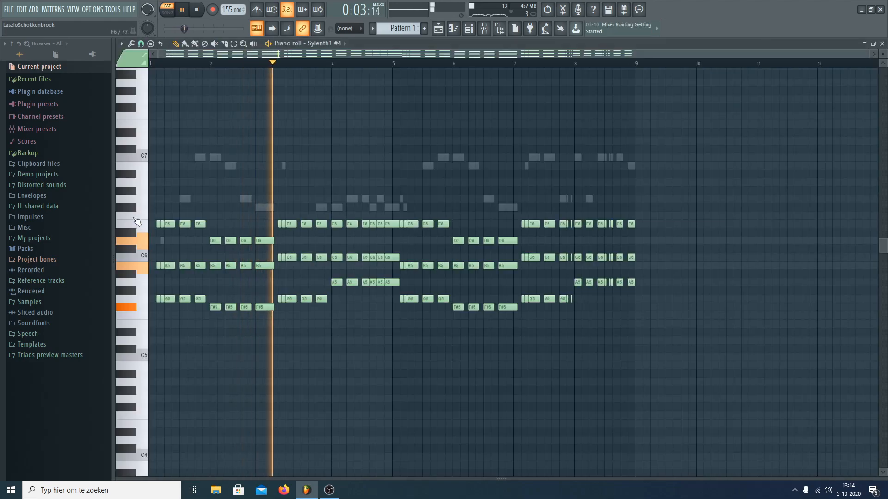
- Duplicate the top E6 and D6 chord notes two octaves down to E4 and D4, then stop playback
{"action": "left_click", "coordinate": [134, 239], "text": "shift"}
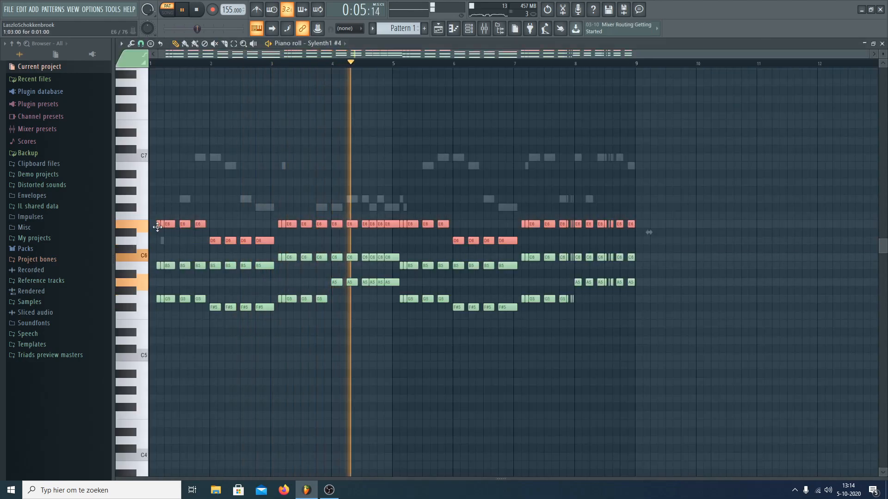
{"action": "left_click_drag", "start_coordinate": [171, 223], "coordinate": [169, 326]}
{"action": "key", "text": "space"}
{"action": "left_click", "coordinate": [226, 278], "text": "ctrl"}
{"action": "scroll", "coordinate": [226, 277], "scroll_direction": "down", "scroll_amount": 3}
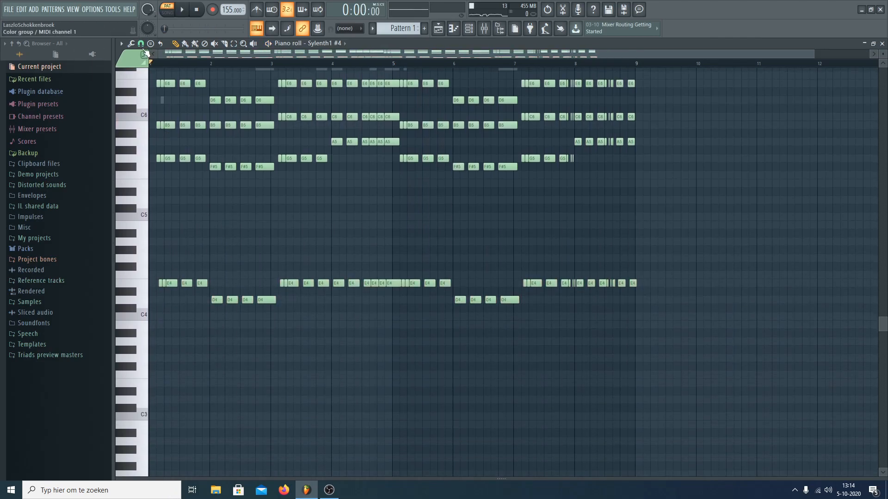
- Change the snap setting and shift the duplicated E4 and D4 notes slightly earlier so they start exactly with the chords above
{"action": "left_click", "coordinate": [141, 44]}
{"action": "left_click", "coordinate": [160, 149]}
{"action": "scroll", "coordinate": [340, 193], "scroll_direction": "down", "scroll_amount": 3}
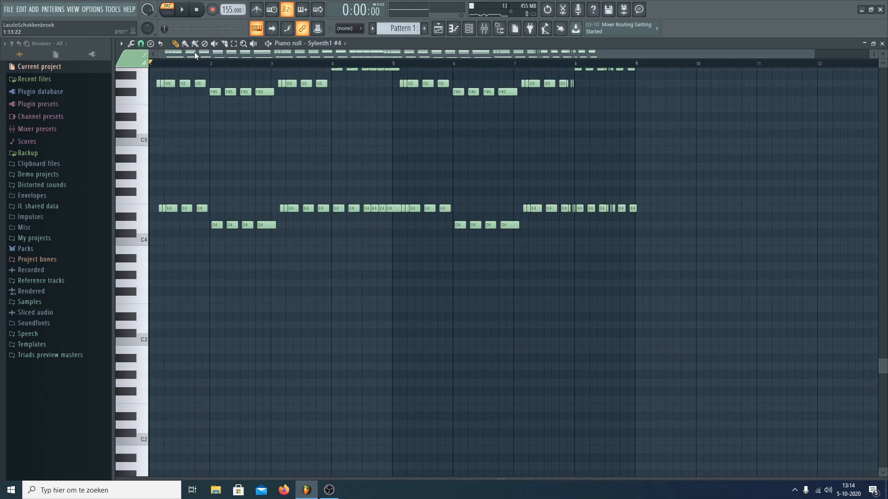
{"action": "left_click_drag", "start_coordinate": [742, 288], "coordinate": [13, 158]}
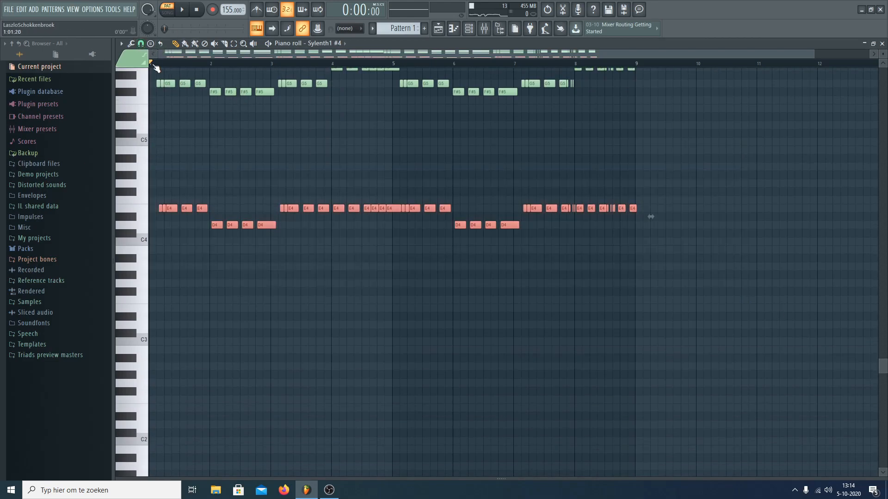
{"action": "scroll", "coordinate": [155, 68], "scroll_direction": "up", "scroll_amount": 5}
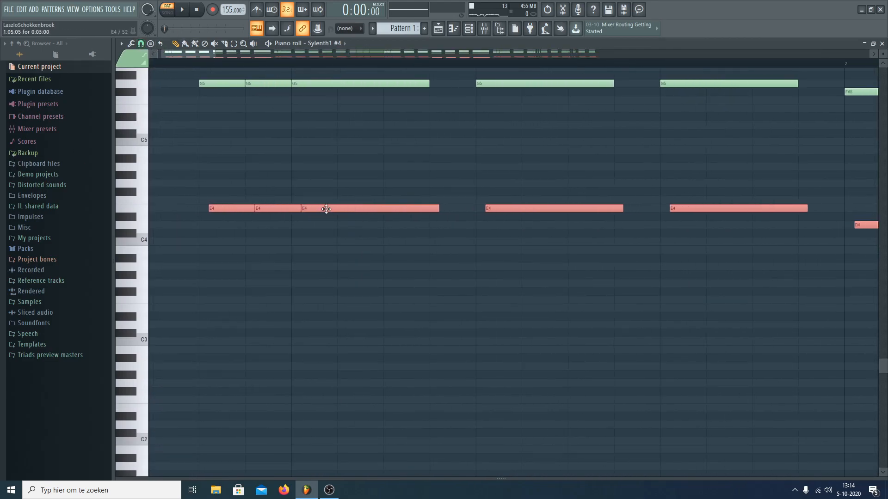
{"action": "left_click_drag", "start_coordinate": [319, 206], "coordinate": [317, 206]}
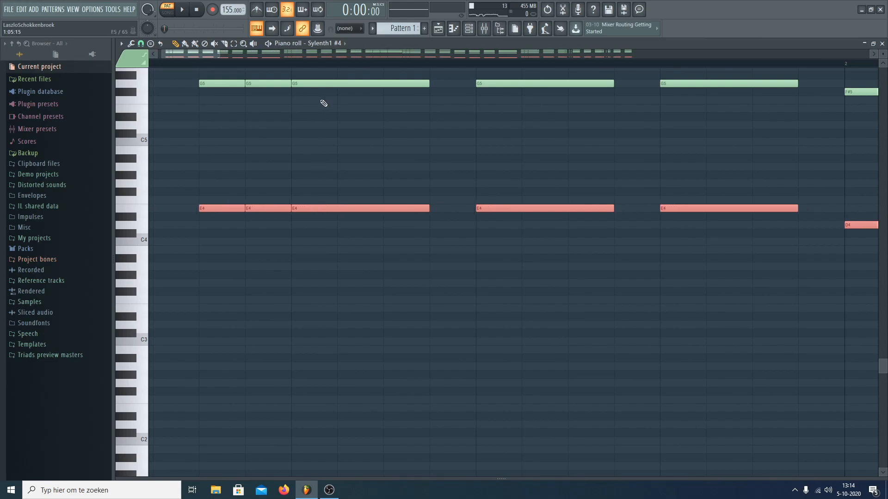
{"action": "scroll", "coordinate": [327, 67], "scroll_direction": "down", "scroll_amount": 5}
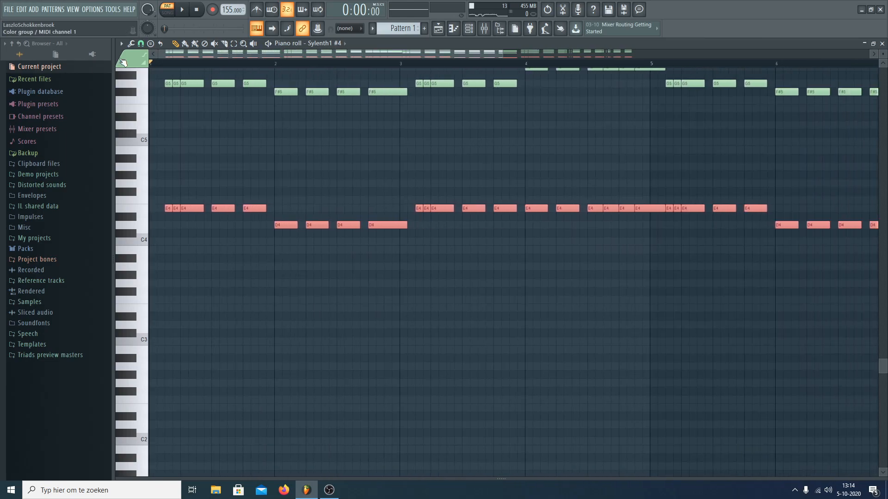
- Restore the snap setting and transpose the bass notes to B3 in bar 2, C4 in bar 3 and A3 in bar 4
{"action": "left_click", "coordinate": [142, 44]}
{"action": "left_click", "coordinate": [153, 149]}
{"action": "scroll", "coordinate": [297, 68], "scroll_direction": "down", "scroll_amount": 3}
{"action": "left_click_drag", "start_coordinate": [211, 237], "coordinate": [286, 225]}
{"action": "left_click_drag", "start_coordinate": [198, 215], "coordinate": [324, 214]}
{"action": "left_click_drag", "start_coordinate": [319, 208], "coordinate": [276, 241]}
{"action": "left_click_drag", "start_coordinate": [336, 211], "coordinate": [390, 267]}
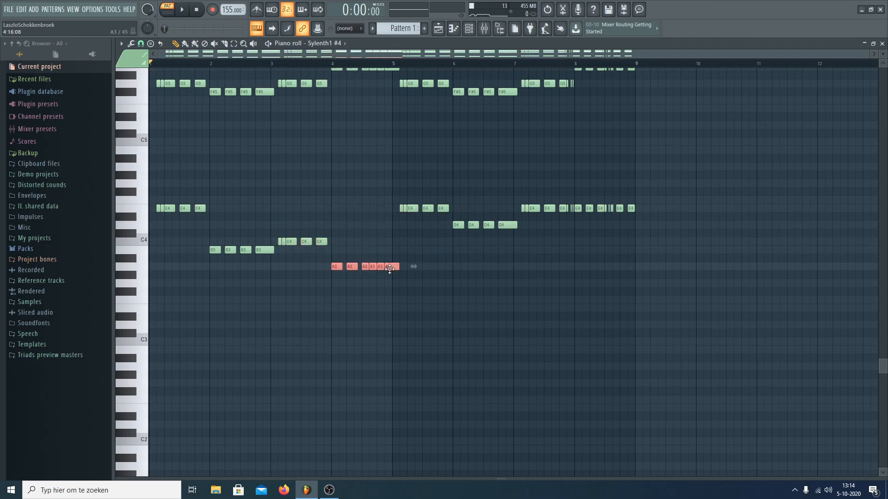
- Transpose the bass notes to B3 in bar 6, C4 in bar 7 and A3 in bar 8, and play the result back
{"action": "left_click", "coordinate": [408, 208]}
{"action": "left_click_drag", "start_coordinate": [370, 225], "coordinate": [600, 269]}
{"action": "key", "text": "space"}
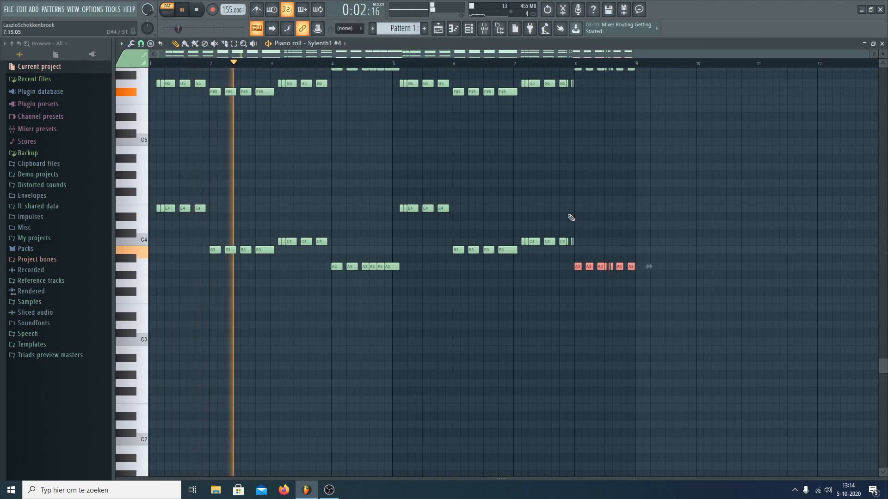
{"action": "left_click", "coordinate": [601, 207], "text": "ctrl"}
{"action": "scroll", "coordinate": [577, 203], "scroll_direction": "up", "scroll_amount": 1}
{"action": "scroll", "coordinate": [577, 203], "scroll_direction": "up", "scroll_amount": 1}
{"action": "key", "text": "space"}
- Set the polyphony of Sylenth1 #4 to 16 and play the pattern
{"action": "left_click", "coordinate": [469, 28]}
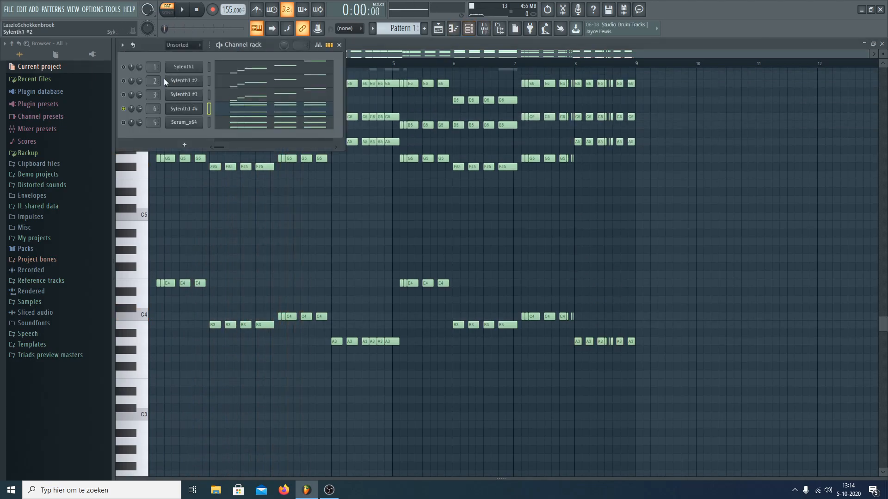
{"action": "left_click", "coordinate": [181, 113]}
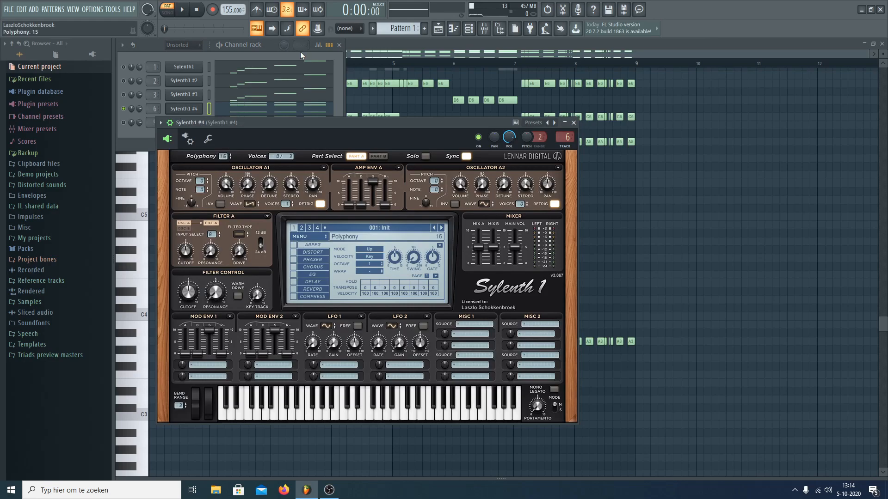
{"action": "left_click", "coordinate": [409, 48]}
{"action": "key", "text": "space"}
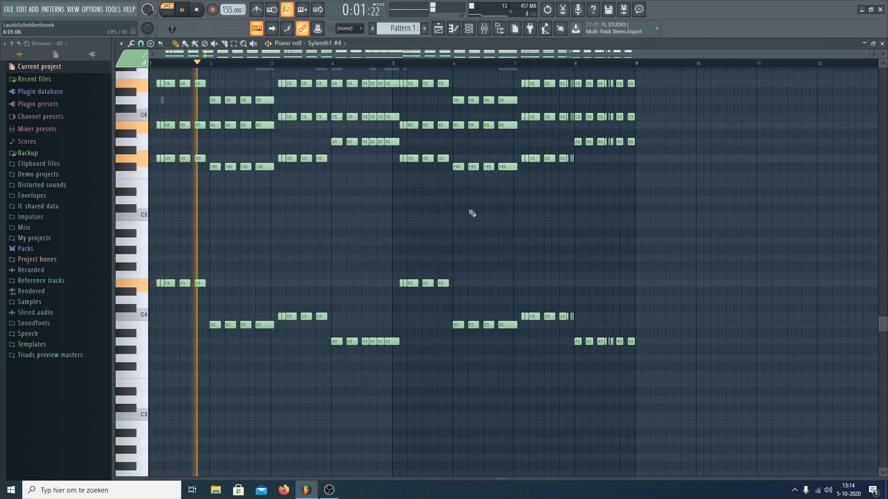
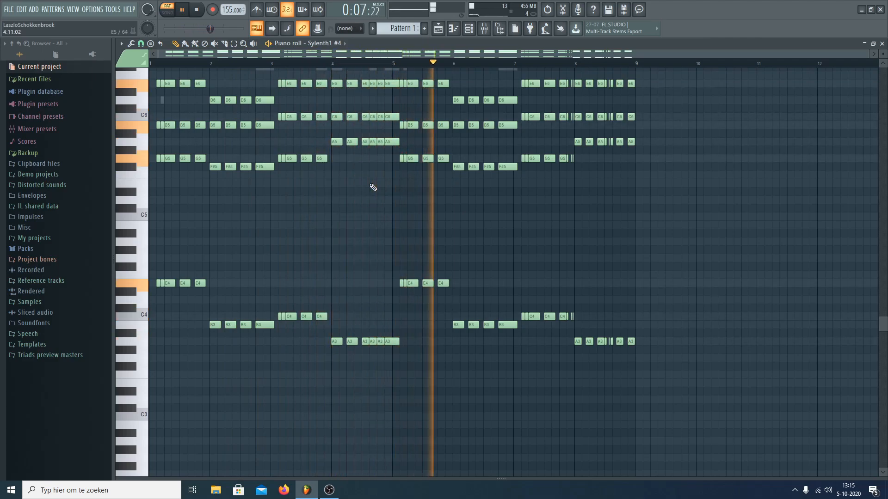
- Set Sylenth1 #4's oscillator A1 to 4 voices with retrigger off and raise the amp envelope A release to about 1.1
{"action": "left_click", "coordinate": [468, 32]}
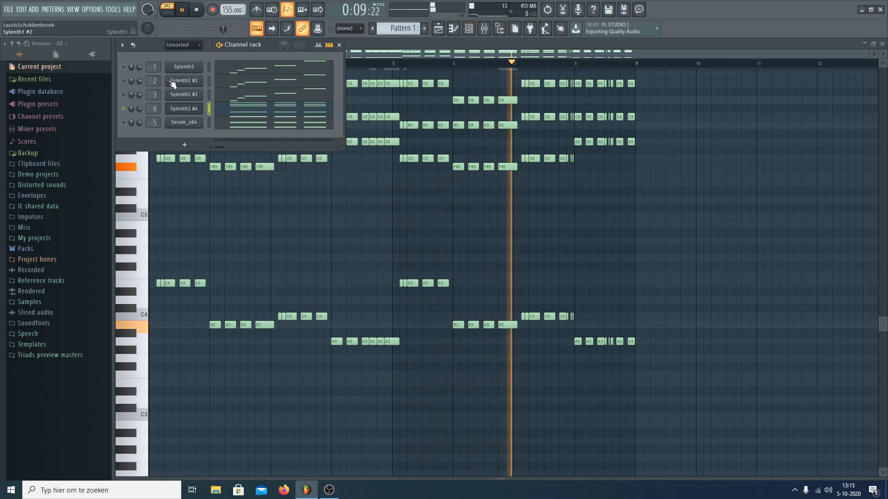
{"action": "left_click", "coordinate": [184, 108]}
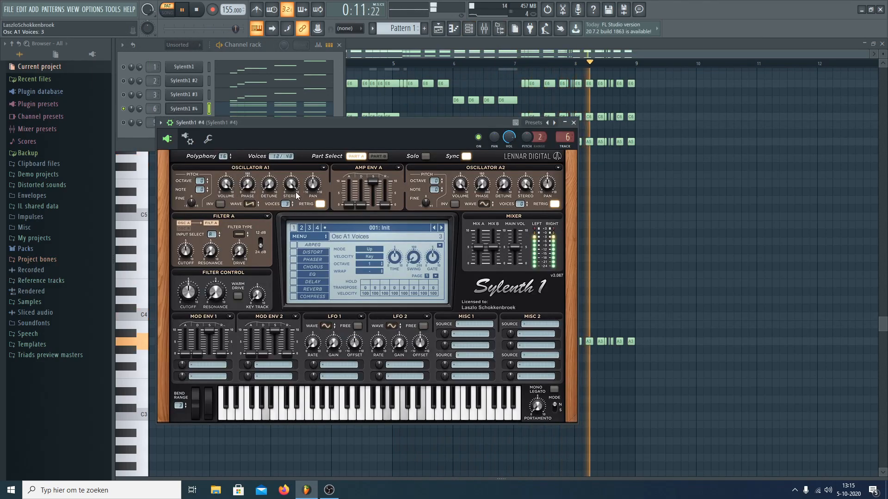
{"action": "left_click_drag", "start_coordinate": [385, 204], "coordinate": [396, 196]}
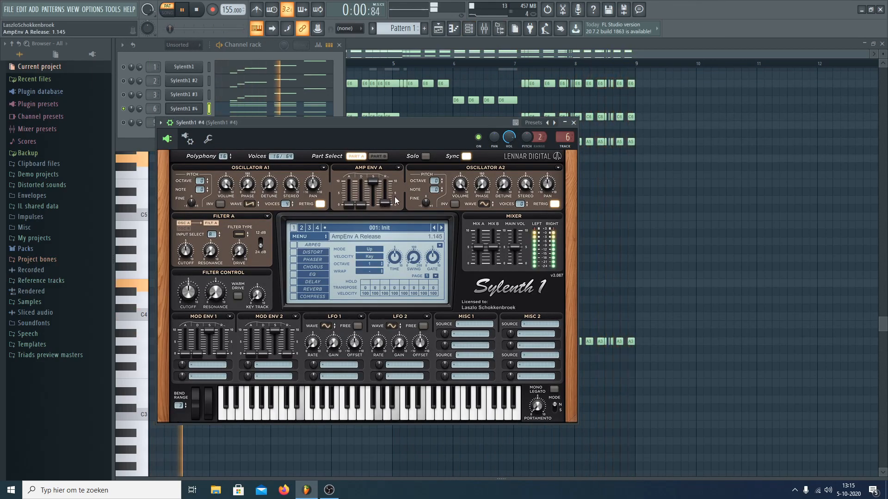
{"action": "left_click", "coordinate": [320, 204]}
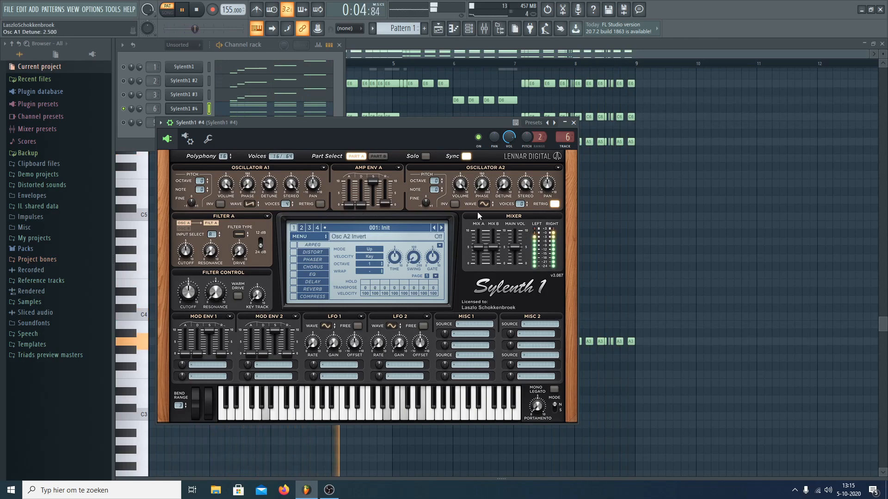
- Set oscillator A2 to 2 voices with the TriSaw waveform and choose Bypass for Filter A
{"action": "left_click_drag", "start_coordinate": [520, 204], "coordinate": [521, 189]}
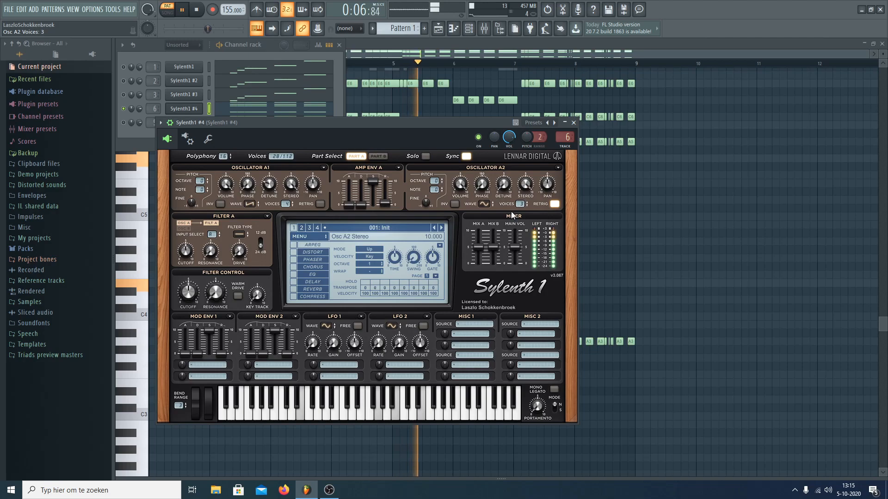
{"action": "left_click", "coordinate": [524, 206]}
{"action": "left_click", "coordinate": [484, 204]}
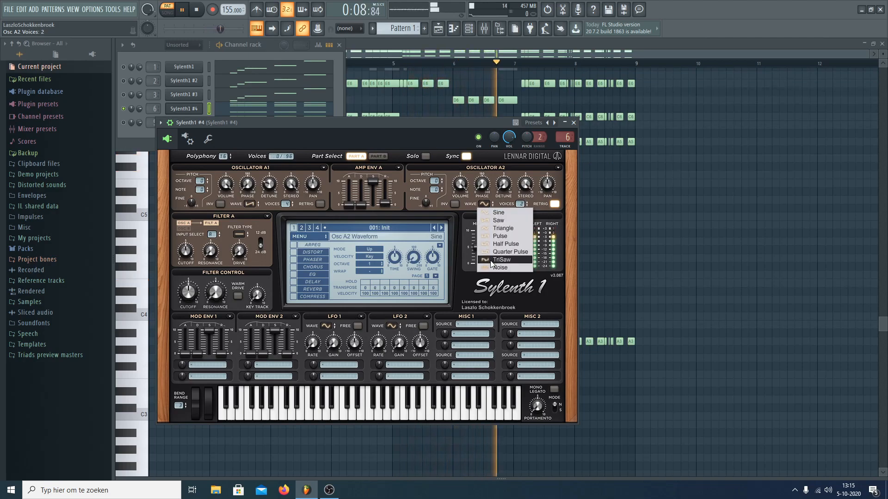
{"action": "left_click", "coordinate": [491, 261]}
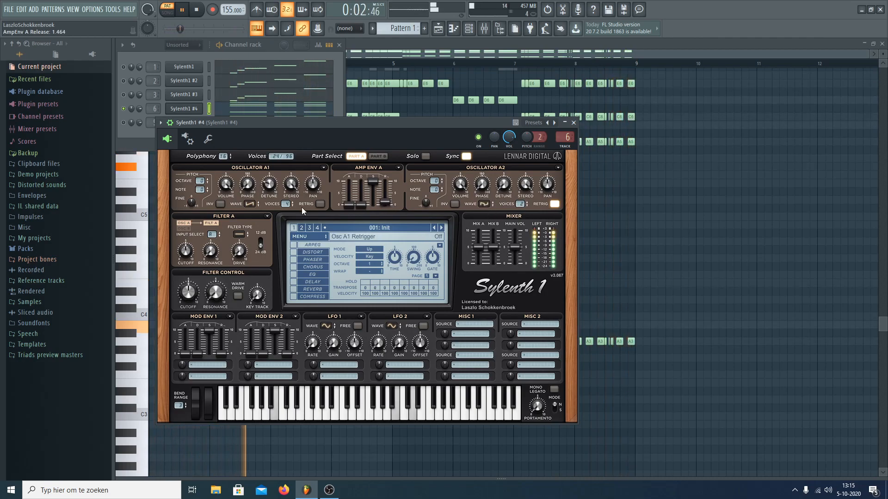
{"action": "left_click", "coordinate": [239, 234]}
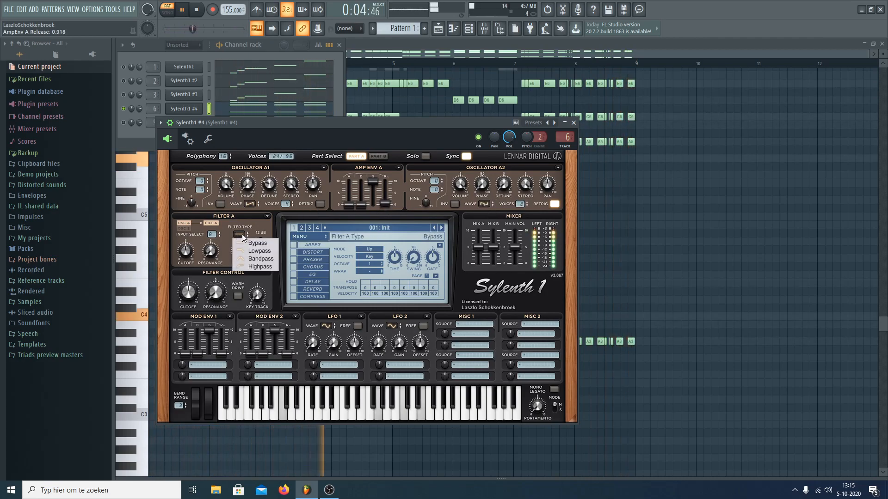
{"action": "left_click", "coordinate": [255, 243]}
- In Part B, set oscillator B1 to 8 voices with retrigger off, one octave higher and detuned to about 4.7
{"action": "left_click", "coordinate": [373, 158]}
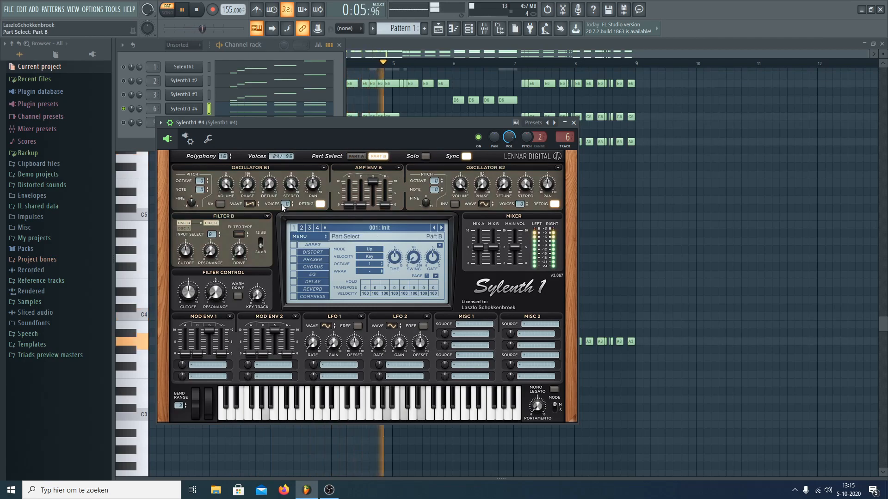
{"action": "left_click", "coordinate": [320, 204]}
{"action": "left_click_drag", "start_coordinate": [286, 204], "coordinate": [319, 146]}
{"action": "left_click", "coordinate": [210, 179]}
{"action": "left_click_drag", "start_coordinate": [269, 185], "coordinate": [290, 136]}
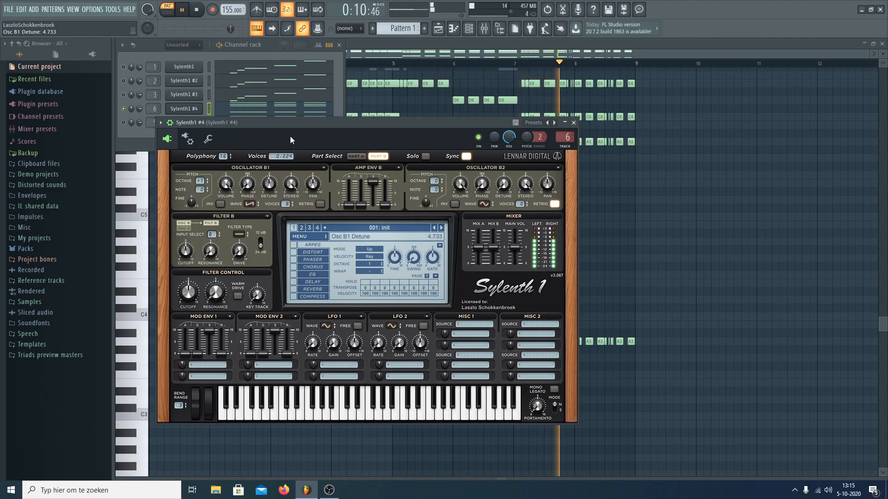
- Raise amp envelope B's release to about 1.1 and set oscillator B2 to a Saw with 5 voices, retrigger off and more detune
{"action": "left_click_drag", "start_coordinate": [385, 205], "coordinate": [389, 203]}
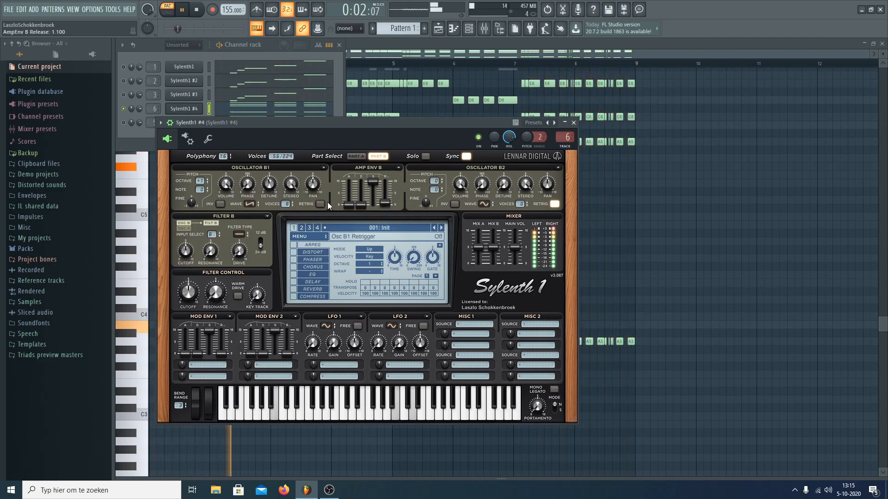
{"action": "left_click", "coordinate": [484, 204]}
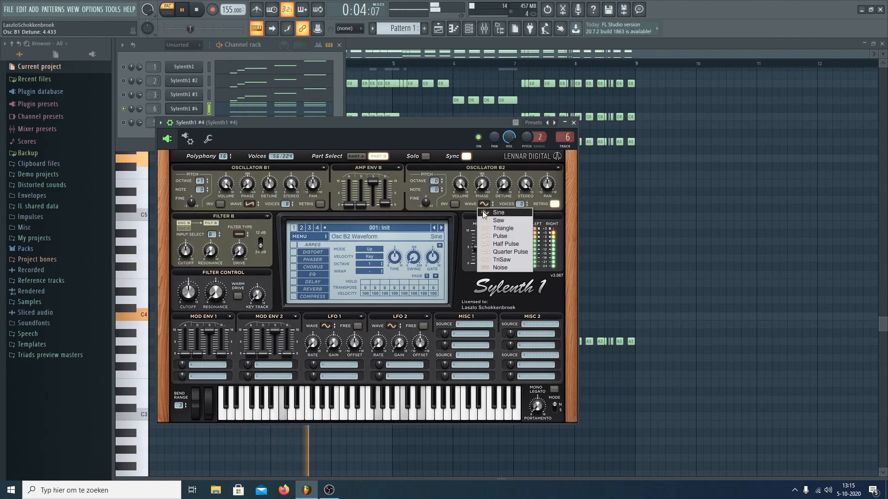
{"action": "left_click", "coordinate": [509, 227]}
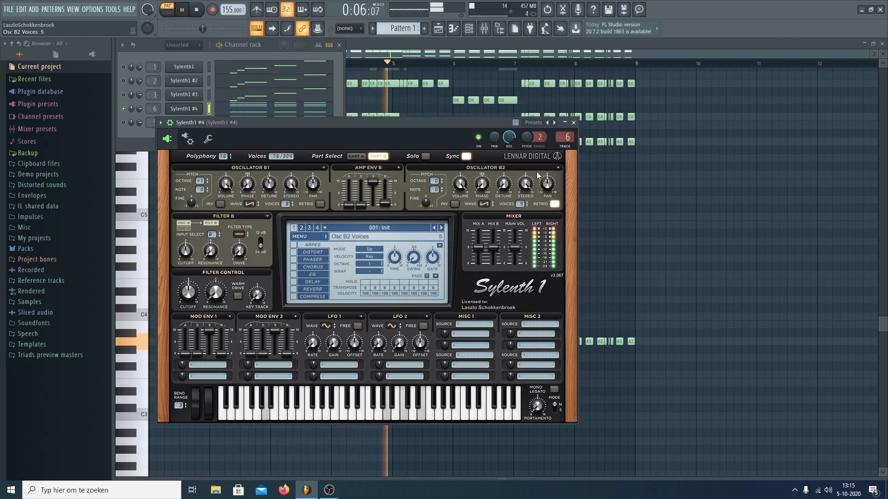
{"action": "left_click", "coordinate": [554, 205]}
{"action": "left_click_drag", "start_coordinate": [501, 187], "coordinate": [515, 141]}
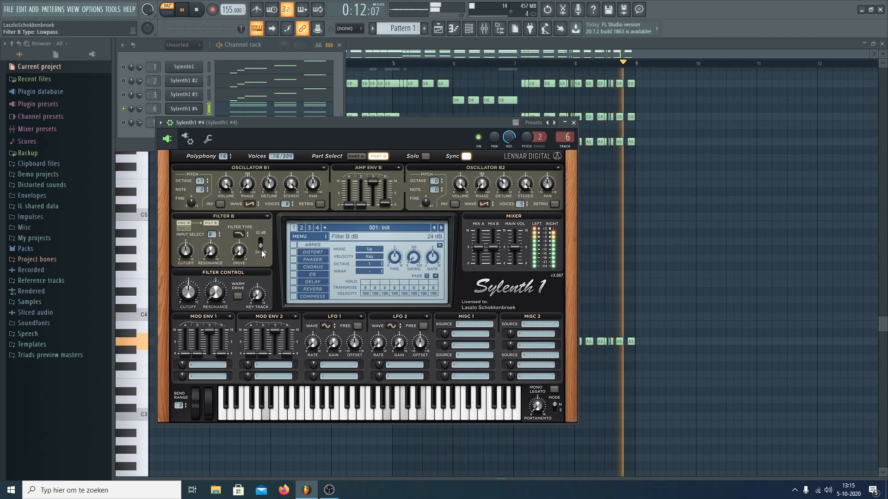
- In Part A, change Filter A to Lowpass and raise its drive to about 0.53
{"action": "left_click", "coordinate": [356, 156]}
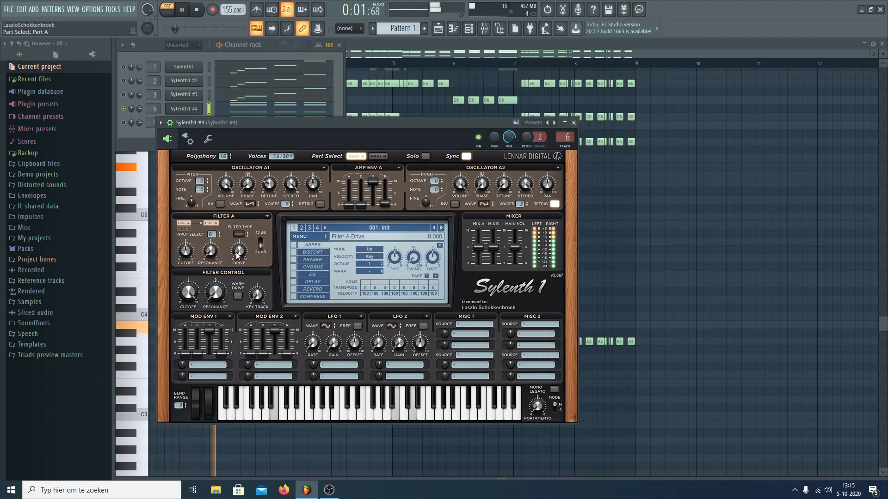
{"action": "left_click", "coordinate": [239, 235]}
{"action": "left_click", "coordinate": [260, 260]}
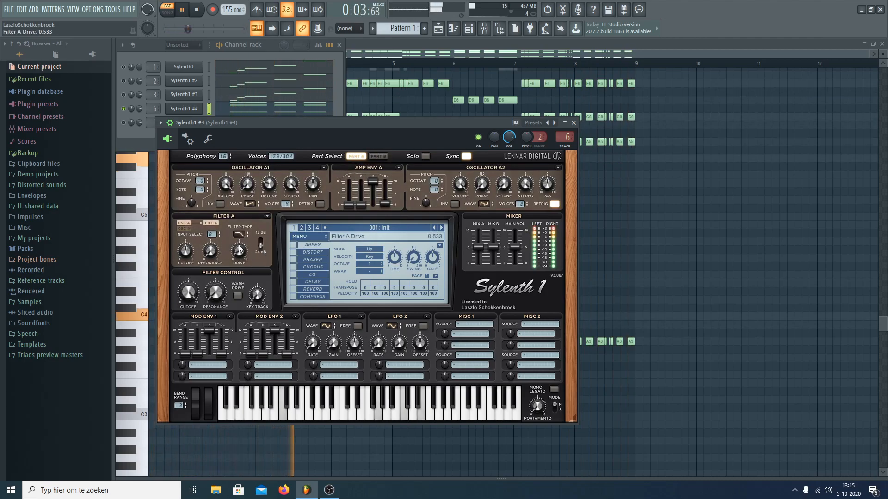
- In Part B, raise Filter B's drive to about 0.77 and adjust the shared filter control
{"action": "left_click", "coordinate": [378, 157]}
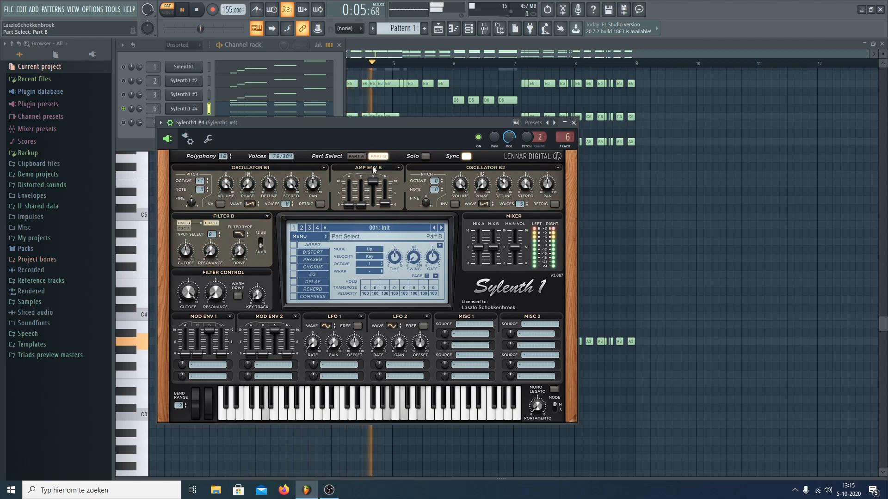
{"action": "left_click", "coordinate": [259, 248]}
{"action": "left_click_drag", "start_coordinate": [240, 252], "coordinate": [244, 236]}
{"action": "left_click_drag", "start_coordinate": [218, 297], "coordinate": [241, 254]}
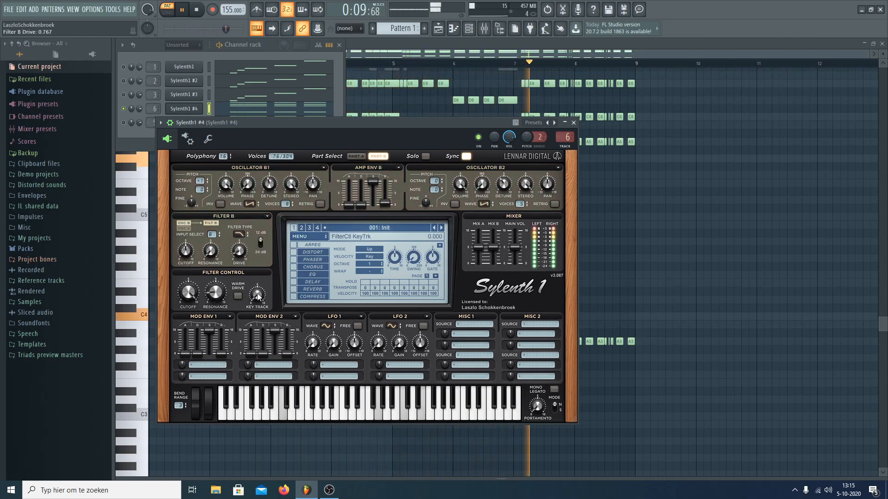
- Assign Mod Env 1 to Pitch AB, drop its sustain, and adjust its decay and modulation amount for a pitch attack
{"action": "left_click", "coordinate": [356, 156]}
{"action": "left_click_drag", "start_coordinate": [349, 123], "coordinate": [416, 72]}
{"action": "left_click", "coordinate": [228, 71]}
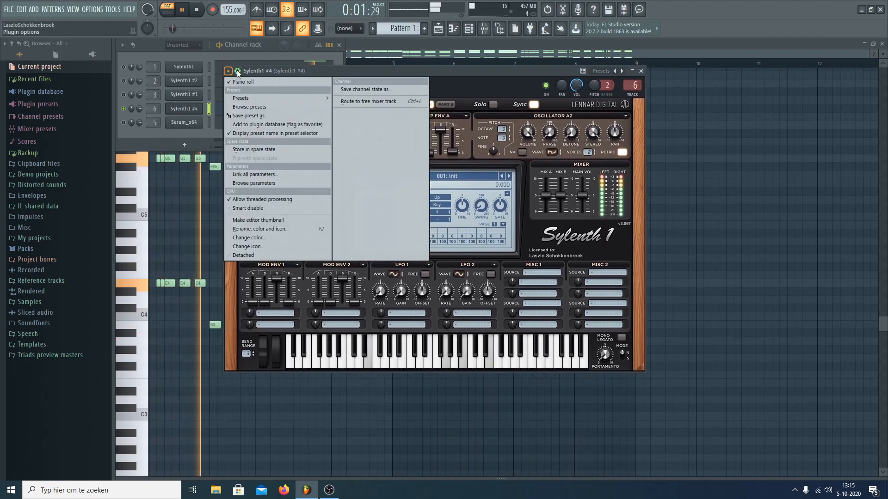
{"action": "left_click", "coordinate": [228, 71]}
{"action": "left_click", "coordinate": [237, 71]}
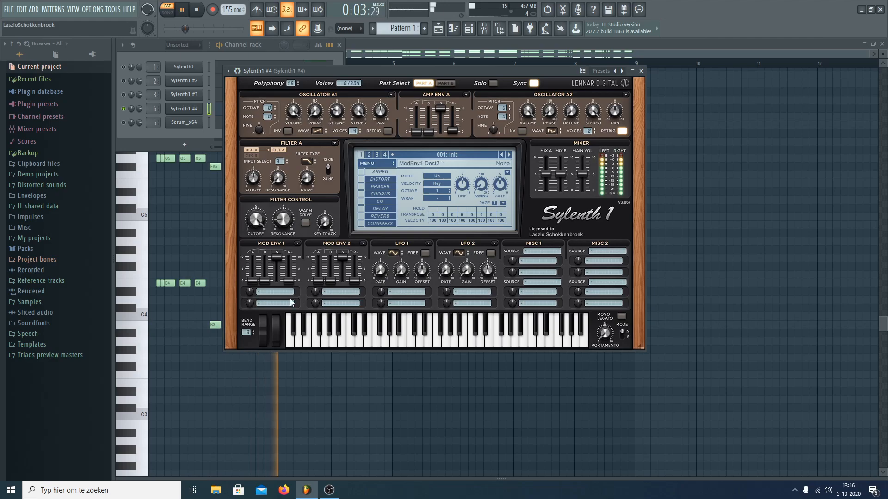
{"action": "left_click", "coordinate": [277, 293]}
{"action": "left_click", "coordinate": [277, 362]}
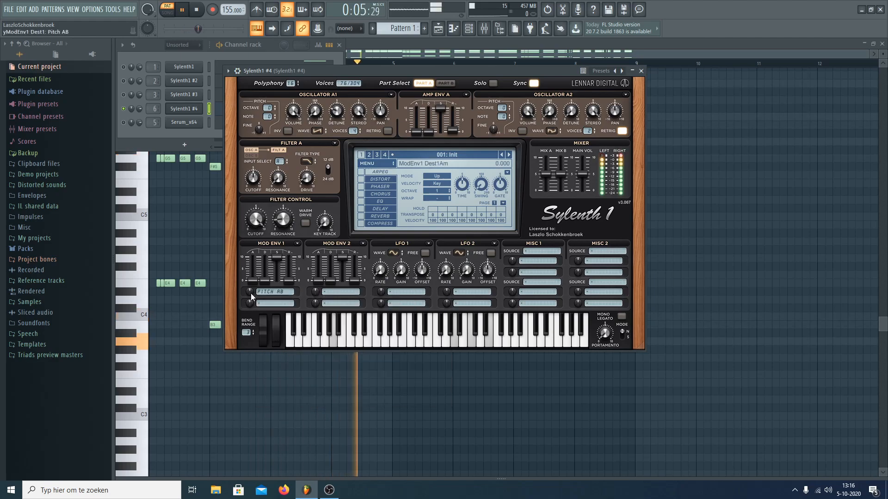
{"action": "left_click_drag", "start_coordinate": [277, 259], "coordinate": [270, 372]}
{"action": "mouse_move", "coordinate": [265, 281]}
{"action": "left_mouse_down"}
{"action": "mouse_move", "coordinate": [266, 272]}
{"action": "mouse_move", "coordinate": [295, 269]}
{"action": "mouse_move", "coordinate": [267, 281]}
{"action": "left_mouse_up"}
{"action": "left_click", "coordinate": [250, 293]}
{"action": "left_click", "coordinate": [252, 293]}
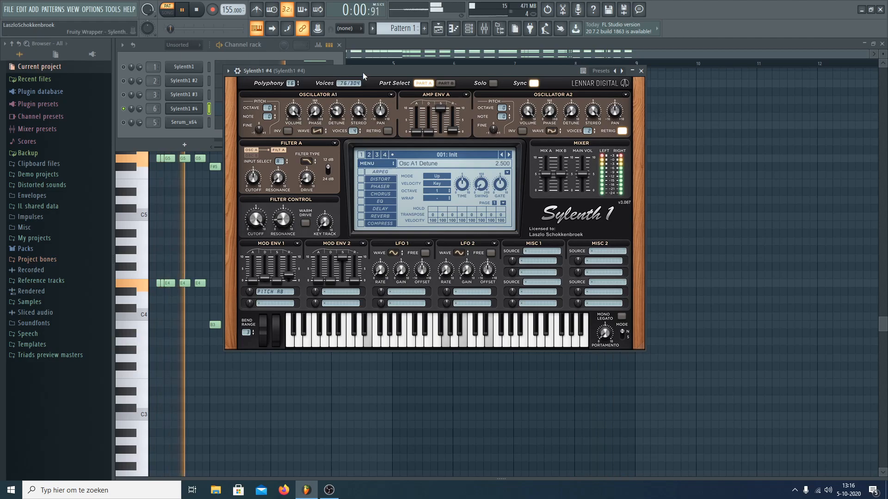
- Isolate Sylenth1 #4 and Serum_x64 in the mixer and adjust the Sylenth1 #4 fader while the pattern plays
{"action": "left_click_drag", "start_coordinate": [363, 72], "coordinate": [364, 90]}
{"action": "key", "text": "space"}
{"action": "right_click", "coordinate": [124, 109]}
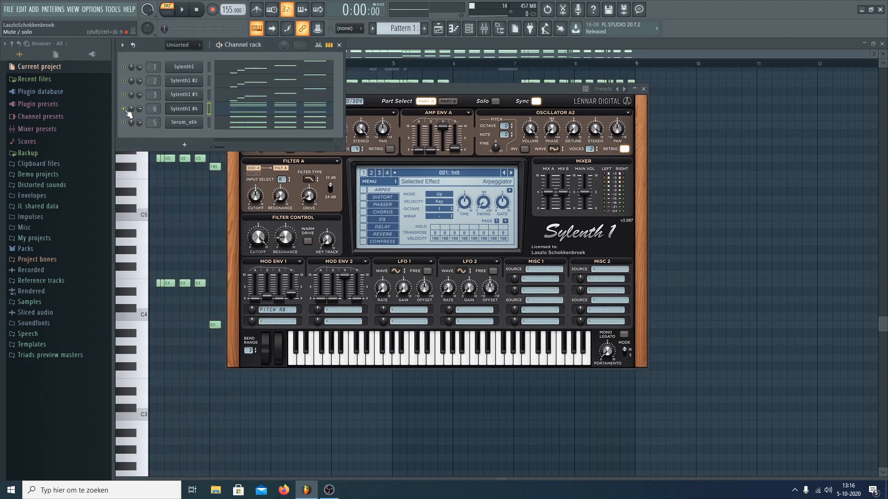
{"action": "left_click", "coordinate": [484, 29]}
{"action": "right_click", "coordinate": [273, 208]}
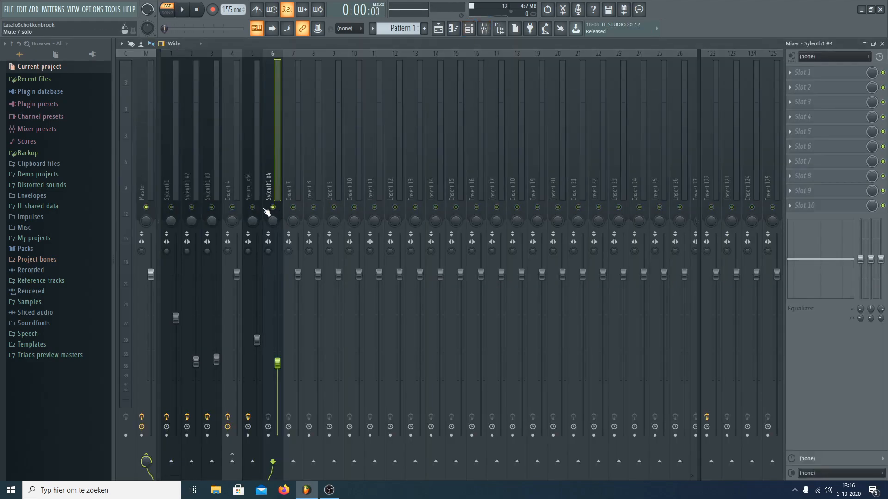
{"action": "left_click_drag", "start_coordinate": [278, 368], "coordinate": [278, 395]}
{"action": "key", "text": "space"}
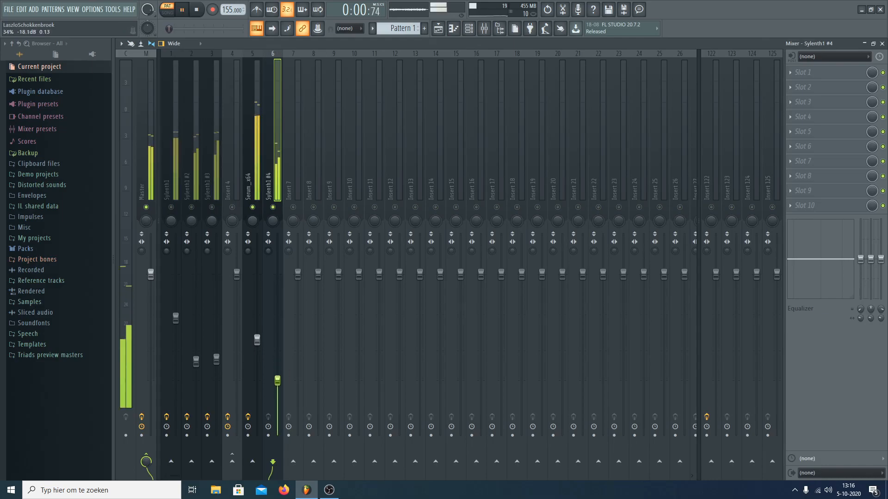
- Add FabFilter Pro-Q 2 to the Sylenth1 #4 mixer track and shape a low cut at about 196 Hz
{"action": "left_click", "coordinate": [804, 72]}
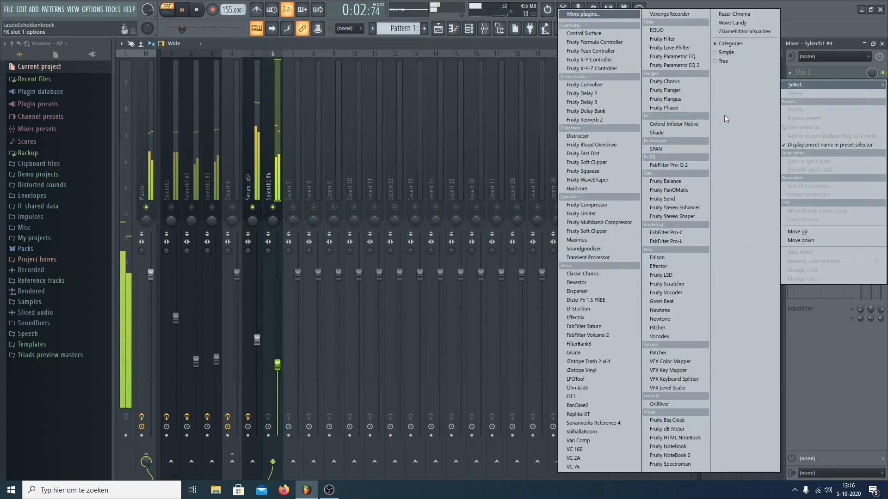
{"action": "left_click", "coordinate": [675, 165]}
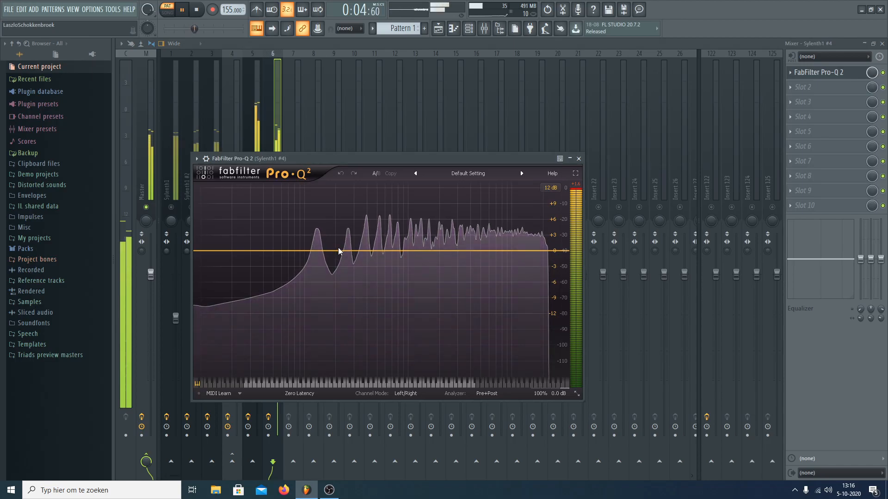
{"action": "left_click_drag", "start_coordinate": [340, 251], "coordinate": [325, 272]}
{"action": "left_click", "coordinate": [242, 349]}
{"action": "left_click", "coordinate": [257, 380]}
{"action": "scroll", "coordinate": [324, 253], "scroll_direction": "up", "scroll_amount": 1}
{"action": "left_click_drag", "start_coordinate": [325, 252], "coordinate": [337, 270]}
{"action": "scroll", "coordinate": [337, 268], "scroll_direction": "up", "scroll_amount": 1}
{"action": "key", "text": "space"}
- Transpose the low bass notes of Sylenth1 #4 up one octave and play the pattern
{"action": "left_click", "coordinate": [469, 29]}
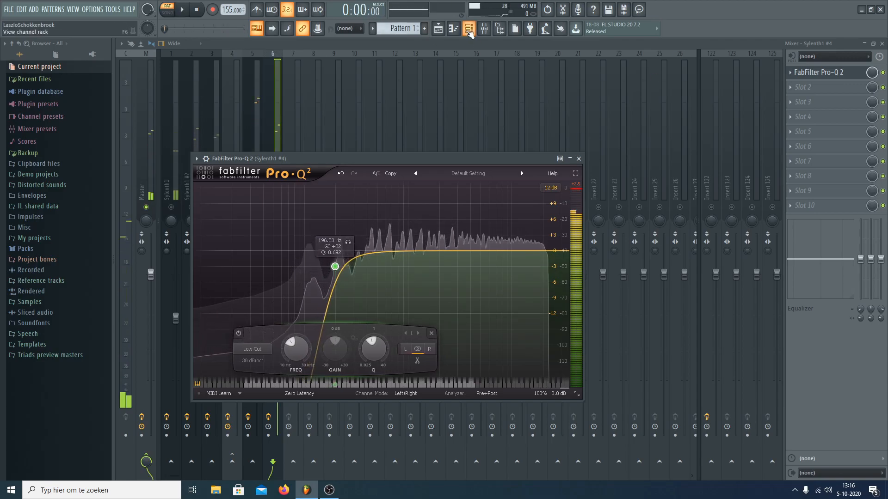
{"action": "left_click", "coordinate": [278, 110]}
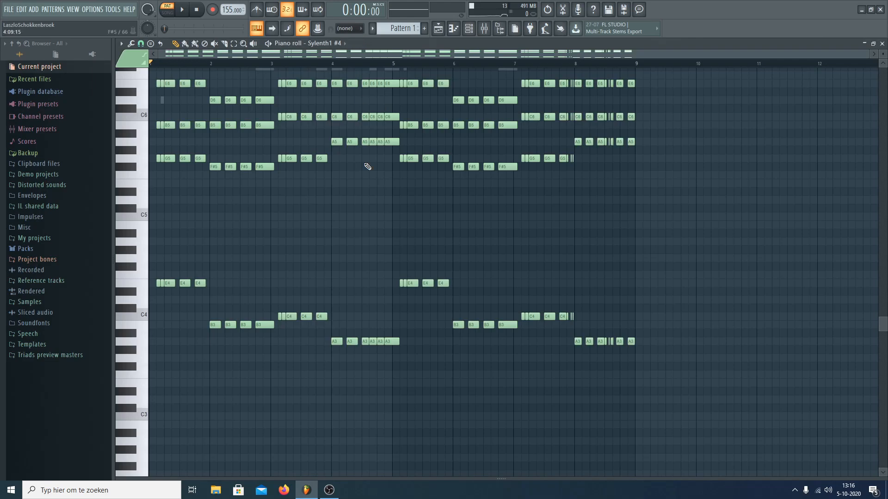
{"action": "left_click_drag", "start_coordinate": [737, 439], "coordinate": [115, 223]}
{"action": "key", "text": "ctrl+Up"}
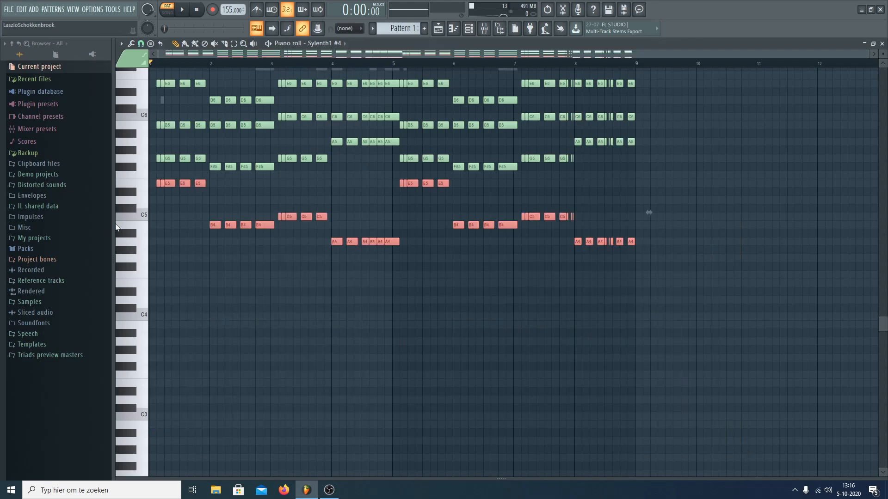
{"action": "key", "text": "space"}
{"action": "scroll", "coordinate": [581, 420], "scroll_direction": "up", "scroll_amount": 4}
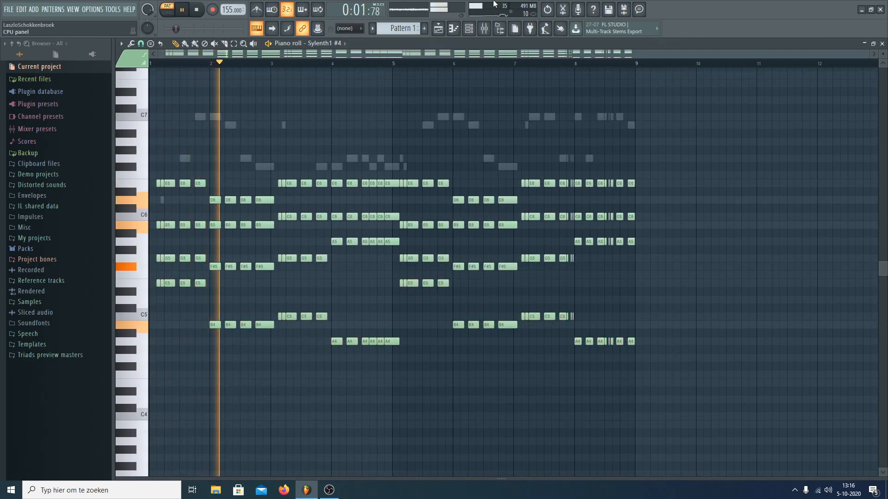
- In Sylenth1 #4's Pro-Q 2, move the low cut to about 213 Hz and add a gentle high-frequency bell boost
{"action": "left_click", "coordinate": [468, 29]}
{"action": "left_click", "coordinate": [484, 29]}
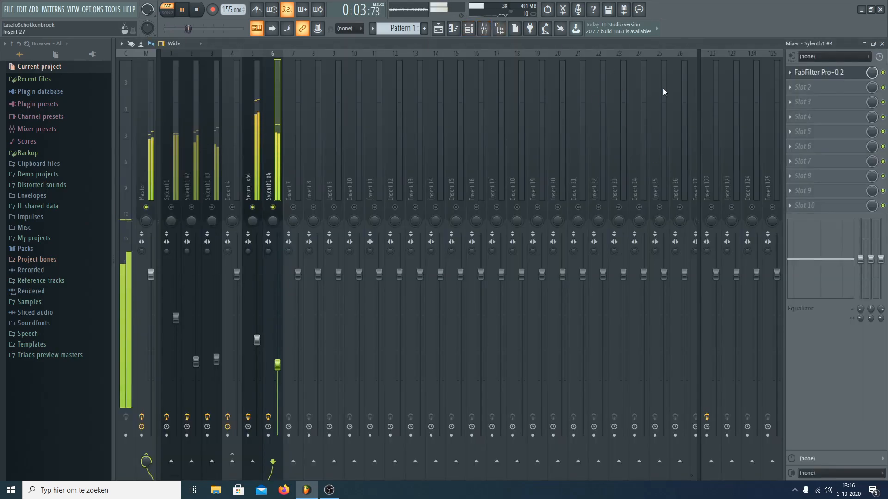
{"action": "left_click", "coordinate": [827, 74]}
{"action": "left_click_drag", "start_coordinate": [338, 267], "coordinate": [342, 255]}
{"action": "left_click_drag", "start_coordinate": [454, 248], "coordinate": [509, 246]}
{"action": "left_click_drag", "start_coordinate": [339, 254], "coordinate": [339, 257]}
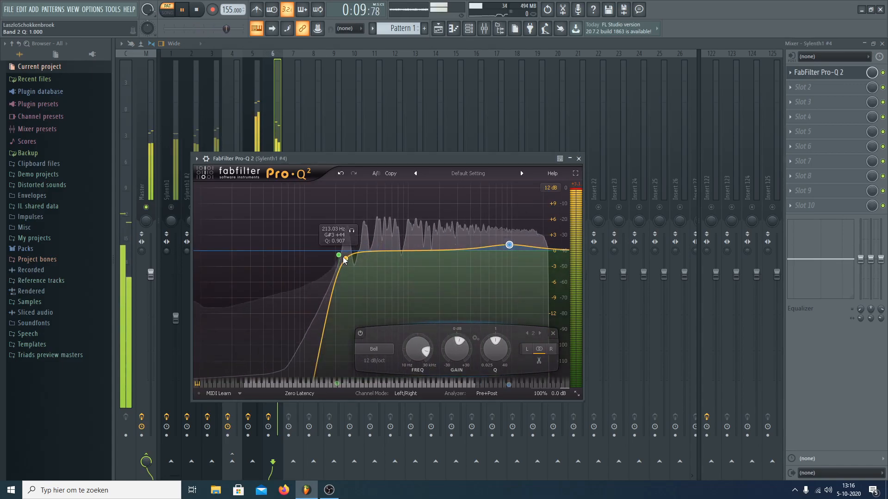
- Reactivate all mixer tracks and slightly raise the faders of Sylenth1 #3, Sylenth1 (to about -6.1 dB) and Serum_x64
{"action": "left_click", "coordinate": [273, 131]}
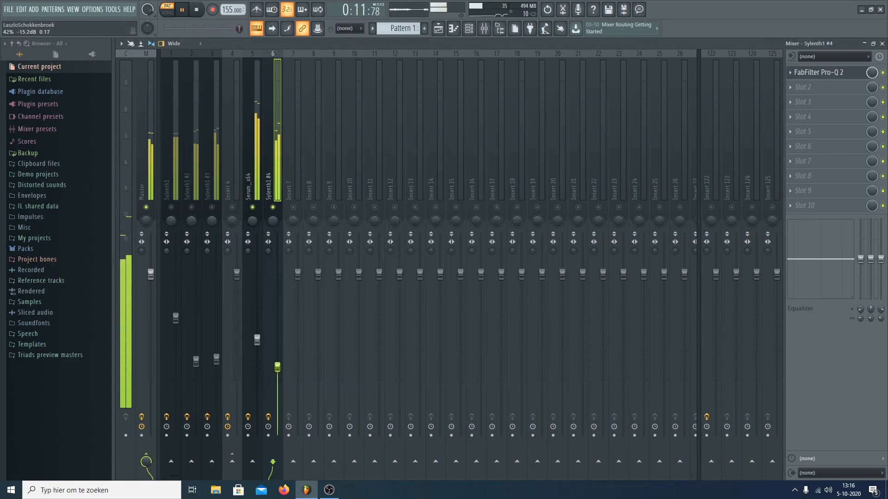
{"action": "left_click", "coordinate": [211, 207]}
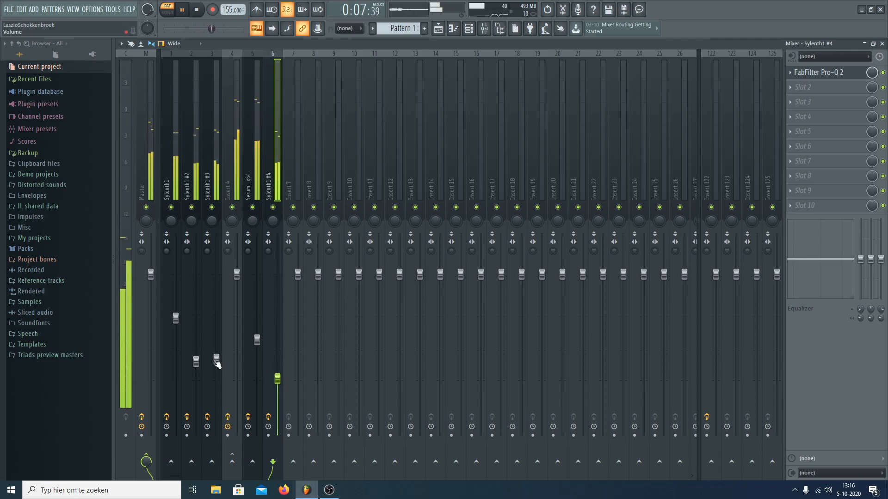
{"action": "left_click_drag", "start_coordinate": [217, 363], "coordinate": [216, 359]}
{"action": "left_click_drag", "start_coordinate": [176, 320], "coordinate": [177, 316]}
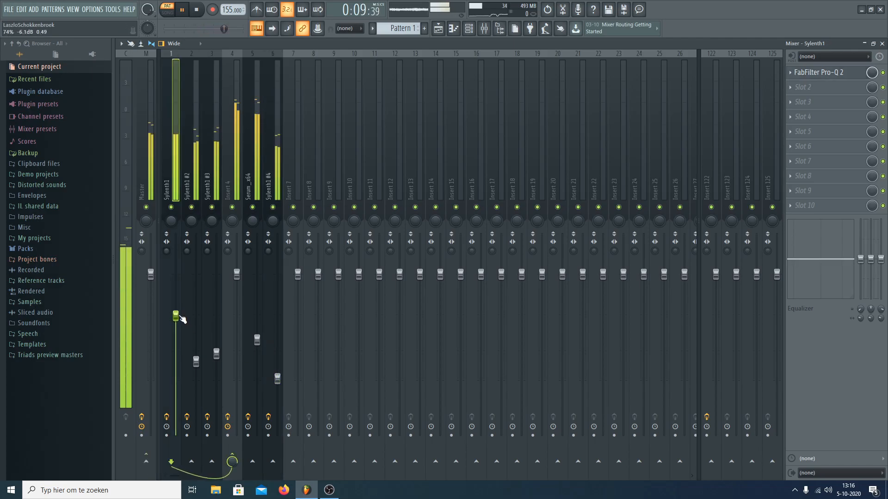
{"action": "left_click_drag", "start_coordinate": [257, 341], "coordinate": [257, 339]}
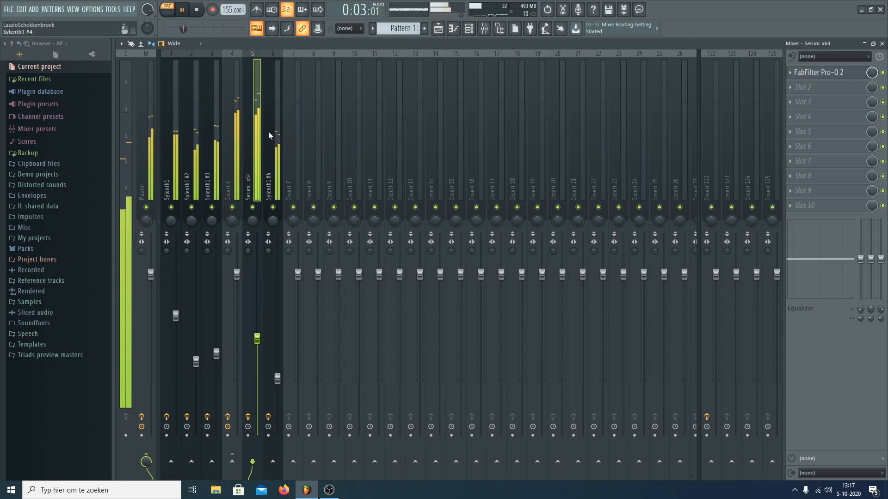
- Replay the full pattern, check the Insert 4, Serum_x64 and Sylenth1 #4 tracks, and slightly raise the Sylenth1 #4 fader
{"action": "key", "text": "space"}
{"action": "key", "text": "F9"}
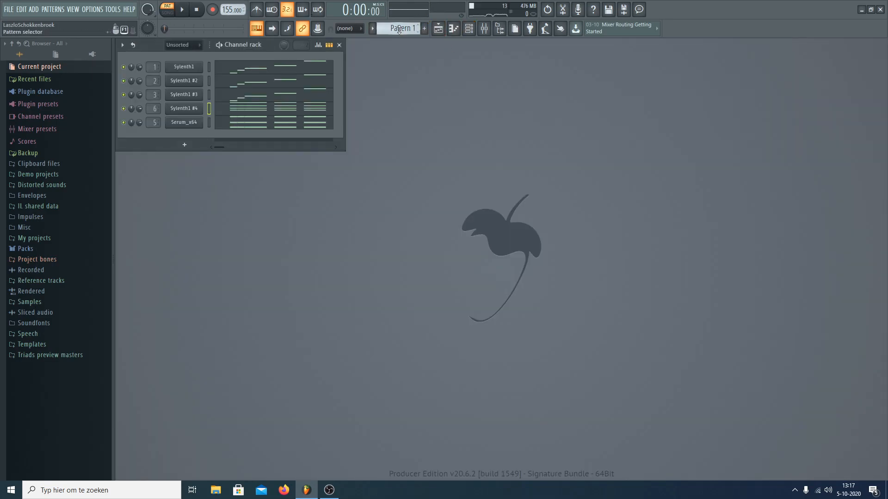
{"action": "left_click", "coordinate": [484, 29]}
{"action": "key", "text": "space"}
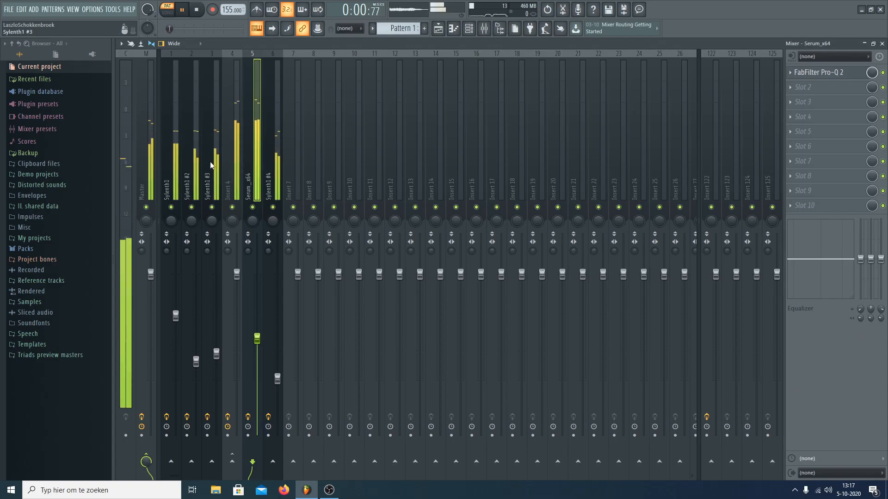
{"action": "left_click", "coordinate": [239, 153]}
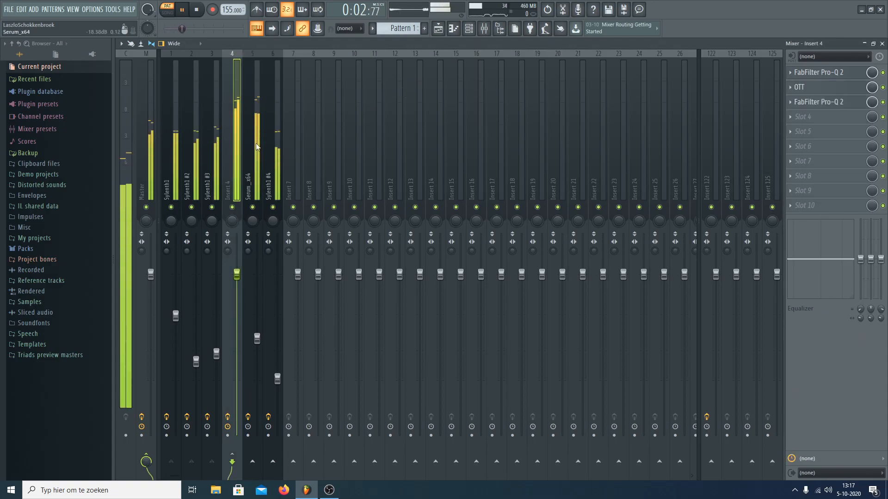
{"action": "left_click", "coordinate": [257, 147]}
{"action": "left_click", "coordinate": [278, 149]}
{"action": "left_click_drag", "start_coordinate": [276, 375], "coordinate": [276, 371]}
- Add another Sylenth1 instance to the channel rack and load the Sub preset in it
{"action": "left_click", "coordinate": [481, 28]}
{"action": "left_click", "coordinate": [33, 9]}
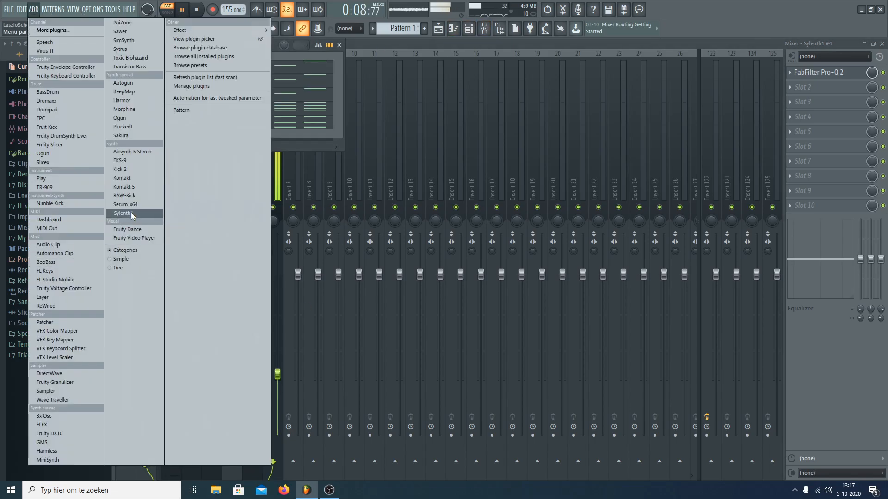
{"action": "left_click", "coordinate": [122, 213]}
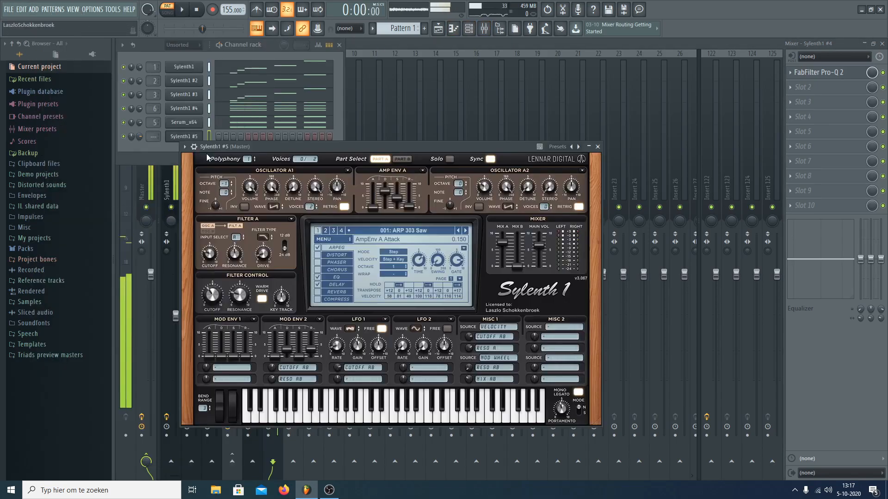
{"action": "left_click", "coordinate": [184, 146]}
{"action": "mouse_move", "coordinate": [195, 173]}
{"action": "mouse_move", "coordinate": [594, 370]}
{"action": "left_click", "coordinate": [498, 406]}
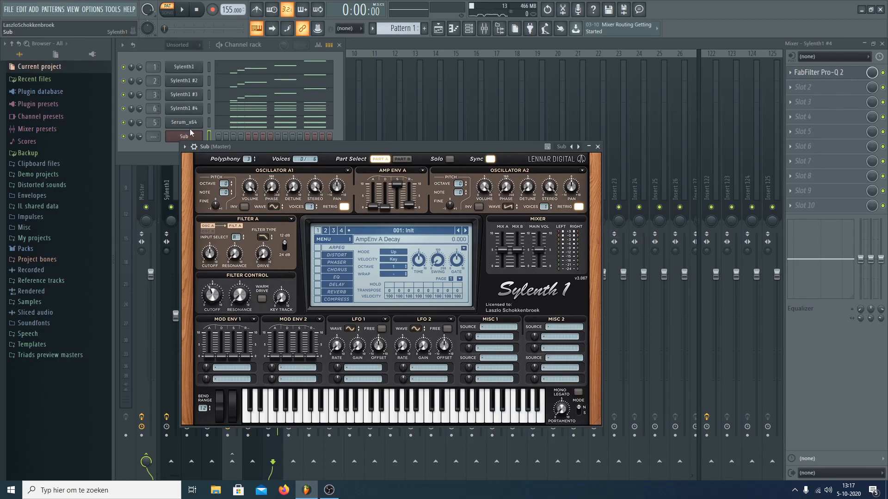
- Copy the low bass notes from Sylenth1 #4's piano roll and paste them into a new pattern
{"action": "left_click", "coordinate": [249, 124]}
{"action": "left_click", "coordinate": [468, 28]}
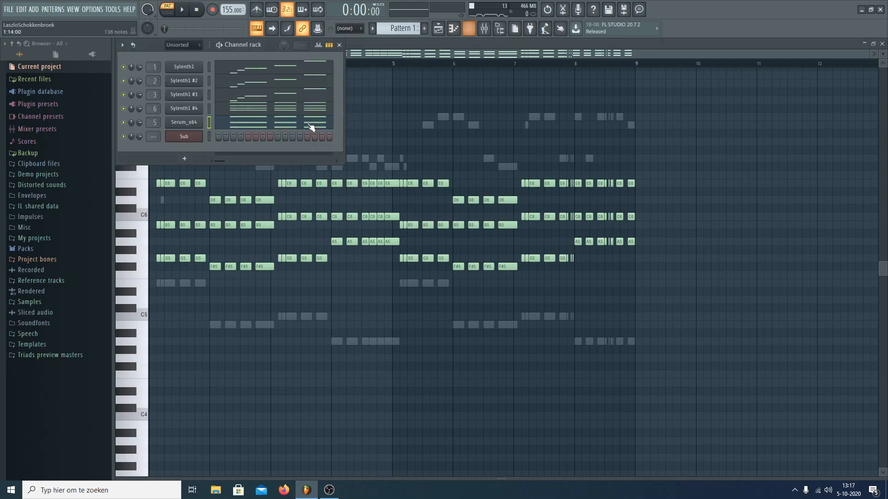
{"action": "left_click", "coordinate": [309, 133]}
{"action": "left_click_drag", "start_coordinate": [748, 397], "coordinate": [35, 287]}
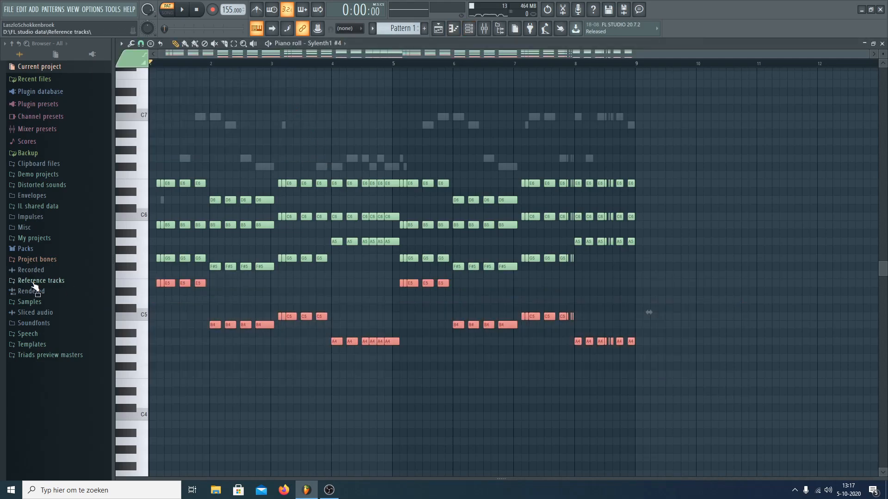
{"action": "left_click", "coordinate": [424, 29]}
{"action": "key", "text": "Return"}
{"action": "key", "text": "ctrl+v"}
- Preview the pasted bass notes and remove them from Sylenth1 #4 in the new pattern
{"action": "key", "text": "space"}
{"action": "key", "text": "space"}
{"action": "key", "text": "Delete"}
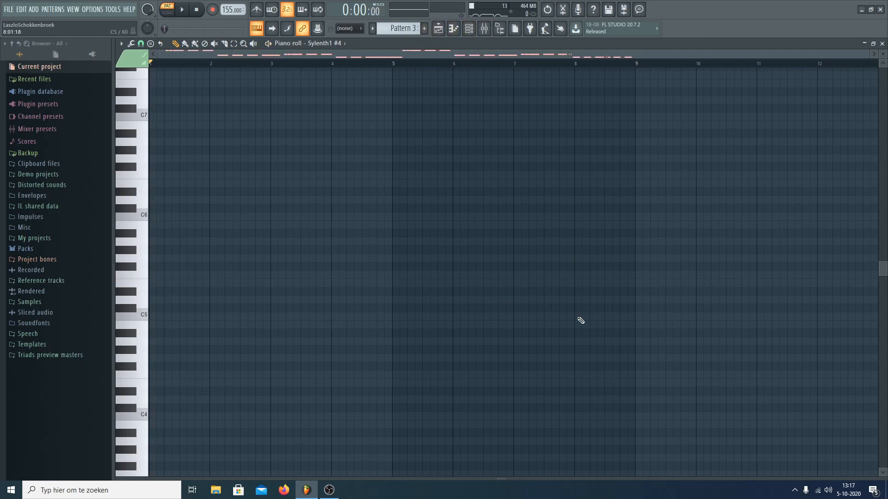
- Cut the Pattern 3 notes from the Sylenth1 #4 channel and paste them into the Sub channel
{"action": "left_click", "coordinate": [473, 29]}
{"action": "right_click", "coordinate": [193, 108]}
{"action": "left_click", "coordinate": [303, 109]}
{"action": "right_click", "coordinate": [187, 140]}
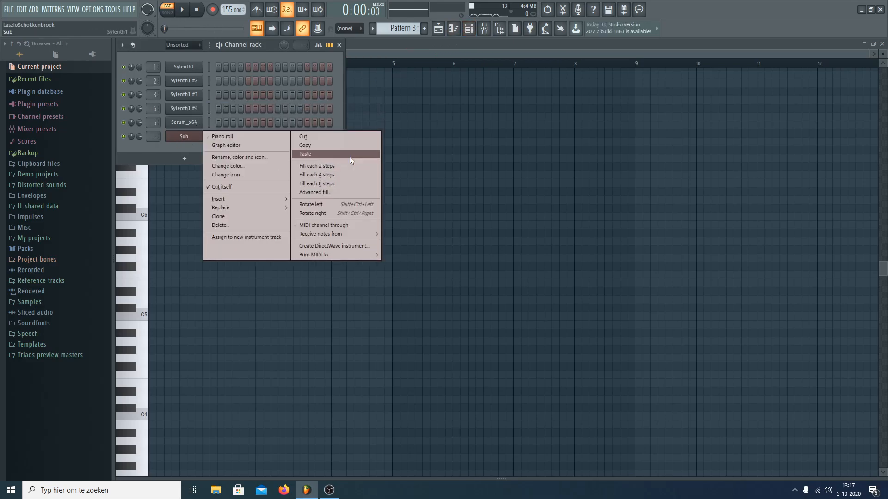
{"action": "left_click", "coordinate": [350, 157]}
- Route the Sub channel to mixer track 7 and return to the playlist
{"action": "left_click", "coordinate": [187, 139]}
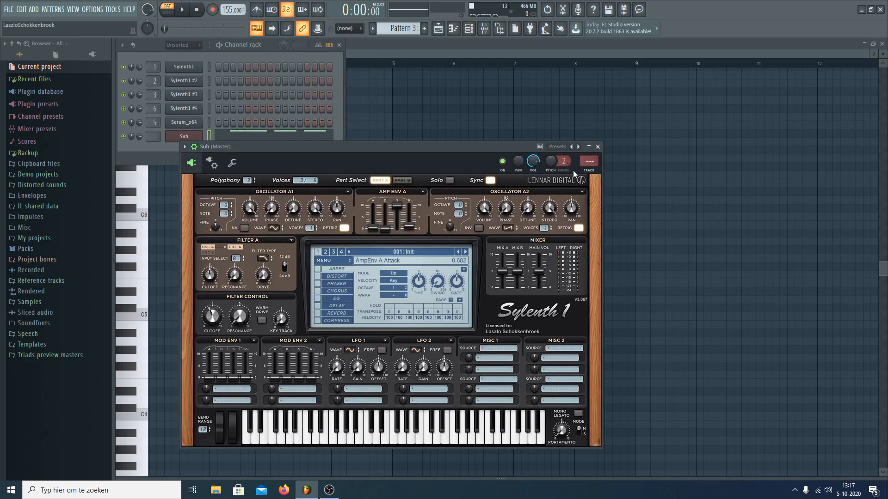
{"action": "key", "text": "F9"}
{"action": "key", "text": "F5"}
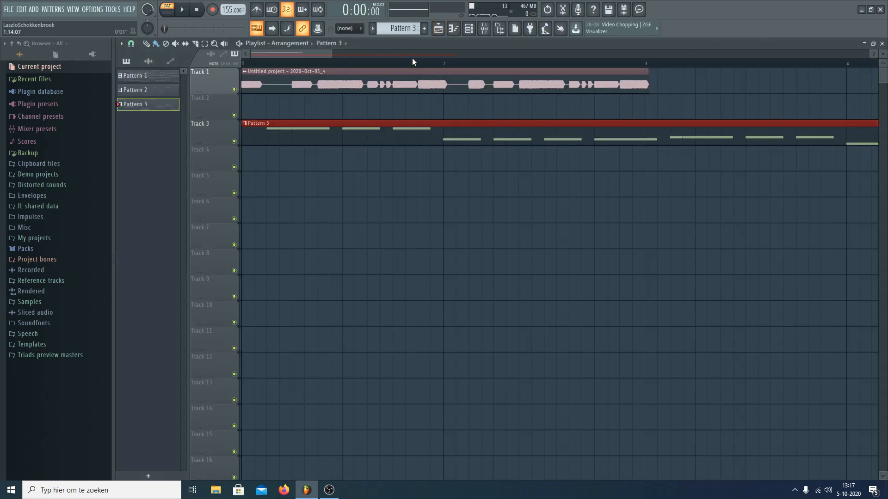
- Move the audio recording clip on Track 1 out to about bar 24
{"action": "scroll", "coordinate": [362, 64], "scroll_direction": "down", "scroll_amount": 7}
{"action": "left_click_drag", "start_coordinate": [288, 86], "coordinate": [884, 77]}
{"action": "scroll", "coordinate": [401, 31], "scroll_direction": "up", "scroll_amount": 2}
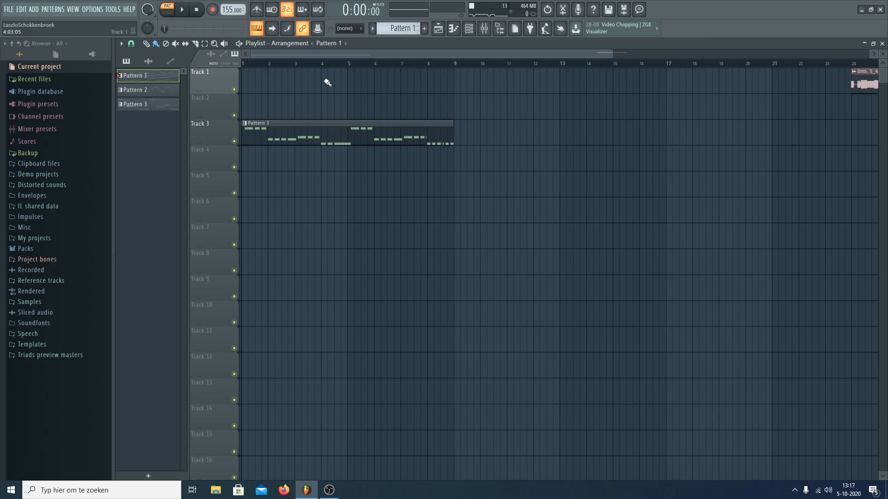
- Place Pattern 1 at the start of Track 1 and move the Pattern 3 clip down to Track 4
{"action": "left_click_drag", "start_coordinate": [326, 83], "coordinate": [173, 71]}
{"action": "key", "text": "space"}
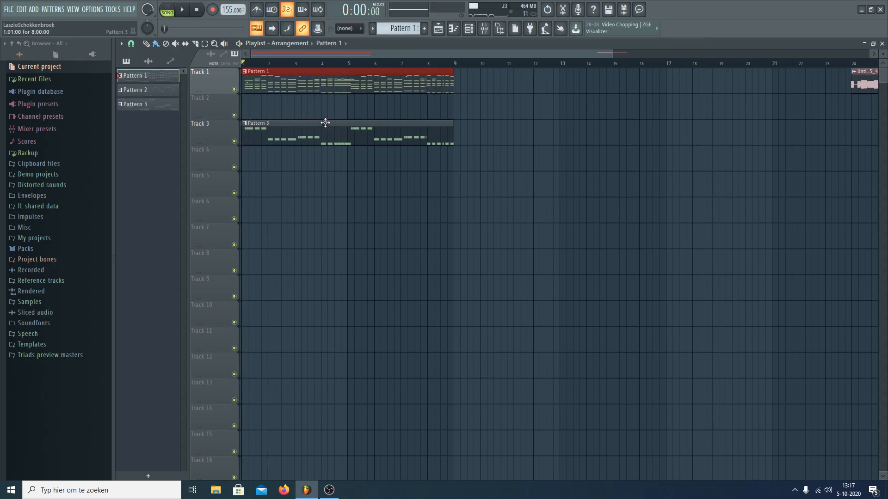
{"action": "left_click_drag", "start_coordinate": [323, 123], "coordinate": [293, 156]}
- Lower the volume fader of the Sub mixer track during playback
{"action": "left_click", "coordinate": [483, 35]}
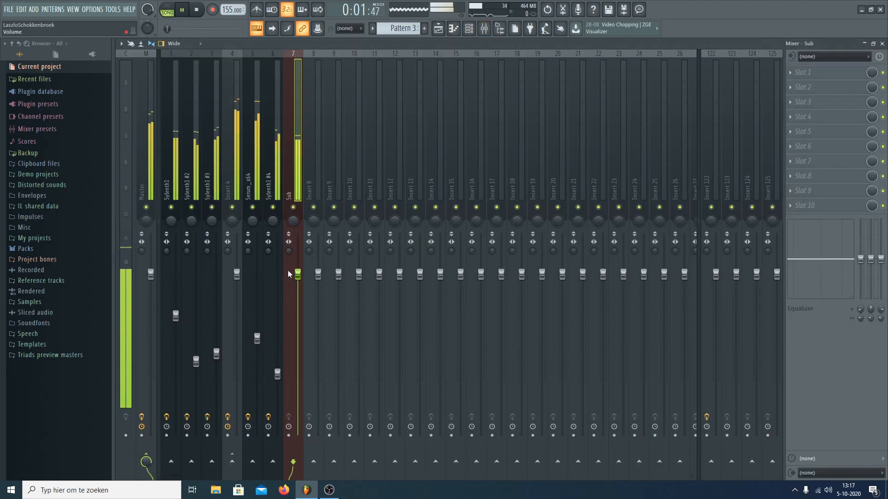
{"action": "left_click_drag", "start_coordinate": [298, 275], "coordinate": [298, 323]}
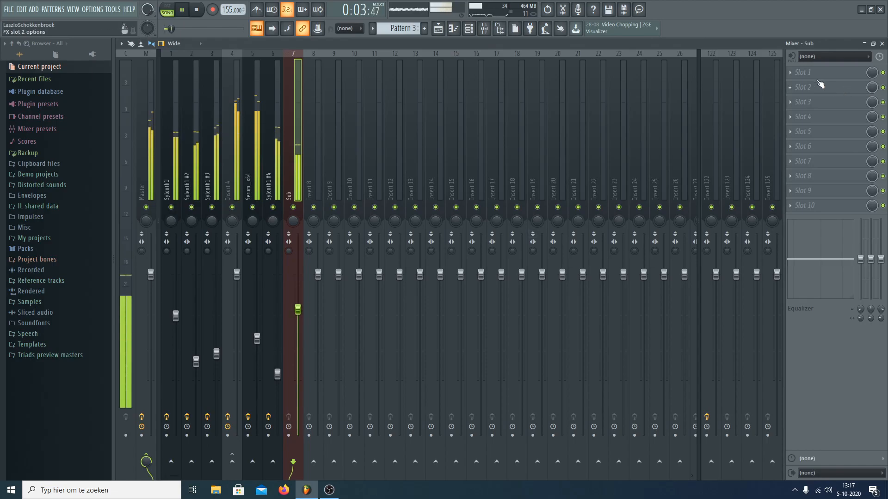
- Add FabFilter Pro-Q 2 to the Sub mixer track with a 24 dB/oct High Cut at about 375 Hz
{"action": "left_click", "coordinate": [817, 81]}
{"action": "left_click", "coordinate": [675, 167]}
{"action": "mouse_move", "coordinate": [284, 180]}
{"action": "left_mouse_down"}
{"action": "mouse_move", "coordinate": [302, 191]}
{"action": "mouse_move", "coordinate": [287, 192]}
{"action": "mouse_move", "coordinate": [301, 179]}
{"action": "mouse_move", "coordinate": [292, 185]}
{"action": "left_mouse_up"}
{"action": "left_click", "coordinate": [219, 277]}
{"action": "left_click", "coordinate": [237, 331]}
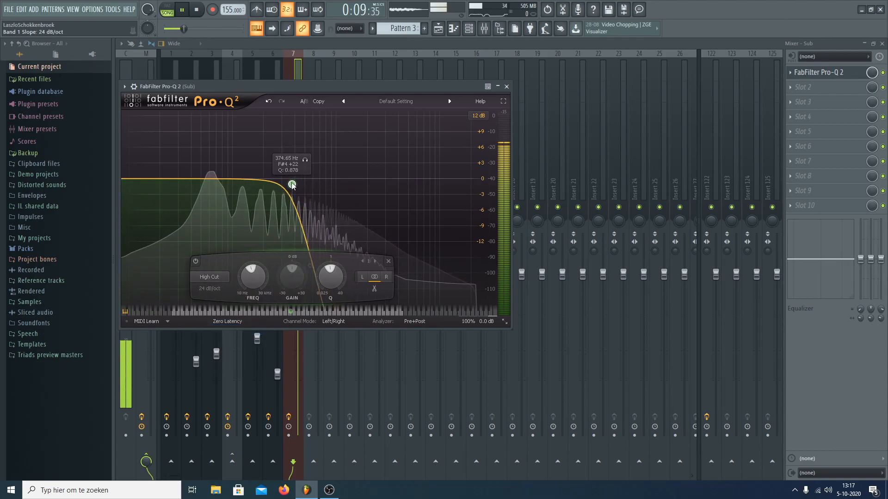
{"action": "left_click", "coordinate": [506, 86]}
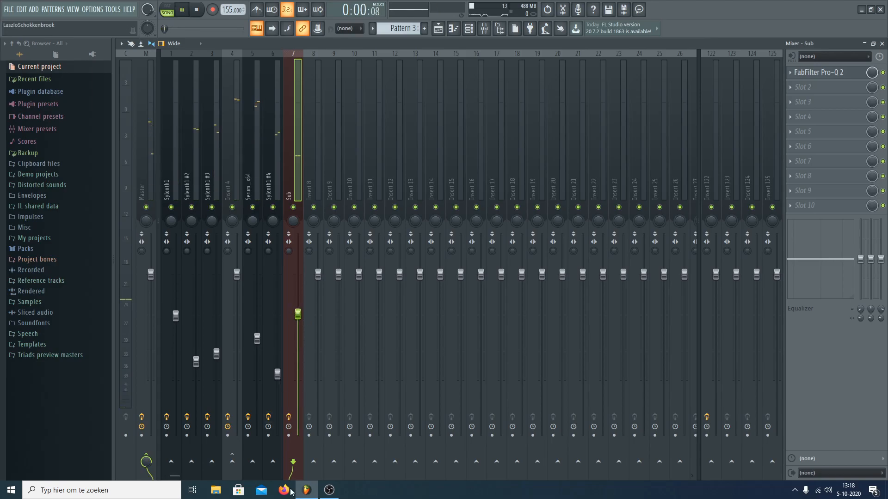
- Replay the song, slightly raise the Sylenth1 #4 mixer volume and slightly lower the Sub volume
{"action": "key", "text": "space"}
{"action": "left_click", "coordinate": [329, 490]}
{"action": "left_click", "coordinate": [329, 490]}
{"action": "key", "text": "space"}
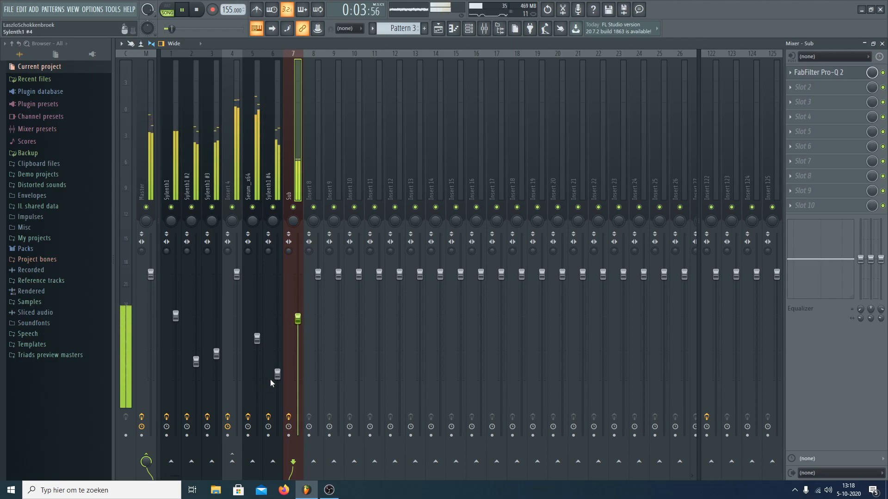
{"action": "left_click_drag", "start_coordinate": [277, 374], "coordinate": [281, 371]}
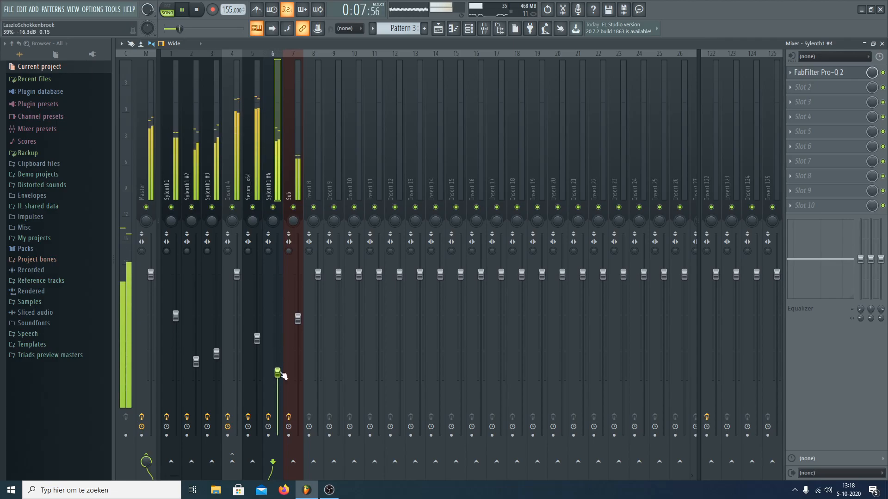
{"action": "left_click_drag", "start_coordinate": [298, 326], "coordinate": [298, 327]}
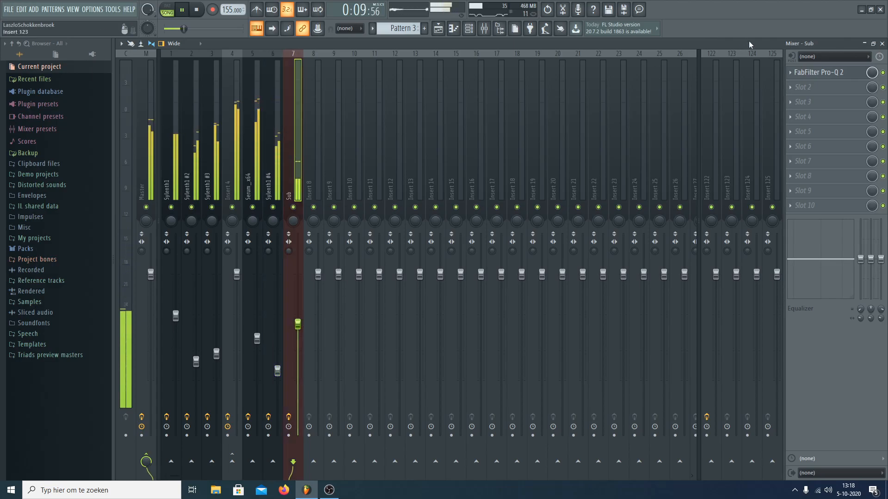
- Transpose both groups of E3 notes in the Sub channel's Pattern 3 down one octave
{"action": "left_click", "coordinate": [882, 43]}
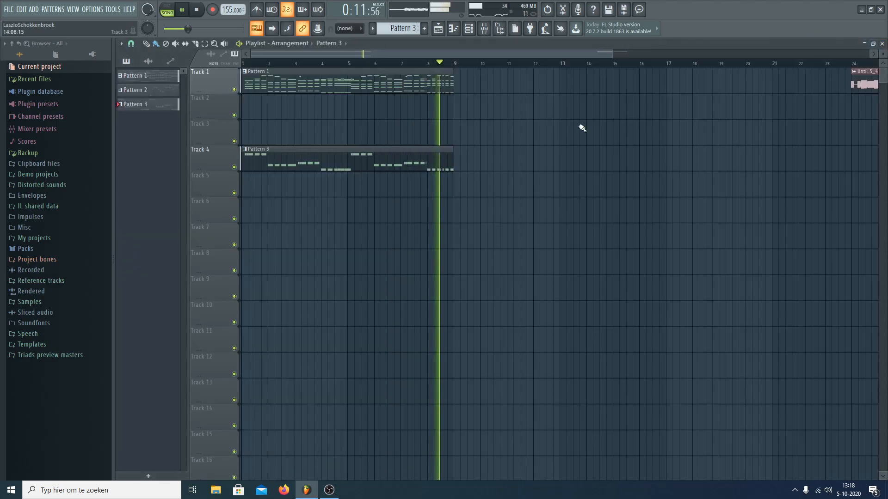
{"action": "key", "text": "F5"}
{"action": "left_click", "coordinate": [485, 28]}
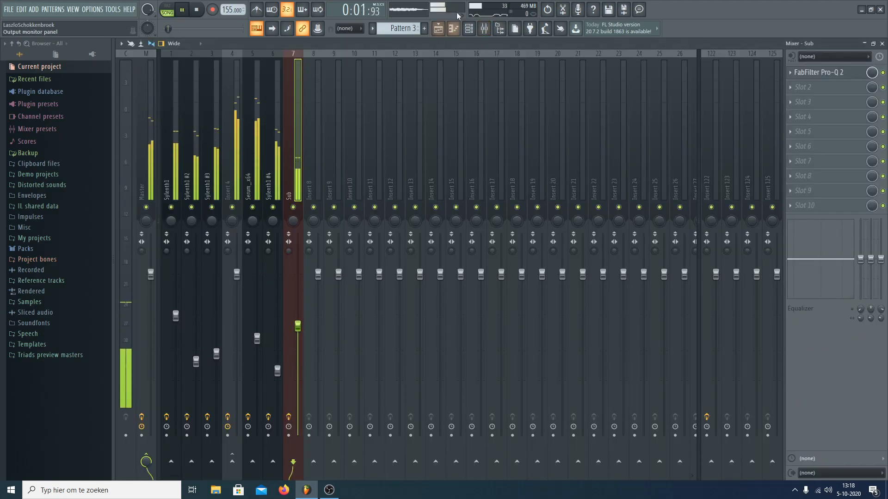
{"action": "left_click", "coordinate": [438, 28]}
{"action": "key", "text": "space"}
{"action": "double_click", "coordinate": [279, 150]}
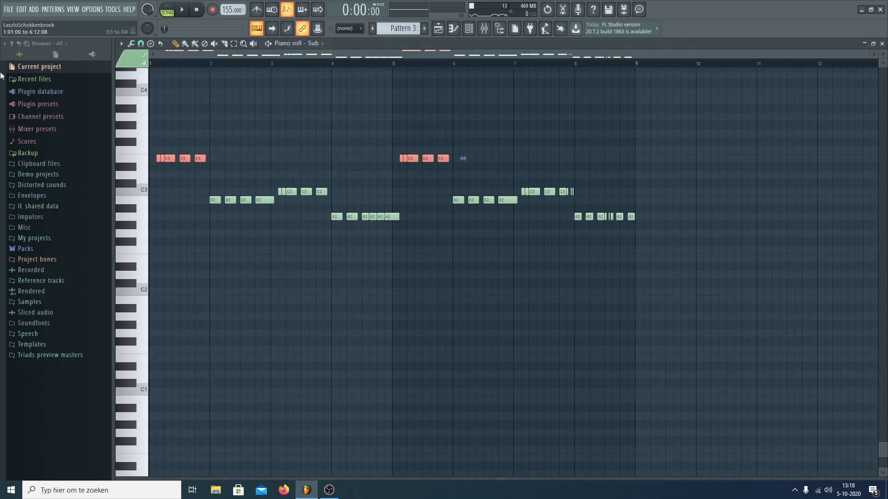
{"action": "key", "text": "ctrl+Down"}
- Play the song and set the Sub mixer track's volume to about -7.1 dB
{"action": "key", "text": "space"}
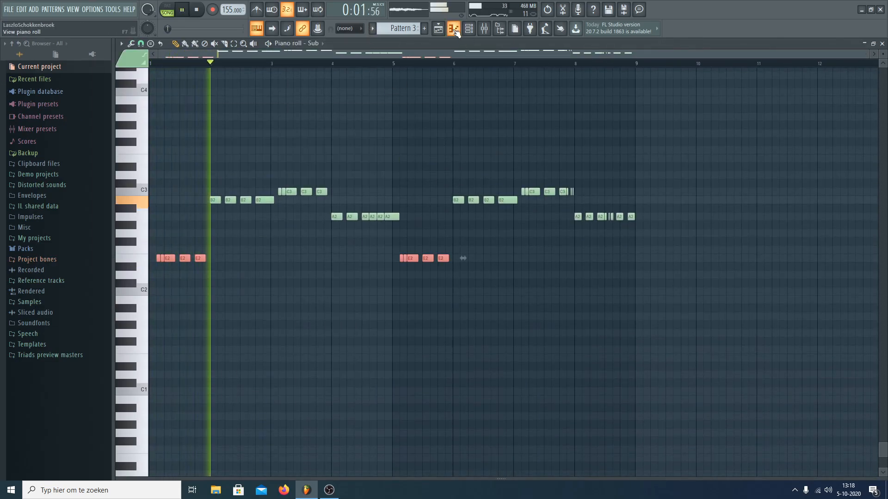
{"action": "key", "text": "F9"}
{"action": "left_click_drag", "start_coordinate": [302, 336], "coordinate": [300, 326]}
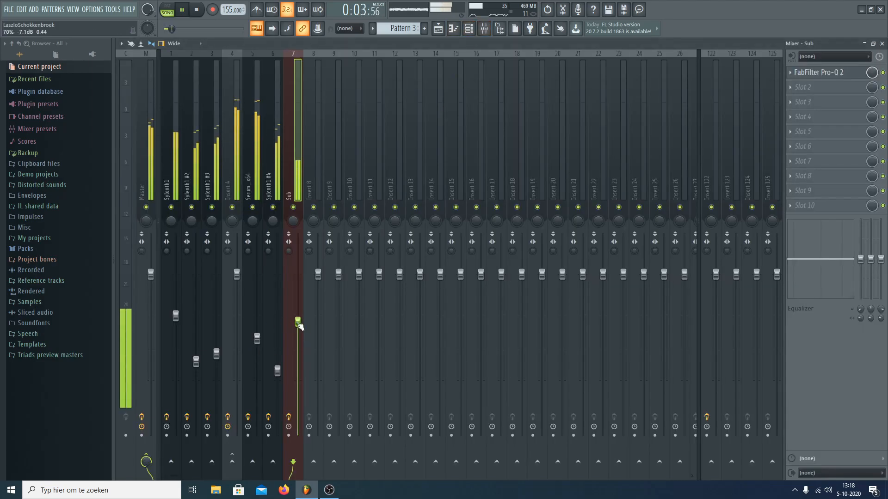
{"action": "left_click", "coordinate": [441, 29]}
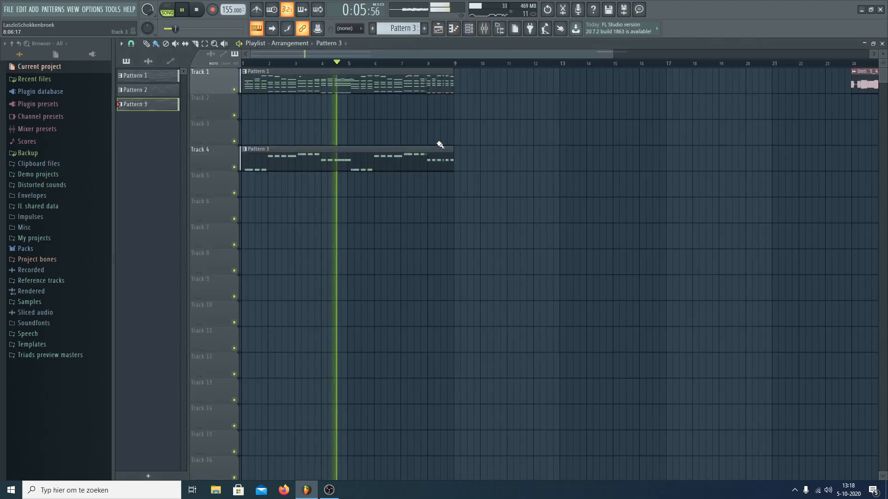
- Cut the Sylenth1 #4 notes from Pattern 1 and paste them into the same channel in the new Pattern 4
{"action": "left_click", "coordinate": [474, 30]}
{"action": "key", "text": "space"}
{"action": "scroll", "coordinate": [402, 28], "scroll_direction": "up", "scroll_amount": 2}
{"action": "right_click", "coordinate": [185, 111]}
{"action": "left_click", "coordinate": [327, 106]}
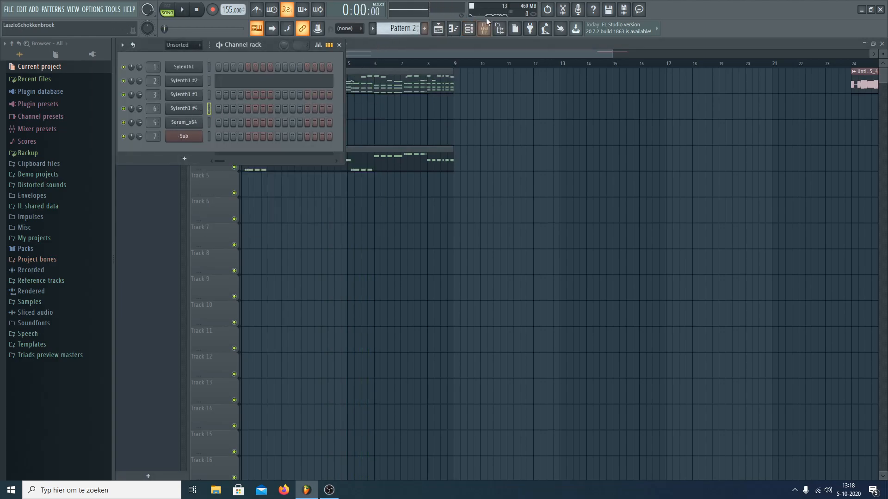
{"action": "scroll", "coordinate": [392, 28], "scroll_direction": "down", "scroll_amount": 1}
{"action": "right_click", "coordinate": [185, 108]}
{"action": "left_click", "coordinate": [310, 124]}
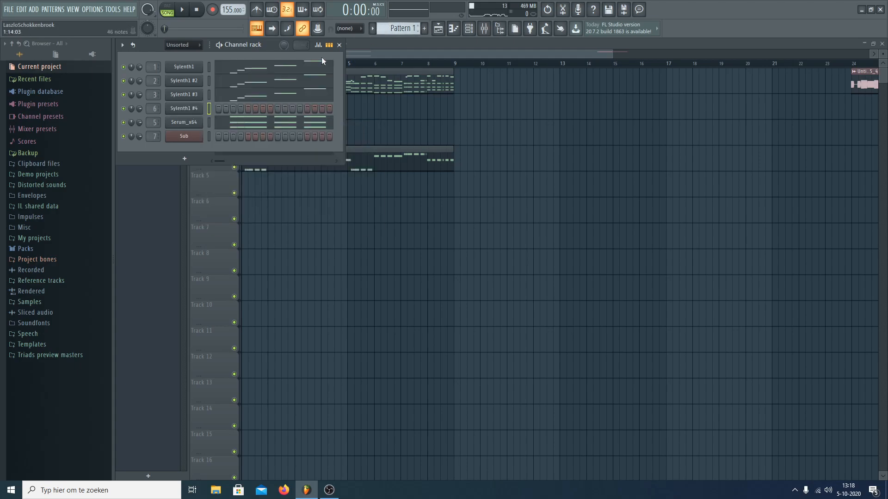
- Cut the Serum_x64 notes from Pattern 1 and paste them into the same channel in Pattern 4
{"action": "right_click", "coordinate": [200, 121]}
{"action": "left_click", "coordinate": [348, 121]}
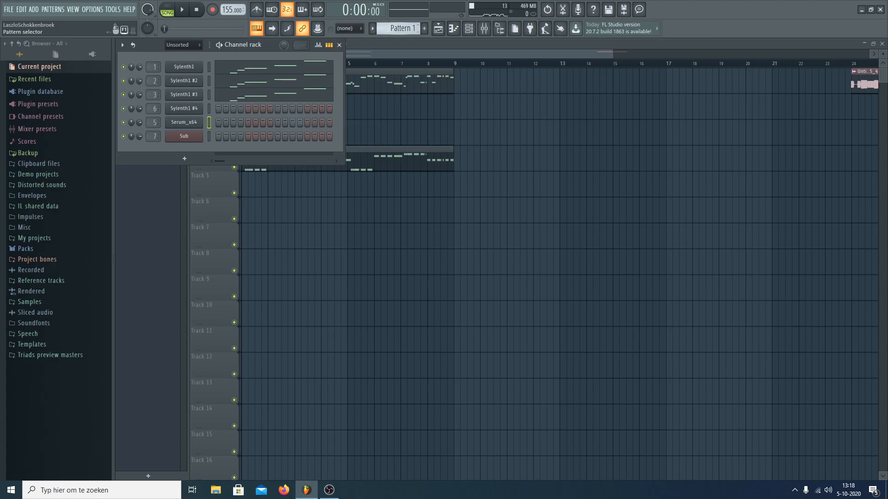
{"action": "scroll", "coordinate": [385, 29], "scroll_direction": "down", "scroll_amount": 3}
{"action": "right_click", "coordinate": [200, 118]}
{"action": "left_click", "coordinate": [326, 142]}
- Place Pattern 4 at the start of Track 3, move Pattern 3 to Track 5, and play the arrangement
{"action": "left_click_drag", "start_coordinate": [453, 125], "coordinate": [167, 124]}
{"action": "left_click_drag", "start_coordinate": [301, 161], "coordinate": [301, 186]}
{"action": "key", "text": "space"}
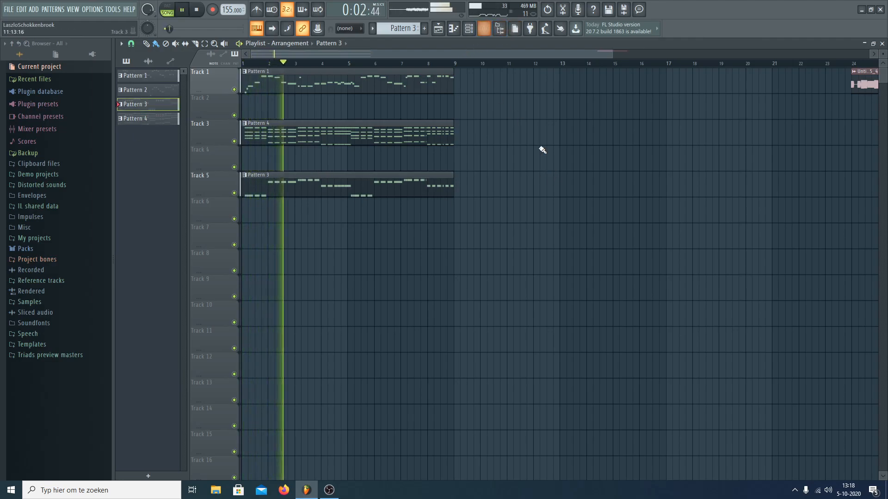
- Cut the notes of the Sylenth1 #2 channel in Pattern 2
{"action": "left_click", "coordinate": [471, 31]}
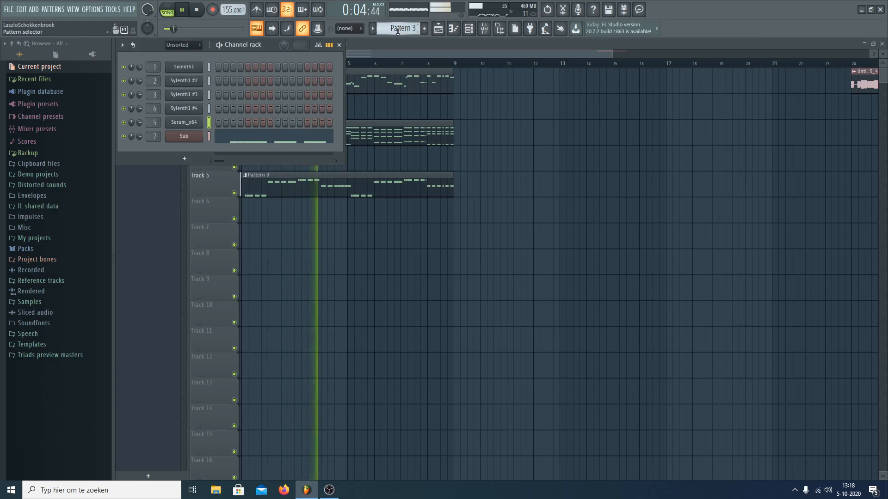
{"action": "scroll", "coordinate": [420, 27], "scroll_direction": "up", "scroll_amount": 1}
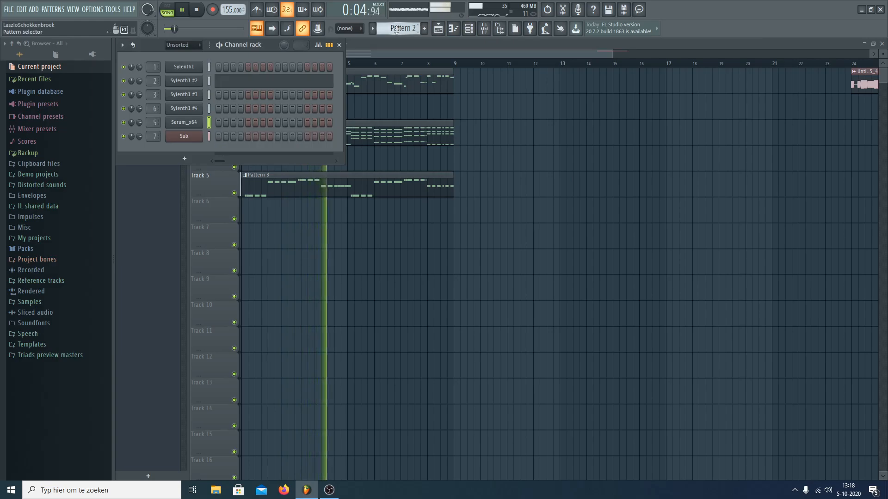
{"action": "right_click", "coordinate": [197, 81]}
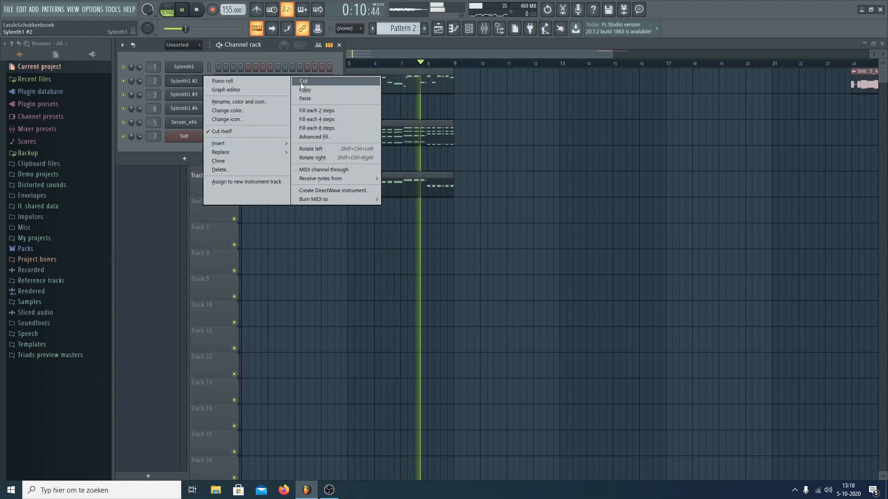
{"action": "left_click", "coordinate": [334, 83]}
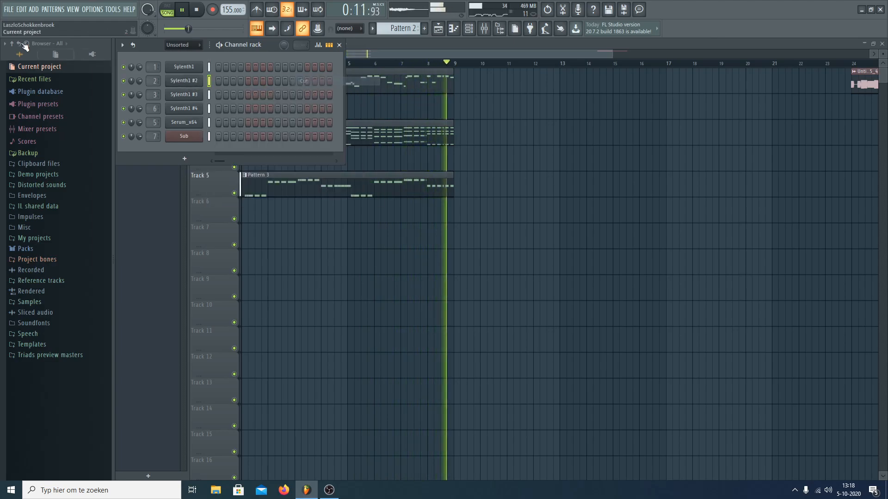
- Stop playback, add a new Sylenth1 channel and paste the cut Pattern 2 notes into it
{"action": "key", "text": "space"}
{"action": "left_click", "coordinate": [34, 9]}
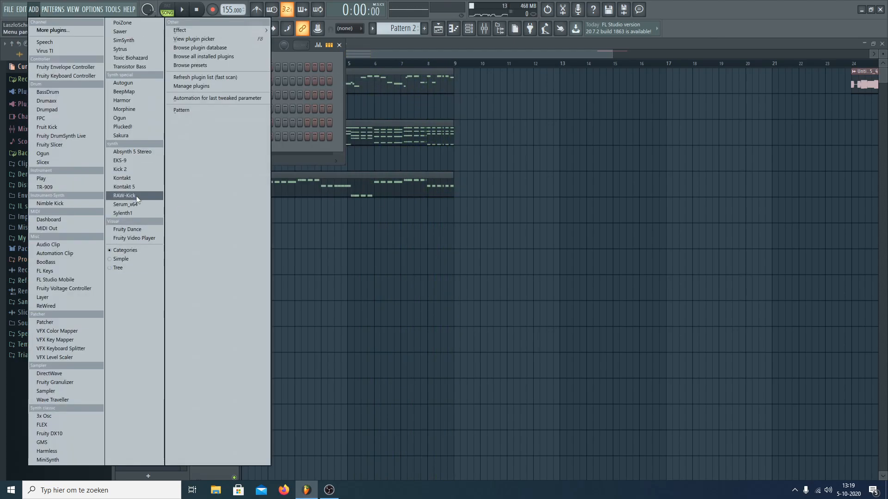
{"action": "left_click", "coordinate": [130, 215]}
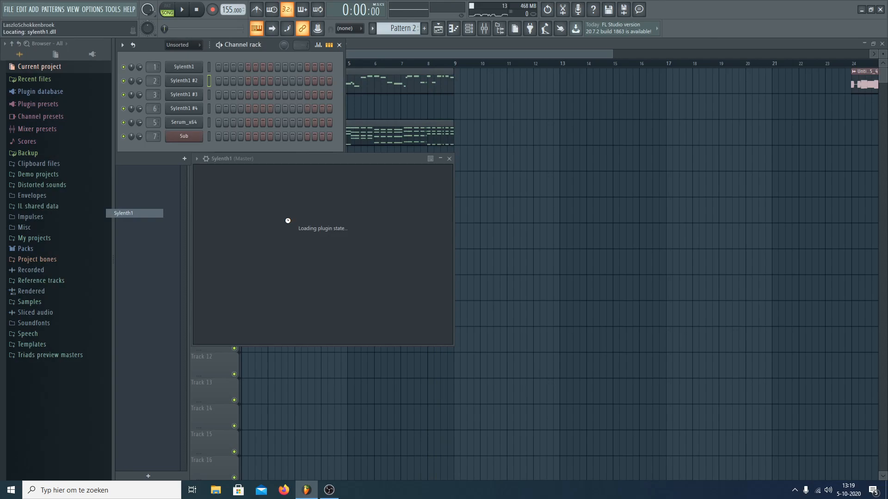
{"action": "right_click", "coordinate": [185, 153]}
{"action": "left_click", "coordinate": [330, 169]}
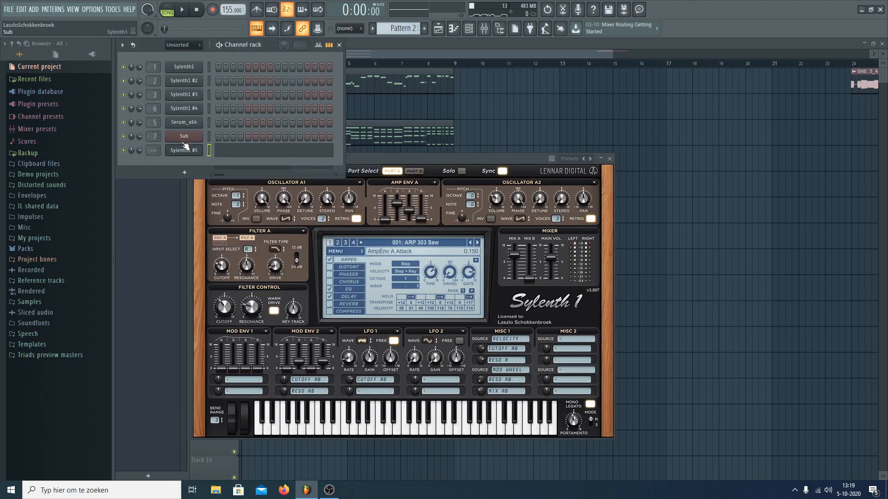
- Replace the ARP 303 Saw preset in the new Sylenth1 with a blank Init preset
{"action": "left_click_drag", "start_coordinate": [407, 159], "coordinate": [443, 152]}
{"action": "left_click", "coordinate": [376, 242]}
{"action": "mouse_move", "coordinate": [387, 257]}
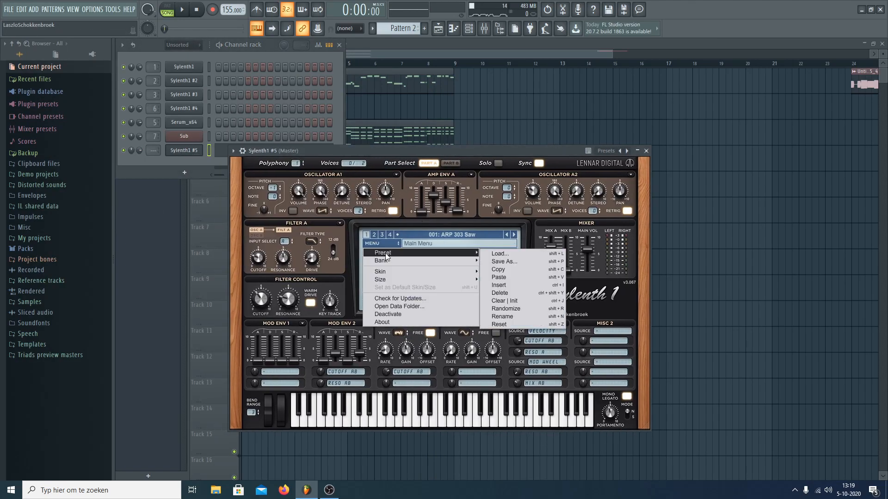
{"action": "left_click", "coordinate": [519, 285]}
- Play the Sylenth1 #5 melody in the piano roll and select its notes from bar 5 to bar 9
{"action": "left_click", "coordinate": [157, 53]}
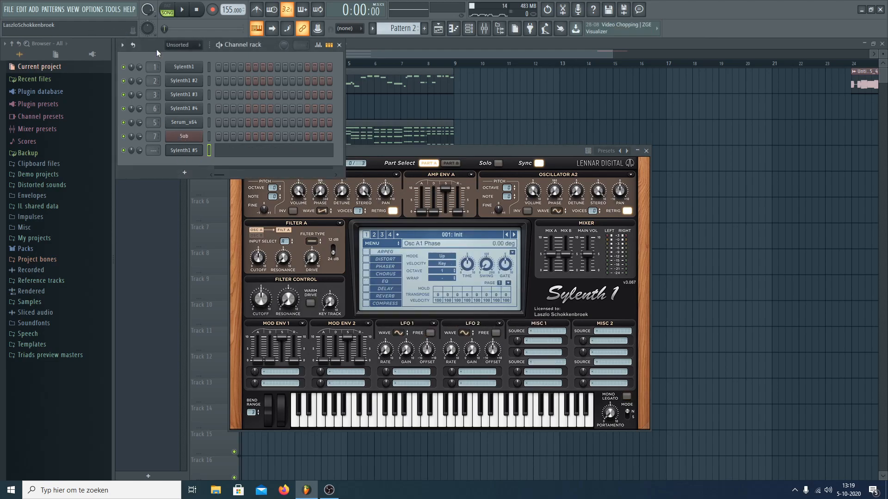
{"action": "left_click", "coordinate": [267, 150]}
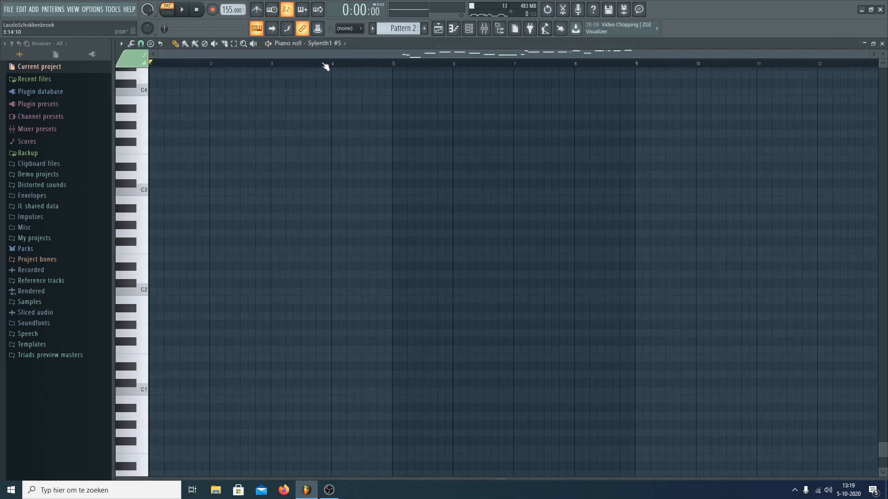
{"action": "scroll", "coordinate": [500, 182], "scroll_direction": "up", "scroll_amount": 10}
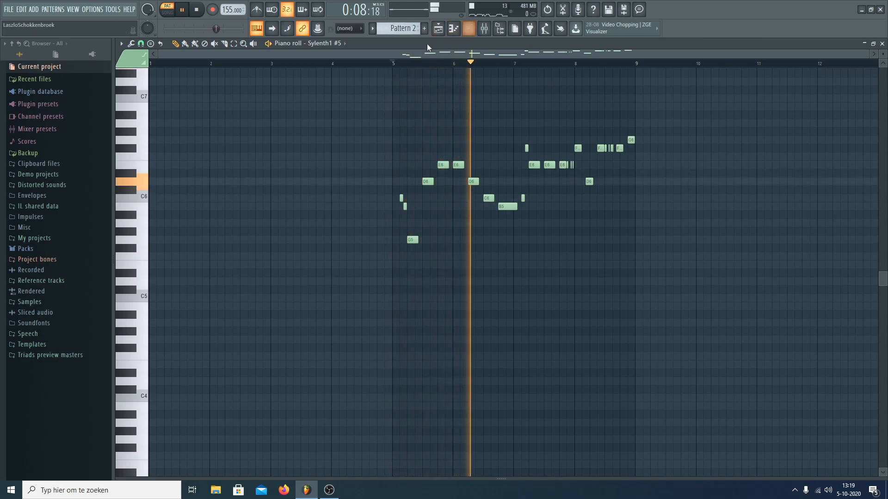
{"action": "key", "text": "space"}
{"action": "left_click_drag", "start_coordinate": [391, 63], "coordinate": [631, 78]}
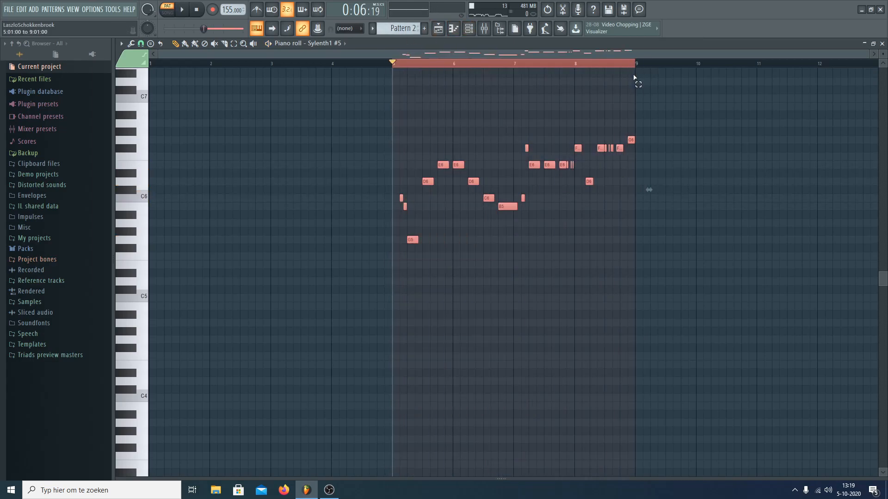
{"action": "left_click", "coordinate": [468, 28]}
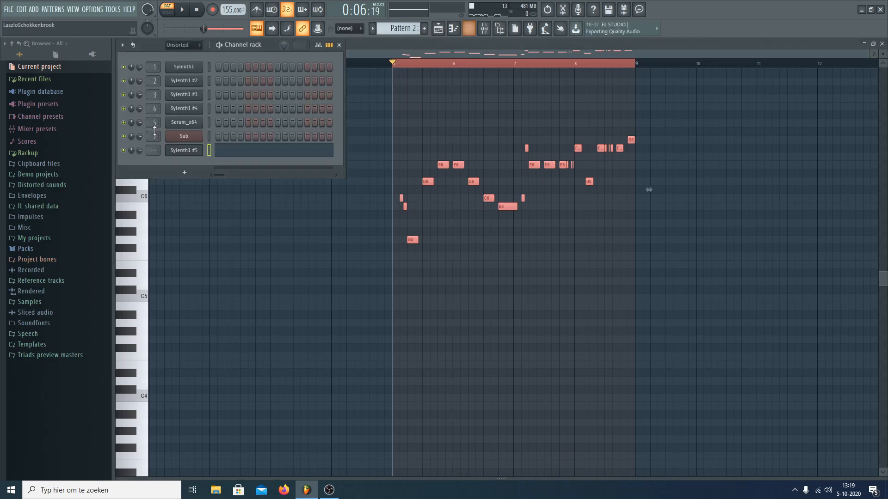
- Open Sylenth1 #5, start playback and set oscillator A1 to 6 voices with retrigger off
{"action": "left_click", "coordinate": [197, 156]}
{"action": "key", "text": "space"}
{"action": "left_click_drag", "start_coordinate": [458, 208], "coordinate": [460, 212]}
{"action": "left_click_drag", "start_coordinate": [359, 212], "coordinate": [382, 172]}
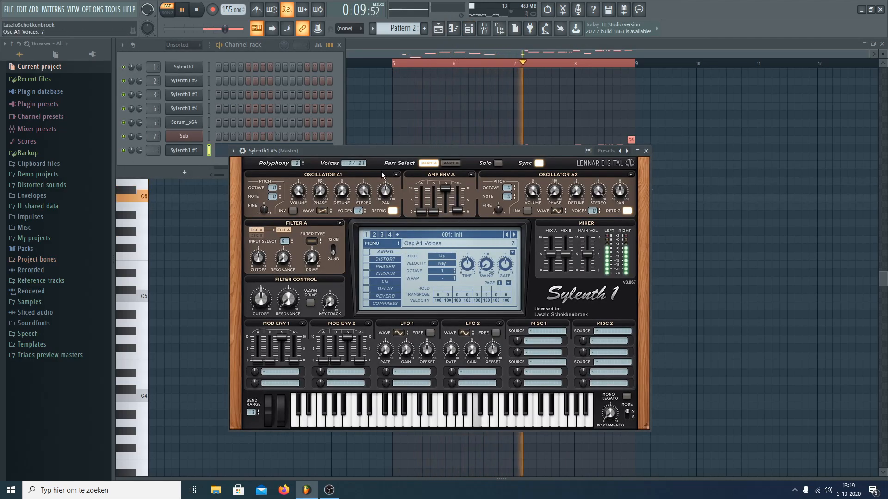
{"action": "left_click", "coordinate": [365, 212]}
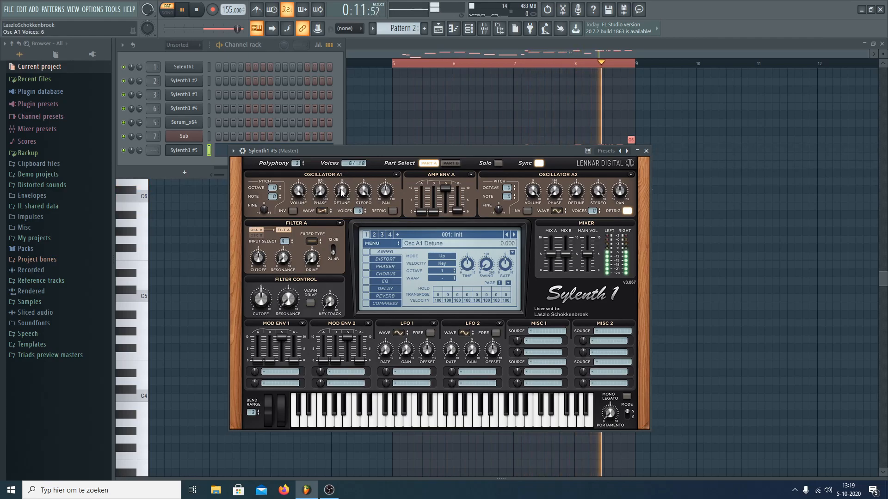
- Set oscillator A2 to a saw wave with more voices, retrigger off and a detune of about 6.2
{"action": "left_click", "coordinate": [557, 211]}
{"action": "left_click", "coordinate": [570, 228]}
{"action": "left_click_drag", "start_coordinate": [592, 211], "coordinate": [597, 167]}
{"action": "left_click", "coordinate": [626, 211]}
{"action": "left_click_drag", "start_coordinate": [575, 194], "coordinate": [599, 117]}
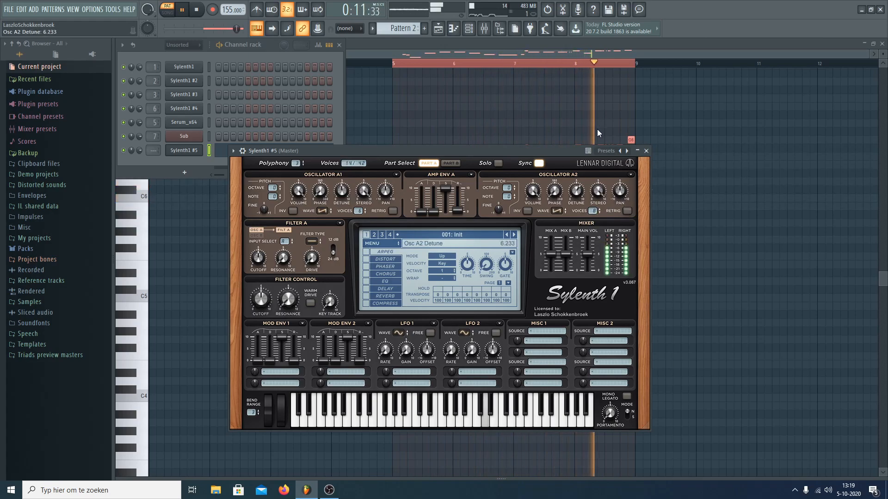
- In part B, raise oscillator B1's octave and voices, turn off retrigger and set its detune to about 5.9
{"action": "left_click", "coordinate": [451, 163]}
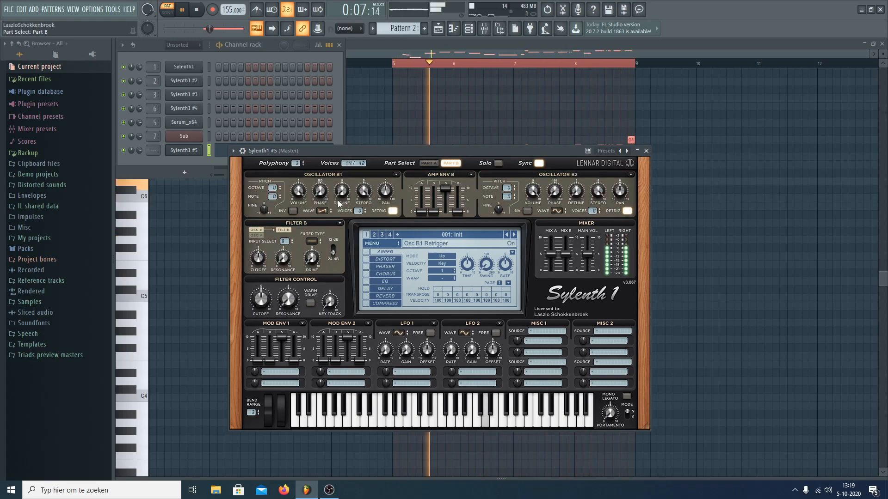
{"action": "left_click_drag", "start_coordinate": [272, 189], "coordinate": [273, 181]}
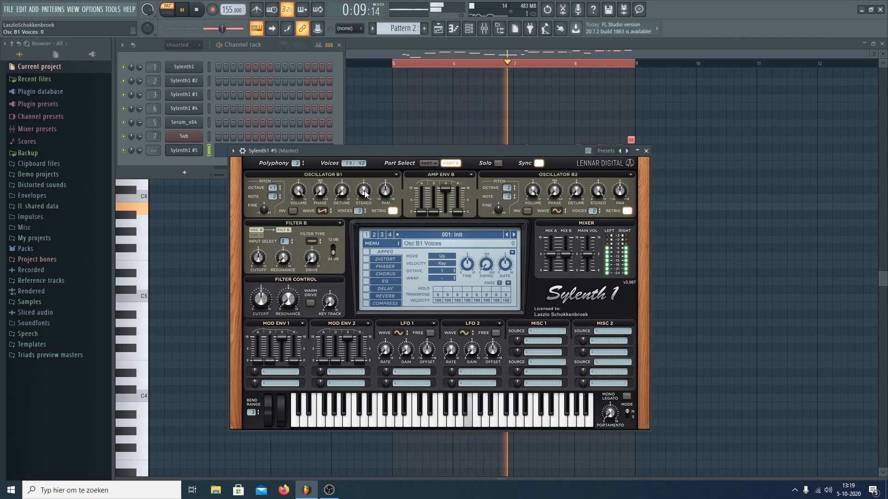
{"action": "left_click_drag", "start_coordinate": [358, 211], "coordinate": [405, 159]}
{"action": "left_click", "coordinate": [392, 211]}
{"action": "left_click_drag", "start_coordinate": [342, 191], "coordinate": [362, 155]}
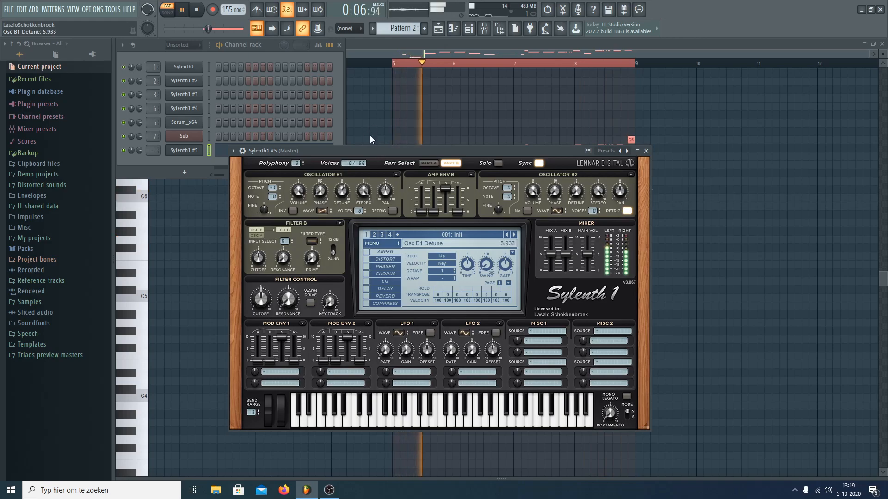
- Set oscillator B2 to a saw wave, turn off retrigger and raise its voices
{"action": "left_click", "coordinate": [557, 211]}
{"action": "left_click", "coordinate": [566, 225]}
{"action": "left_click_drag", "start_coordinate": [592, 211], "coordinate": [615, 177]}
{"action": "left_click", "coordinate": [627, 211]}
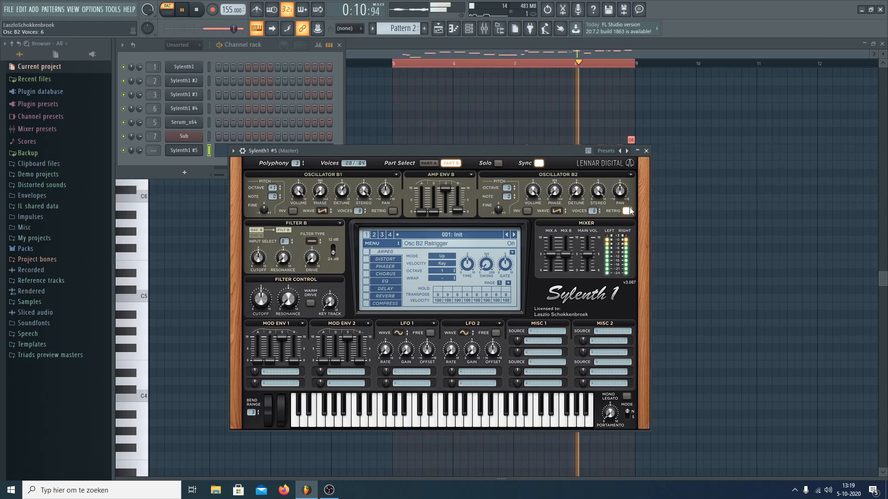
{"action": "left_click_drag", "start_coordinate": [600, 130], "coordinate": [596, 138]}
{"action": "left_click_drag", "start_coordinate": [593, 212], "coordinate": [580, 184]}
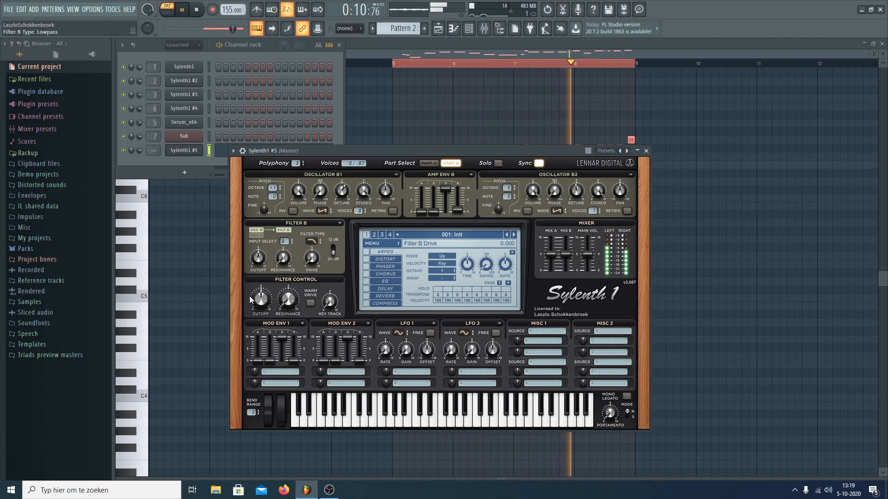
- Set filter A to lowpass at 12 dB, return to part B and set filter B's drive to about 0.667
{"action": "left_click", "coordinate": [429, 164]}
{"action": "left_click", "coordinate": [312, 241]}
{"action": "left_click", "coordinate": [335, 253]}
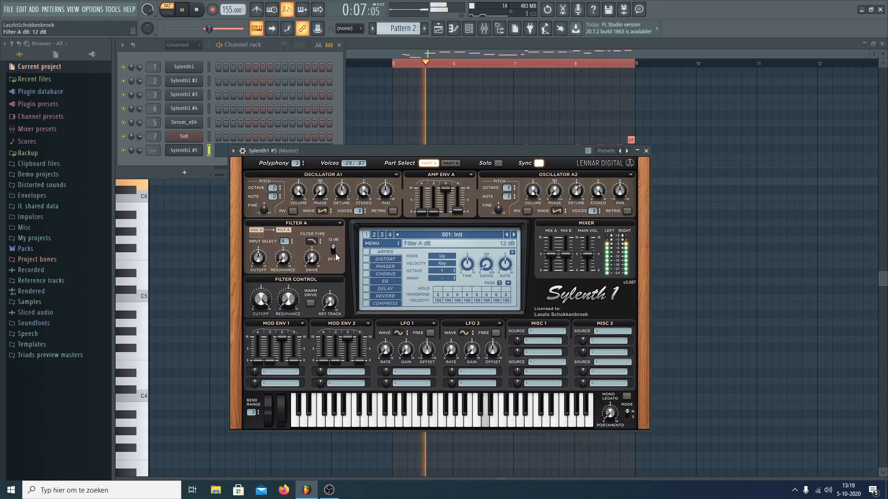
{"action": "left_click", "coordinate": [451, 163]}
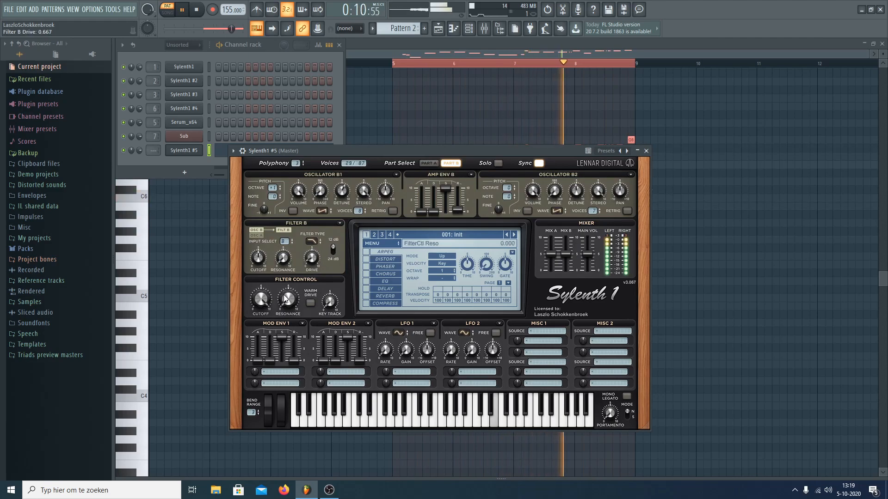
- Route LFO 1 to Pitch AB with a rate of 1/64D and a gain of about 1.333
{"action": "left_click", "coordinate": [410, 371]}
{"action": "left_click", "coordinate": [418, 348]}
{"action": "left_click_drag", "start_coordinate": [390, 351], "coordinate": [392, 339]}
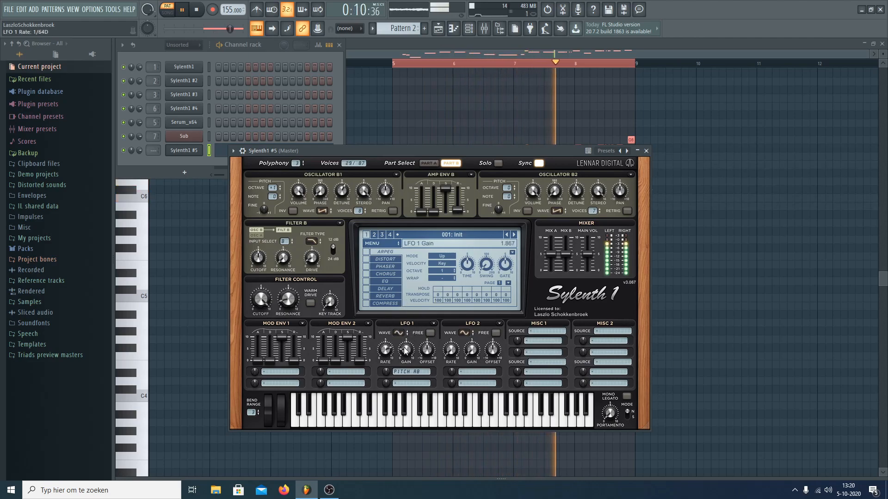
{"action": "left_click_drag", "start_coordinate": [386, 357], "coordinate": [405, 359]}
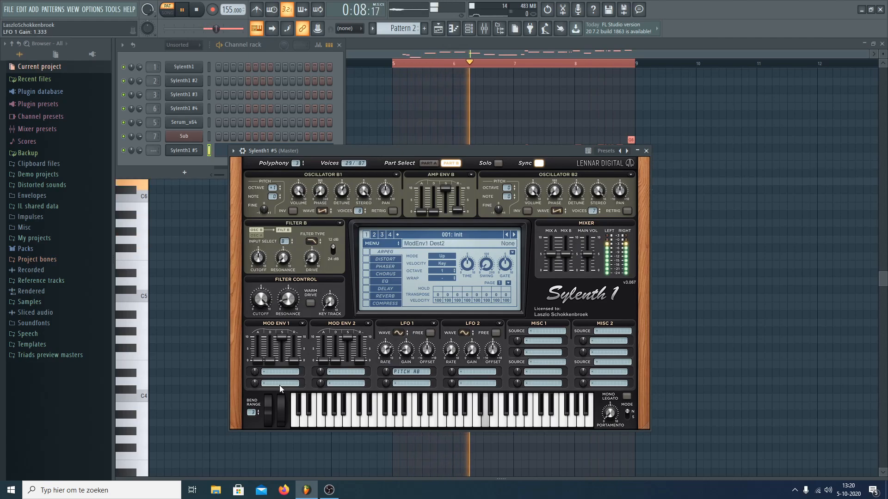
- Route Mod Env 1 to Pitch AB, lower its sustain, raise its release and set its decay to about 1.409
{"action": "left_click", "coordinate": [279, 372]}
{"action": "left_click", "coordinate": [297, 316]}
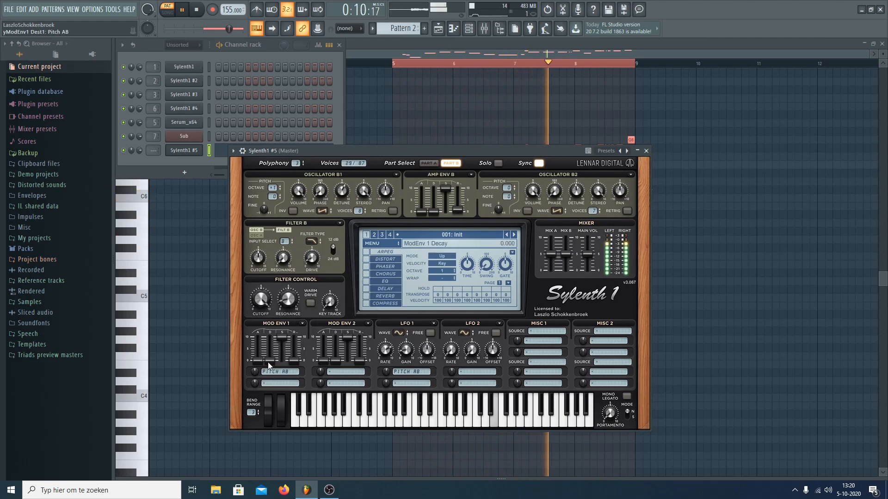
{"action": "left_click_drag", "start_coordinate": [270, 361], "coordinate": [277, 443]}
{"action": "left_click_drag", "start_coordinate": [296, 361], "coordinate": [270, 361]}
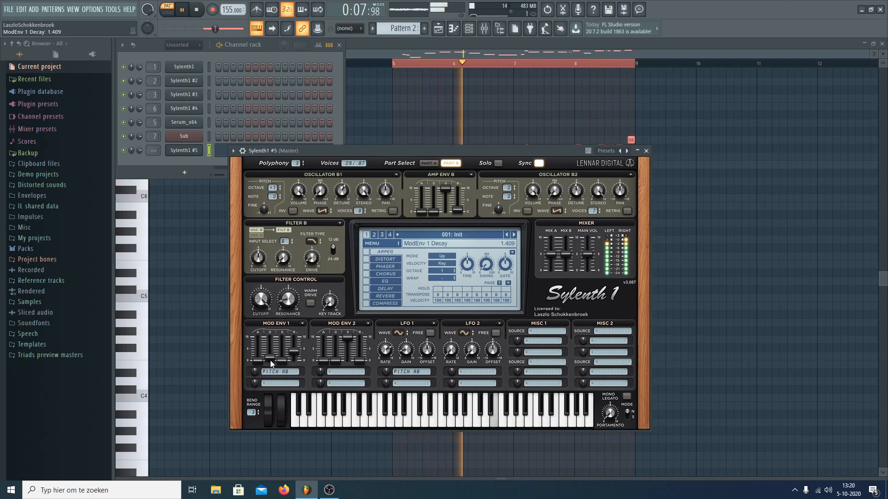
- Stop playback and route the Sylenth1 #5 channel to mixer track 8
{"action": "left_click_drag", "start_coordinate": [248, 150], "coordinate": [239, 153]}
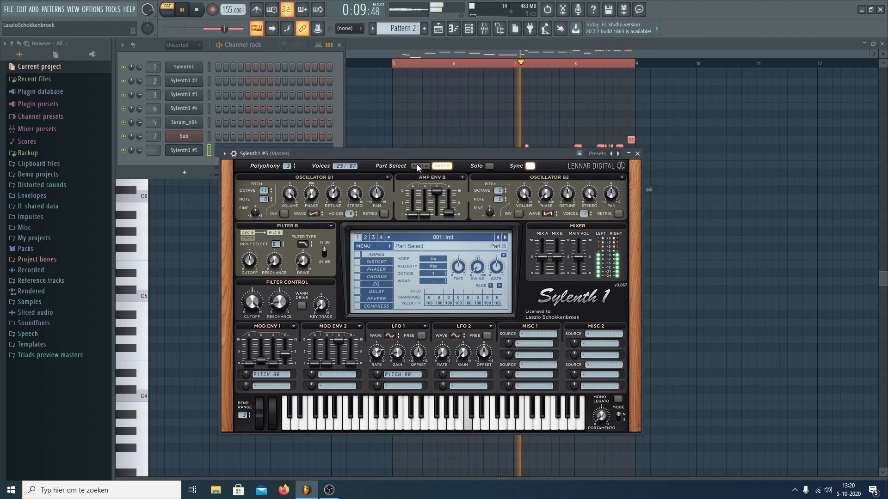
{"action": "key", "text": "space"}
{"action": "left_click", "coordinate": [234, 155]}
{"action": "left_click", "coordinate": [630, 179]}
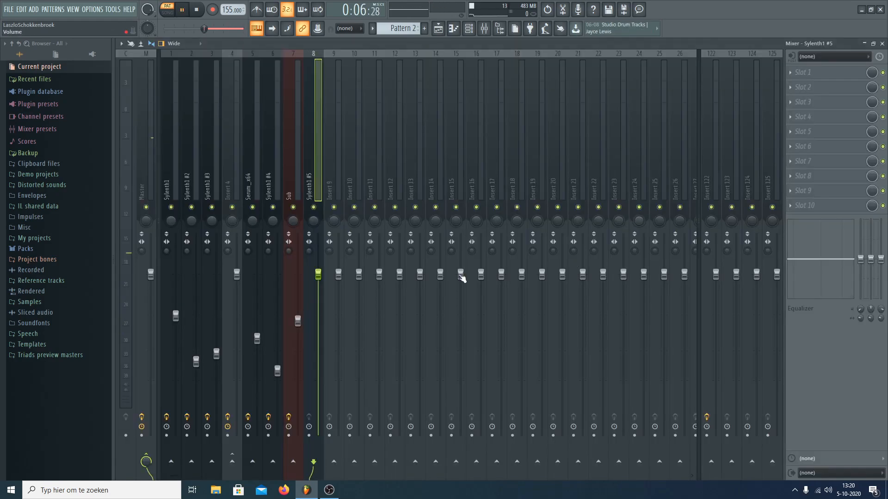
- Place the Pattern 2 clip on Track 7 of the playlist, starting at bar 1
{"action": "left_click", "coordinate": [436, 31]}
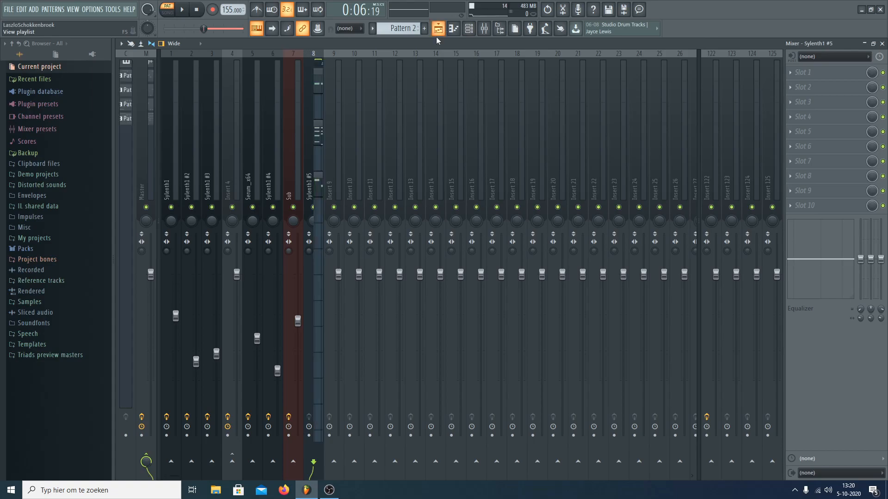
{"action": "left_click", "coordinate": [344, 270]}
{"action": "left_click_drag", "start_coordinate": [390, 269], "coordinate": [178, 234]}
- Play the song, lower the Sylenth1 #5 mixer level to -3.7 dB and mute the Serum_x64, Sylenth1 #4 and Sub tracks
{"action": "key", "text": "space"}
{"action": "left_click", "coordinate": [484, 29]}
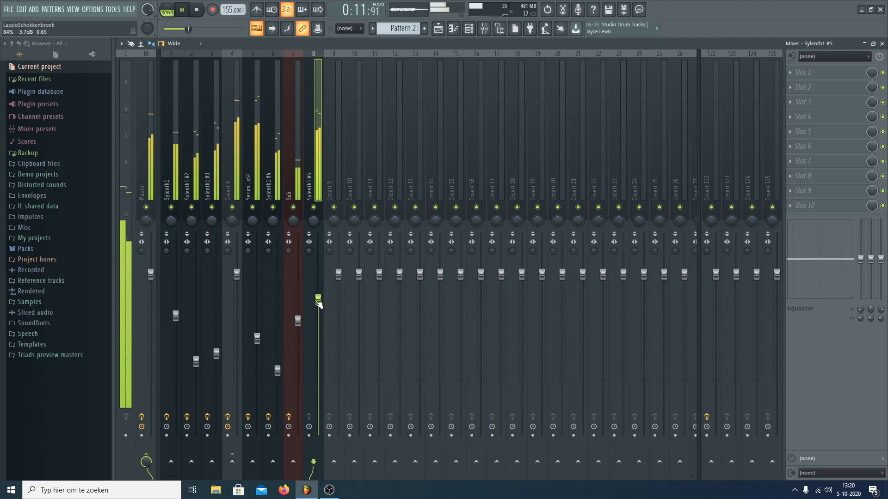
{"action": "key", "text": "space"}
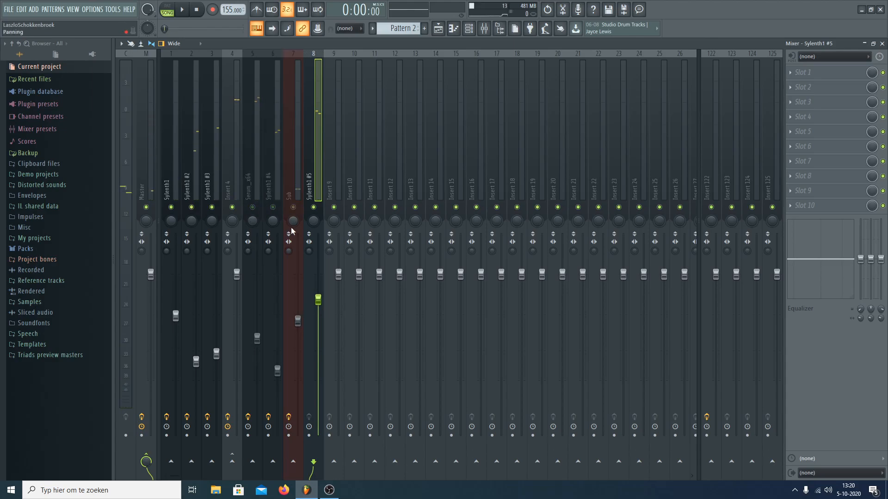
- Play the song from bar 5 and load FabFilter Pro-Q 2 into the first effect slot of the Sylenth1 #5 mixer track
{"action": "left_click", "coordinate": [438, 28]}
{"action": "left_click", "coordinate": [352, 63]}
{"action": "key", "text": "space"}
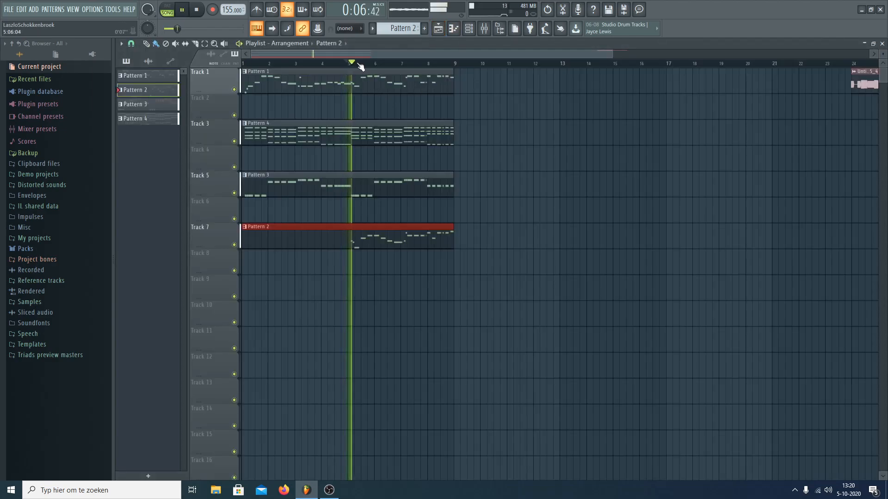
{"action": "left_click", "coordinate": [483, 28]}
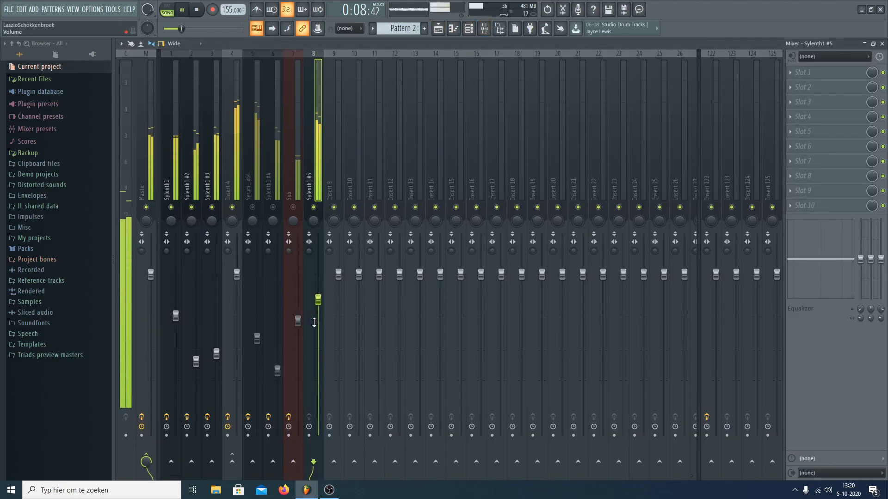
{"action": "left_click", "coordinate": [805, 87]}
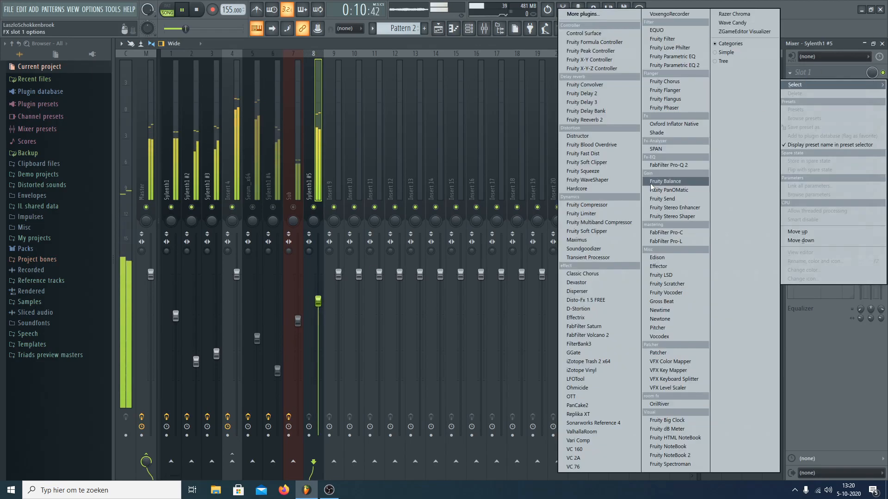
{"action": "left_click", "coordinate": [696, 165]}
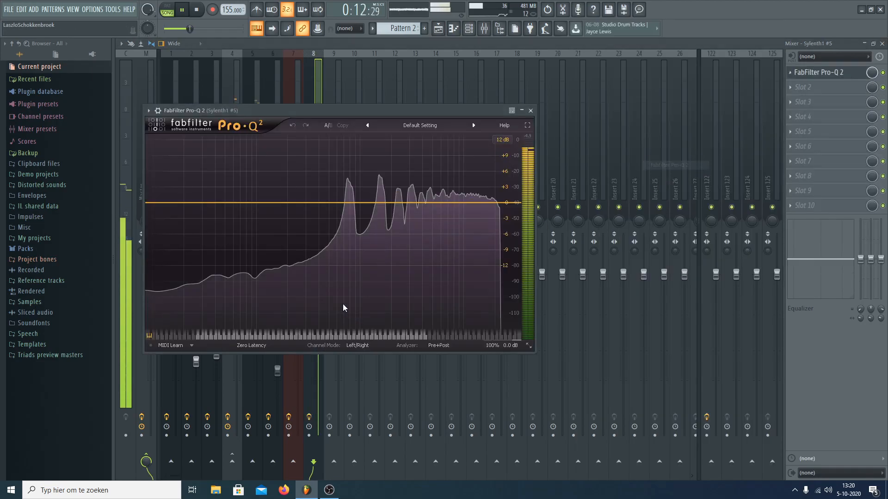
- Add a 30 dB/oct low-cut band in Pro-Q 2 and raise its cutoff while the song plays
{"action": "key", "text": "space"}
{"action": "double_click", "coordinate": [274, 207]}
{"action": "left_click", "coordinate": [194, 301]}
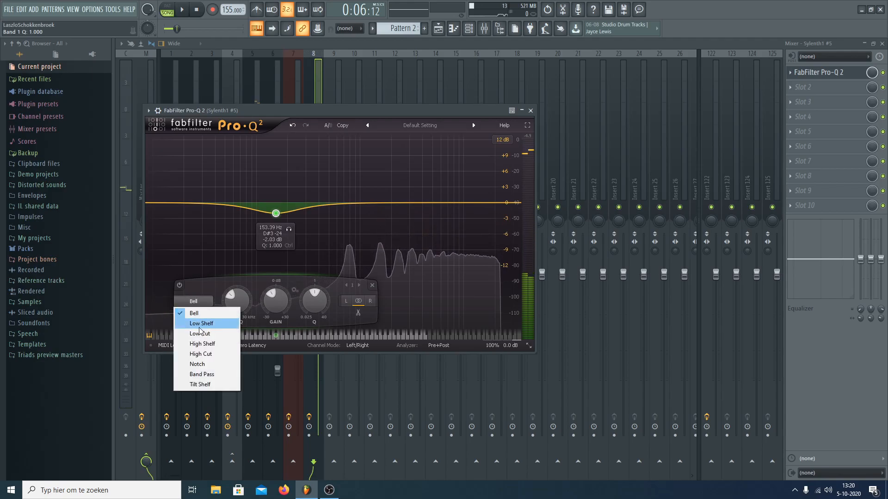
{"action": "left_click", "coordinate": [193, 334]}
{"action": "key", "text": "space"}
{"action": "left_click_drag", "start_coordinate": [279, 203], "coordinate": [296, 207]}
- Add a +1.5 dB bell boost at about 10.3 kHz, raise the low cut to about 267 Hz and close the equalizer
{"action": "left_click_drag", "start_coordinate": [447, 203], "coordinate": [464, 199]}
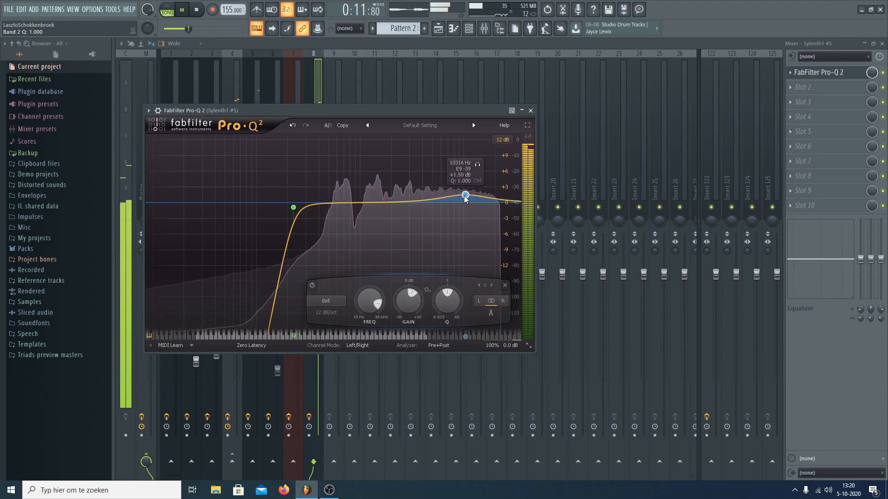
{"action": "left_click_drag", "start_coordinate": [294, 209], "coordinate": [305, 210]}
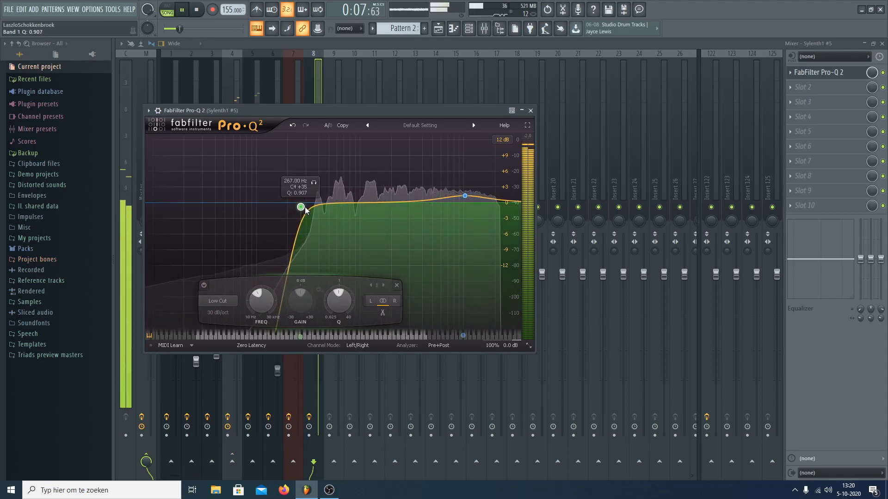
{"action": "left_click", "coordinate": [530, 111]}
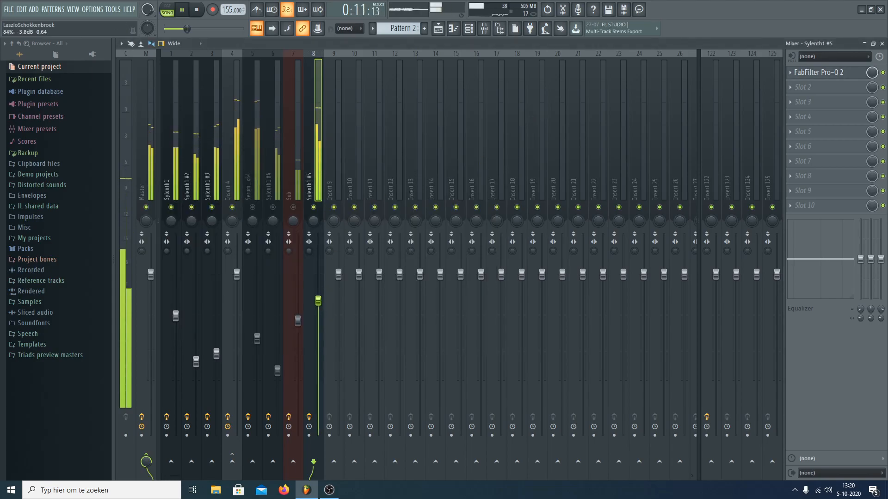
- Unmute the Serum_x64, Sylenth1 #4 and Sub mixer tracks and raise the Sylenth1 #5 level slightly
{"action": "left_click", "coordinate": [252, 207]}
{"action": "left_click", "coordinate": [273, 207]}
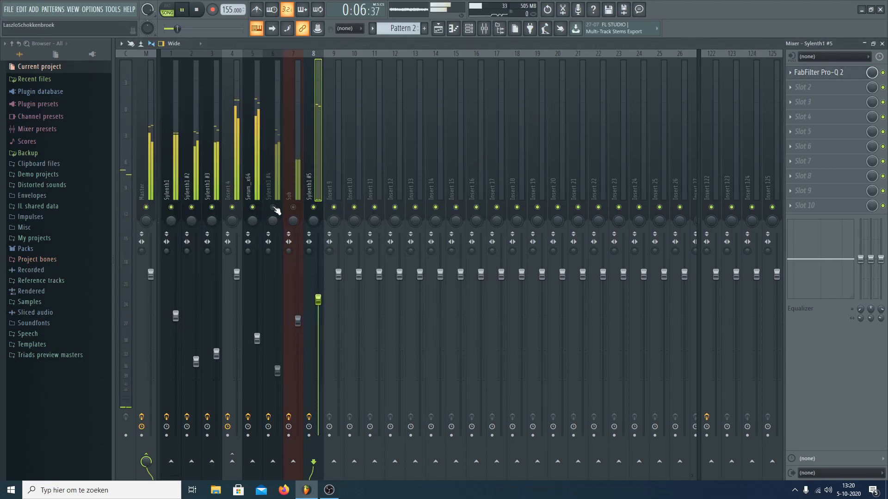
{"action": "left_click", "coordinate": [293, 207]}
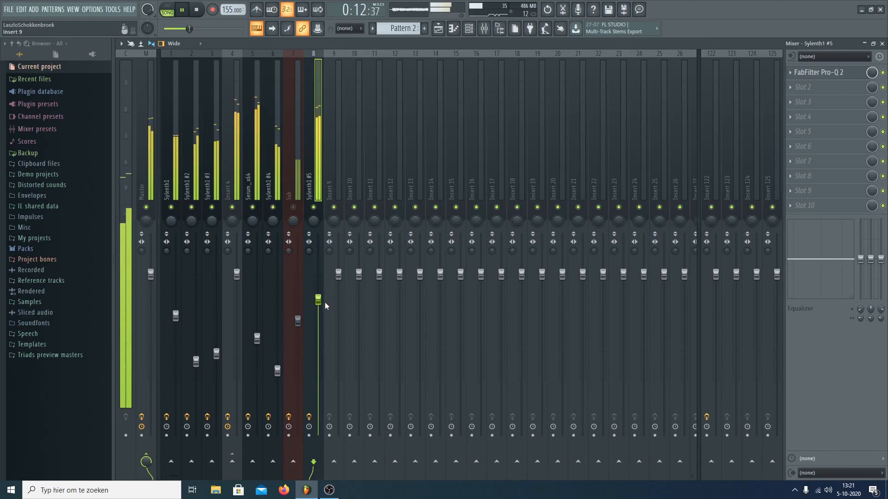
{"action": "key", "text": "space"}
{"action": "left_click_drag", "start_coordinate": [319, 301], "coordinate": [319, 298]}
{"action": "key", "text": "space"}
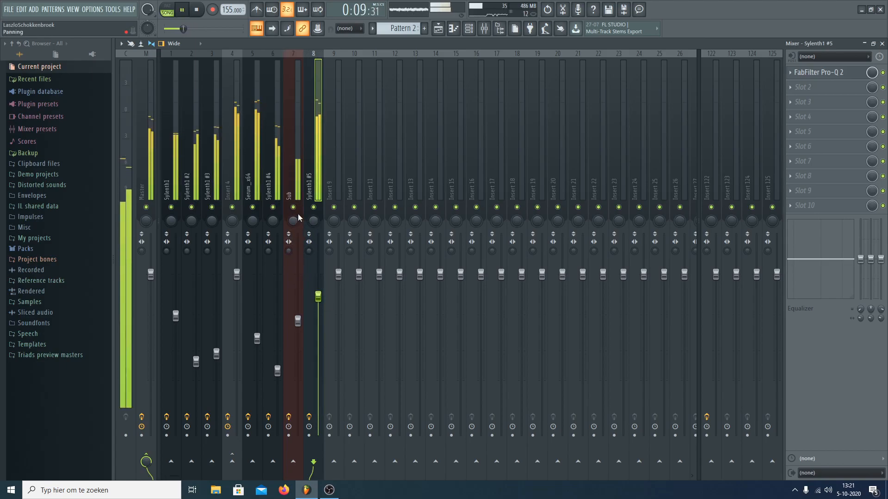
- Deselect the Pattern 2 clip in the playlist and replay the song with the Sub mixer track muted
{"action": "key", "text": "F5"}
{"action": "left_click", "coordinate": [555, 234], "text": "ctrl"}
{"action": "key", "text": "space"}
{"action": "left_click", "coordinate": [470, 30]}
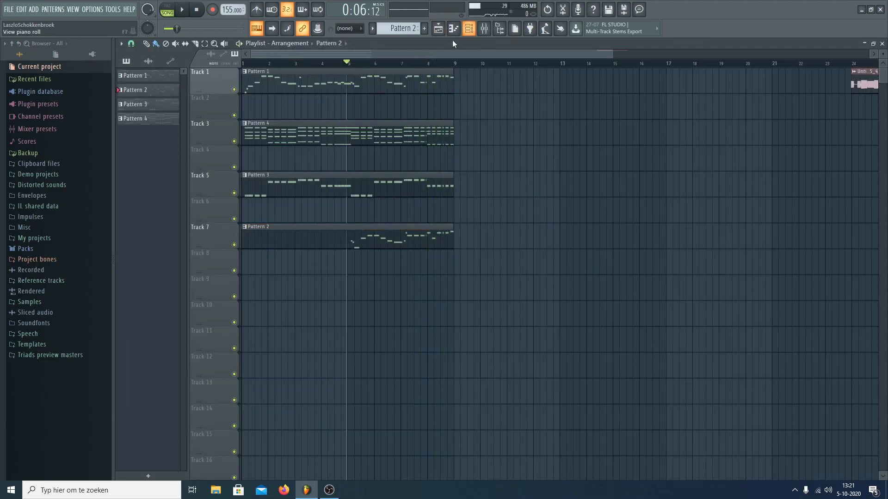
{"action": "left_click", "coordinate": [484, 28]}
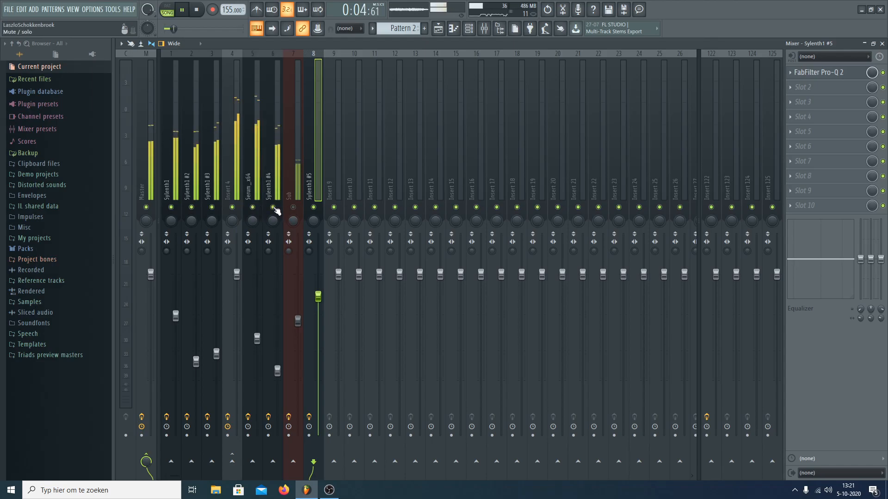
- Route the Serum_x64, Sylenth1 #4 and Insert 4 mixer tracks only to Insert 9
{"action": "left_click", "coordinate": [252, 187]}
{"action": "left_click", "coordinate": [272, 189], "text": "ctrl+shift"}
{"action": "right_click", "coordinate": [337, 465]}
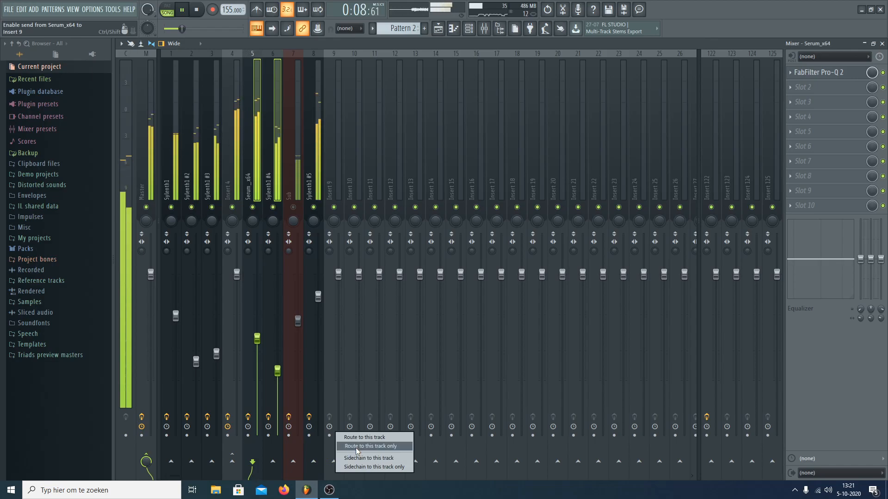
{"action": "left_click", "coordinate": [356, 447]}
{"action": "left_click", "coordinate": [232, 446]}
{"action": "right_click", "coordinate": [335, 464]}
{"action": "left_click", "coordinate": [362, 447]}
- Enable a send from Insert 9 to Insert 122
{"action": "left_click", "coordinate": [332, 137]}
{"action": "left_click", "coordinate": [711, 461]}
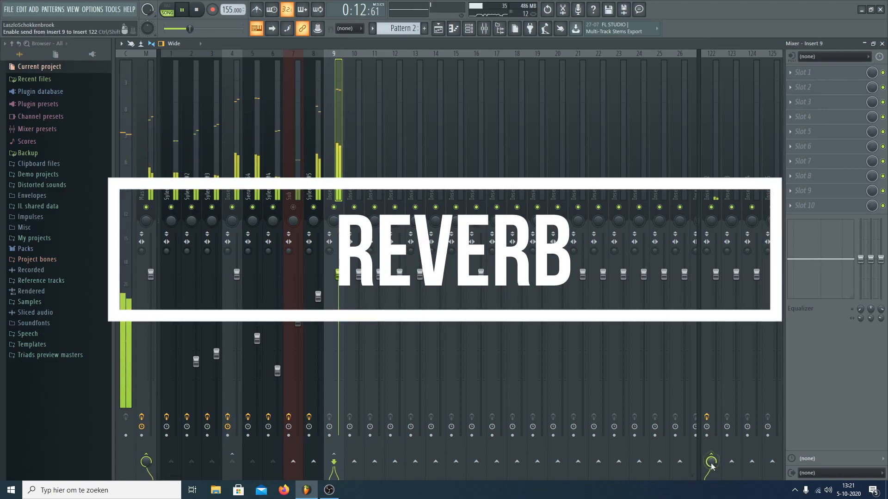
- Stop the song and undo the last clip deletion in the playlist
{"action": "key", "text": "space"}
{"action": "left_click", "coordinate": [438, 28]}
{"action": "key", "text": "ctrl+z"}
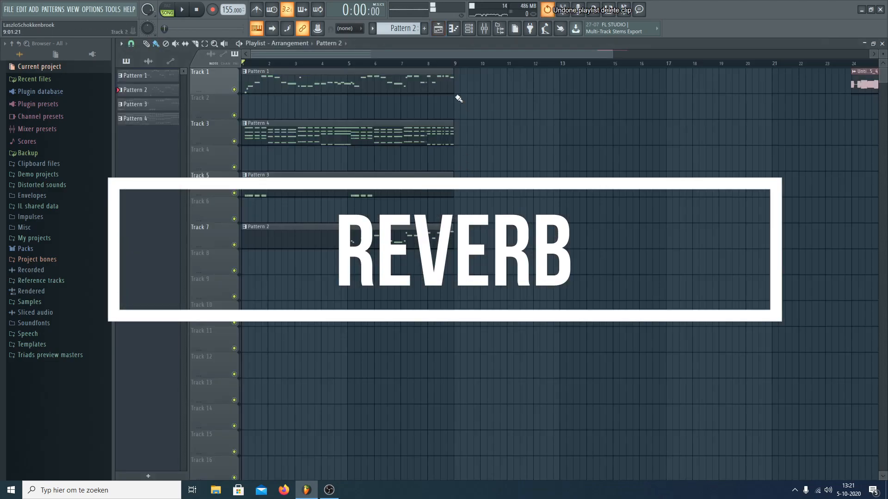
- Select all playlist clips up to the start of bar 9 and set the playlist snap to 1/2 beat
{"action": "key", "text": "ctrl+a"}
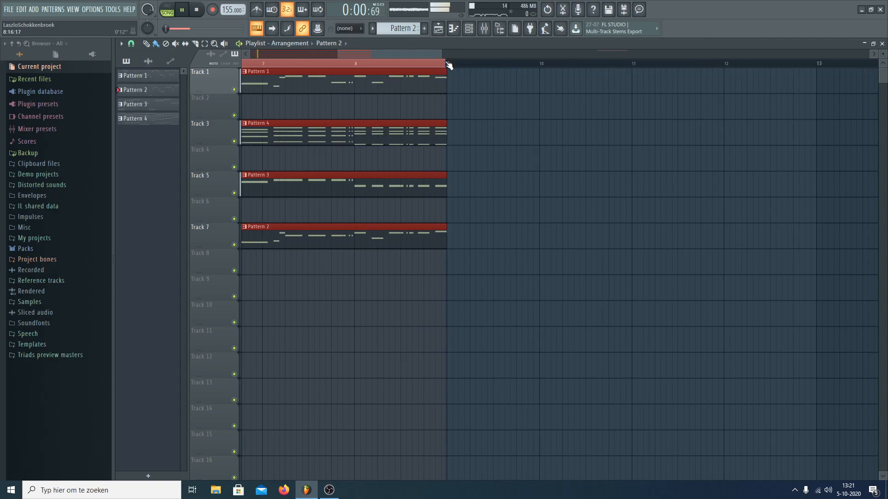
{"action": "left_click_drag", "start_coordinate": [452, 66], "coordinate": [459, 63]}
{"action": "scroll", "coordinate": [460, 64], "scroll_direction": "up", "scroll_amount": 1}
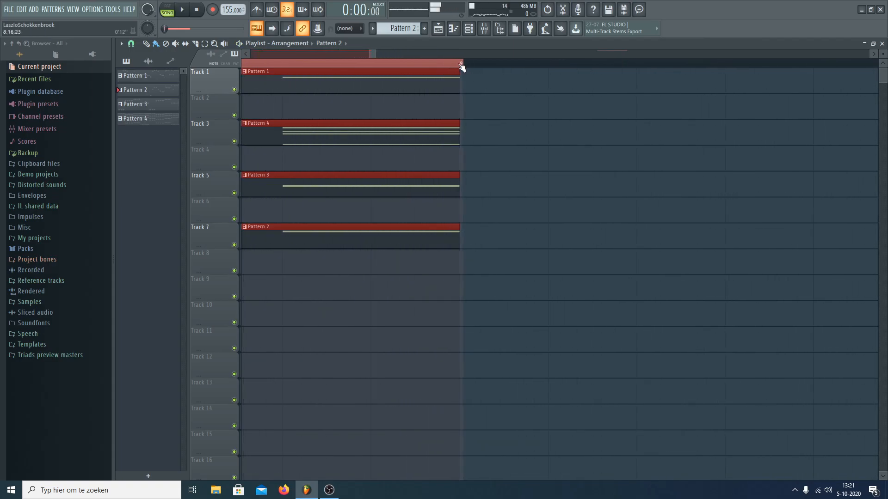
{"action": "left_click", "coordinate": [131, 44]}
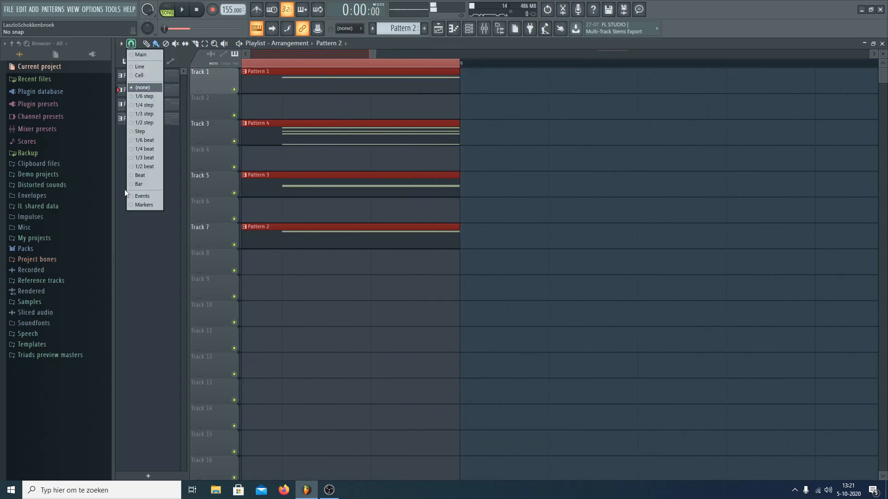
{"action": "left_click", "coordinate": [141, 169]}
{"action": "scroll", "coordinate": [370, 64], "scroll_direction": "down", "scroll_amount": 2}
- Play the song and send the Sylenth1 mixer track to Insert 122 as a sidechain source
{"action": "key", "text": "space"}
{"action": "key", "text": "F9"}
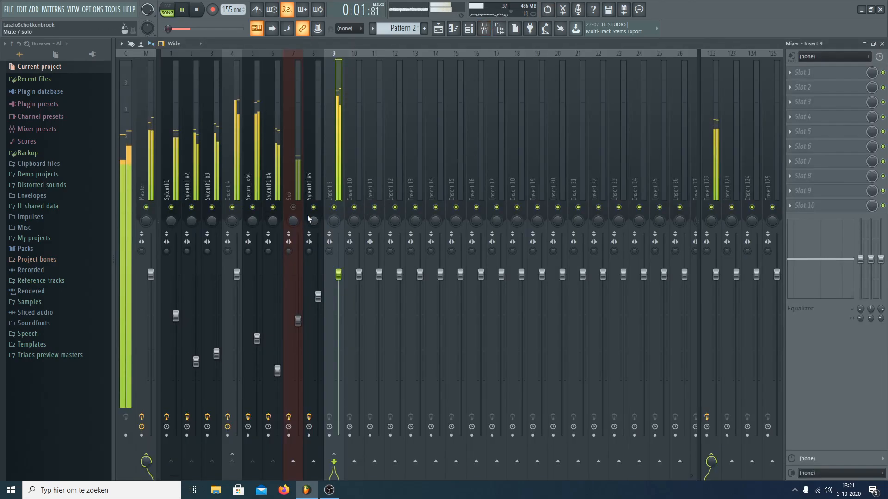
{"action": "left_click", "coordinate": [296, 185]}
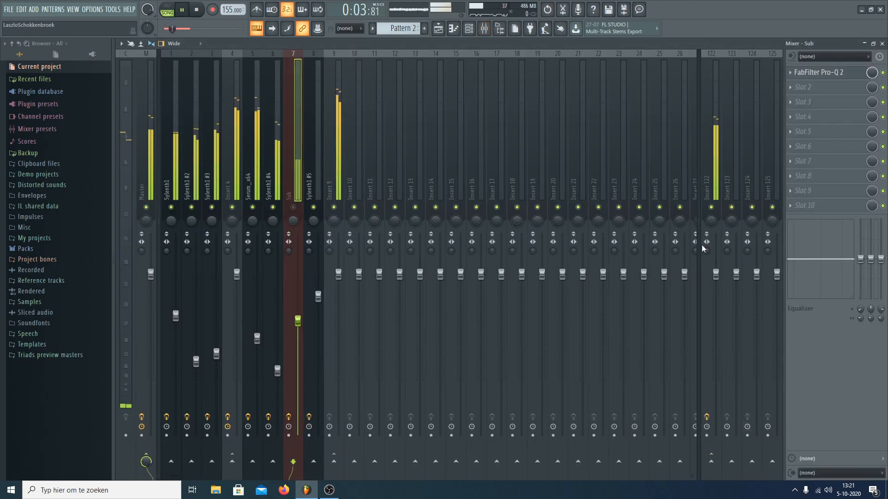
{"action": "left_click", "coordinate": [178, 180]}
{"action": "right_click", "coordinate": [711, 462]}
{"action": "left_click", "coordinate": [740, 458]}
{"action": "left_click", "coordinate": [738, 143]}
{"action": "key", "text": "space"}
- Mute the Sylenth1 #5 mixer track
{"action": "left_click", "coordinate": [714, 145]}
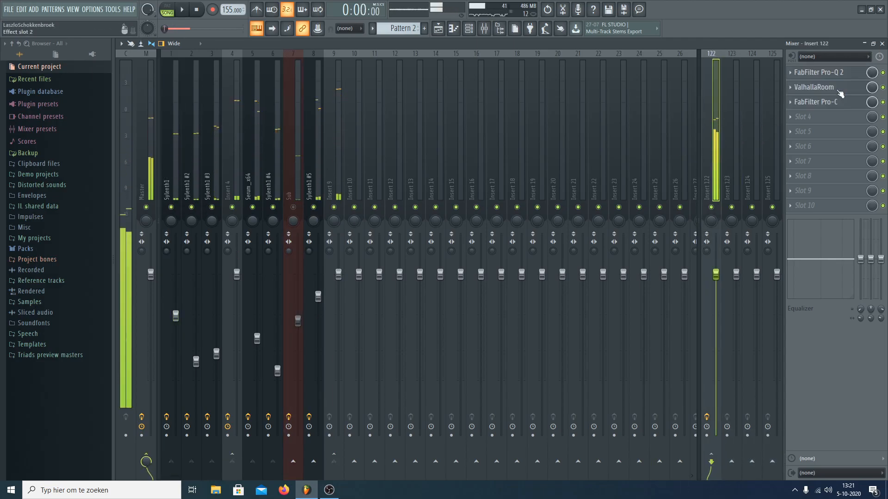
{"action": "left_click", "coordinate": [801, 118]}
{"action": "left_click", "coordinate": [302, 197]}
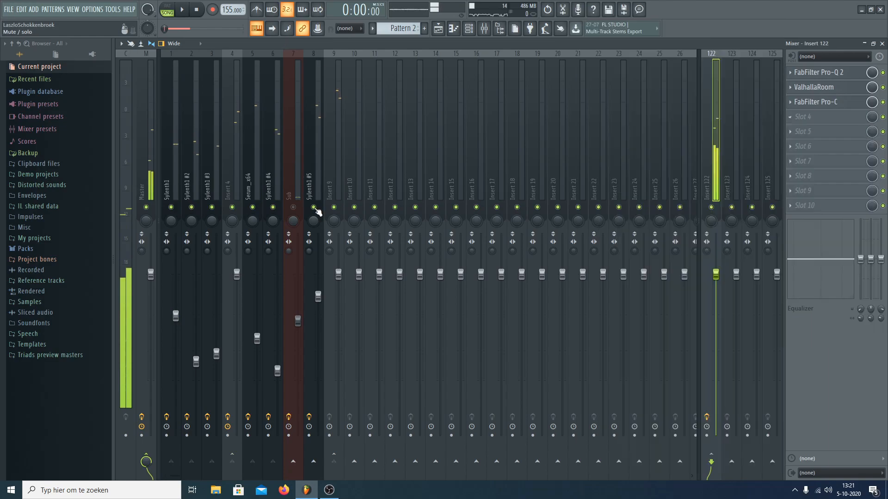
{"action": "left_click", "coordinate": [338, 144]}
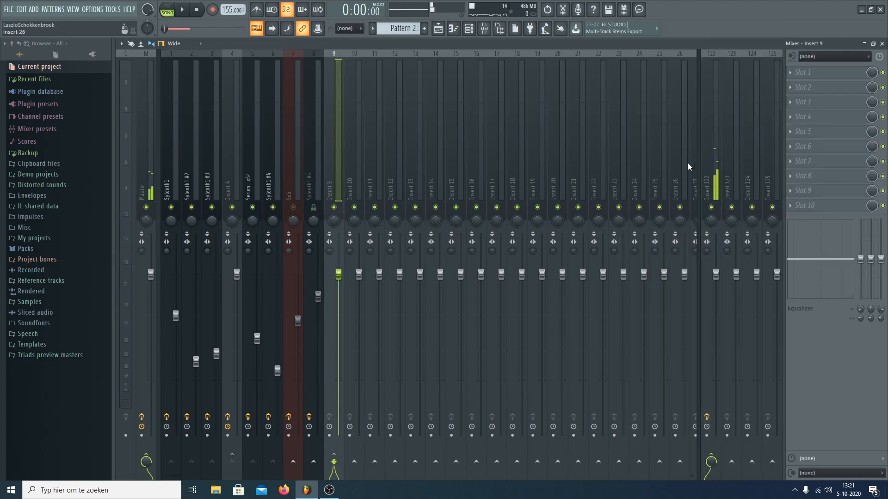
- Load Fruity Limiter in the fourth effect slot of Insert 122
{"action": "left_click", "coordinate": [715, 164]}
{"action": "left_click", "coordinate": [795, 117]}
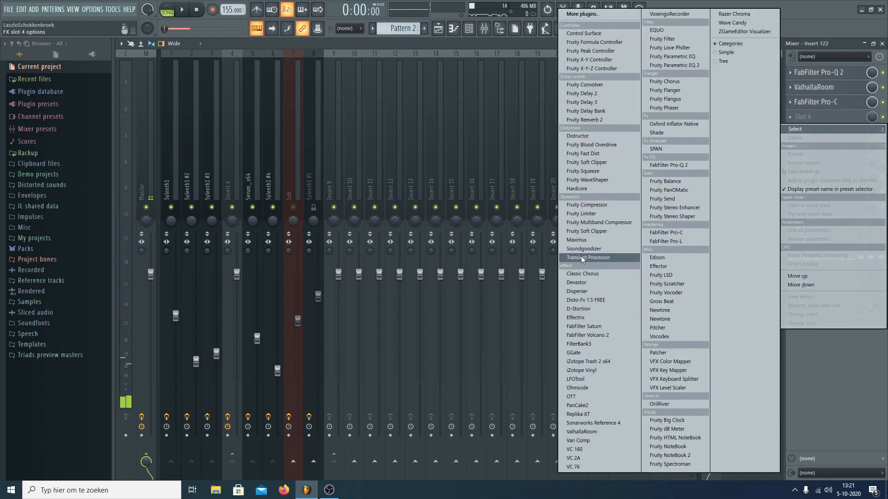
{"action": "left_click", "coordinate": [586, 213]}
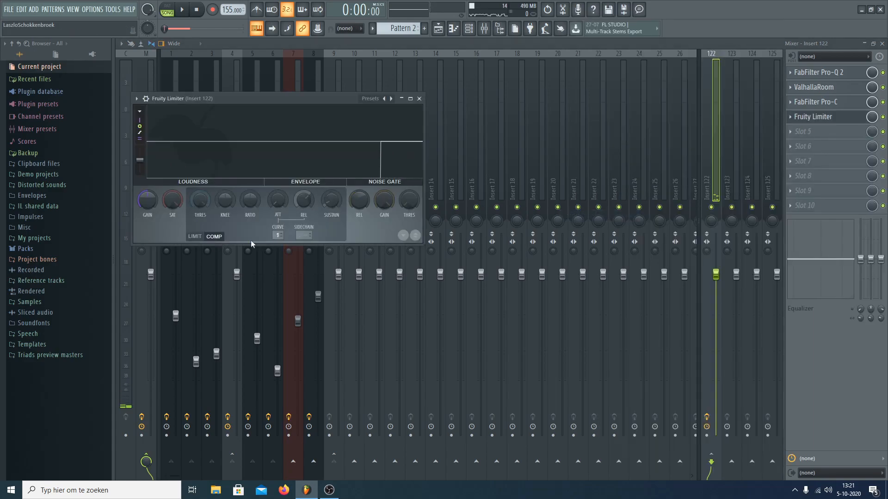
- Set the Fruity Limiter's compressor sidechain source to Sylenth1, lower its threshold, raise its knee and adjust its release during playback
{"action": "left_click", "coordinate": [316, 239]}
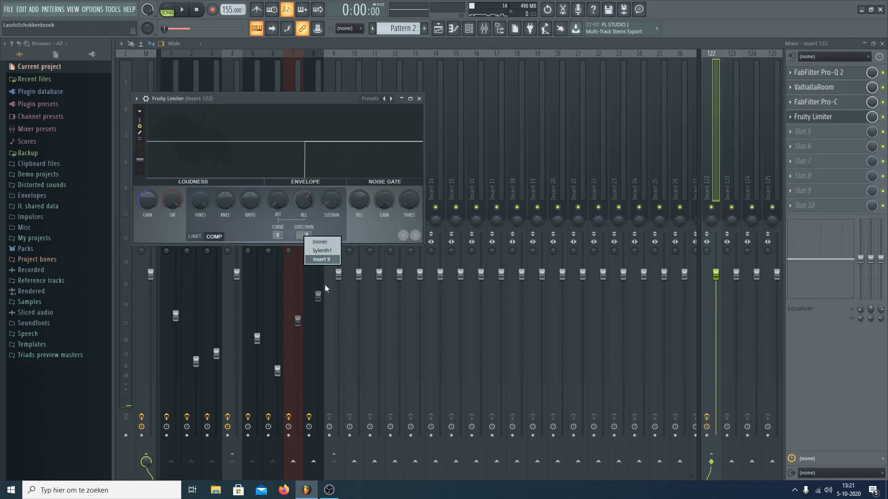
{"action": "left_click", "coordinate": [318, 252]}
{"action": "left_click_drag", "start_coordinate": [201, 200], "coordinate": [223, 183]}
{"action": "key", "text": "space"}
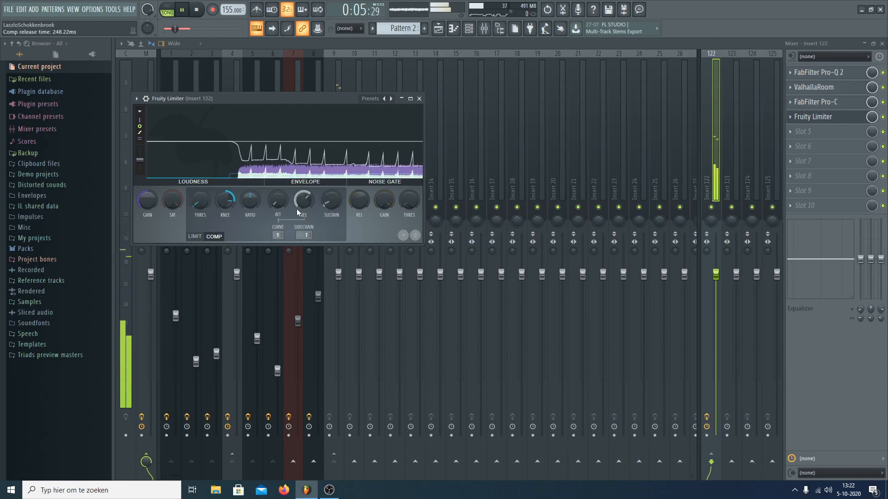
{"action": "left_click_drag", "start_coordinate": [304, 198], "coordinate": [304, 201]}
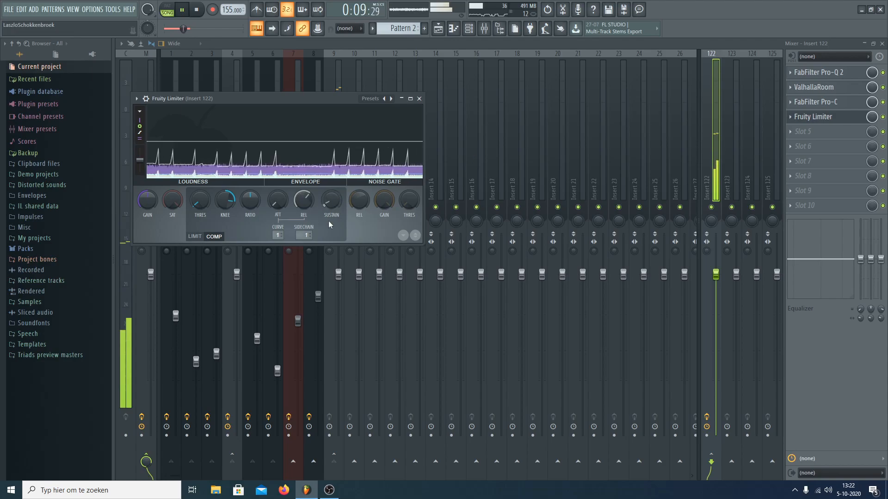
- Raise FabFilter Pro-C's output level on Insert 122 to about +8.85 dB and fine-tune the Fruity Limiter's threshold
{"action": "left_click", "coordinate": [828, 103]}
{"action": "left_click_drag", "start_coordinate": [583, 209], "coordinate": [568, 233]}
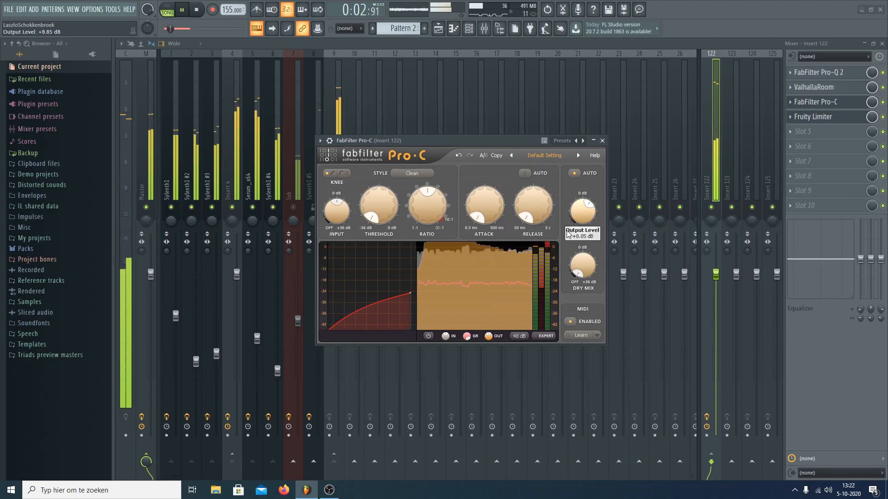
{"action": "left_click", "coordinate": [828, 119]}
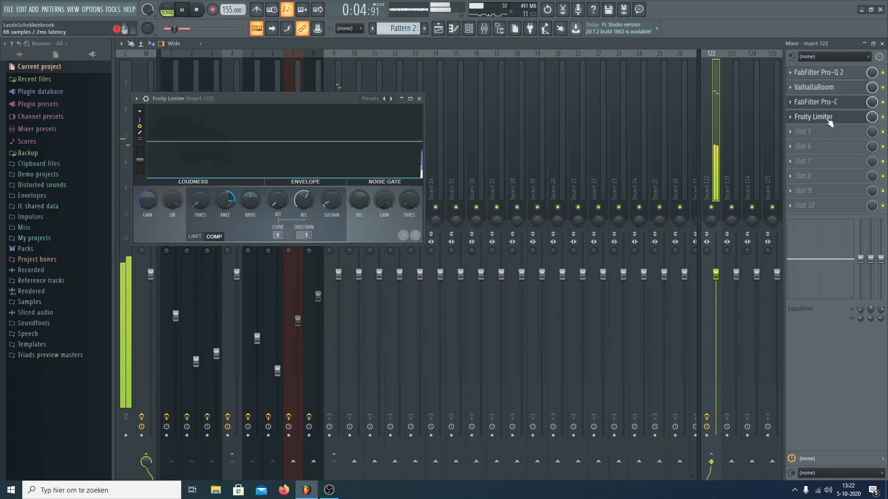
{"action": "left_click_drag", "start_coordinate": [198, 202], "coordinate": [196, 203]}
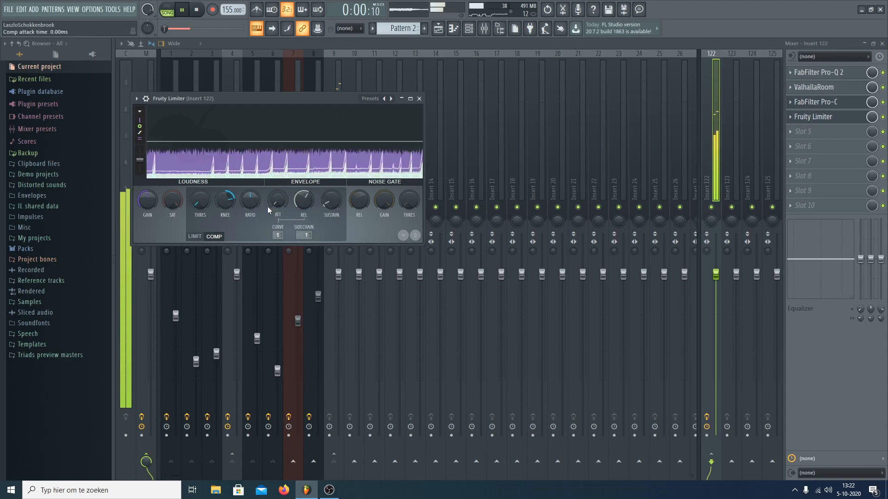
{"action": "key", "text": "space"}
- Play the last bars of the song from about the middle of bar 8 in the playlist
{"action": "left_click", "coordinate": [438, 30]}
{"action": "scroll", "coordinate": [369, 63], "scroll_direction": "up", "scroll_amount": 4}
{"action": "scroll", "coordinate": [352, 63], "scroll_direction": "left", "scroll_amount": 4}
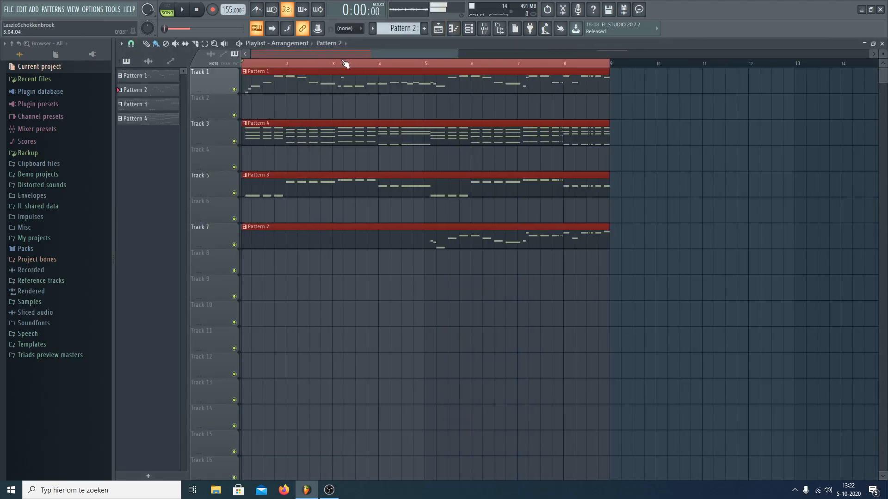
{"action": "scroll", "coordinate": [601, 63], "scroll_direction": "up", "scroll_amount": 3}
{"action": "scroll", "coordinate": [612, 58], "scroll_direction": "left", "scroll_amount": 5}
{"action": "left_click_drag", "start_coordinate": [286, 54], "coordinate": [377, 69]}
{"action": "left_click", "coordinate": [409, 65]}
{"action": "key", "text": "space"}
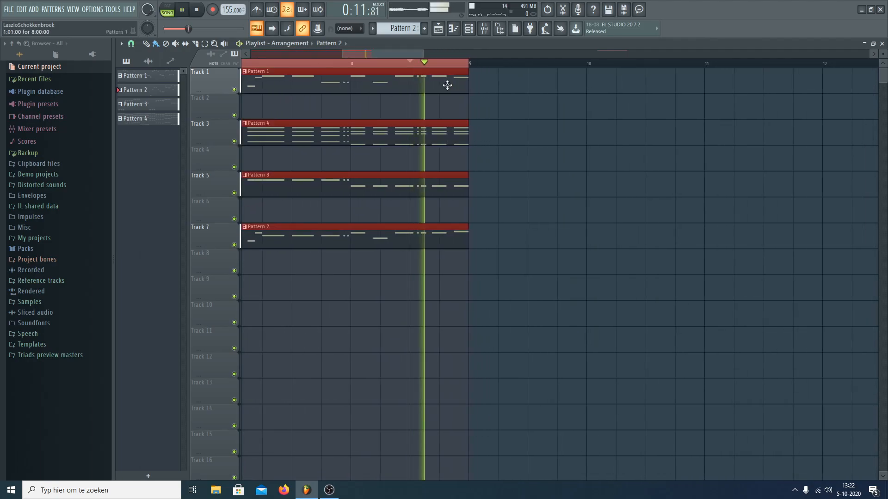
- Fine-tune the Fruity Limiter's compressor release on Insert 122 while the song plays, and close the plugin
{"action": "left_click", "coordinate": [485, 29]}
{"action": "key", "text": "space"}
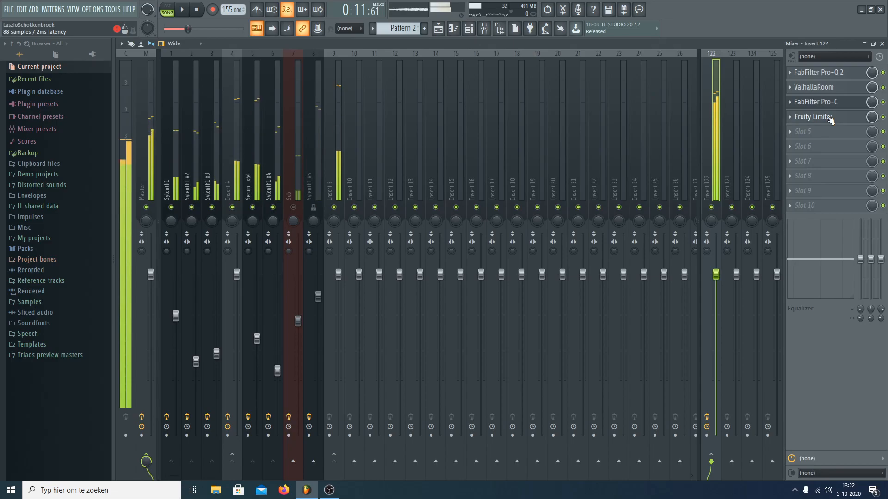
{"action": "left_click", "coordinate": [831, 120]}
{"action": "key", "text": "space"}
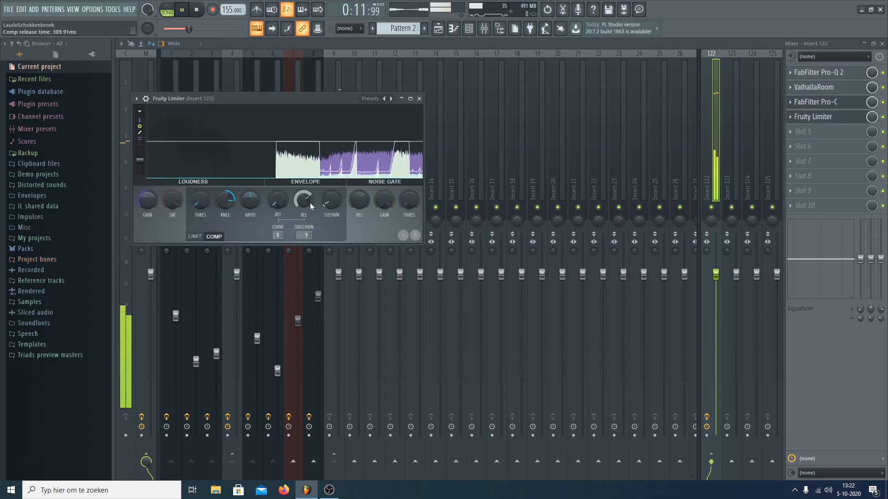
{"action": "scroll", "coordinate": [302, 203], "scroll_direction": "down", "scroll_amount": 2}
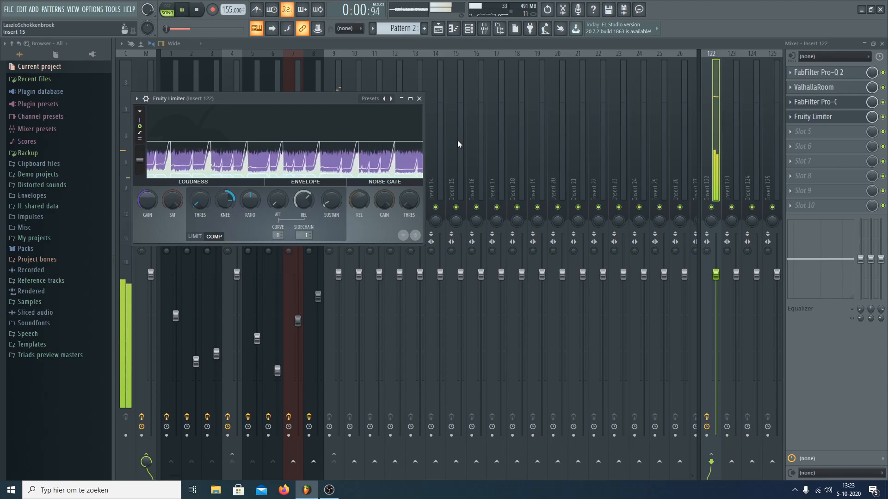
{"action": "left_click", "coordinate": [419, 99]}
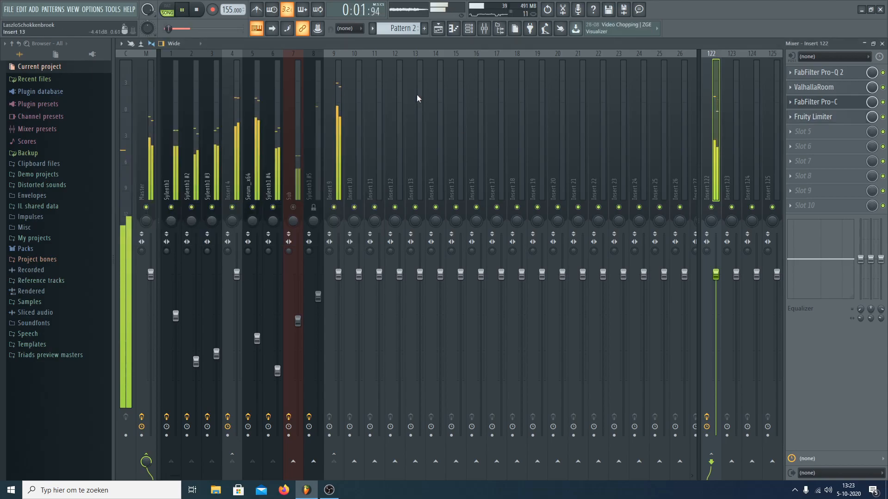
- Replay the song from the start with the Sub mixer track unmuted and raise its level to about 74% (-6.2 dB)
{"action": "left_click", "coordinate": [437, 28]}
{"action": "scroll", "coordinate": [427, 70], "scroll_direction": "down", "scroll_amount": 1}
{"action": "key", "text": "space"}
{"action": "left_click", "coordinate": [243, 64]}
{"action": "key", "text": "space"}
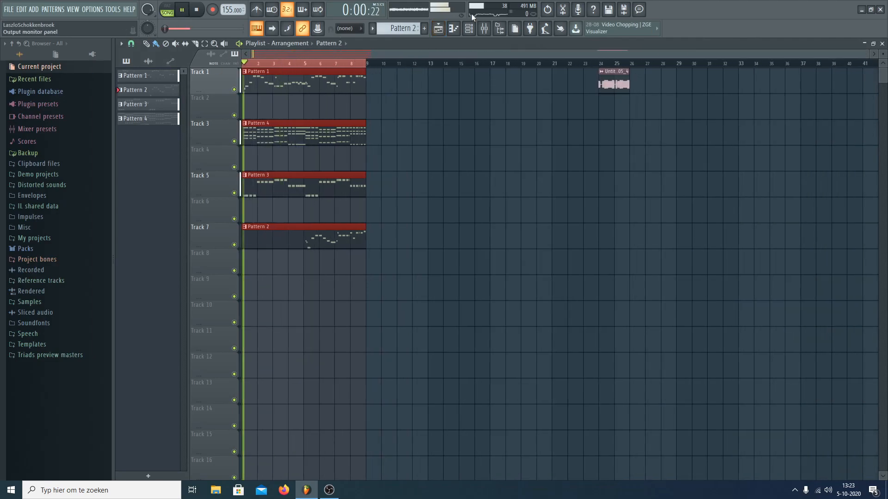
{"action": "left_click", "coordinate": [485, 29]}
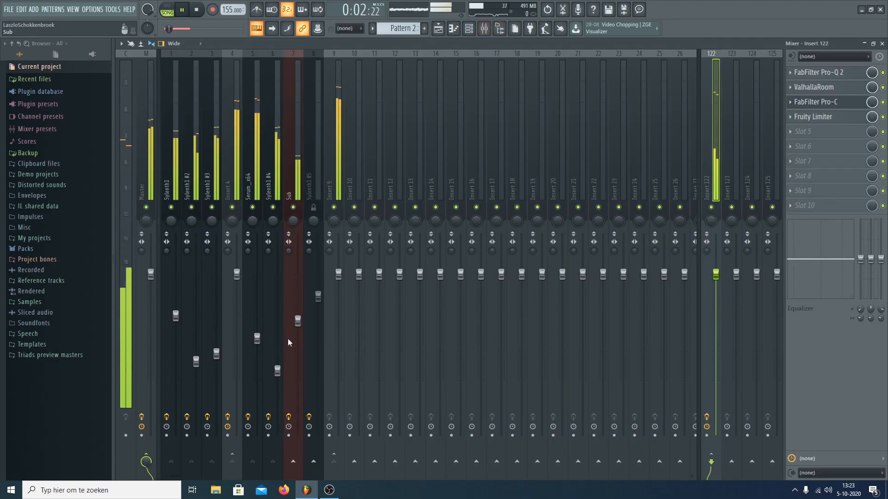
{"action": "left_click_drag", "start_coordinate": [298, 320], "coordinate": [297, 315]}
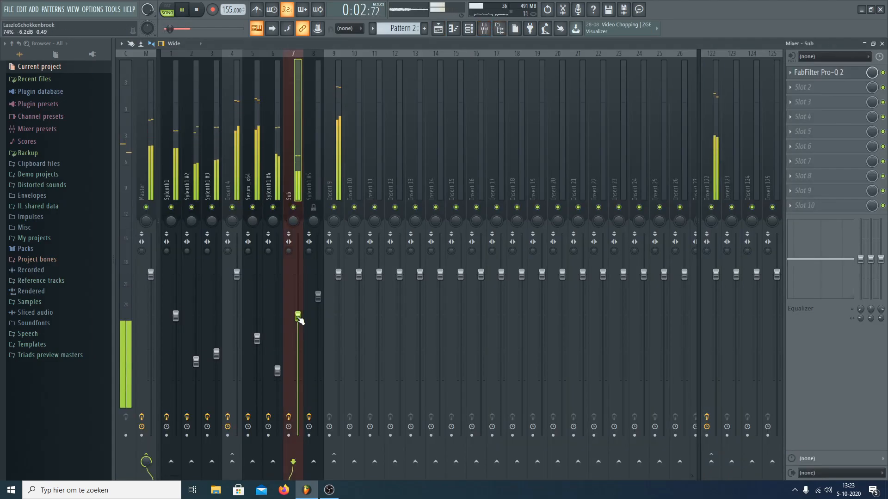
- Stop the song and load ValhallaRoom in the fourth effect slot of Insert 4
{"action": "left_click", "coordinate": [234, 149]}
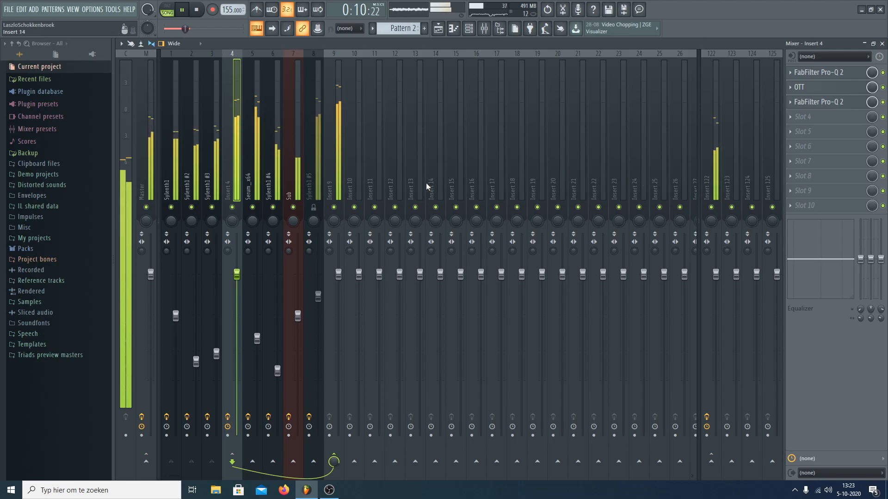
{"action": "left_click", "coordinate": [799, 117]}
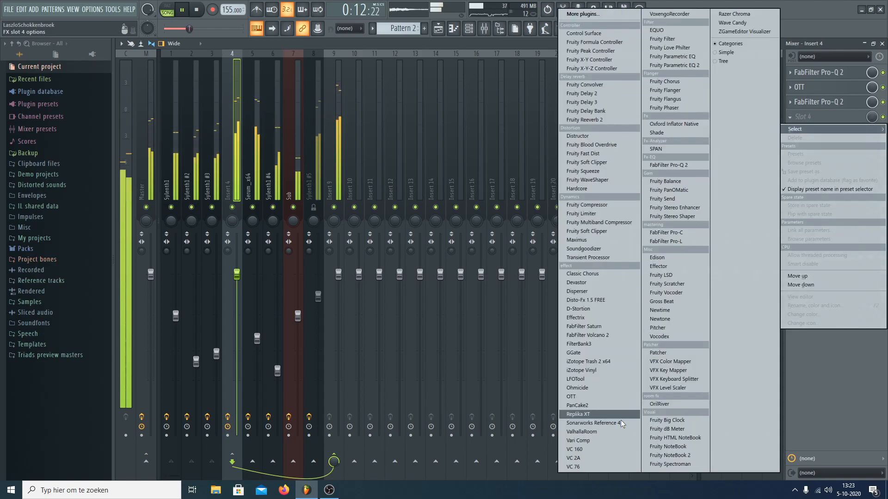
{"action": "left_click", "coordinate": [263, 157]}
{"action": "key", "text": "space"}
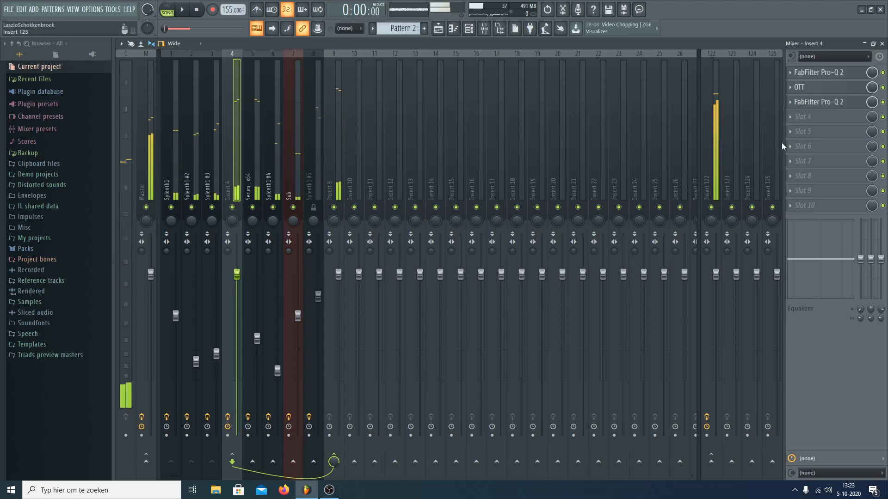
{"action": "left_click", "coordinate": [798, 117]}
{"action": "left_click", "coordinate": [586, 433]}
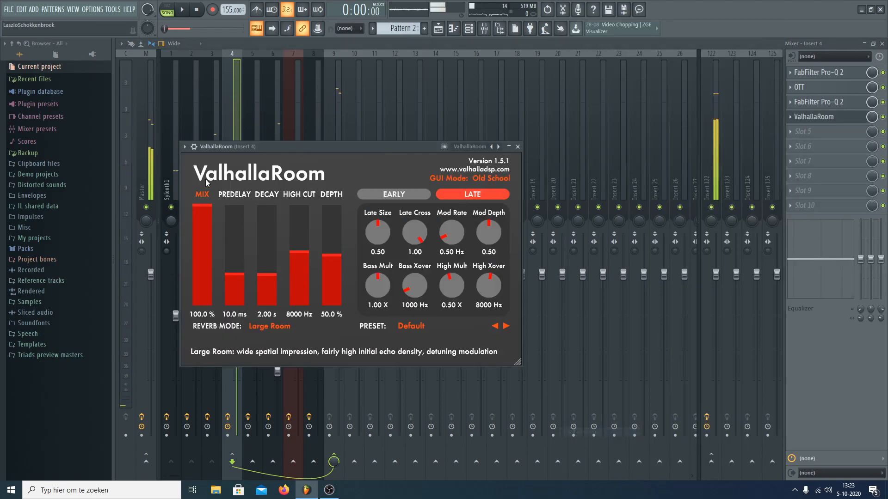
- Set ValhallaRoom's mix to about 13.8% and its predelay to about 110.6 ms, and briefly audition the reverb
{"action": "left_click_drag", "start_coordinate": [265, 146], "coordinate": [306, 136]}
{"action": "left_click_drag", "start_coordinate": [246, 273], "coordinate": [246, 283]}
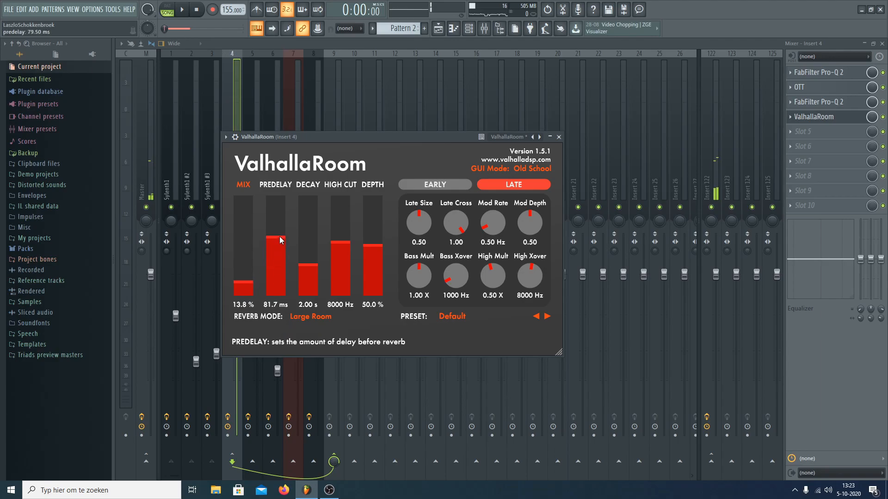
{"action": "left_click_drag", "start_coordinate": [282, 240], "coordinate": [282, 232]}
{"action": "key", "text": "space"}
{"action": "key", "text": "space"}
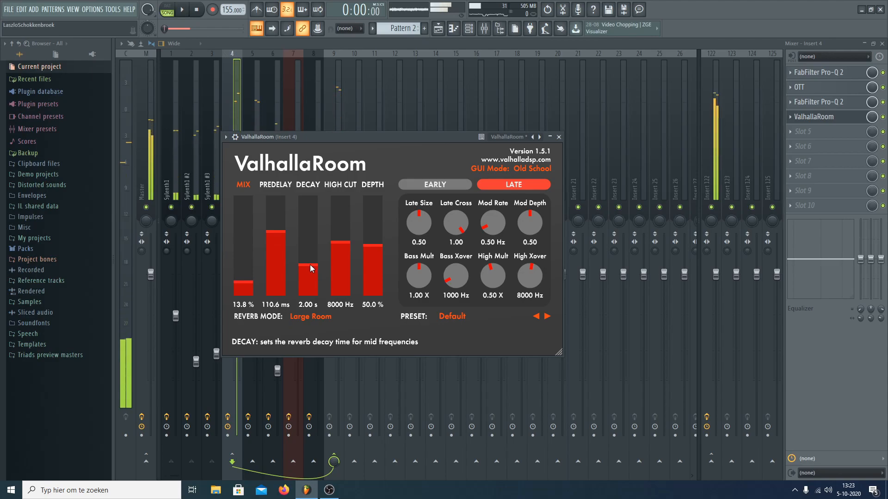
- Set ValhallaRoom's decay to about 2.09 s, mix to about 14.7% and depth to 100%, and play the song
{"action": "left_click_drag", "start_coordinate": [309, 266], "coordinate": [309, 265]}
{"action": "left_click", "coordinate": [236, 281]}
{"action": "left_click_drag", "start_coordinate": [381, 242], "coordinate": [439, 138]}
{"action": "key", "text": "space"}
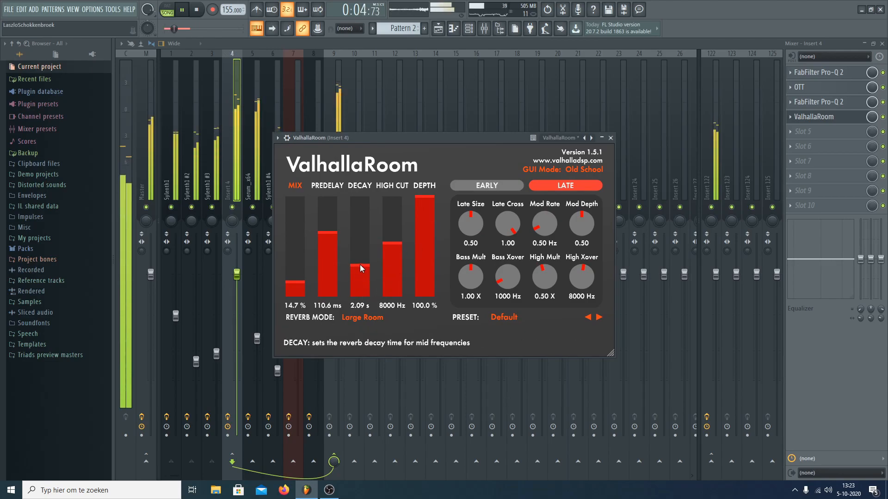
- Set ValhallaRoom's predelay to about 127.4 ms and its decay to about 1.33 s while the song plays
{"action": "left_click_drag", "start_coordinate": [359, 264], "coordinate": [357, 266]}
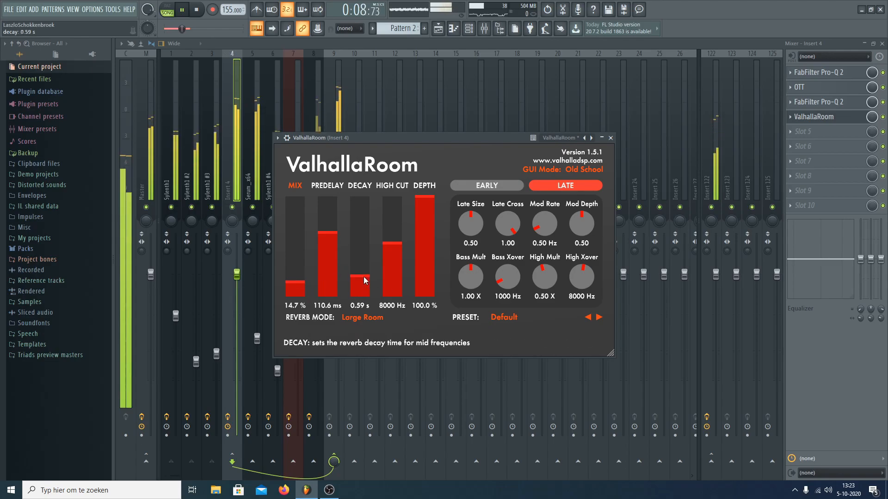
{"action": "left_click_drag", "start_coordinate": [328, 238], "coordinate": [328, 234]}
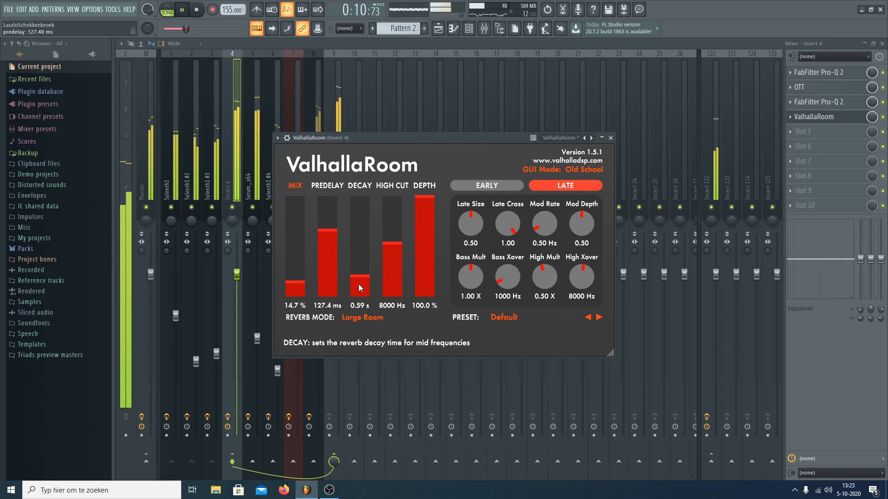
{"action": "left_click_drag", "start_coordinate": [359, 273], "coordinate": [360, 269]}
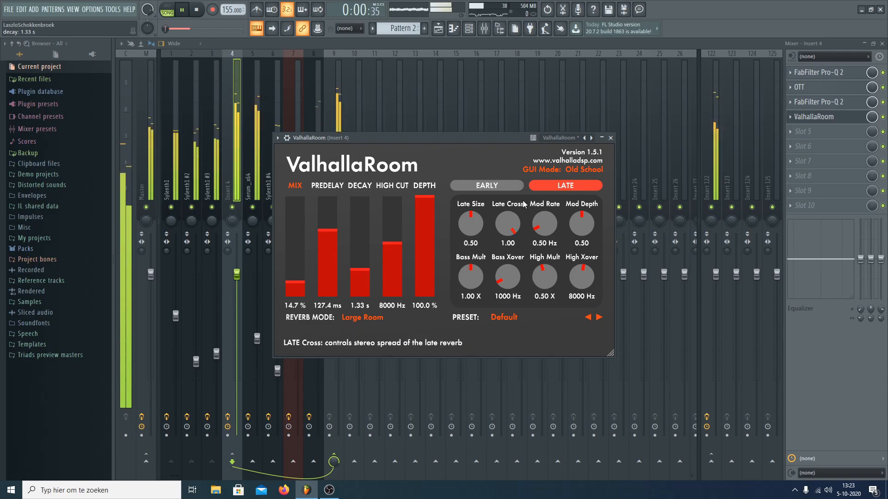
- Set ValhallaRoom's mix on Insert 4 to about 15.7% and the Sylenth1 #4 fader to about 40% (-15.9 dB)
{"action": "left_click_drag", "start_coordinate": [290, 283], "coordinate": [291, 282]}
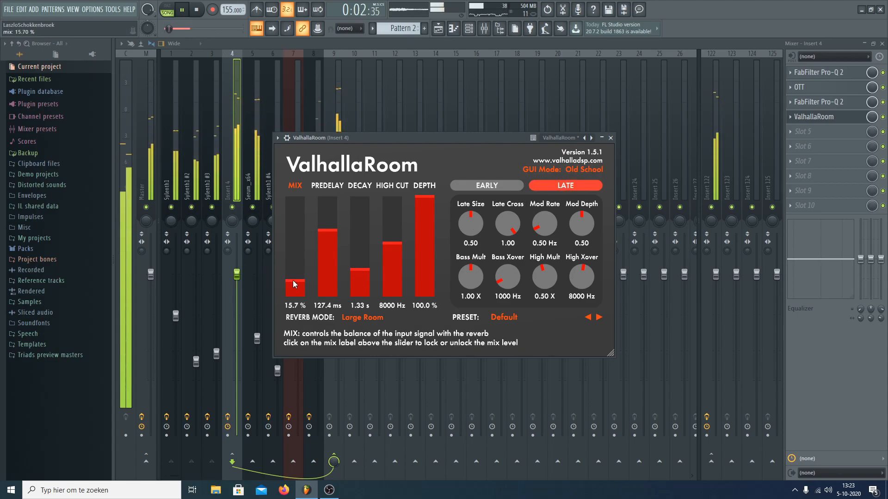
{"action": "left_click", "coordinate": [269, 97]}
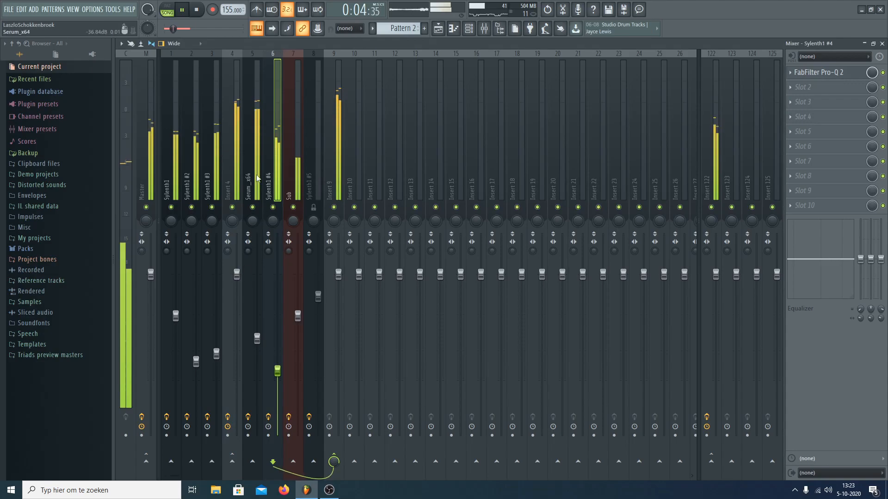
{"action": "left_click", "coordinate": [255, 148]}
{"action": "left_click_drag", "start_coordinate": [278, 372], "coordinate": [278, 371]}
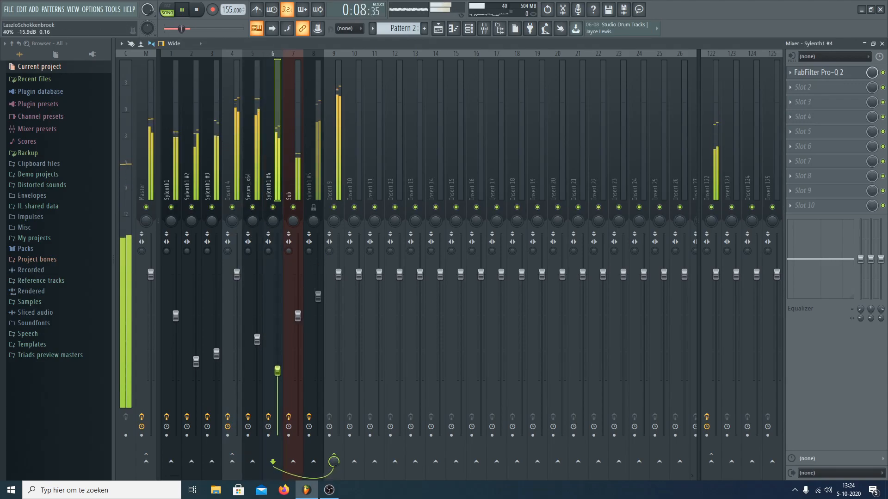
{"action": "left_click", "coordinate": [234, 181]}
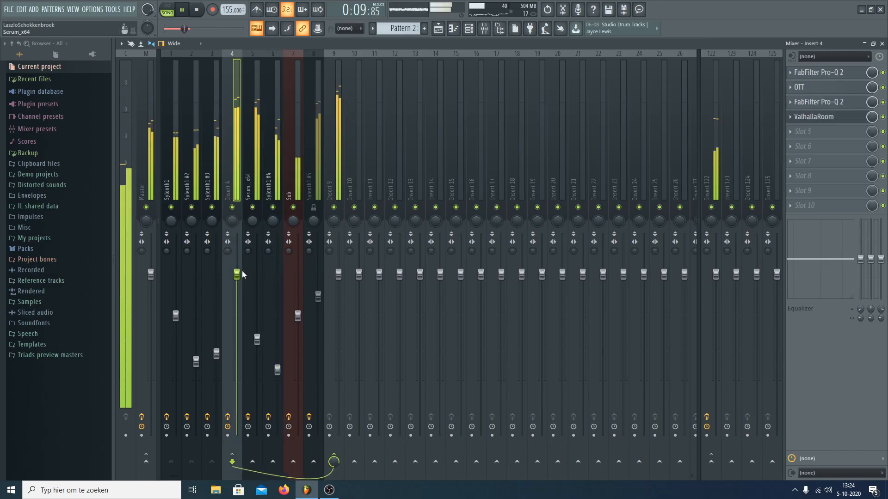
- Check the Insert 9 track, the playlist arrangement and the Sylenth1 #5 track while the song plays
{"action": "left_click", "coordinate": [338, 187]}
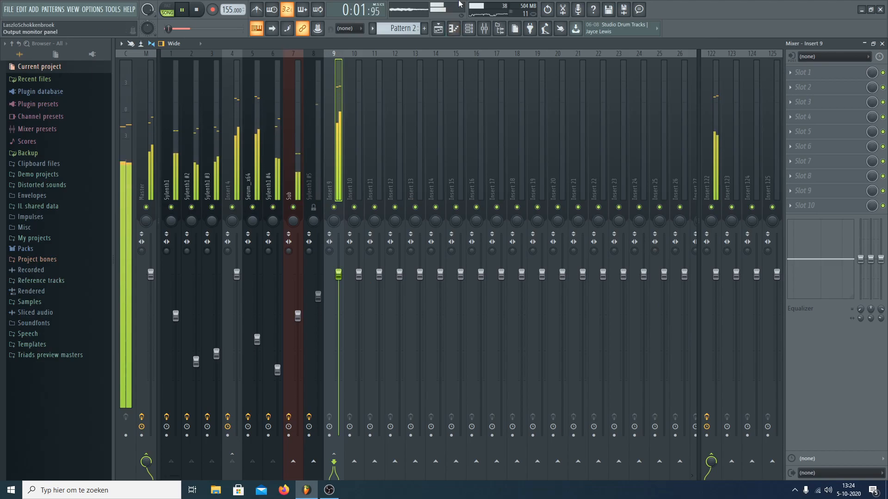
{"action": "left_click", "coordinate": [438, 28]}
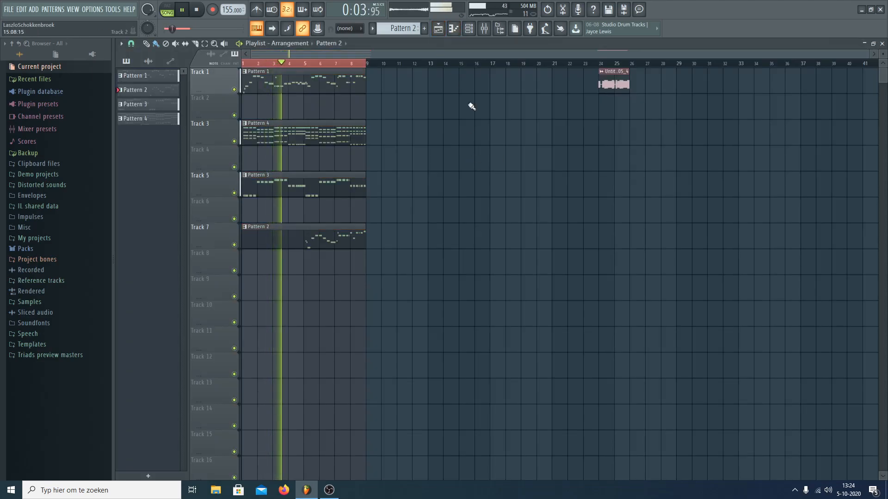
{"action": "left_click", "coordinate": [486, 28]}
{"action": "left_click", "coordinate": [486, 28]}
{"action": "left_click", "coordinate": [486, 28]}
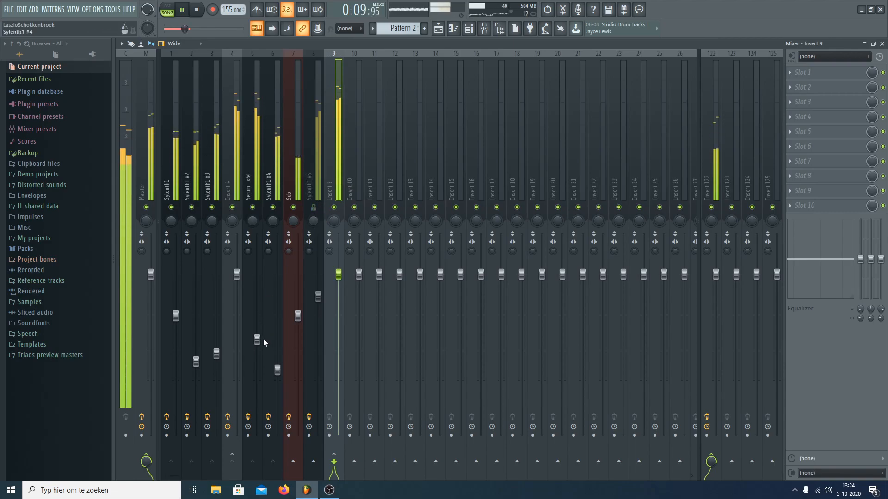
{"action": "left_click", "coordinate": [305, 145]}
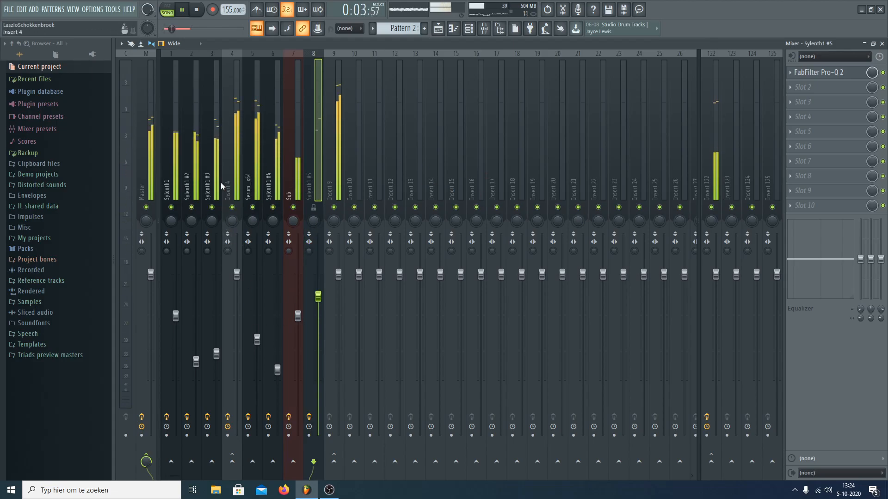
- Set the low cut slope to 24 dB/oct in FabFilter Pro-Q 2 on the Serum_x64 track
{"action": "left_click", "coordinate": [253, 190]}
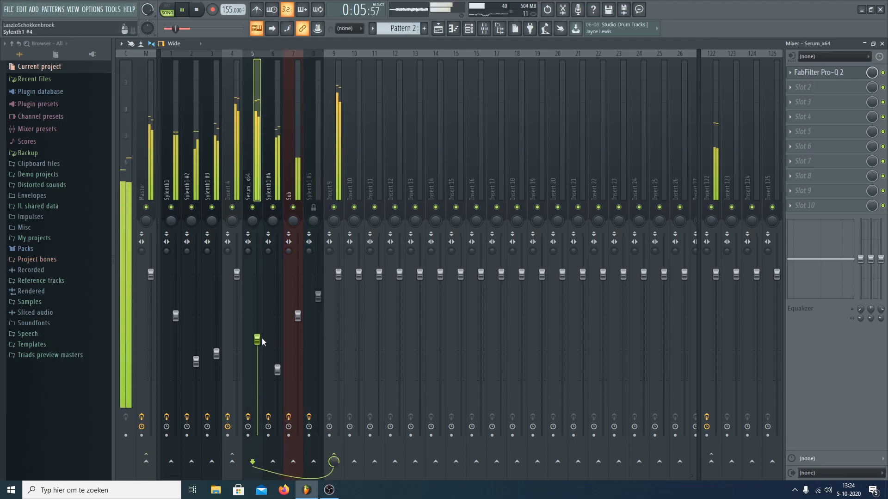
{"action": "left_click", "coordinate": [819, 72]}
{"action": "scroll", "coordinate": [324, 233], "scroll_direction": "up", "scroll_amount": 5}
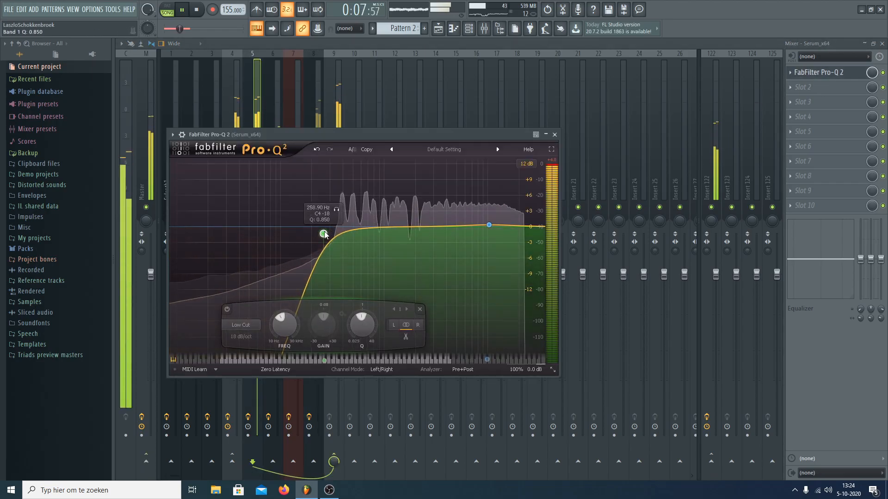
{"action": "scroll", "coordinate": [325, 234], "scroll_direction": "down", "scroll_amount": 1}
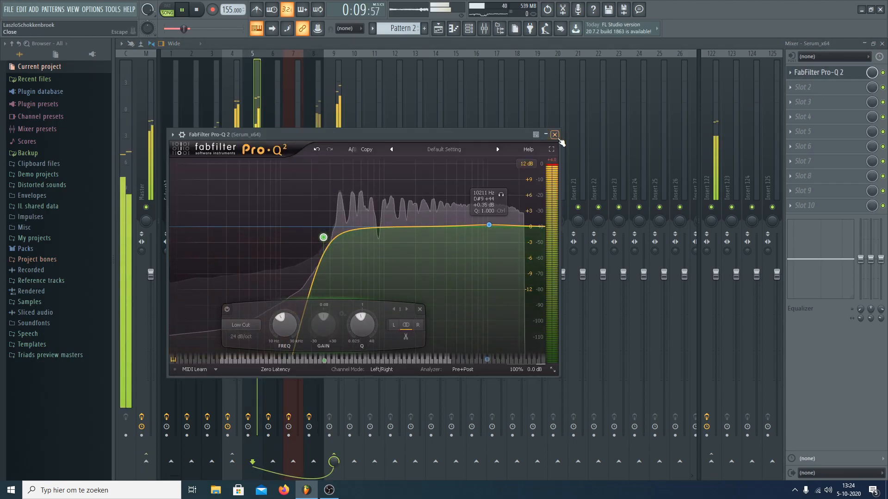
{"action": "left_click", "coordinate": [555, 135]}
- Slightly lower the Sylenth1 #4 and Sylenth1 #5 faders with the Sub muted, and stop the song
{"action": "left_click", "coordinate": [277, 369]}
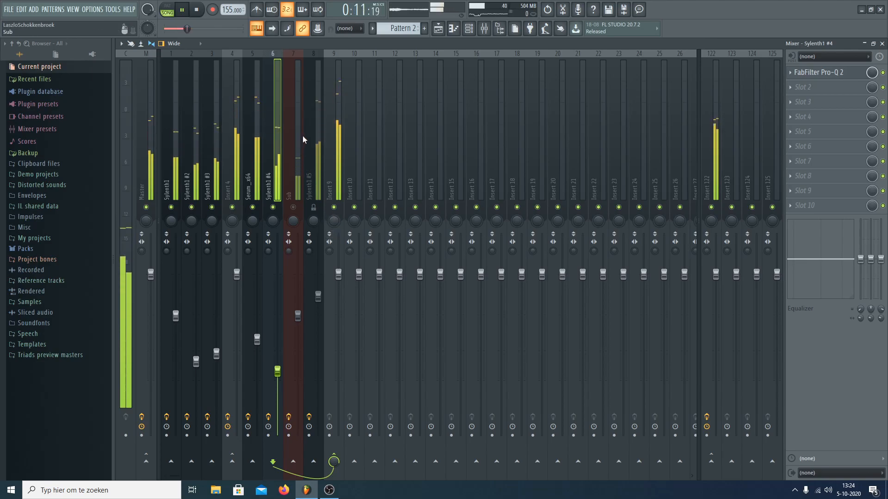
{"action": "left_click", "coordinate": [310, 148]}
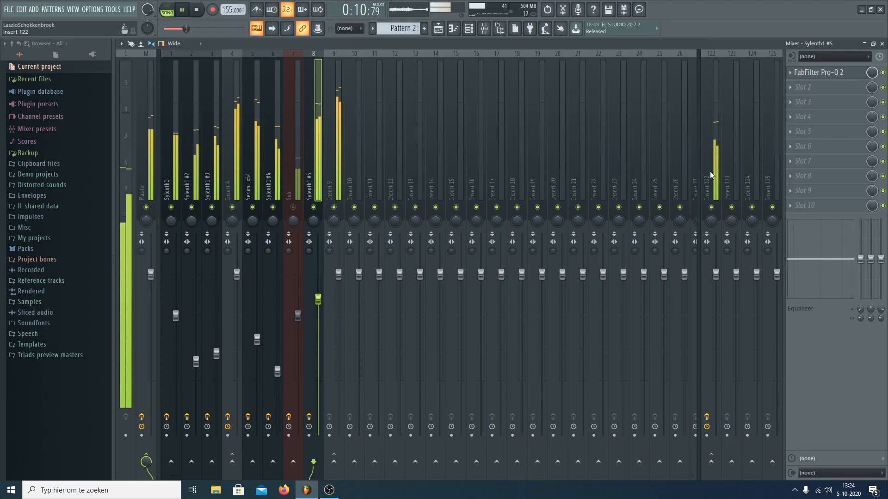
{"action": "key", "text": "space"}
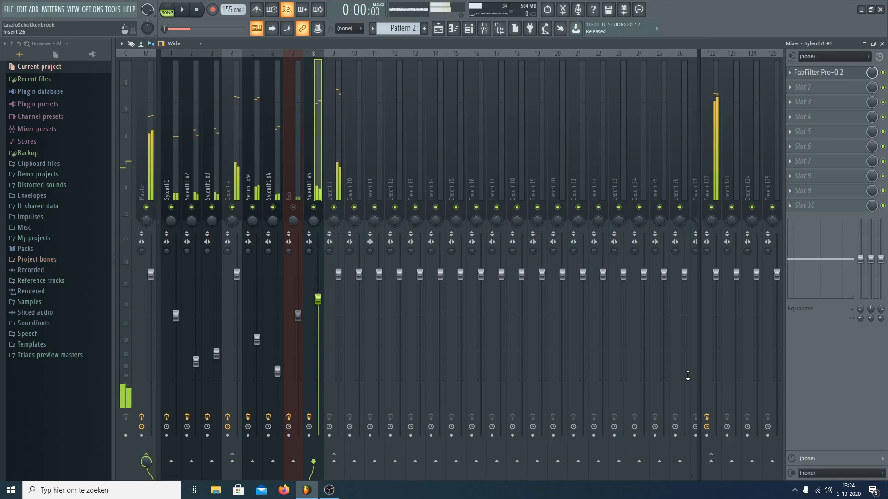
- Copy the mixer track state of Insert 122 to Insert 125 and remove Fruity Limiter from the copy
{"action": "left_click", "coordinate": [333, 198]}
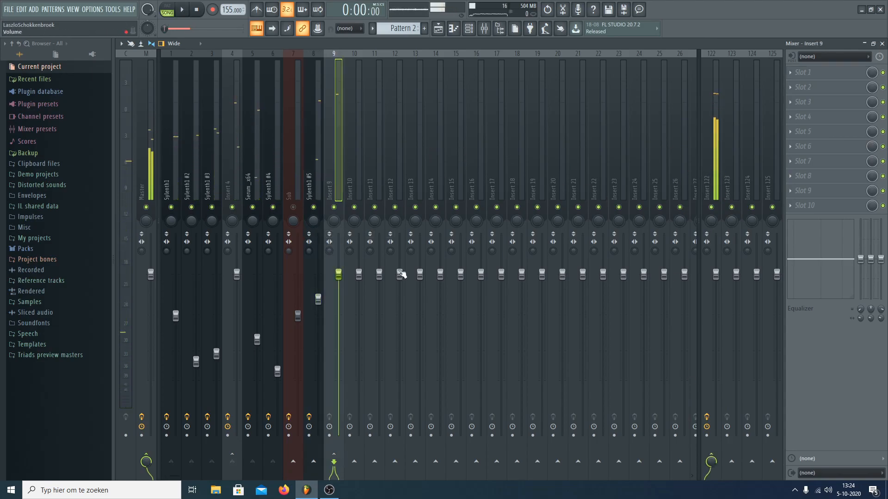
{"action": "right_click", "coordinate": [715, 129]}
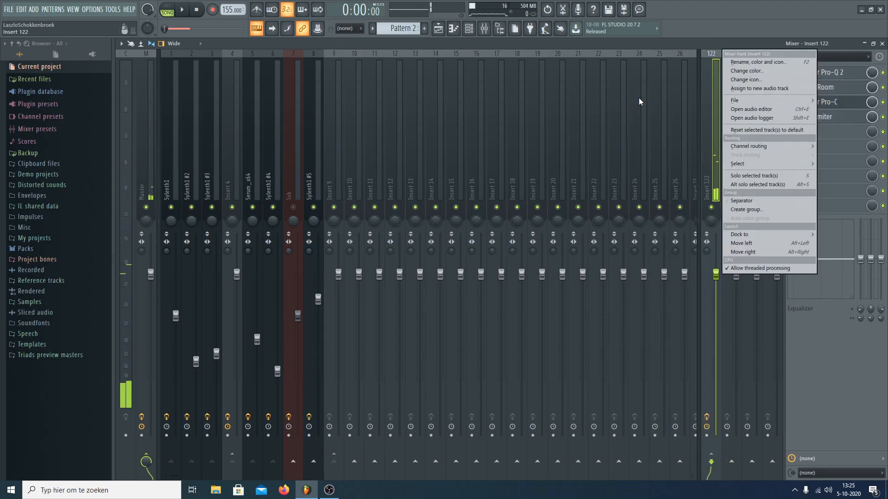
{"action": "mouse_move", "coordinate": [743, 95]}
{"action": "left_click", "coordinate": [668, 108]}
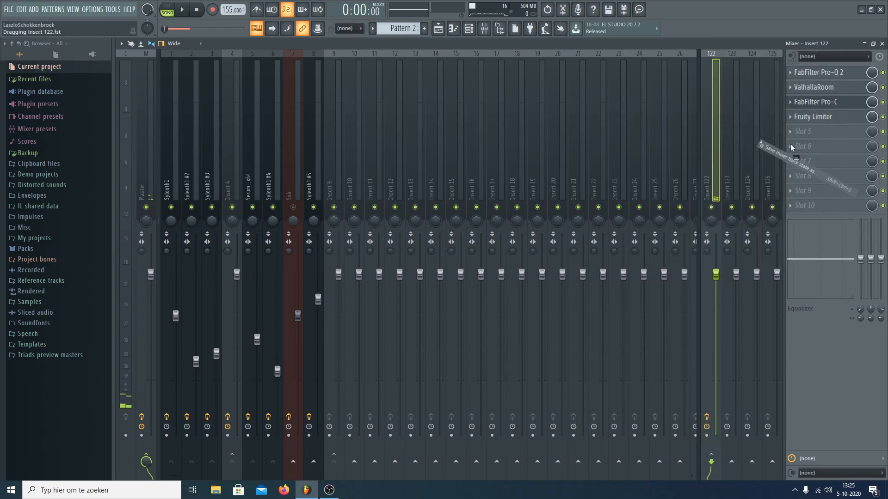
{"action": "left_click", "coordinate": [774, 133]}
{"action": "right_click", "coordinate": [790, 124]}
{"action": "left_click", "coordinate": [795, 137]}
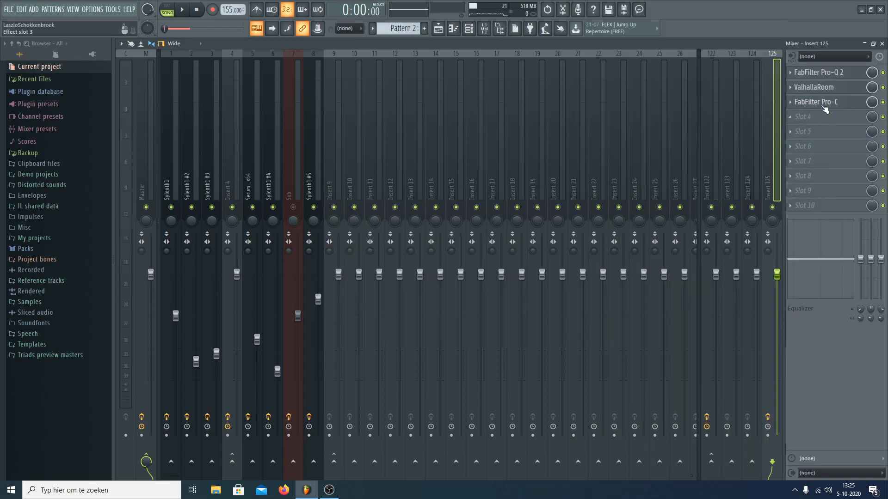
- Check FabFilter Pro-C on Insert 125, and route Insert 9 to Insert 125 while playing the song
{"action": "left_click", "coordinate": [823, 105]}
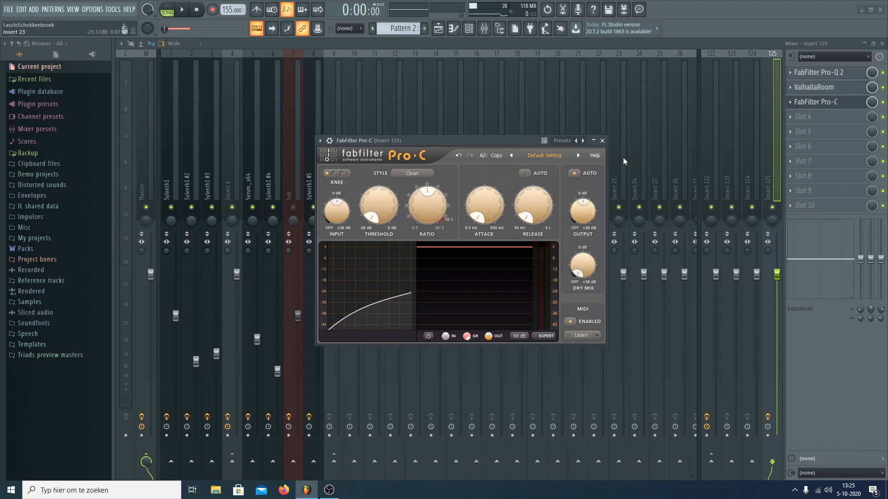
{"action": "left_click", "coordinate": [602, 141]}
{"action": "key", "text": "space"}
{"action": "left_click", "coordinate": [325, 141]}
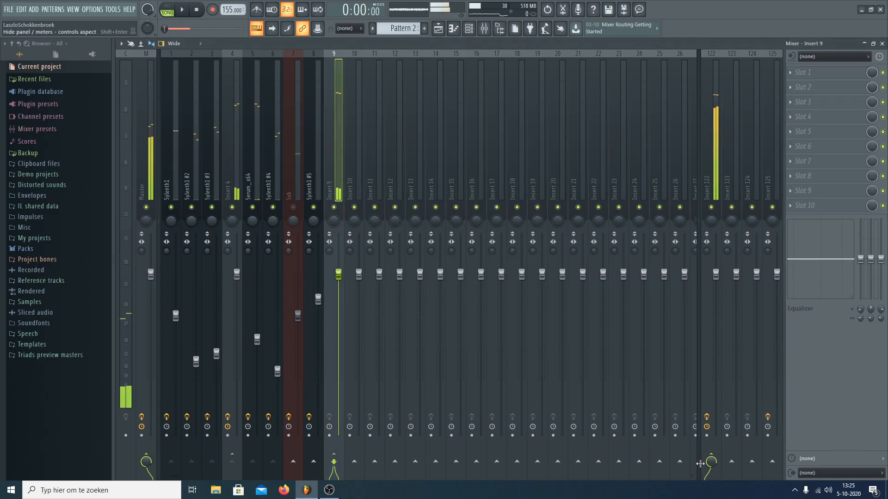
{"action": "left_click", "coordinate": [772, 462]}
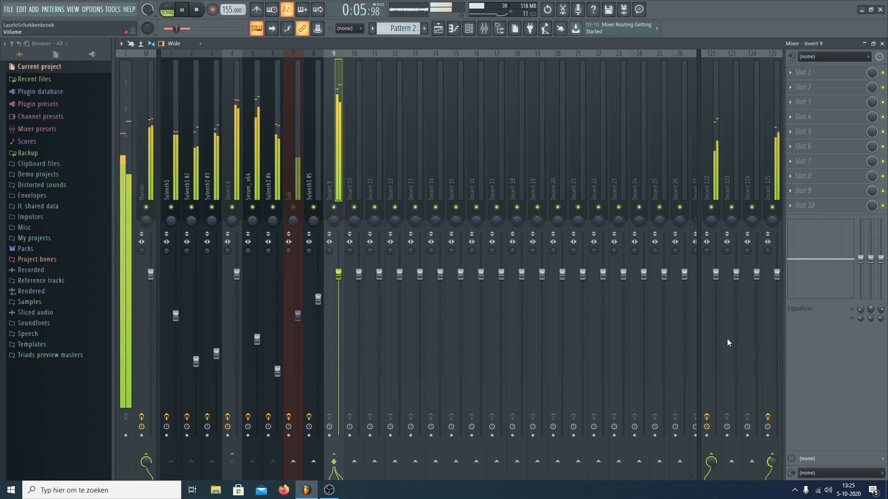
- Fine-tune the compressor knee and threshold of Fruity Limiter on Insert 122
{"action": "left_click", "coordinate": [708, 169]}
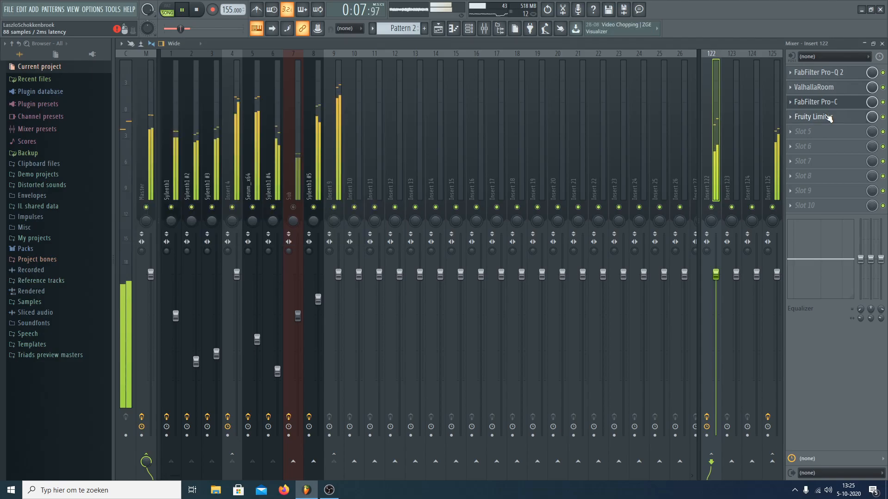
{"action": "left_click", "coordinate": [814, 116]}
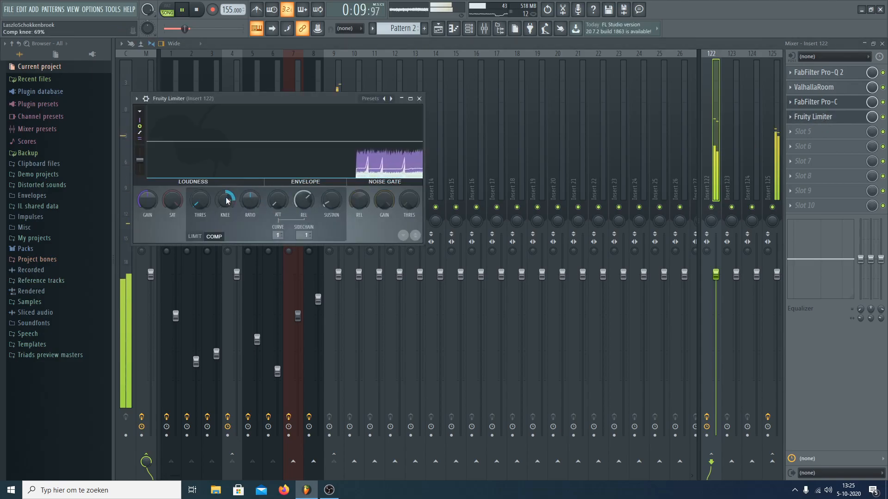
{"action": "left_click_drag", "start_coordinate": [227, 204], "coordinate": [234, 203]}
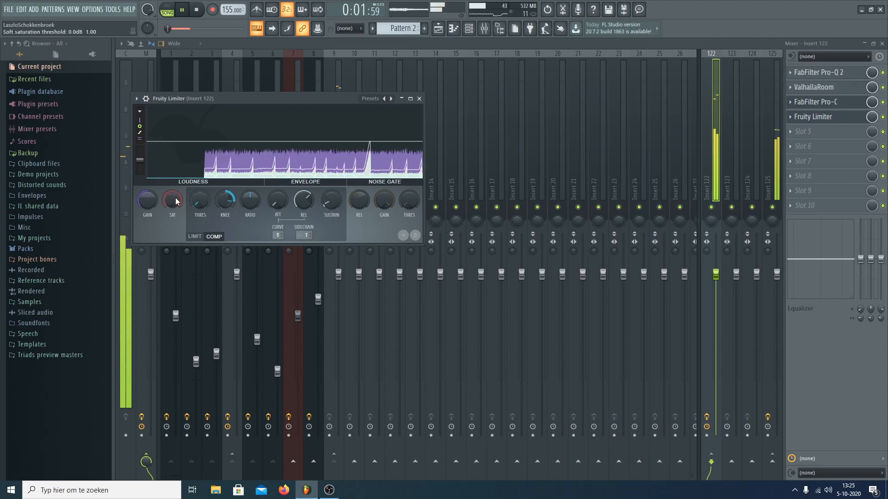
{"action": "left_click_drag", "start_coordinate": [200, 202], "coordinate": [200, 205]}
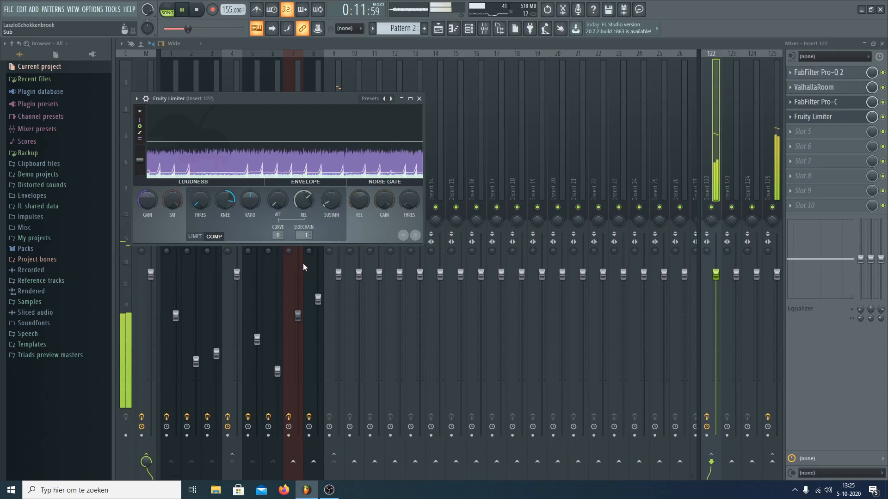
{"action": "left_click", "coordinate": [419, 99]}
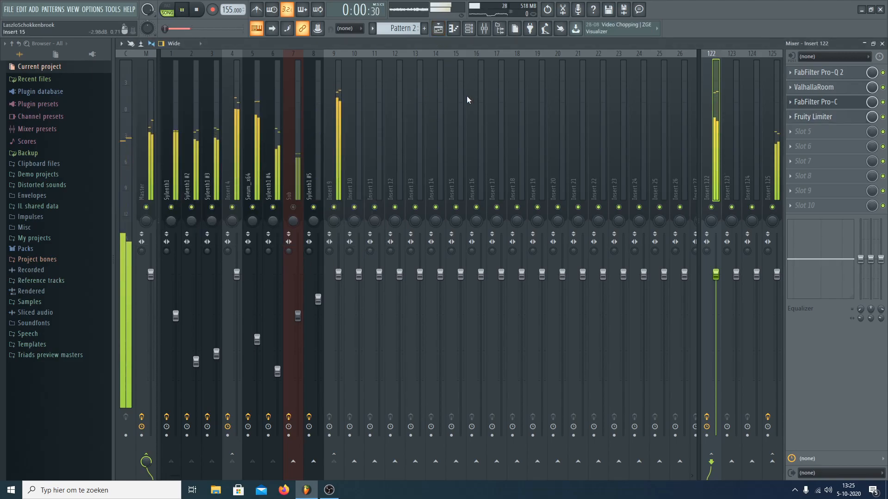
- Raise the Sylenth1 #5 fader to about 89% (-2.6 dB) and try sending the track to Insert 125 at about 49%
{"action": "left_click", "coordinate": [333, 144]}
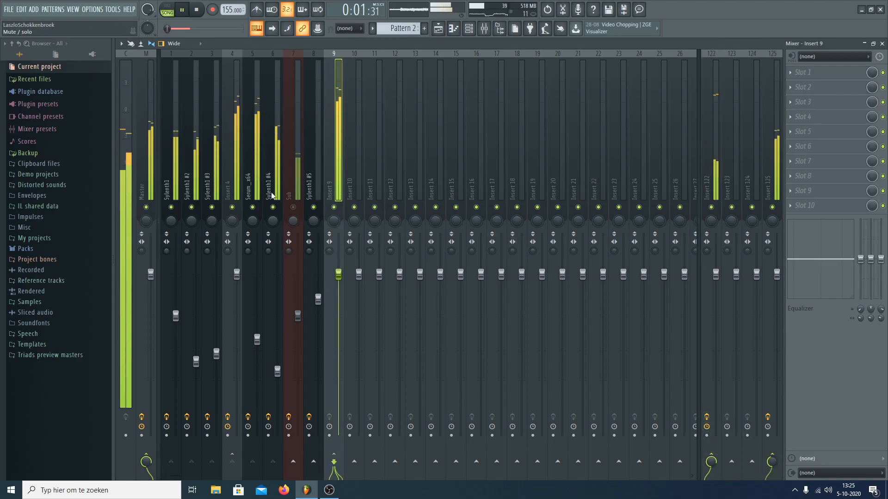
{"action": "left_click", "coordinate": [294, 207]}
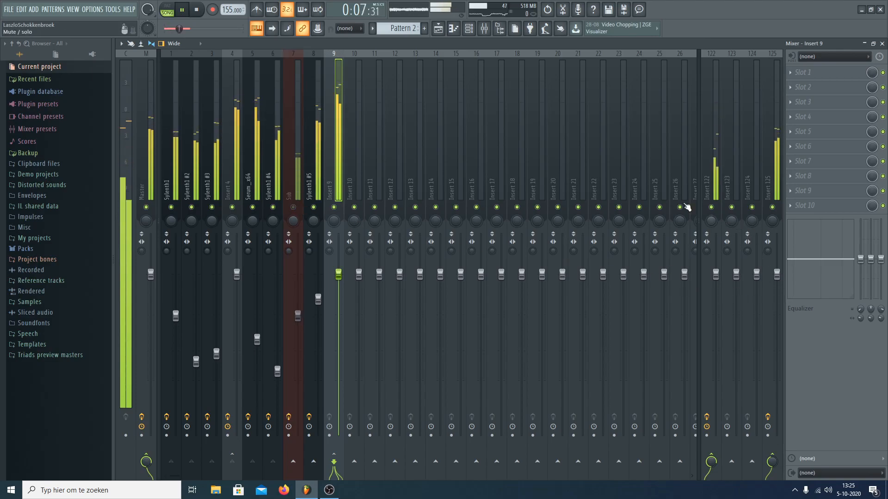
{"action": "left_click_drag", "start_coordinate": [320, 298], "coordinate": [318, 292]}
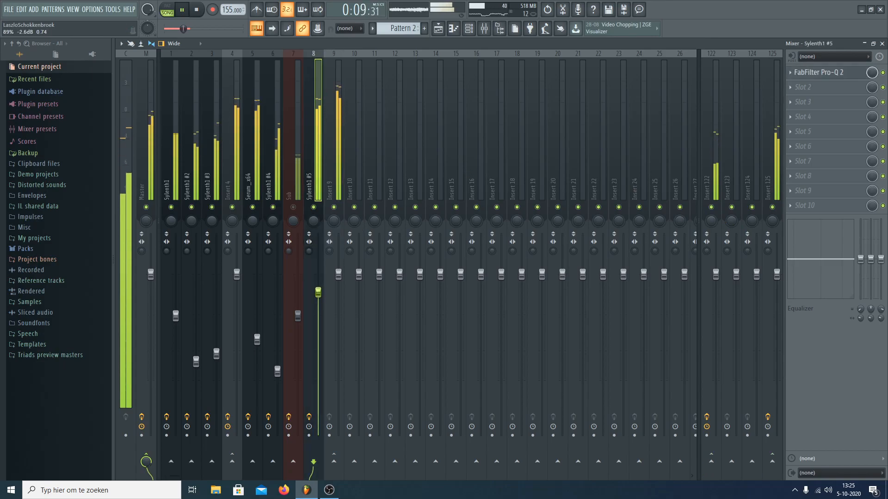
{"action": "left_click", "coordinate": [774, 468]}
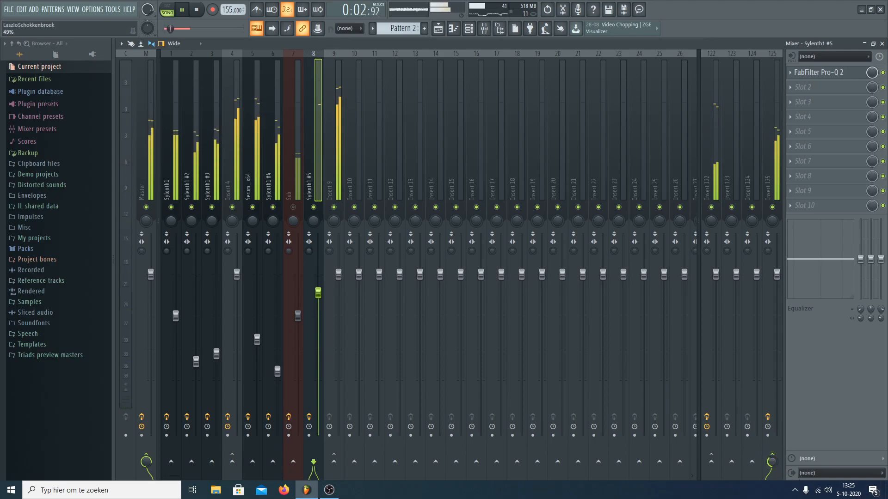
- Stop the song and load ValhallaRoom in the second effect slot of Sylenth1 #5
{"action": "key", "text": "space"}
{"action": "left_click", "coordinate": [803, 87]}
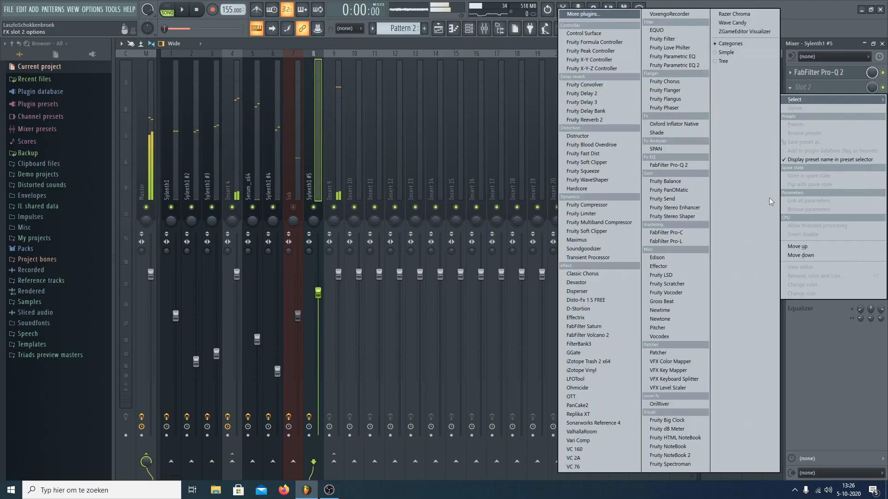
{"action": "left_click", "coordinate": [608, 434]}
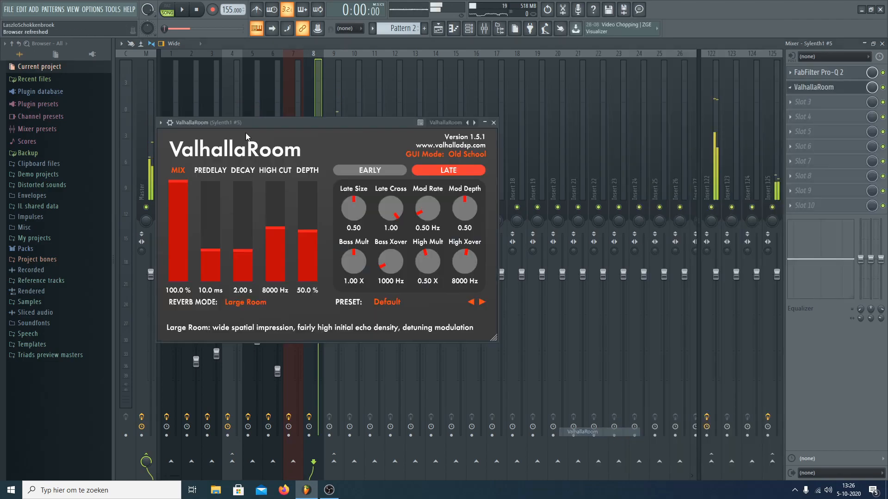
- Play the song from late in bar 4 and set the mix of Sylenth1 #5's ValhallaRoom to about 23%
{"action": "left_click", "coordinate": [438, 29]}
{"action": "left_click", "coordinate": [298, 64]}
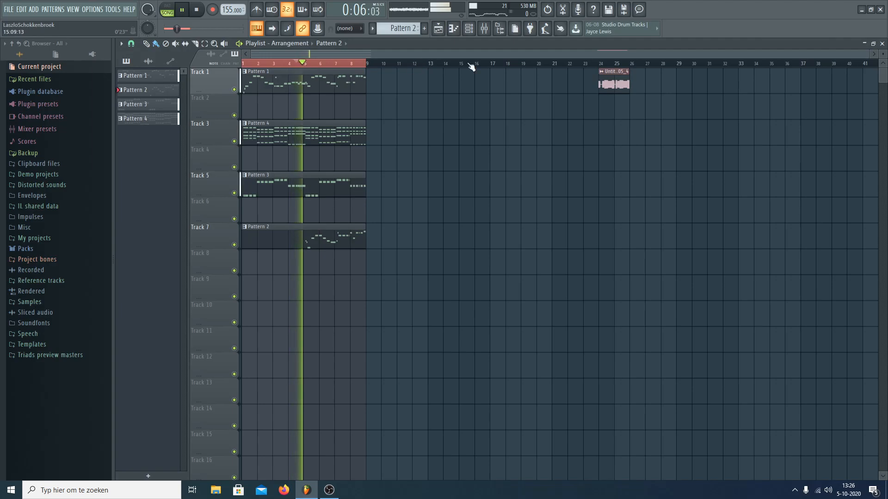
{"action": "left_click", "coordinate": [484, 28]}
{"action": "left_click", "coordinate": [811, 87]}
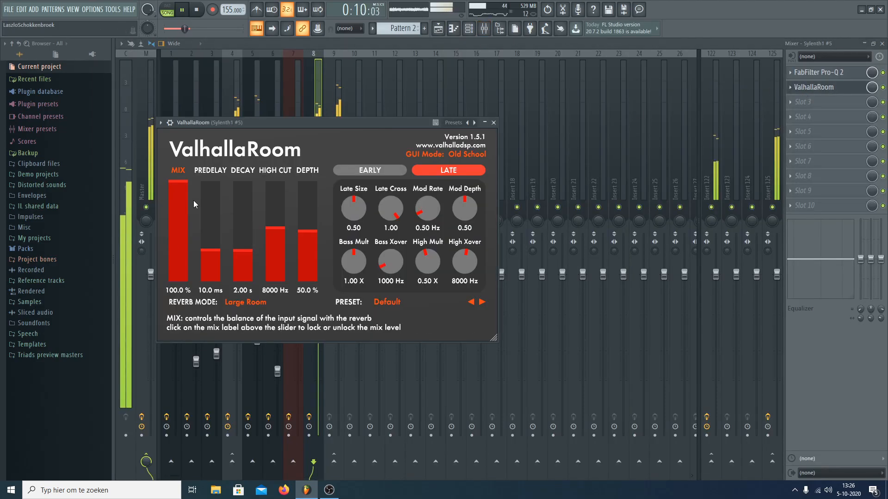
{"action": "left_click_drag", "start_coordinate": [176, 244], "coordinate": [177, 259]}
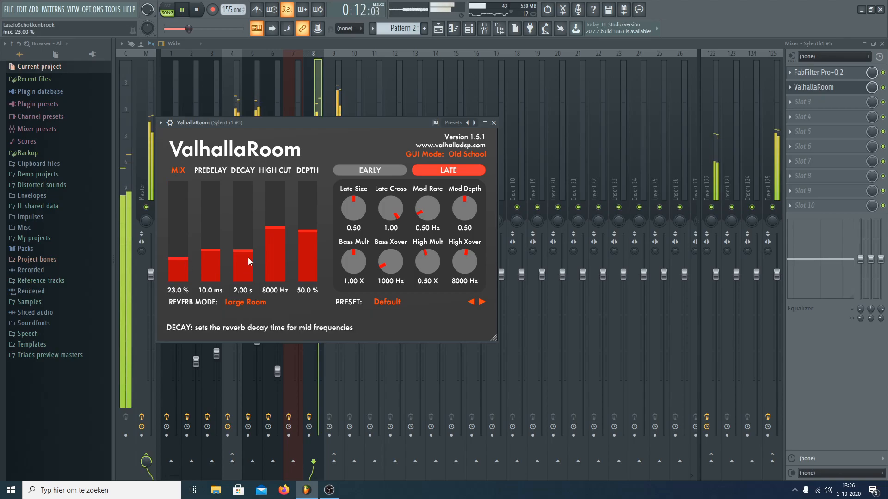
- Set Sylenth1 #5's ValhallaRoom to about 100.3 ms predelay, 2.40 s decay and 100% depth
{"action": "mouse_move", "coordinate": [244, 252]}
{"action": "left_mouse_down"}
{"action": "mouse_move", "coordinate": [218, 232]}
{"action": "mouse_move", "coordinate": [241, 249]}
{"action": "left_mouse_up"}
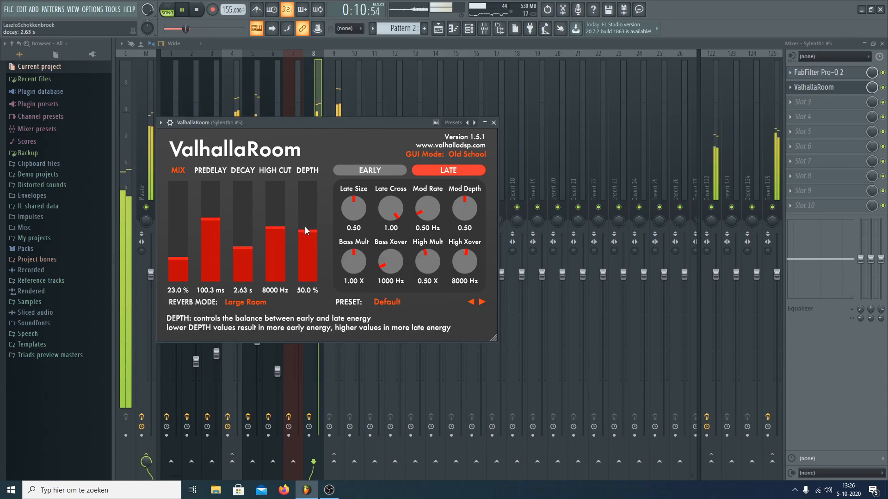
{"action": "left_click_drag", "start_coordinate": [304, 227], "coordinate": [317, 154]}
{"action": "key", "text": "space"}
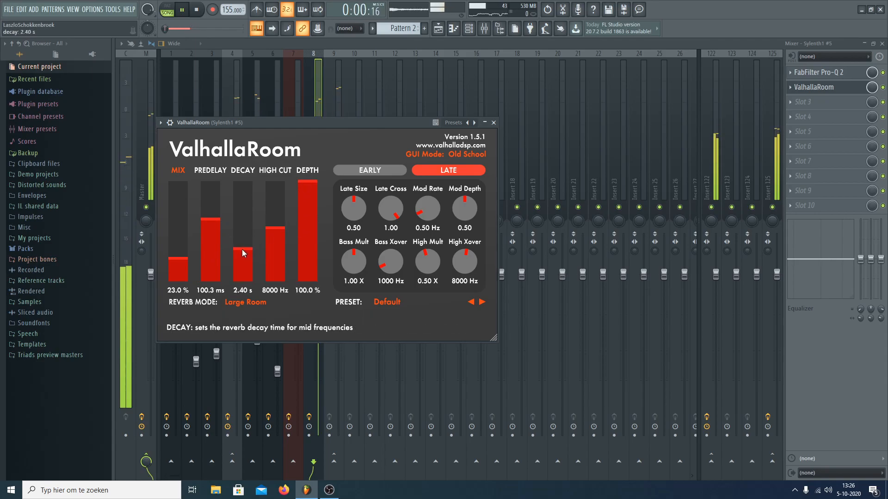
{"action": "left_click", "coordinate": [493, 123]}
- Swap two clips in the playlist, moving Pattern 2 to Track 5 and Pattern 3 to Track 7, with the song playing
{"action": "left_click", "coordinate": [437, 28]}
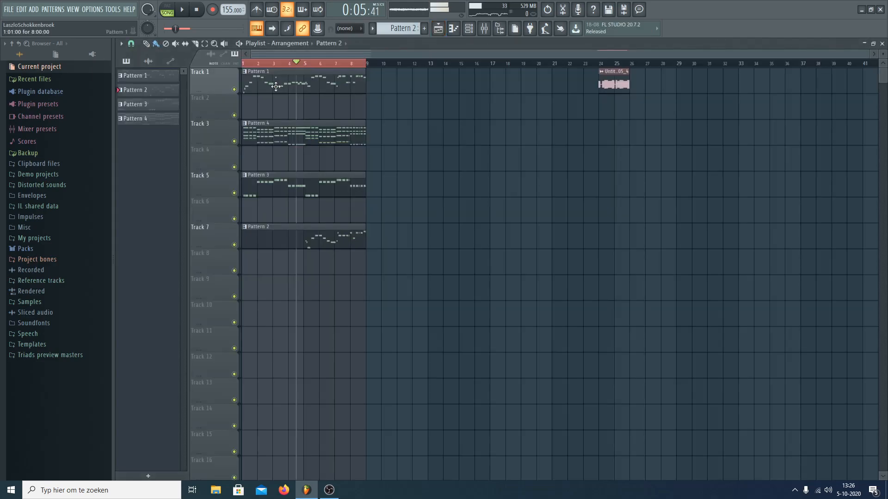
{"action": "key", "text": "space"}
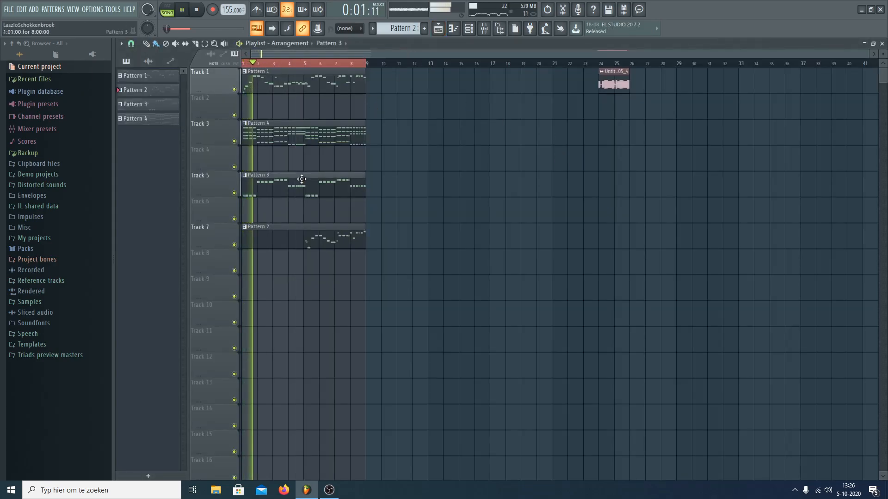
{"action": "left_click_drag", "start_coordinate": [250, 180], "coordinate": [234, 310]}
{"action": "left_click_drag", "start_coordinate": [285, 236], "coordinate": [285, 185]}
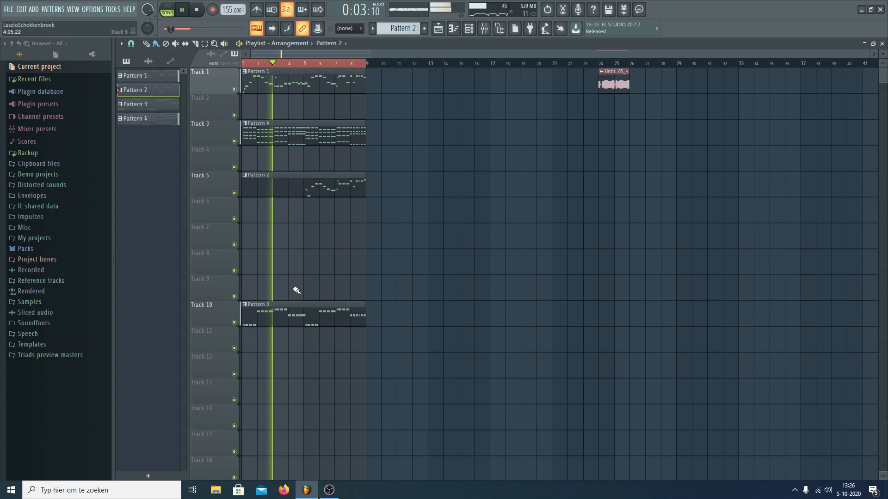
{"action": "left_click_drag", "start_coordinate": [259, 303], "coordinate": [255, 248]}
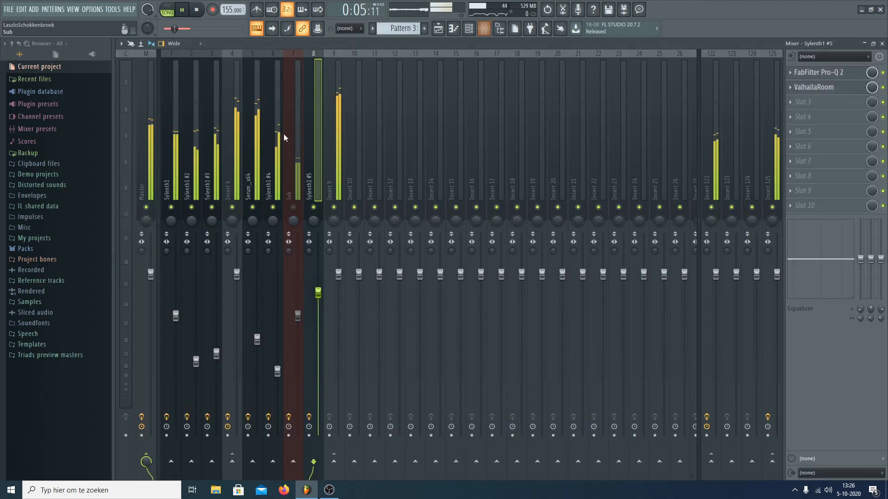
- Check Insert 4's ValhallaRoom settings, set the Sub fader to about 75% (-6.0 dB) and unmute the Sub track
{"action": "left_click", "coordinate": [484, 29]}
{"action": "left_click", "coordinate": [813, 116]}
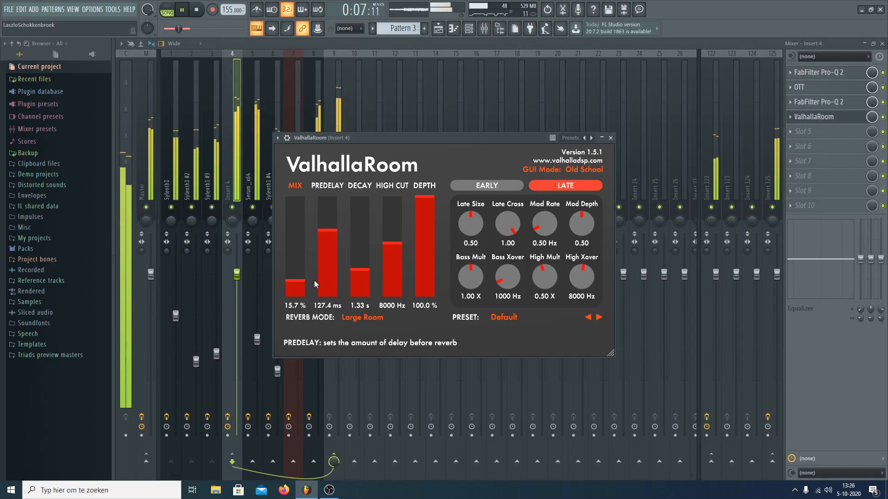
{"action": "left_click", "coordinate": [298, 125]}
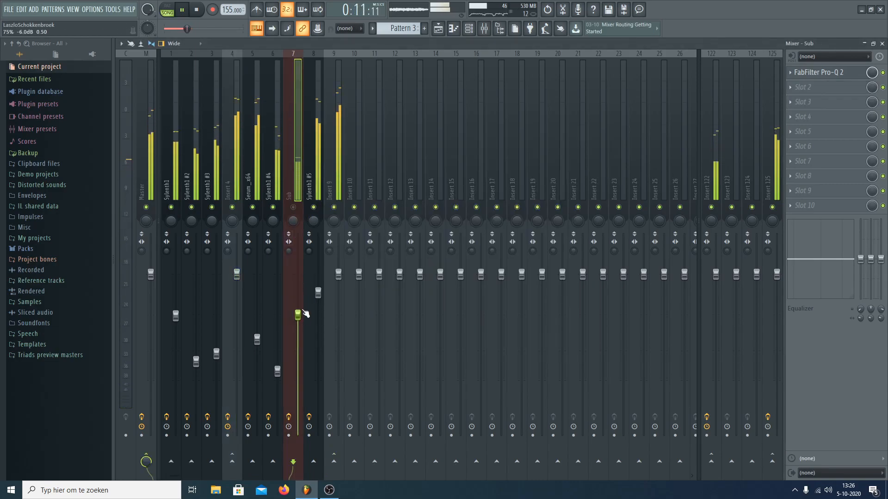
{"action": "left_click", "coordinate": [438, 28]}
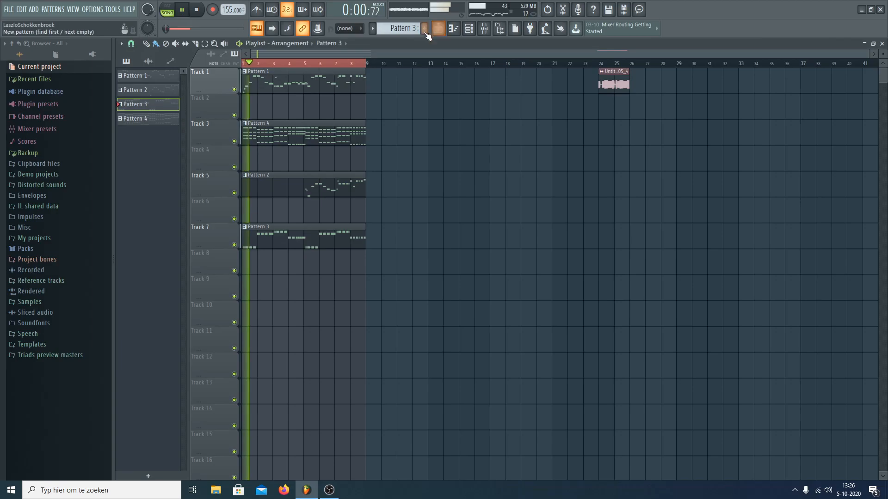
{"action": "left_click", "coordinate": [485, 30]}
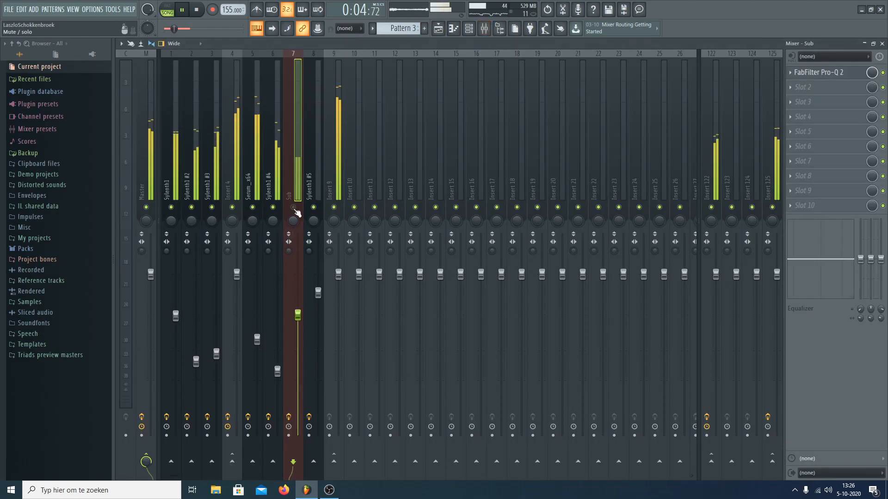
{"action": "left_click", "coordinate": [437, 32]}
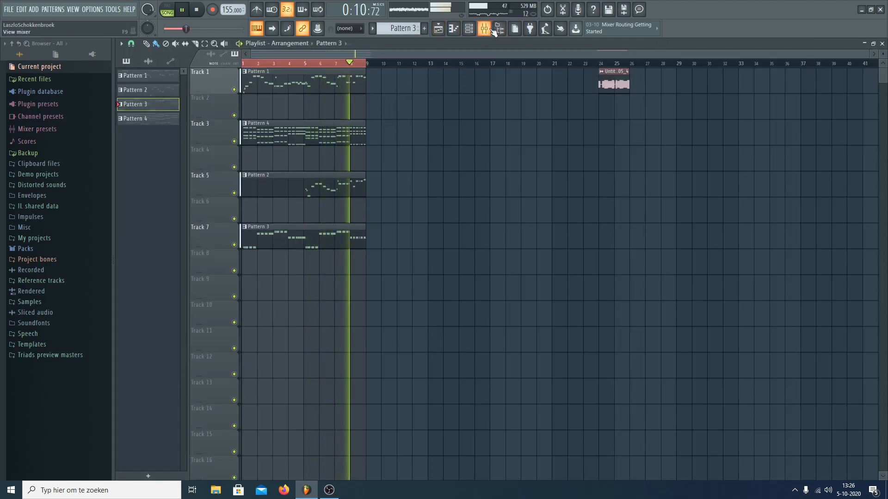
- Stop the song and examine the recorded audio in Edison on the Master track
{"action": "key", "text": "space"}
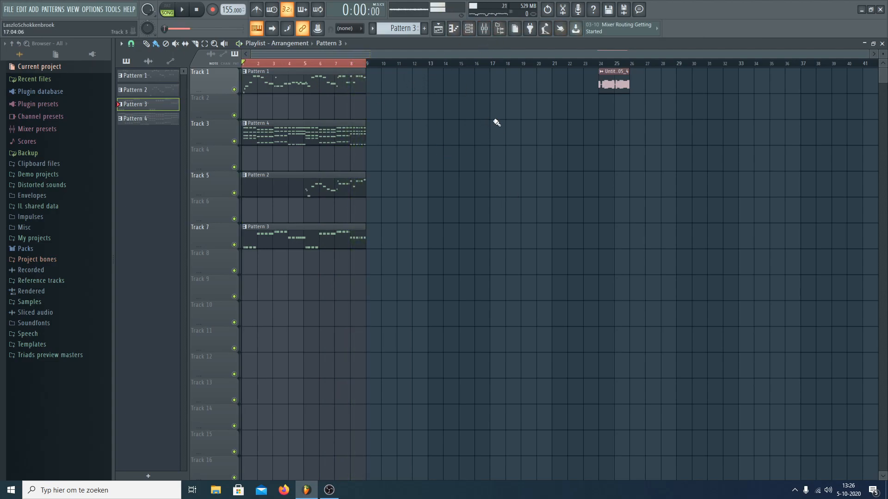
{"action": "left_click", "coordinate": [564, 14]}
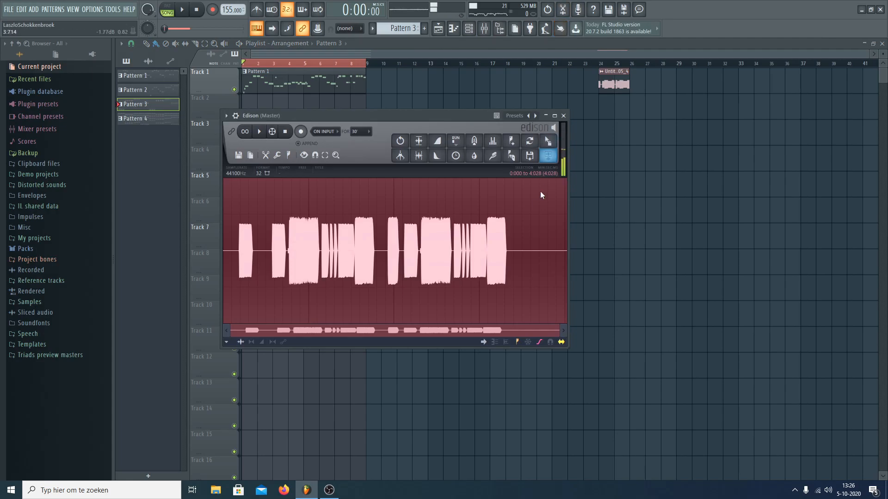
{"action": "left_click_drag", "start_coordinate": [542, 195], "coordinate": [648, 240]}
{"action": "key", "text": "space"}
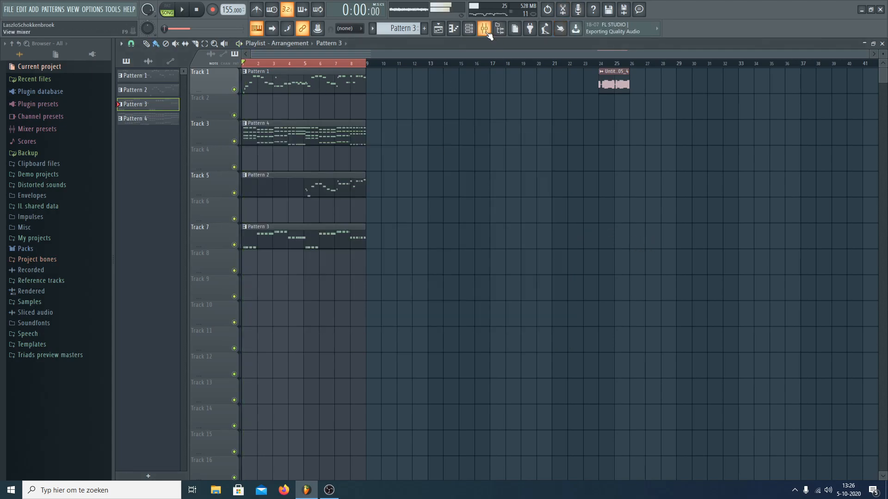
{"action": "left_click", "coordinate": [485, 30]}
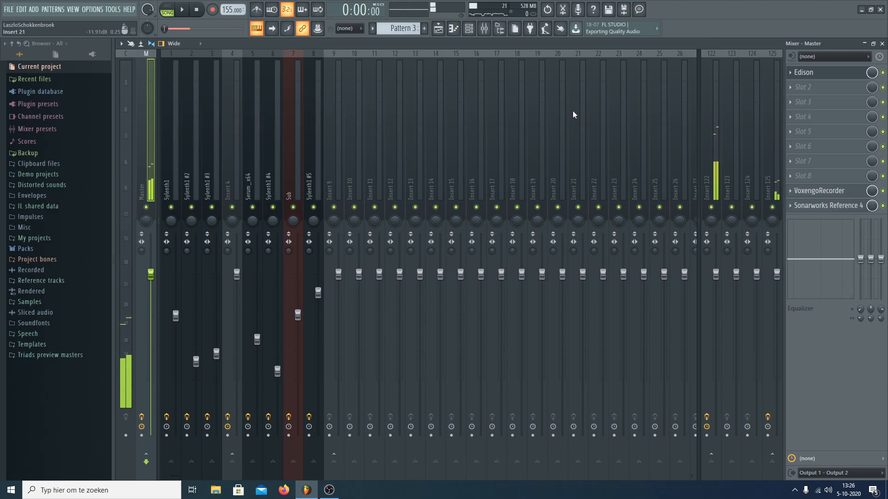
- Delete the audio clip near bar 24 on Track 1 and play the arrangement from the start
{"action": "left_click", "coordinate": [438, 31]}
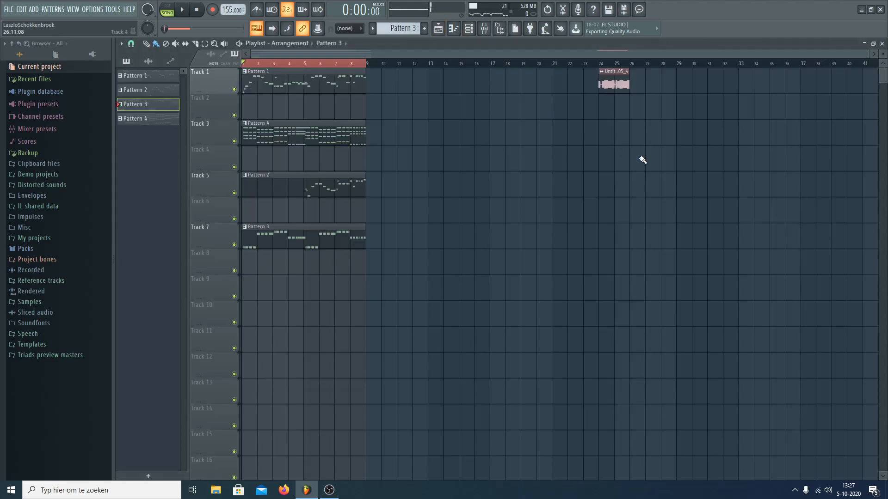
{"action": "right_click", "coordinate": [616, 85]}
{"action": "key", "text": "space"}
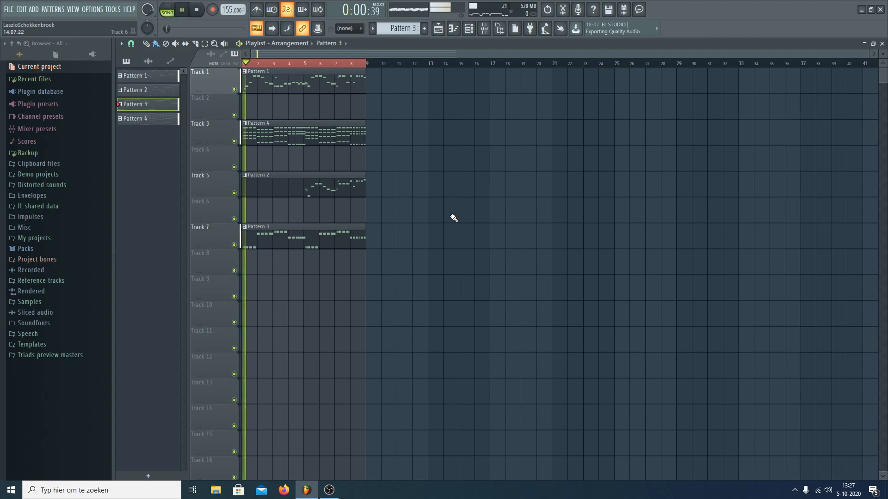
{"action": "scroll", "coordinate": [278, 70], "scroll_direction": "up", "scroll_amount": 5}
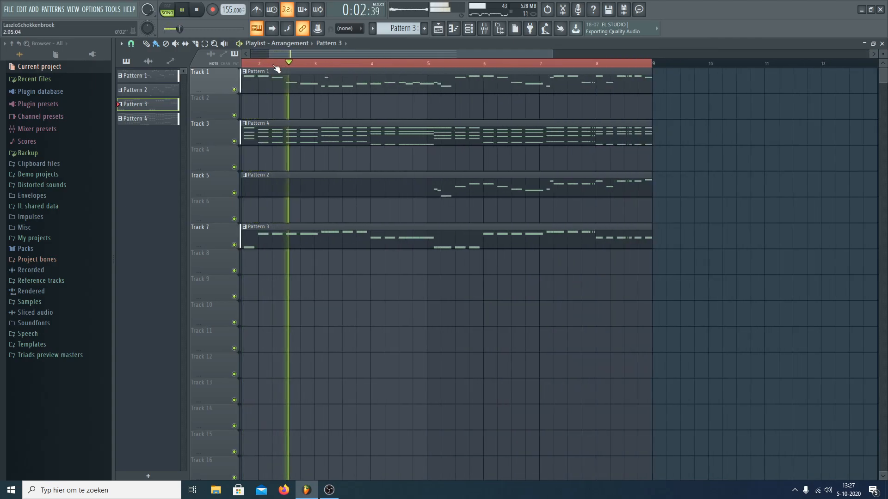
{"action": "scroll", "coordinate": [311, 54], "scroll_direction": "up", "scroll_amount": 1}
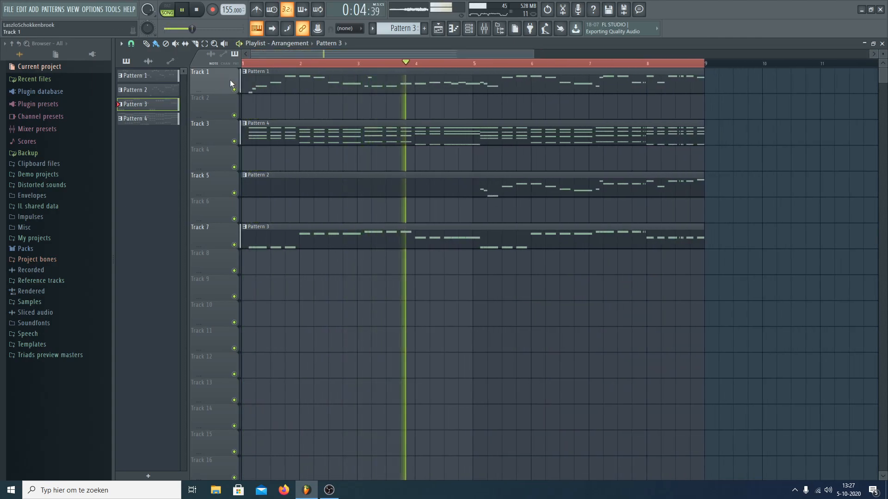
{"action": "scroll", "coordinate": [404, 75], "scroll_direction": "down", "scroll_amount": 4}
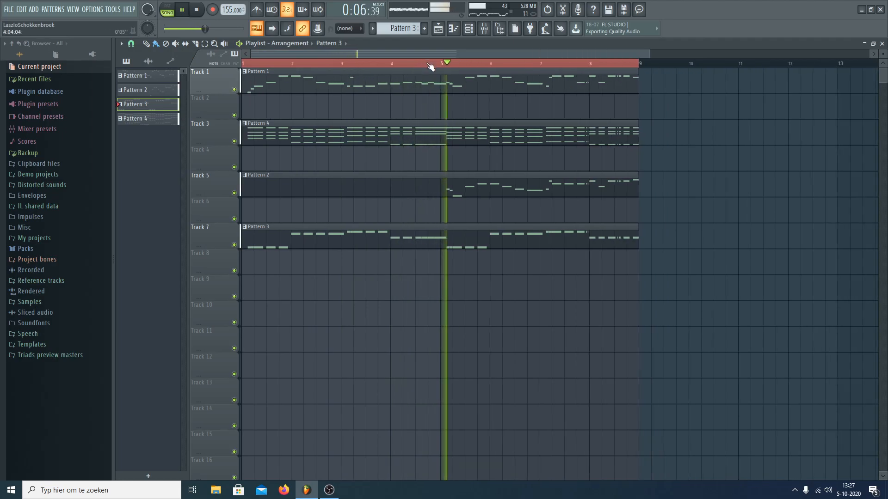
- Raise the Sylenth1 #5 fader slightly and set its ValhallaRoom to 19.4% mix and 1.99 s decay
{"action": "key", "text": "F9"}
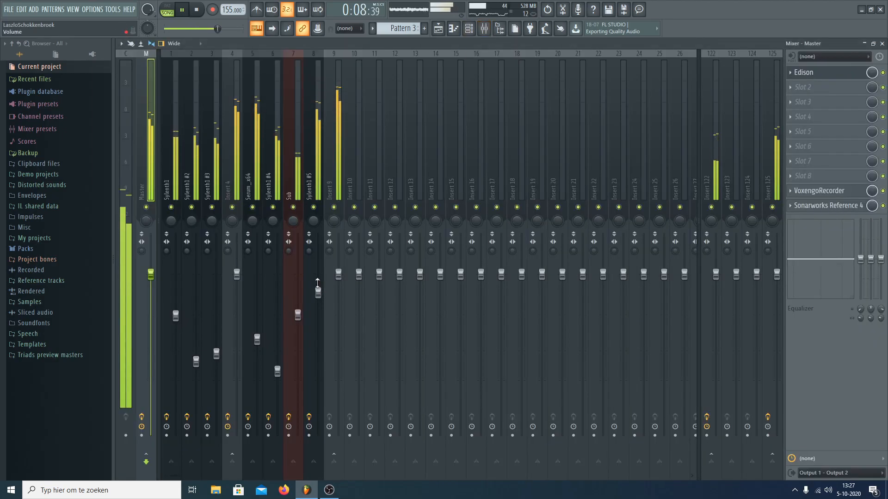
{"action": "left_click", "coordinate": [318, 292]}
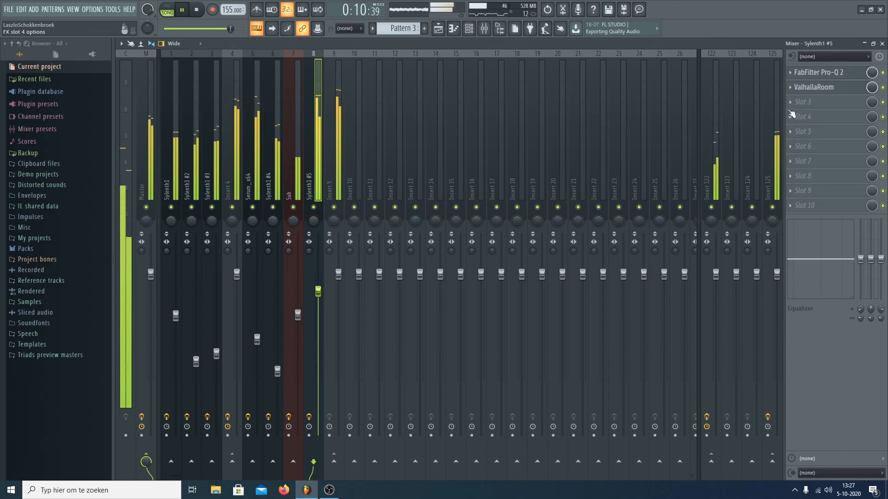
{"action": "left_click", "coordinate": [810, 87]}
{"action": "left_click", "coordinate": [177, 262]}
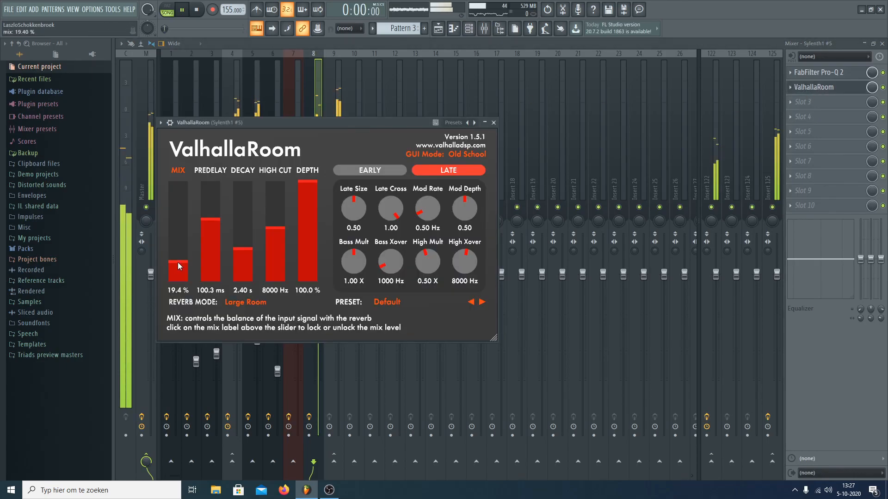
{"action": "left_click", "coordinate": [242, 251]}
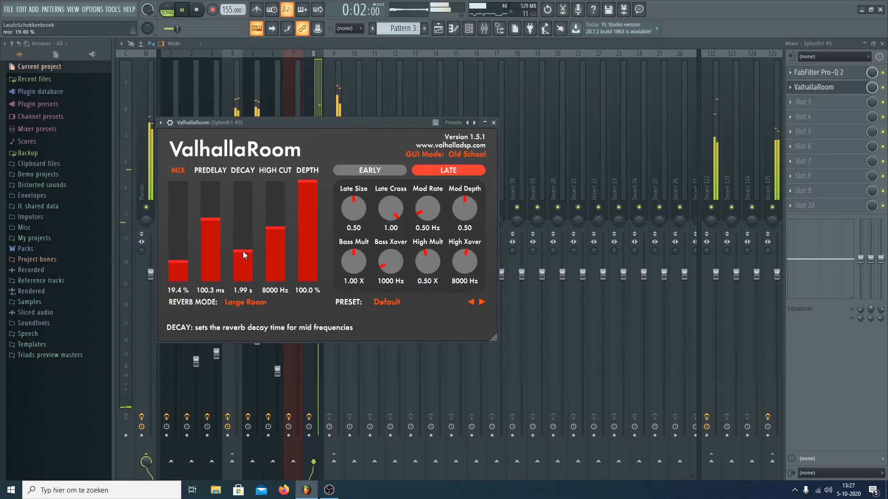
{"action": "key", "text": "Escape"}
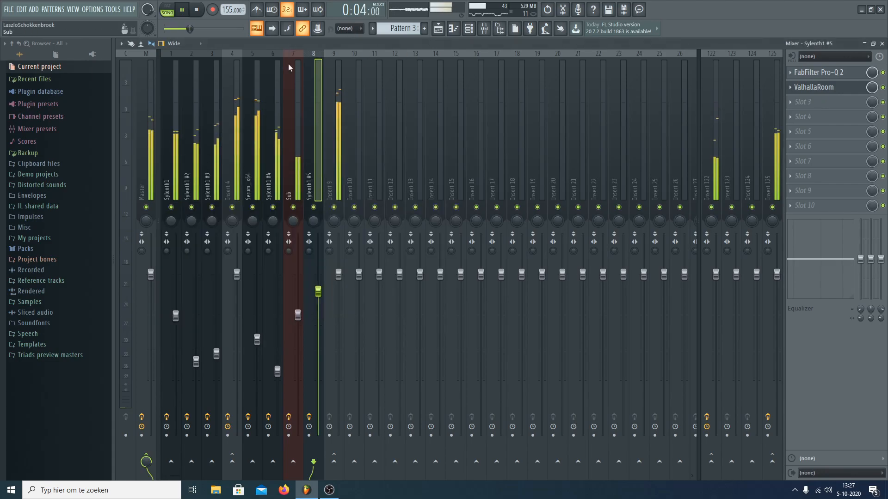
- Adjust the EQ curve of the second FabFilter Pro-Q 2 on Insert 4
{"action": "left_click", "coordinate": [232, 74]}
{"action": "left_click", "coordinate": [822, 105]}
{"action": "left_click_drag", "start_coordinate": [412, 227], "coordinate": [486, 223]}
{"action": "key", "text": "Escape"}
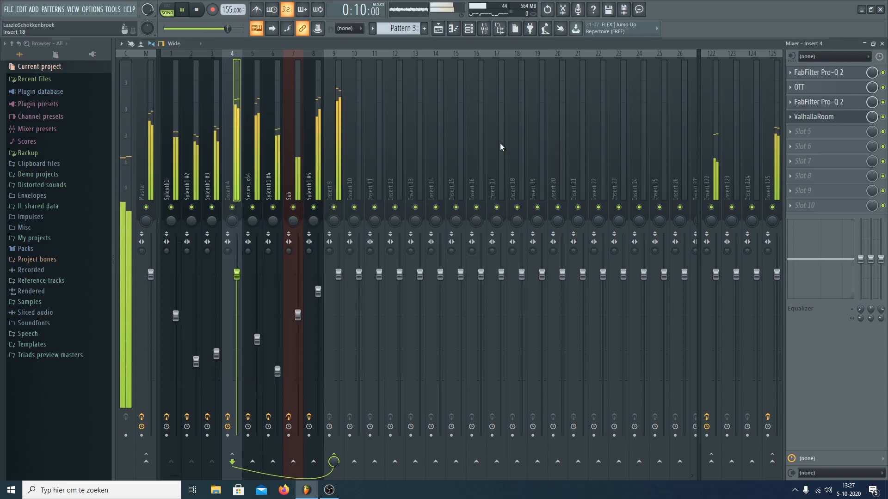
- Mute the reverb returns Insert 122 and Insert 125 and restart the song to listen to the dry mix
{"action": "left_click", "coordinate": [257, 169]}
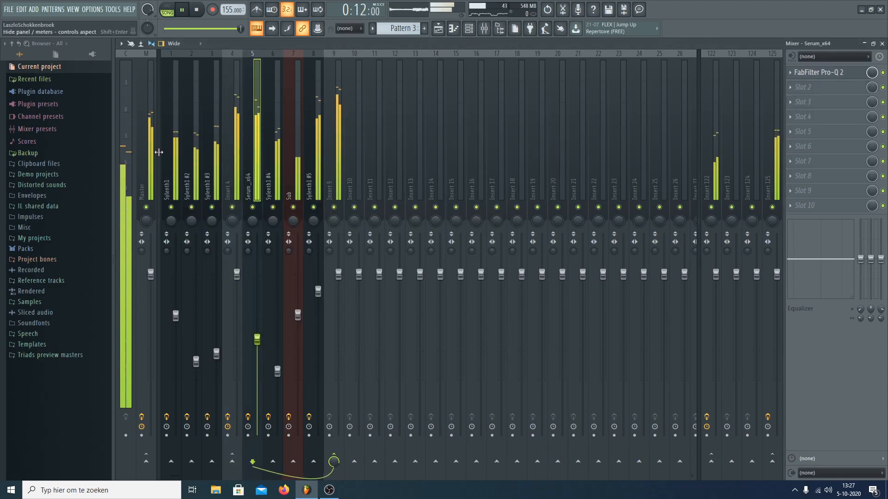
{"action": "left_click", "coordinate": [342, 129]}
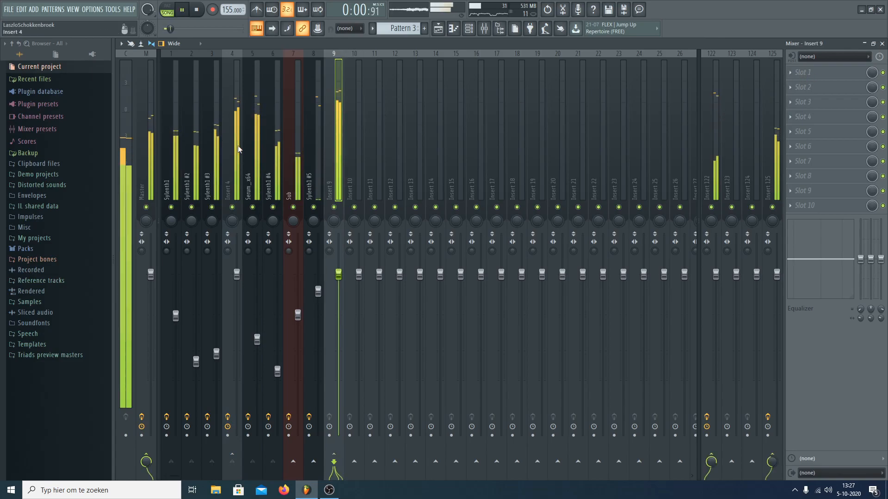
{"action": "key", "text": "space"}
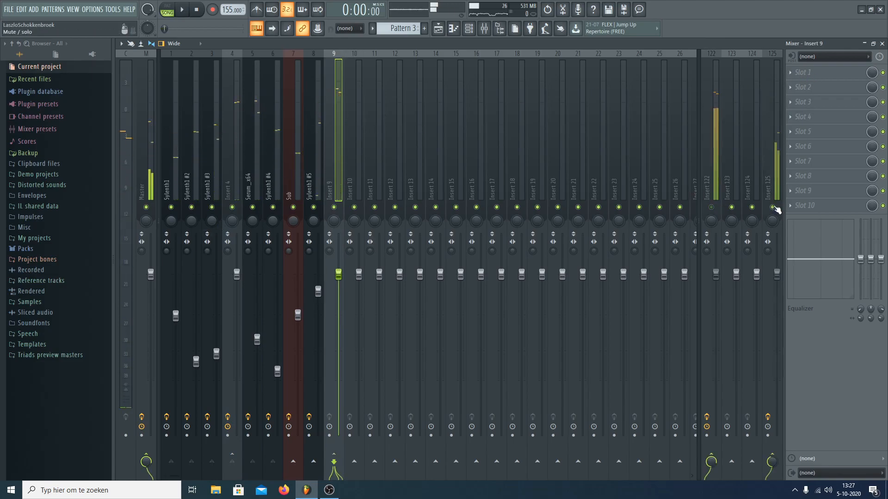
{"action": "key", "text": "space"}
{"action": "left_click", "coordinate": [238, 188]}
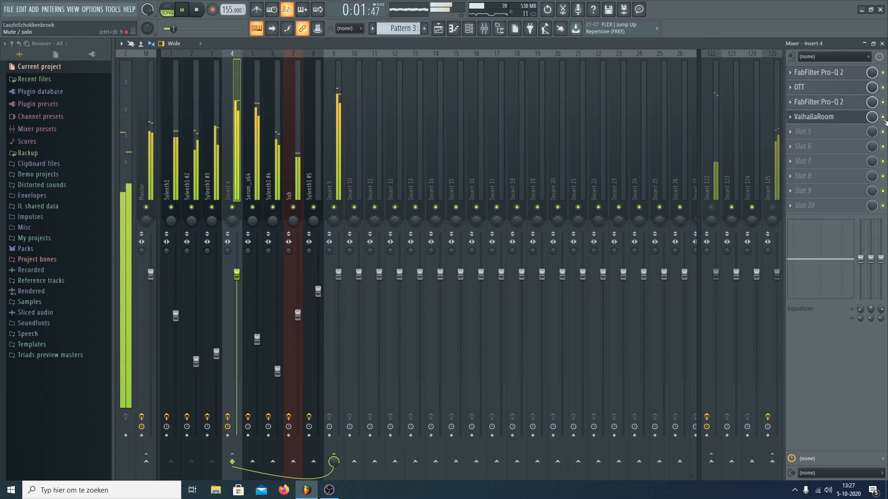
- Fine-tune the gain of the high-frequency band in the Serum_x64 track's FabFilter Pro-Q 2
{"action": "left_click", "coordinate": [262, 169]}
{"action": "left_click", "coordinate": [818, 76]}
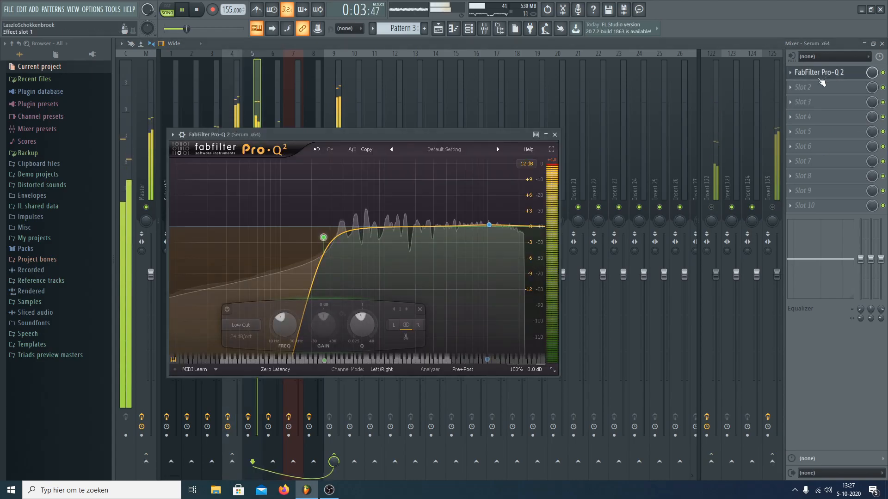
{"action": "left_click", "coordinate": [490, 224]}
{"action": "left_click_drag", "start_coordinate": [491, 222], "coordinate": [491, 223]}
{"action": "left_click", "coordinate": [555, 135]}
- Set the high bell band of Sylenth1 #5's FabFilter Pro-Q 2 to about +1.85 dB at 10316 Hz
{"action": "left_click", "coordinate": [278, 182]}
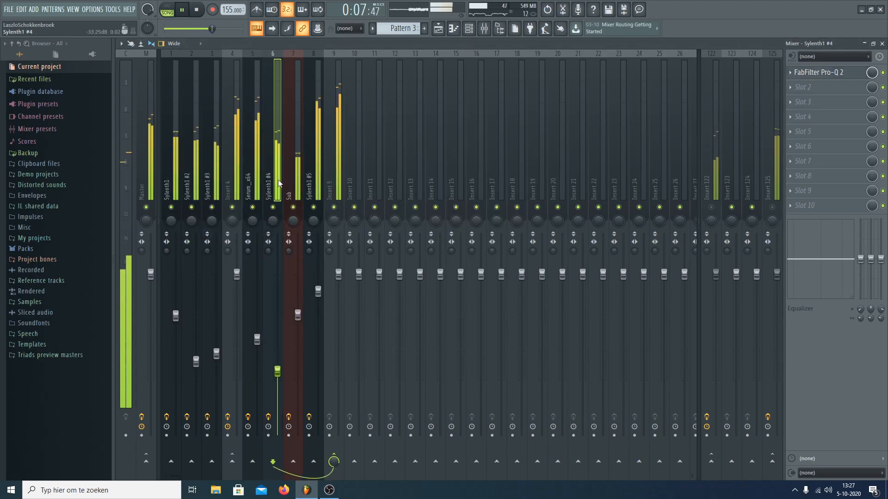
{"action": "left_click", "coordinate": [316, 177]}
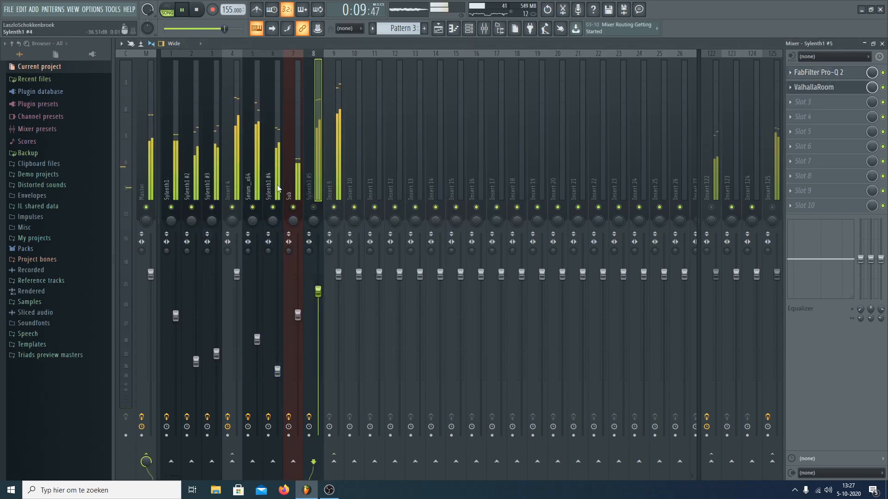
{"action": "left_click", "coordinate": [816, 73]}
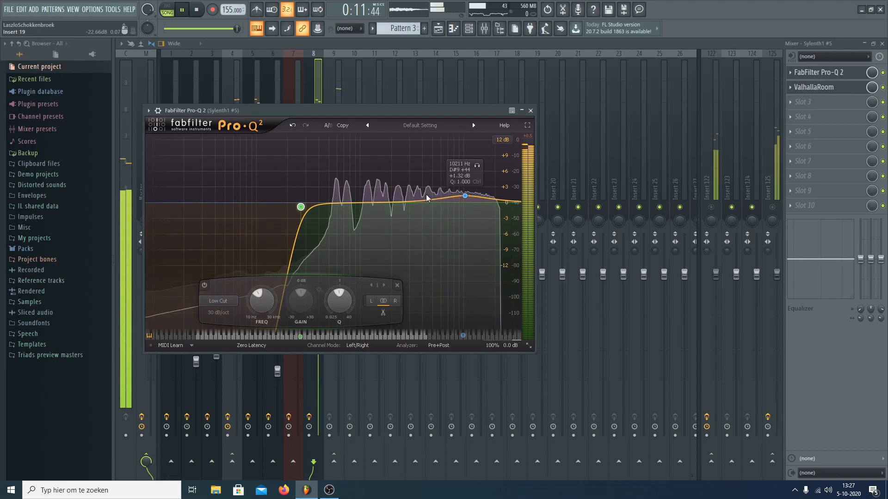
{"action": "left_click_drag", "start_coordinate": [466, 194], "coordinate": [467, 191]}
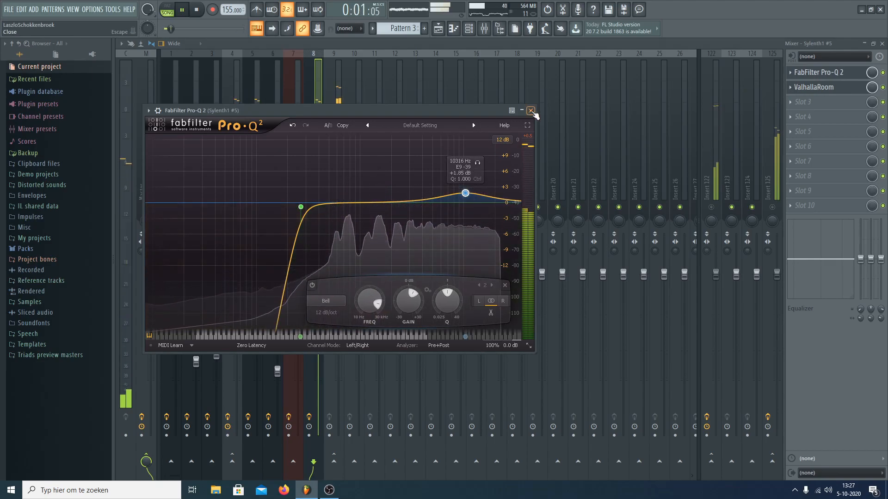
- Examine the EQ curve of Sylenth1 #4's FabFilter Pro-Q 2 while the song plays
{"action": "left_click", "coordinate": [531, 111]}
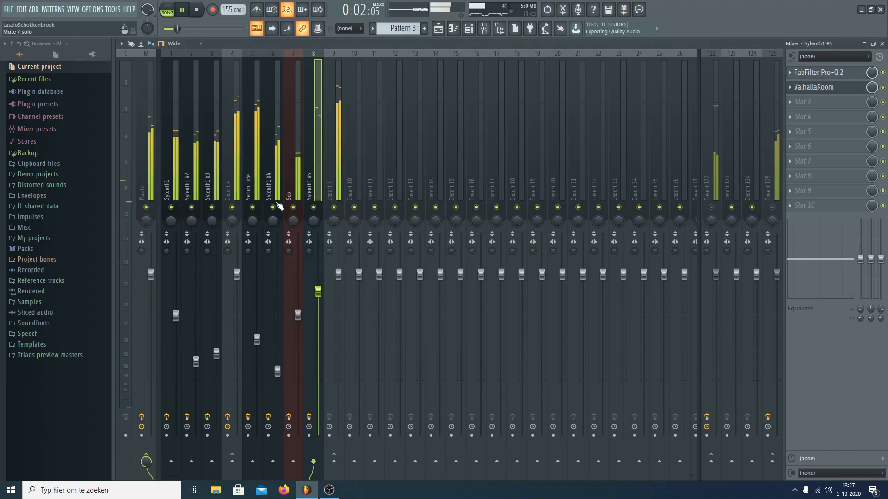
{"action": "left_click", "coordinate": [271, 195]}
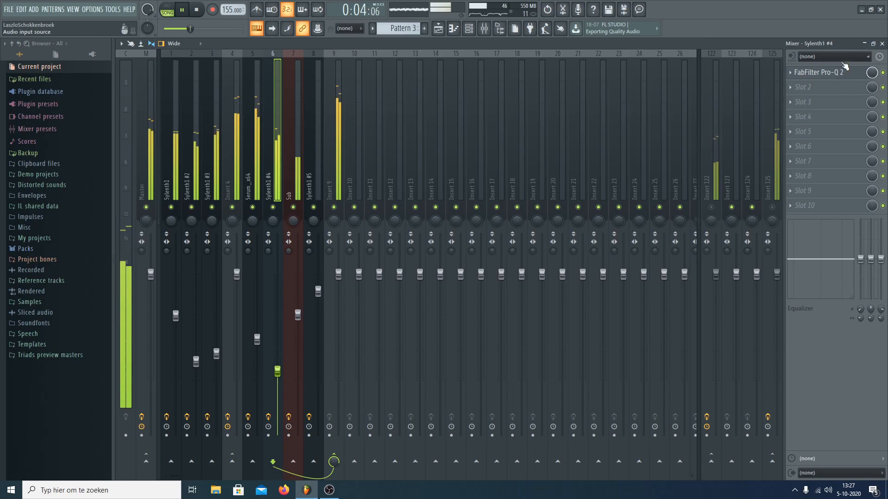
{"action": "left_click", "coordinate": [841, 60]}
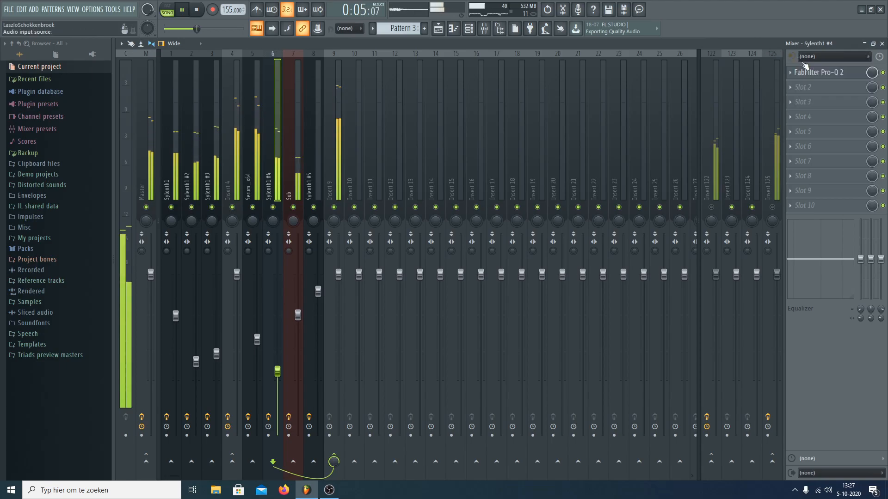
{"action": "left_click", "coordinate": [813, 74]}
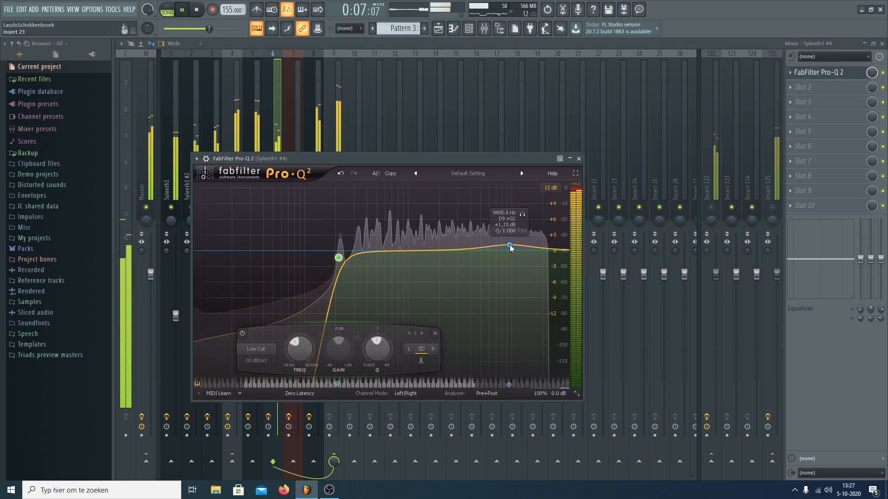
{"action": "left_click", "coordinate": [578, 159]}
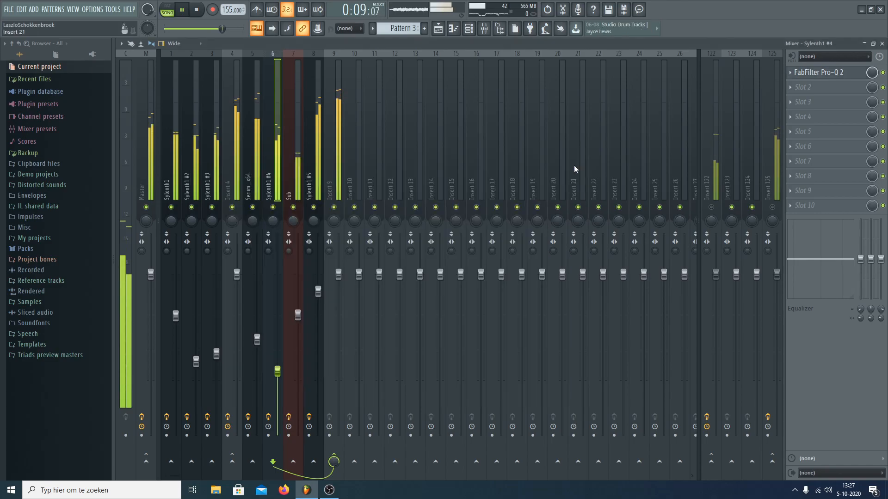
- Compare the mix with the ValhallaRoom reverbs of Sylenth1 #5 and Insert 4 bypassed, and unmute the reverb returns Insert 122 and Insert 125
{"action": "left_click", "coordinate": [315, 160]}
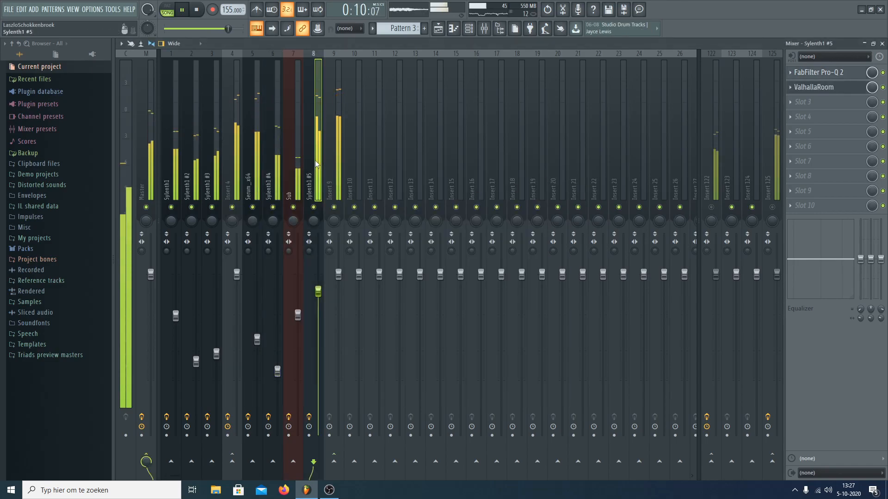
{"action": "left_click", "coordinate": [882, 87]}
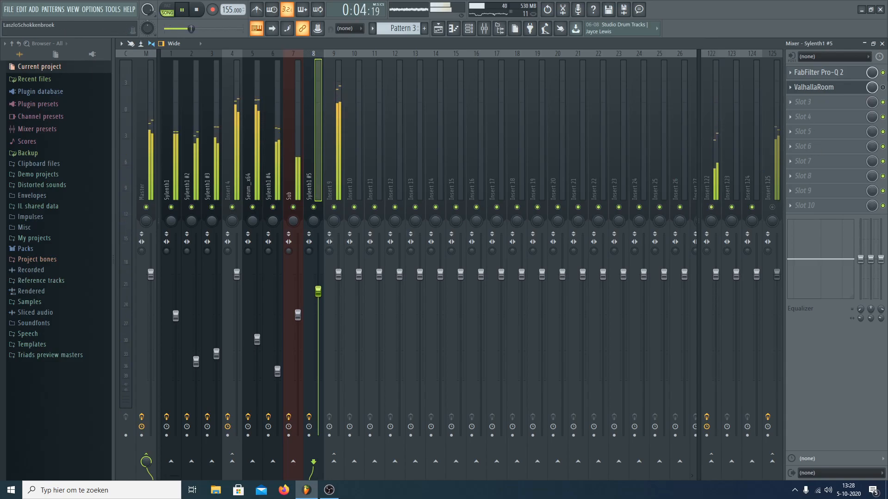
{"action": "key", "text": "Left"}
{"action": "key", "text": "Left"}
{"action": "key", "text": "Left"}
{"action": "key", "text": "Left"}
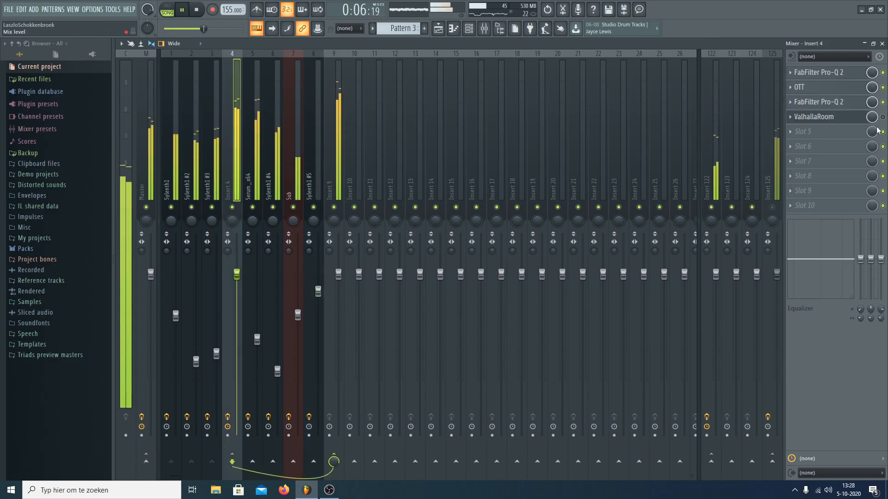
{"action": "left_click", "coordinate": [772, 207]}
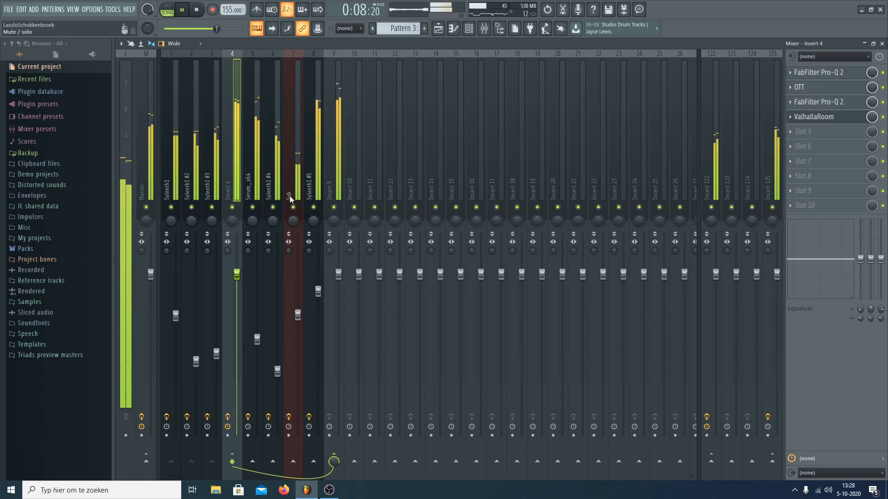
- Load FabFilter Pro-Q 2 into the first effect slot of Insert 9 and check its spectrum during playback
{"action": "left_click", "coordinate": [136, 134]}
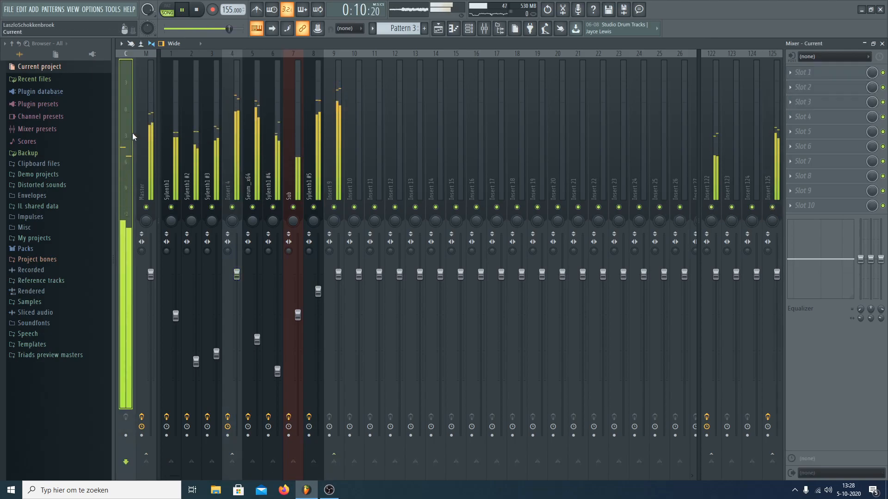
{"action": "left_click", "coordinate": [334, 149]}
{"action": "key", "text": "space"}
{"action": "left_click", "coordinate": [815, 74]}
{"action": "mouse_move", "coordinate": [807, 85]}
{"action": "left_click", "coordinate": [667, 165]}
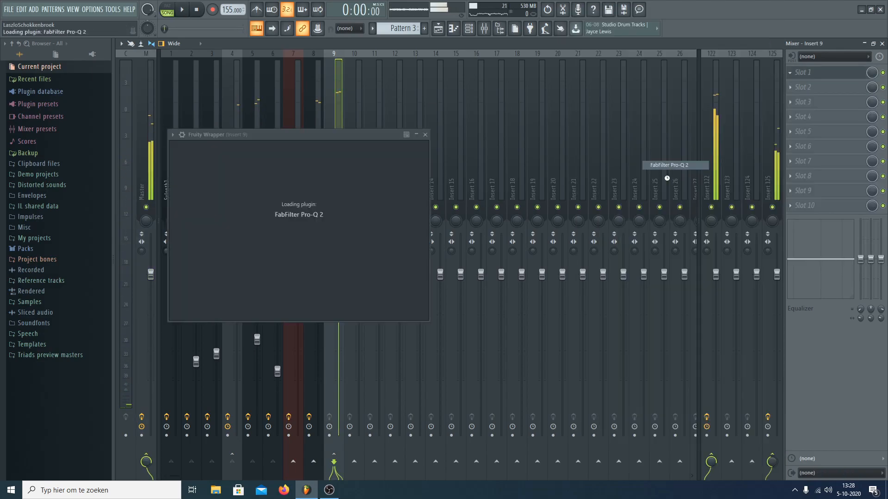
{"action": "key", "text": "space"}
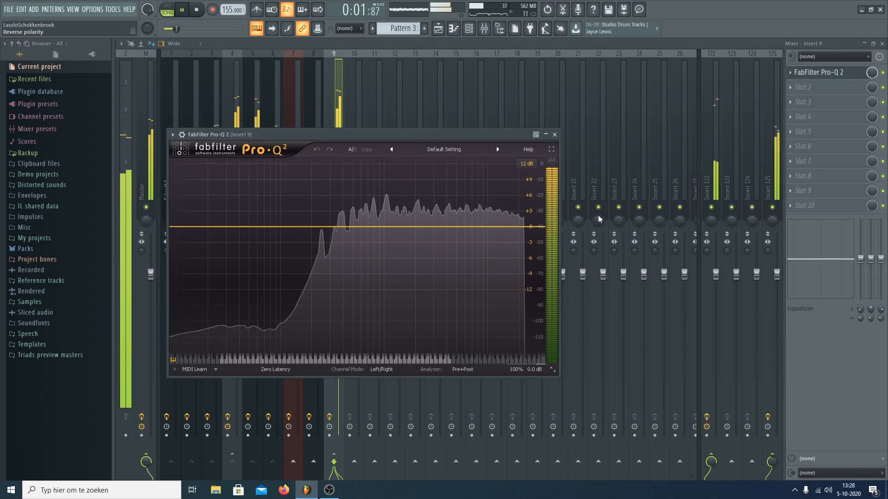
{"action": "left_click", "coordinate": [555, 135]}
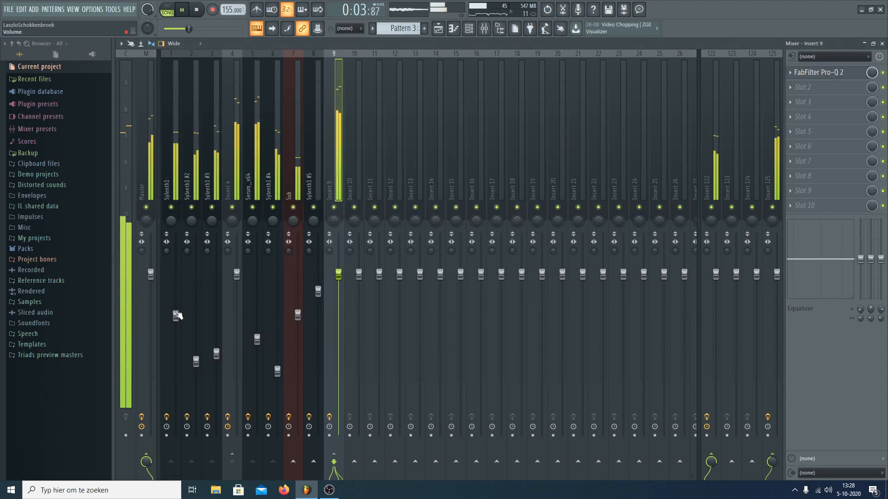
- Raise the mixer faders of Sylenth1 to about -5.3 dB and Sylenth1 #3 to about -11.3 dB, and Insert 4 and Sylenth1 #2 slightly
{"action": "left_click_drag", "start_coordinate": [176, 316], "coordinate": [176, 311]}
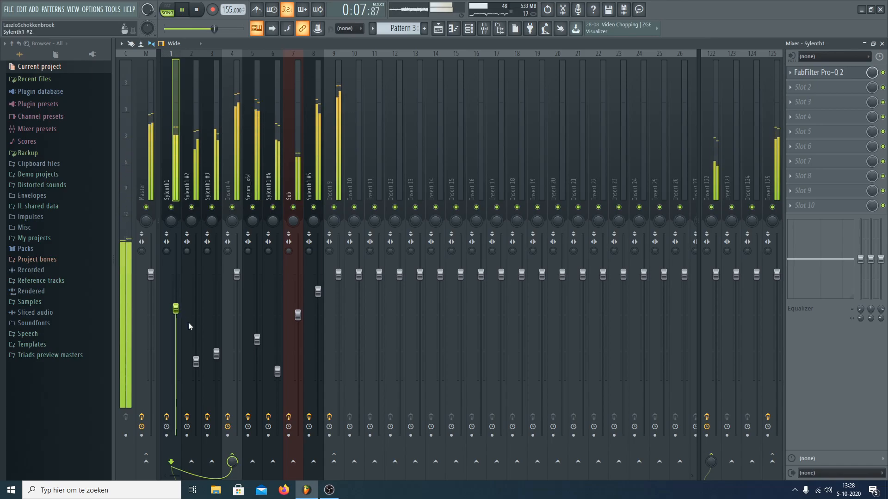
{"action": "left_click_drag", "start_coordinate": [237, 273], "coordinate": [238, 271]}
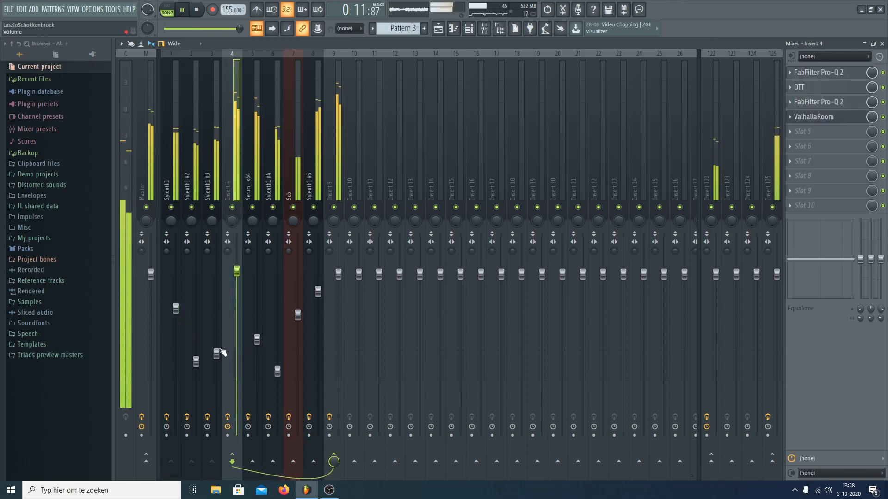
{"action": "left_click_drag", "start_coordinate": [222, 353], "coordinate": [219, 352]}
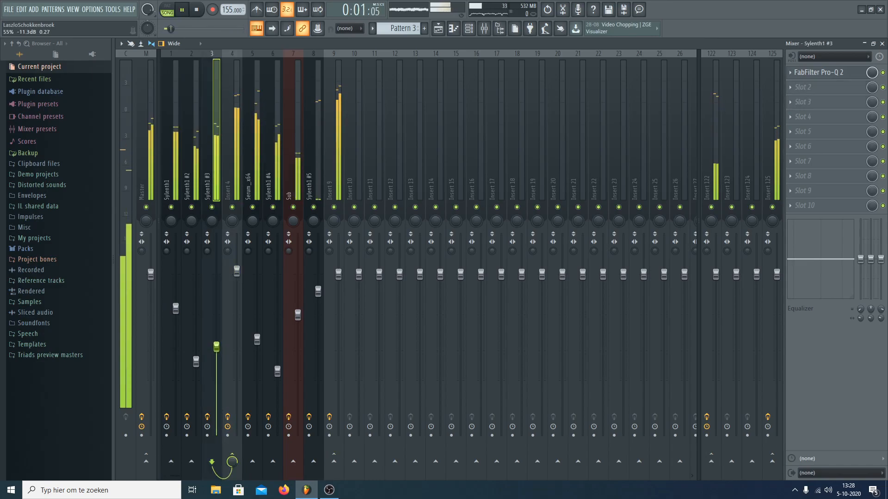
{"action": "left_click", "coordinate": [177, 310]}
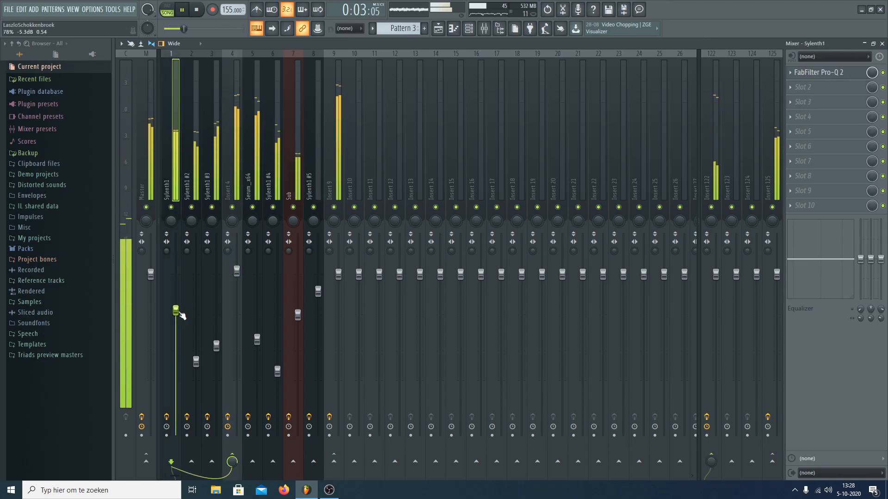
{"action": "left_click_drag", "start_coordinate": [197, 364], "coordinate": [198, 359]}
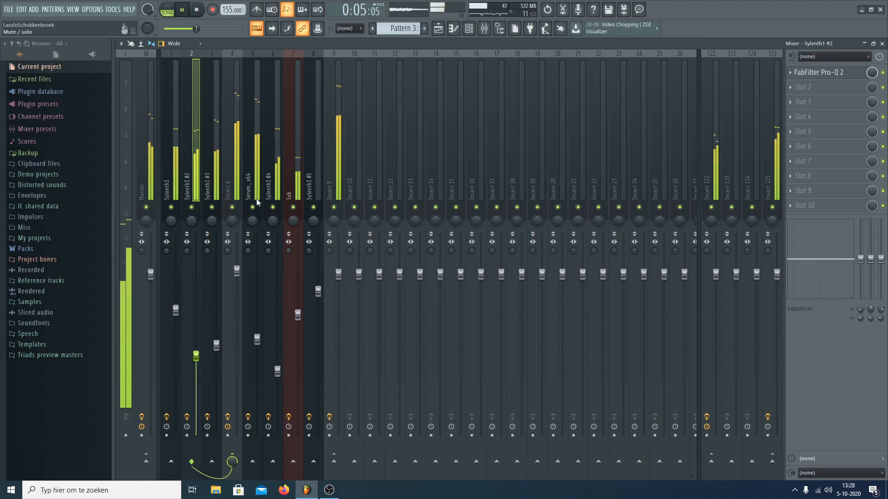
- Examine the bus spectrum in Insert 9's FabFilter Pro-Q 2 while the song plays, and stop playback
{"action": "left_click", "coordinate": [237, 154]}
{"action": "left_click", "coordinate": [338, 135]}
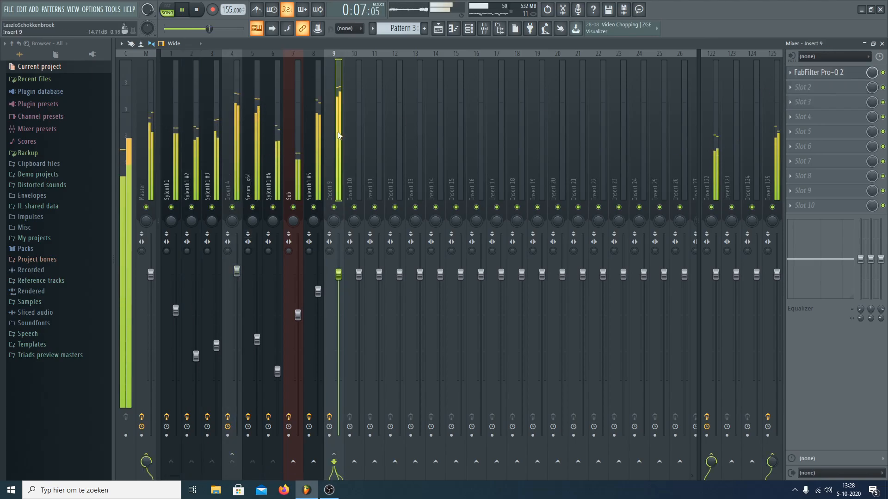
{"action": "left_click", "coordinate": [844, 74]}
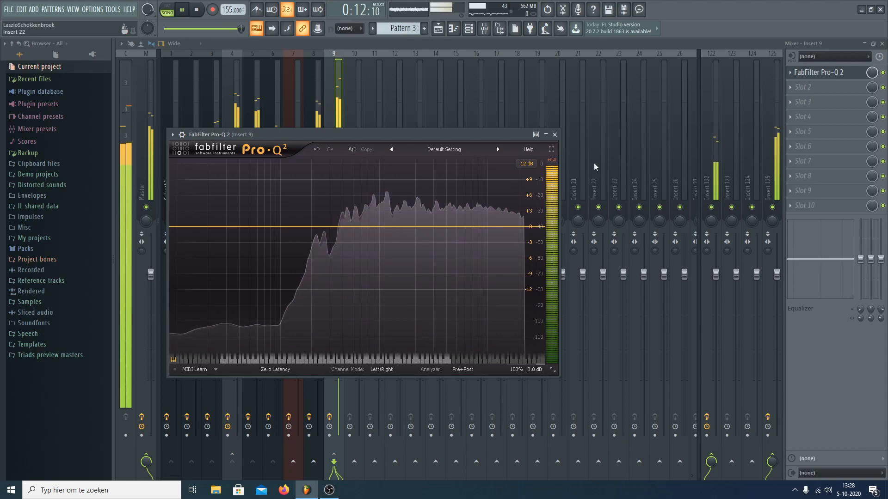
{"action": "key", "text": "space"}
{"action": "left_click", "coordinate": [555, 134]}
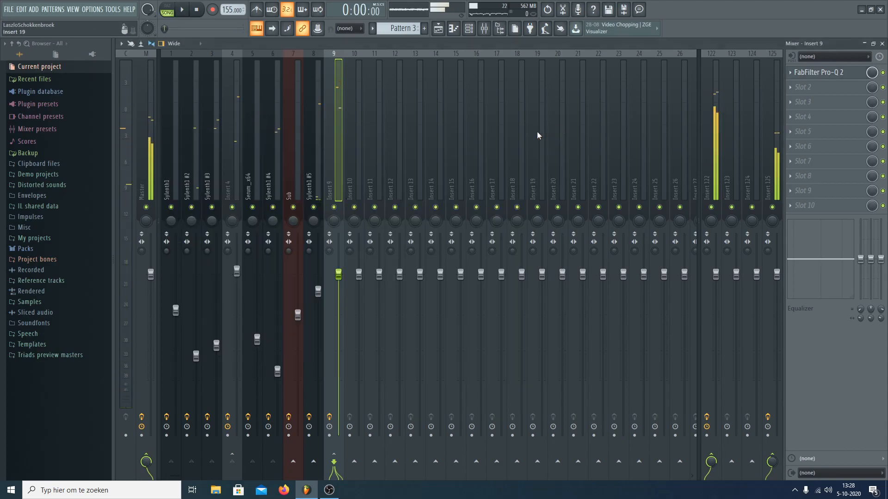
- Duplicate all playlist clips to bar 9 and delete the first Pattern 2 clip on Track 5
{"action": "key", "text": "F5"}
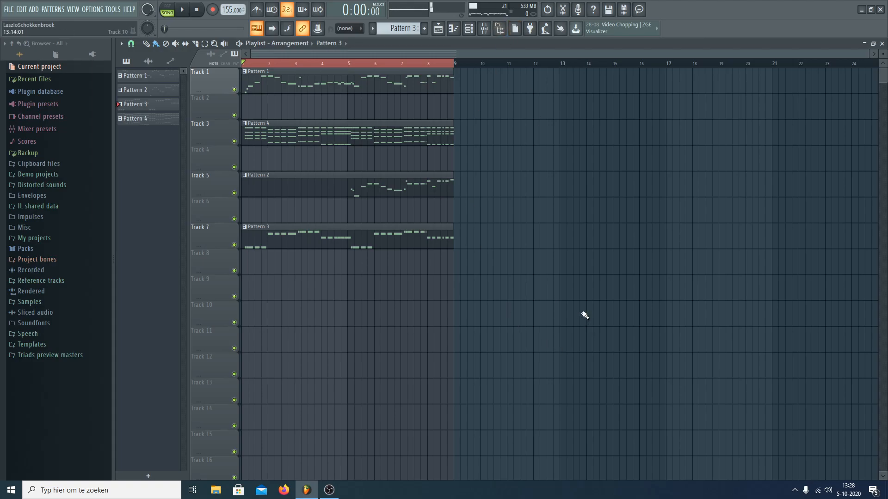
{"action": "key", "text": "ctrl+a"}
{"action": "key", "text": "ctrl+b"}
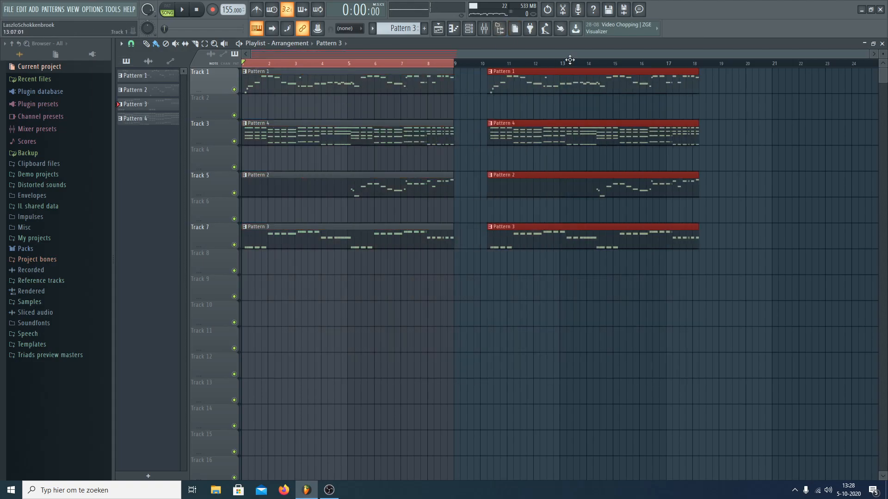
{"action": "right_click", "coordinate": [367, 198]}
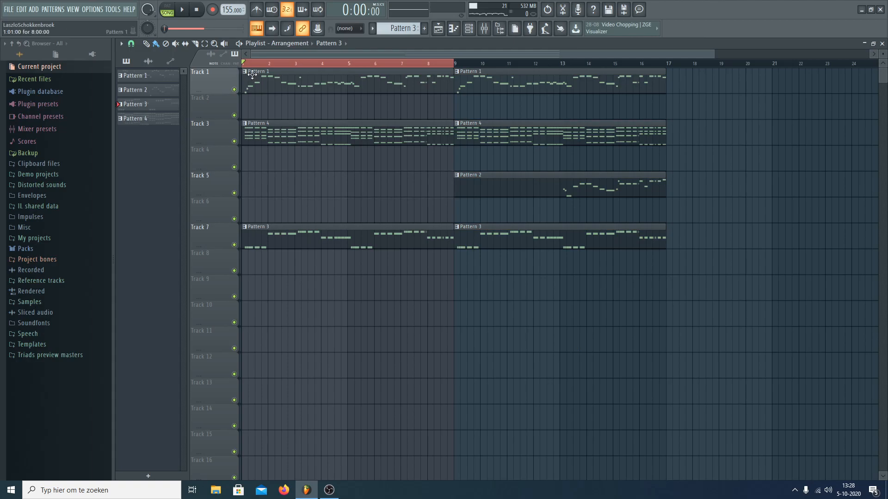
- Play the 16-bar arrangement from the start and check the levels in the mixer
{"action": "key", "text": "space"}
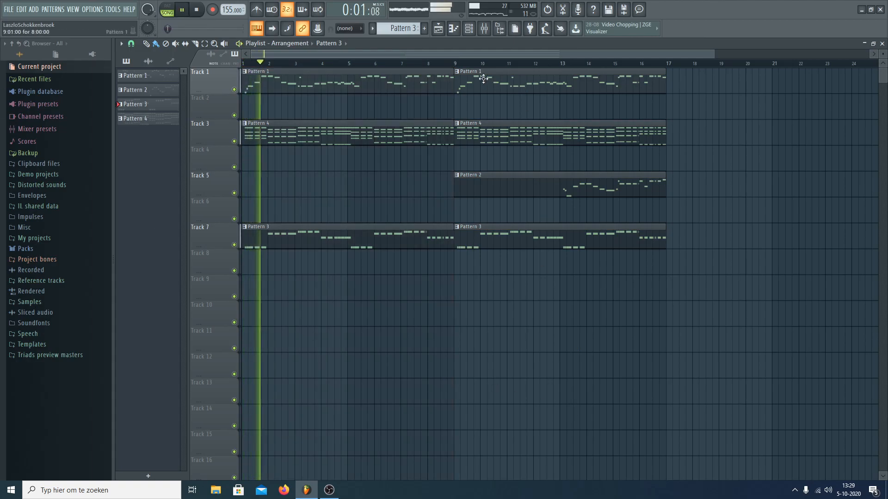
{"action": "scroll", "coordinate": [469, 72], "scroll_direction": "down", "scroll_amount": 2}
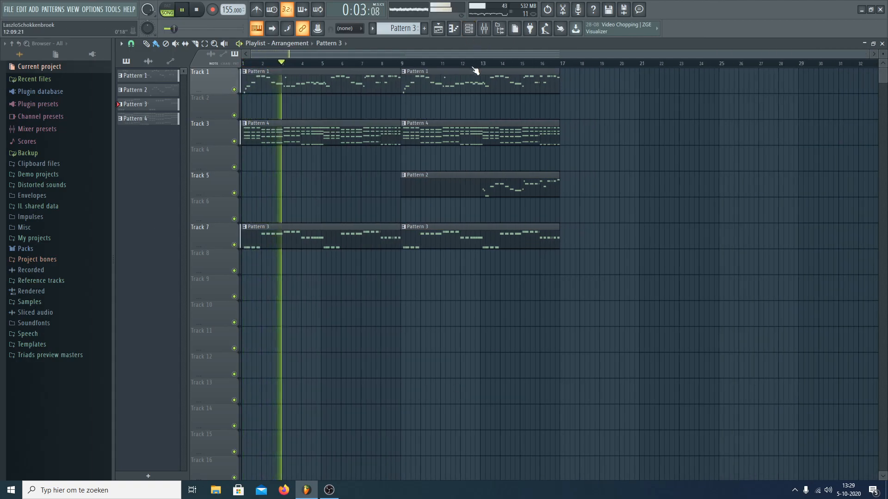
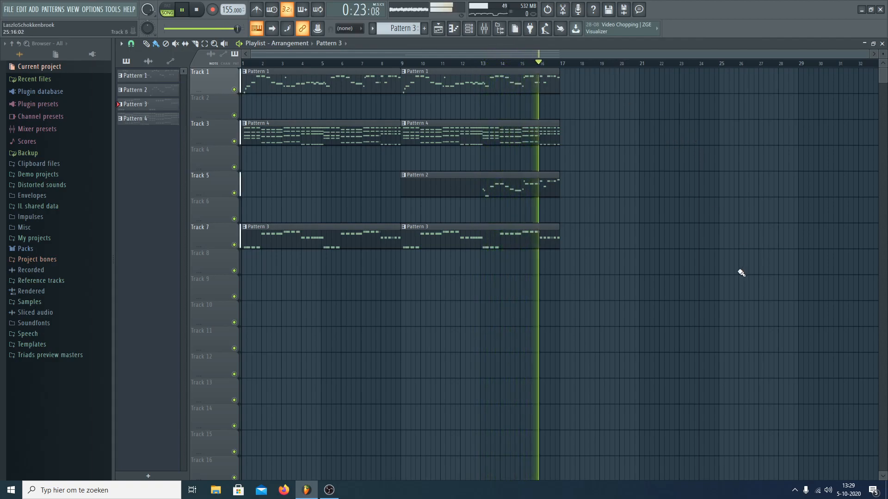
{"action": "key", "text": "space"}
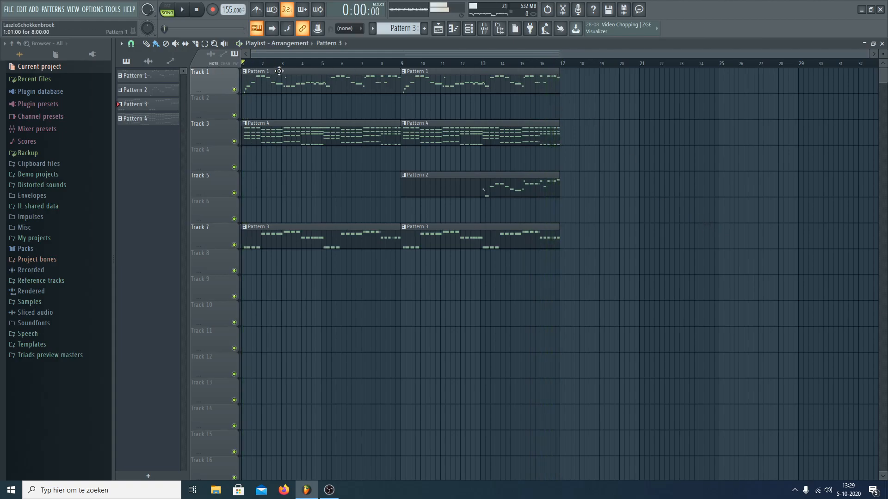
{"action": "key", "text": "F9"}
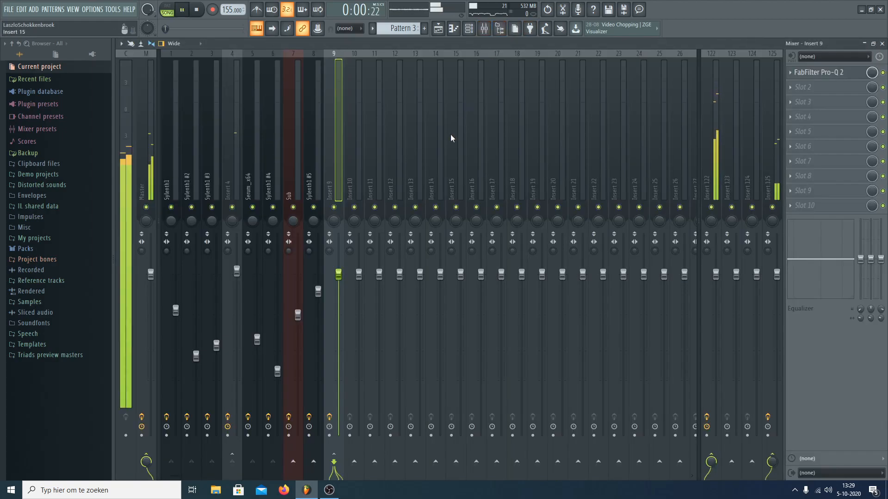
- Copy the Serum_x64 channel's notes from Pattern 4 and create the new empty Pattern 5
{"action": "left_click", "coordinate": [469, 29]}
{"action": "left_click", "coordinate": [340, 44]}
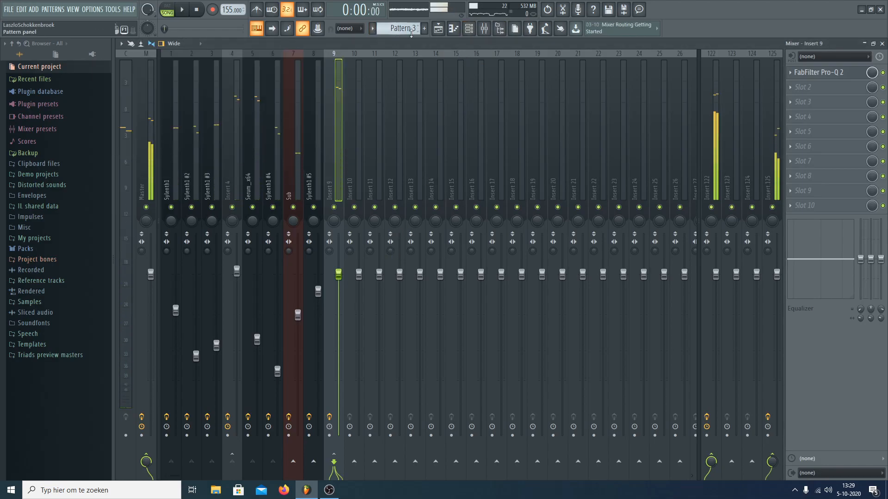
{"action": "left_click", "coordinate": [468, 28]}
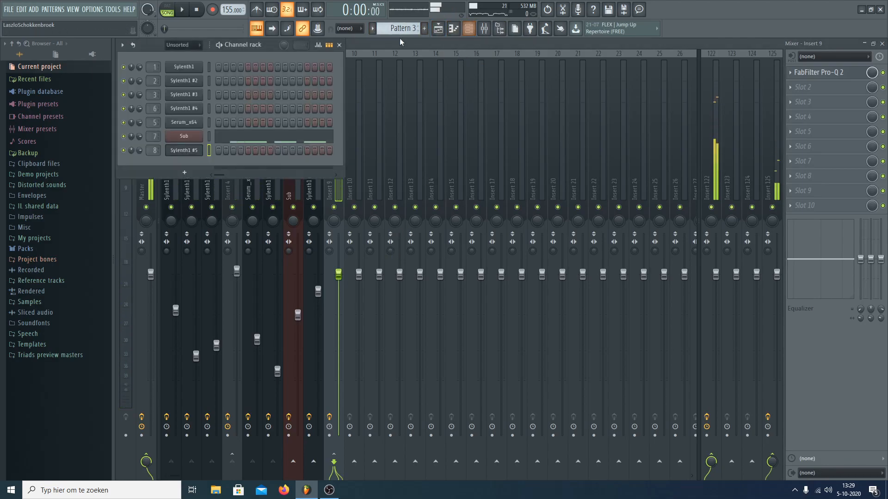
{"action": "scroll", "coordinate": [400, 29], "scroll_direction": "down", "scroll_amount": 1}
{"action": "right_click", "coordinate": [195, 123]}
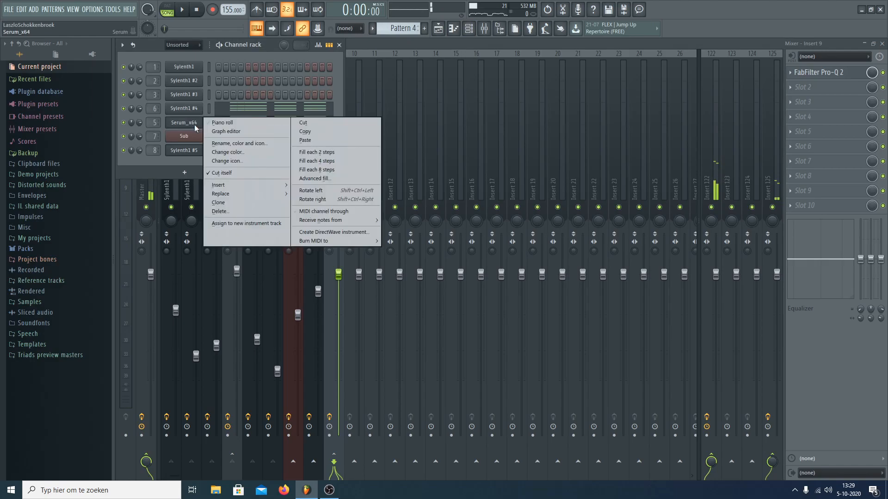
{"action": "left_click", "coordinate": [322, 133]}
{"action": "left_click", "coordinate": [423, 29]}
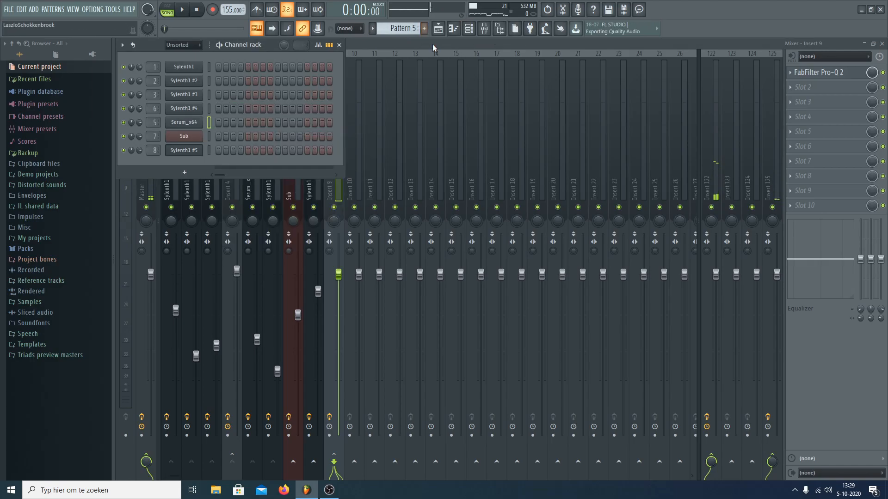
- Add a new Sylenth1 instrument channel and reset its preset to Init
{"action": "left_click", "coordinate": [34, 10]}
{"action": "left_click", "coordinate": [147, 213]}
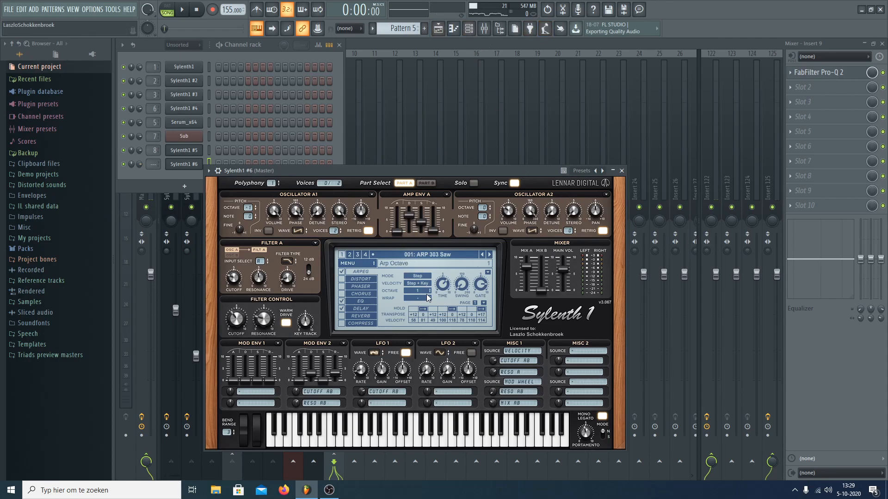
{"action": "left_click", "coordinate": [357, 264]}
{"action": "left_click", "coordinate": [359, 265]}
{"action": "left_click", "coordinate": [359, 265]}
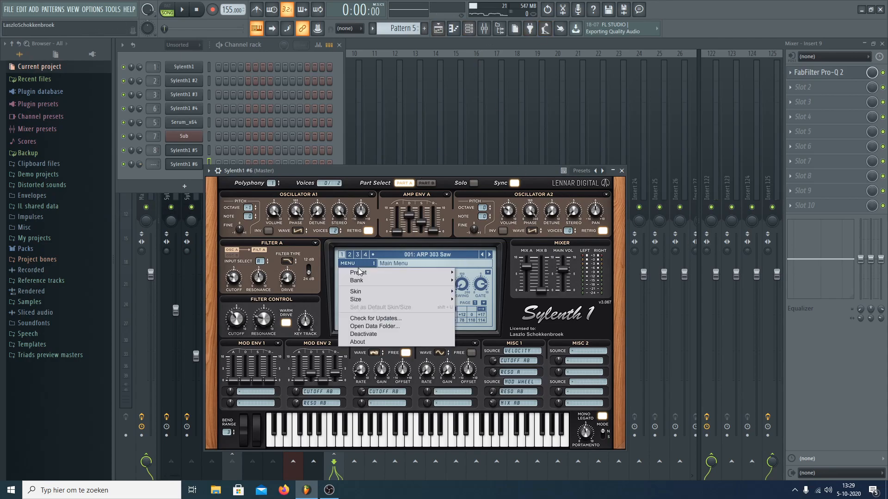
{"action": "mouse_move", "coordinate": [357, 274]}
{"action": "left_click", "coordinate": [481, 320]}
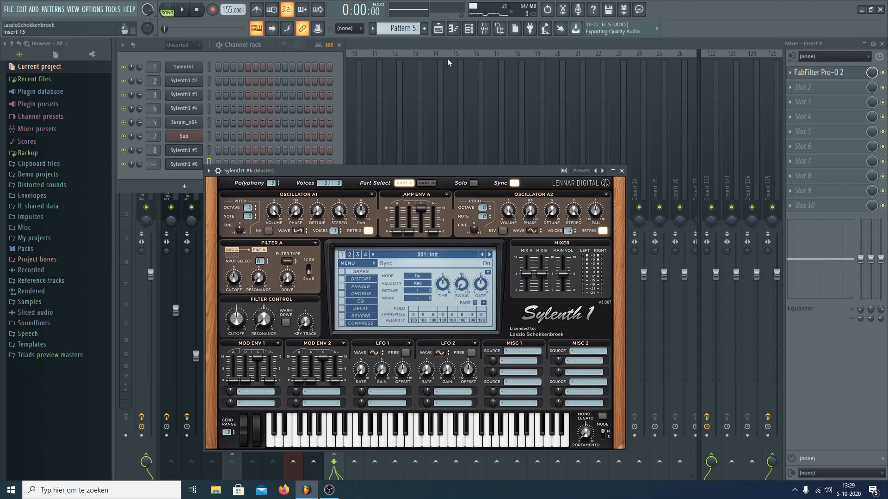
- Paste the copied notes into the new Sylenth1 channel in Pattern 5 and open them in the piano roll
{"action": "right_click", "coordinate": [200, 165]}
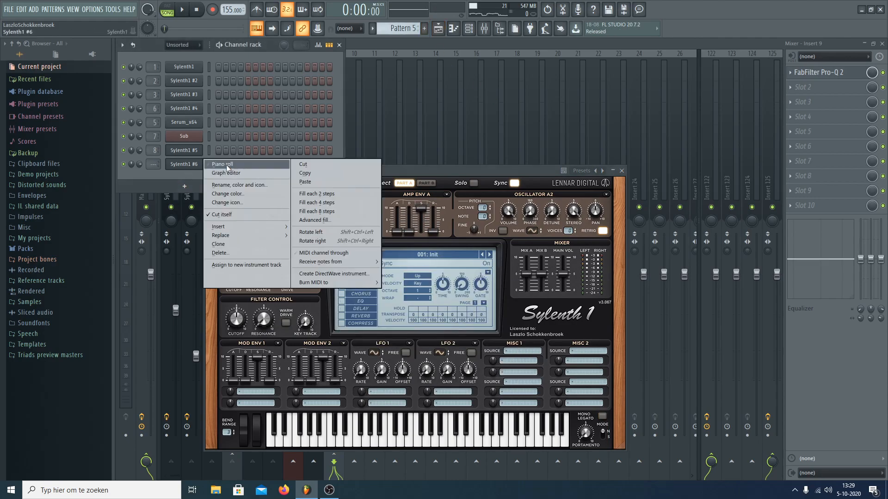
{"action": "left_click", "coordinate": [223, 172]}
{"action": "right_click", "coordinate": [200, 162]}
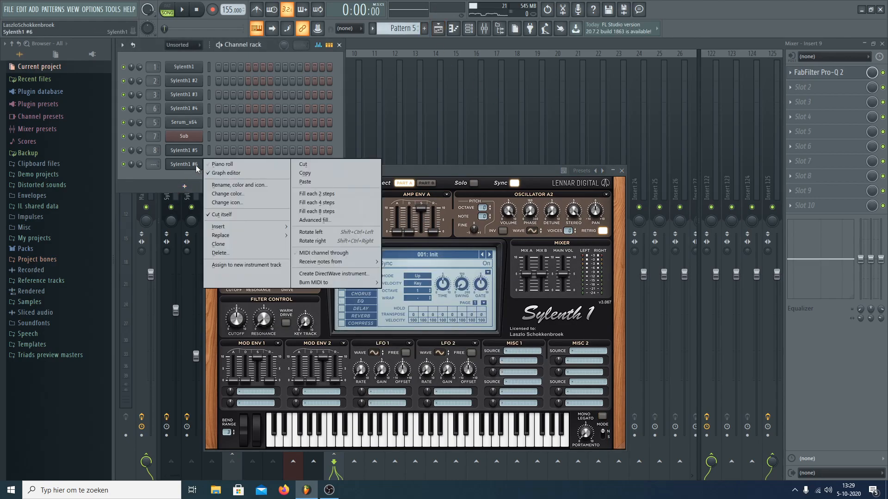
{"action": "left_click", "coordinate": [305, 182]}
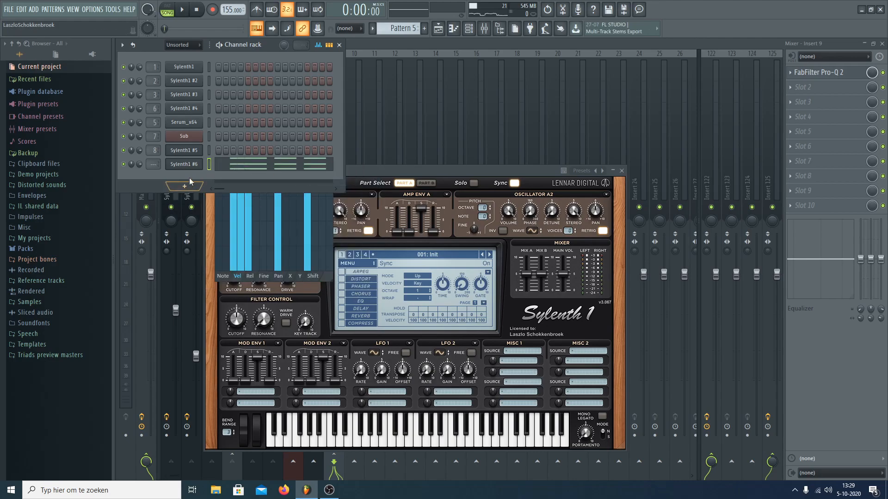
{"action": "right_click", "coordinate": [200, 163]}
{"action": "left_click", "coordinate": [217, 165]}
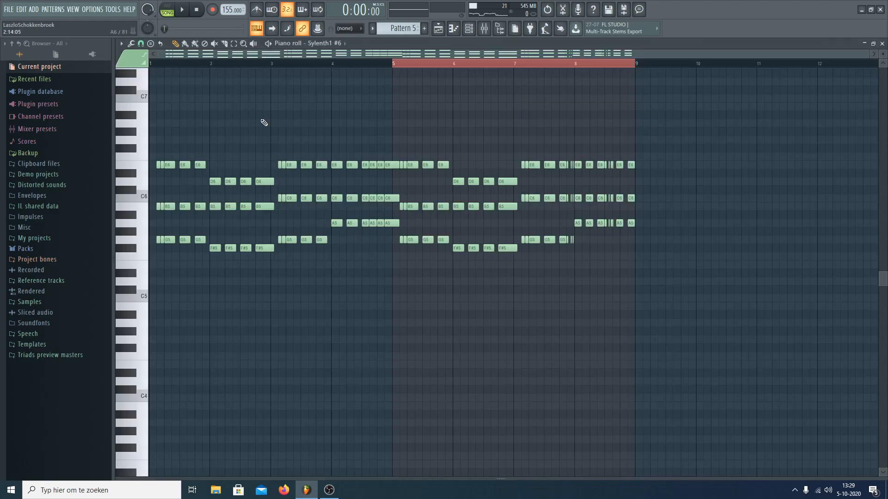
- Clear the time selection and delete the repeated notes, keeping one short chord in each of the first four bars
{"action": "double_click", "coordinate": [284, 67]}
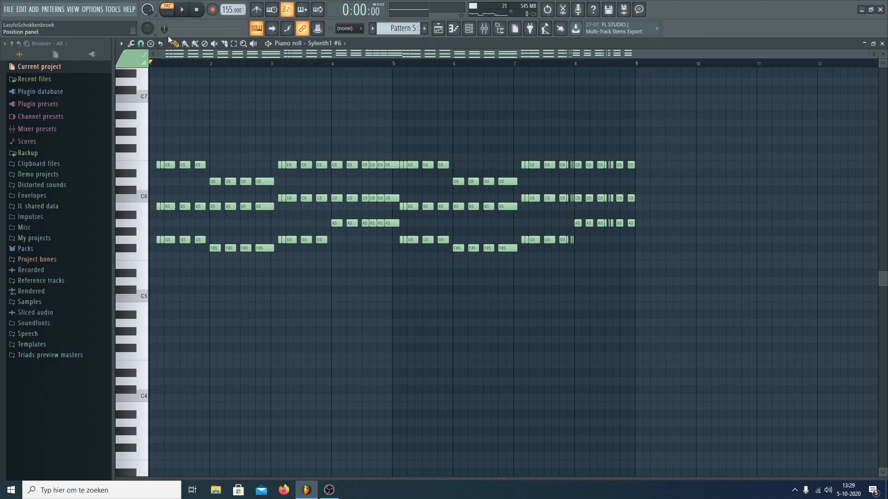
{"action": "left_click_drag", "start_coordinate": [756, 394], "coordinate": [185, 258]}
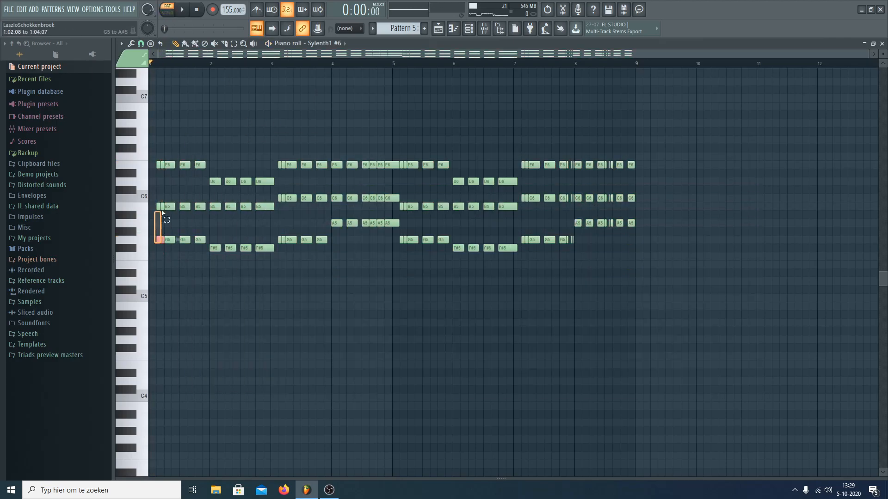
{"action": "left_click_drag", "start_coordinate": [180, 252], "coordinate": [206, 146]}
{"action": "key", "text": "Delete"}
{"action": "left_click_drag", "start_coordinate": [235, 226], "coordinate": [207, 218]}
{"action": "left_click_drag", "start_coordinate": [210, 267], "coordinate": [218, 160]}
{"action": "left_click_drag", "start_coordinate": [248, 280], "coordinate": [283, 146]}
{"action": "key", "text": "Delete"}
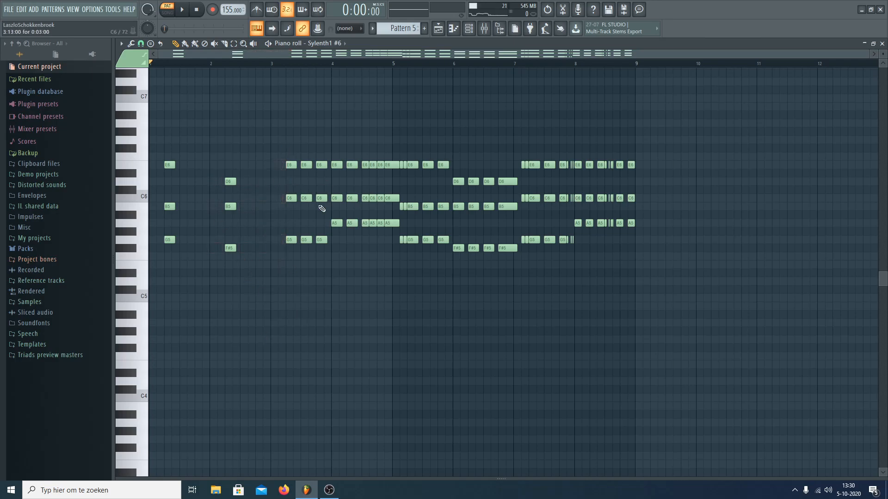
{"action": "left_click_drag", "start_coordinate": [311, 224], "coordinate": [322, 139]}
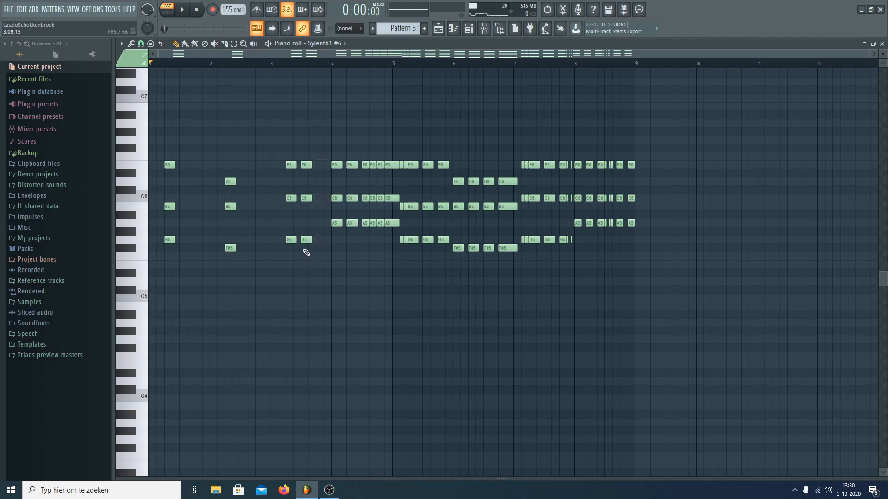
{"action": "left_click_drag", "start_coordinate": [300, 250], "coordinate": [322, 121]}
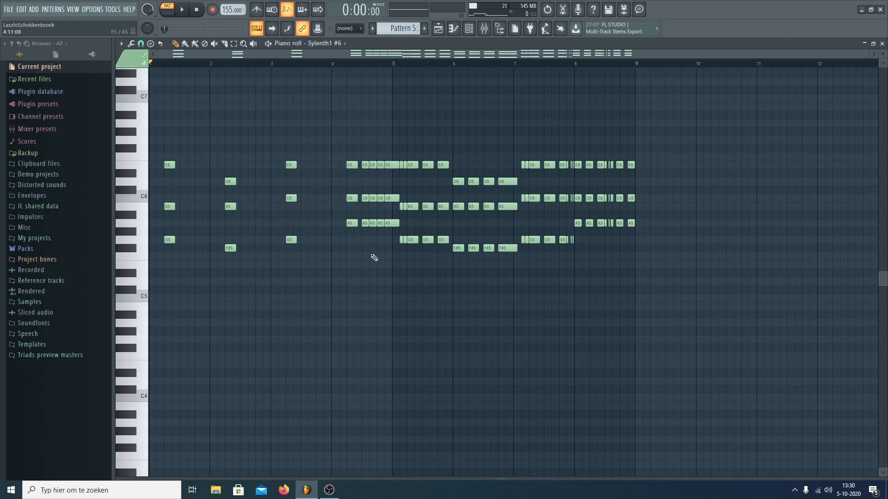
{"action": "left_click_drag", "start_coordinate": [365, 266], "coordinate": [756, 13]}
{"action": "key", "text": "Delete"}
- Align the four chords to the bar starts and stretch each one to a full bar
{"action": "left_click_drag", "start_coordinate": [415, 385], "coordinate": [143, 148]}
{"action": "left_click_drag", "start_coordinate": [171, 209], "coordinate": [205, 212]}
{"action": "left_click", "coordinate": [493, 301], "text": "ctrl"}
- Select all the chord notes and transpose them down one octave
{"action": "left_click_drag", "start_coordinate": [436, 444], "coordinate": [155, 156]}
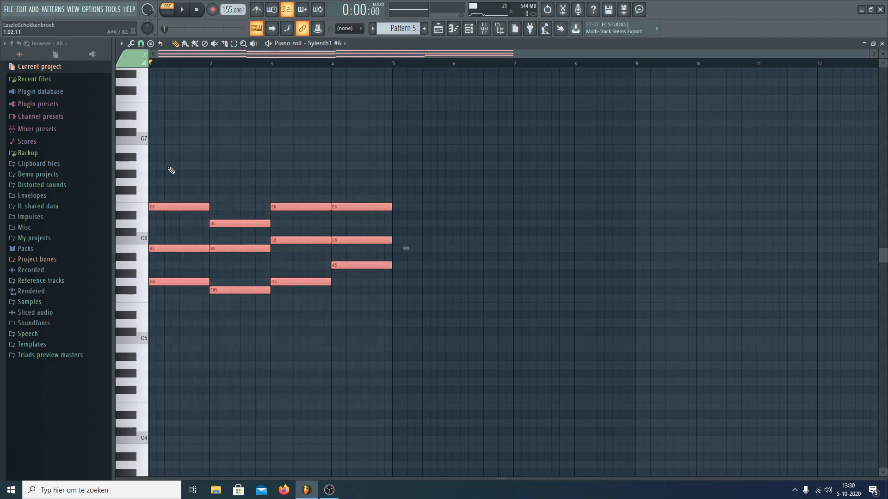
{"action": "scroll", "coordinate": [336, 333], "scroll_direction": "down", "scroll_amount": 2}
{"action": "left_click", "coordinate": [336, 333], "text": "ctrl"}
{"action": "left_click_drag", "start_coordinate": [457, 330], "coordinate": [1, 4]}
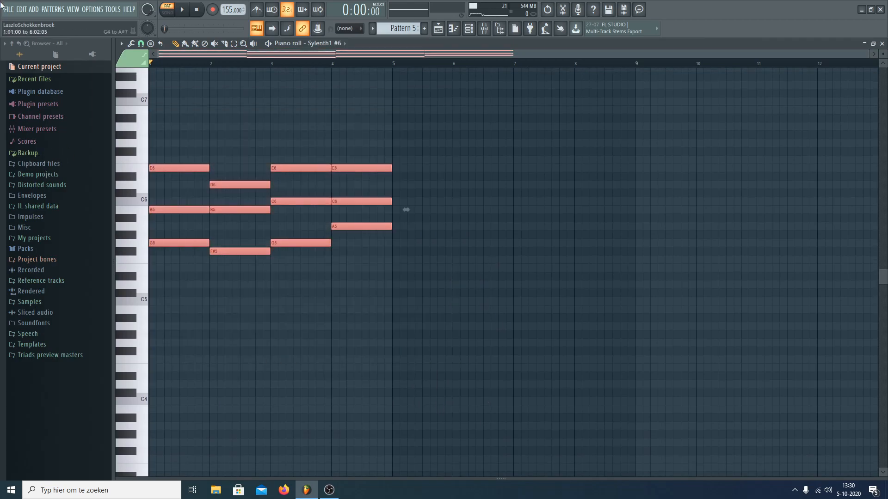
{"action": "key", "text": "ctrl+Down"}
{"action": "left_click", "coordinate": [457, 85], "text": "ctrl"}
- Add one-bar bass notes E3, B3, C4 and A3 beneath the four chords
{"action": "scroll", "coordinate": [296, 204], "scroll_direction": "down", "scroll_amount": 6}
{"action": "mouse_move", "coordinate": [424, 267]}
{"action": "left_mouse_down"}
{"action": "mouse_move", "coordinate": [151, 166]}
{"action": "mouse_move", "coordinate": [157, 277]}
{"action": "mouse_move", "coordinate": [148, 294]}
{"action": "mouse_move", "coordinate": [140, 218]}
{"action": "mouse_move", "coordinate": [141, 264]}
{"action": "mouse_move", "coordinate": [141, 251]}
{"action": "mouse_move", "coordinate": [157, 318]}
{"action": "left_mouse_up"}
{"action": "left_click", "coordinate": [203, 237], "text": "ctrl"}
{"action": "left_click_drag", "start_coordinate": [349, 233], "coordinate": [355, 273]}
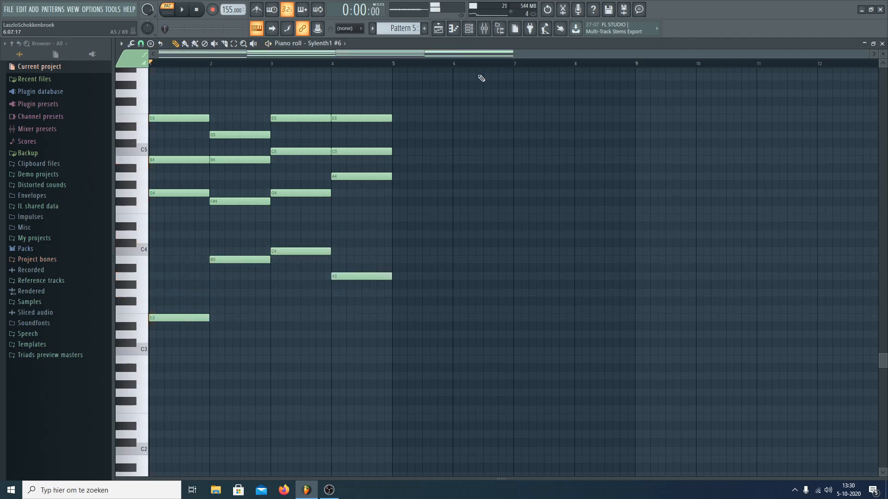
- Set Sylenth1 #6's polyphony to 16 and its Amp Env A release to about 0.74 while Pattern 5 plays
{"action": "left_click", "coordinate": [468, 28]}
{"action": "left_click", "coordinate": [194, 166]}
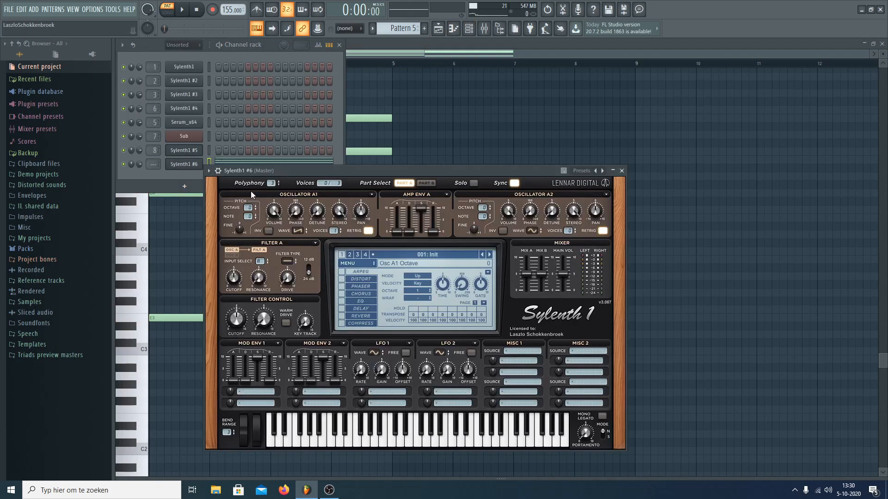
{"action": "left_click_drag", "start_coordinate": [272, 184], "coordinate": [272, 162]}
{"action": "key", "text": "space"}
{"action": "left_click", "coordinate": [191, 165]}
{"action": "left_click", "coordinate": [192, 165]}
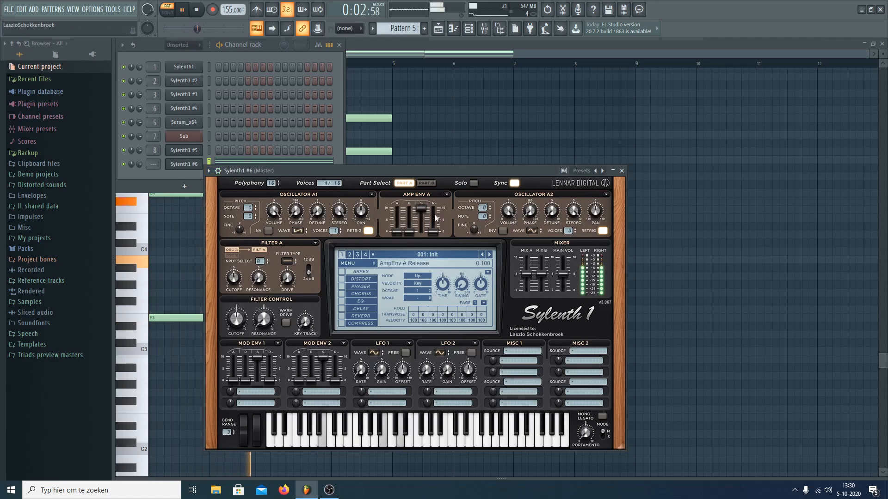
{"action": "left_click_drag", "start_coordinate": [409, 175], "coordinate": [420, 139]}
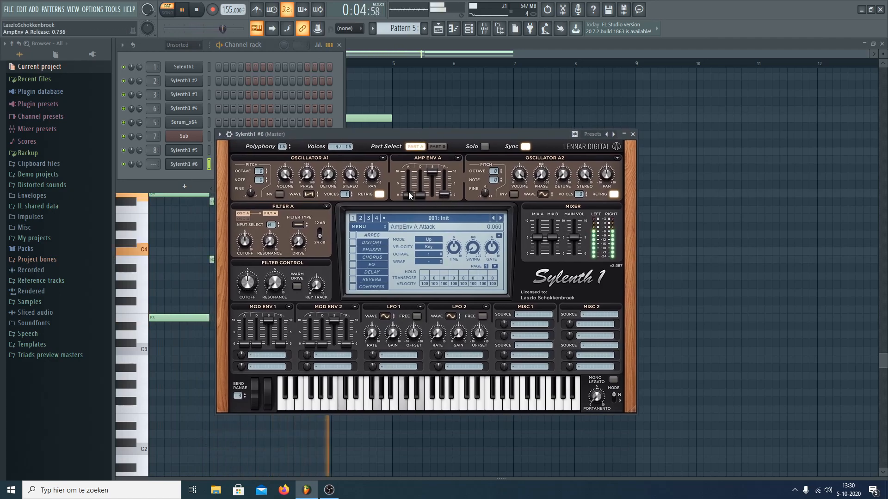
- Turn off retrigger on oscillators A1 and A2, set 4 and 3 voices respectively, and detune A2 to about 2.77
{"action": "left_click", "coordinate": [378, 196]}
{"action": "left_click_drag", "start_coordinate": [347, 195], "coordinate": [342, 142]}
{"action": "left_click", "coordinate": [582, 192]}
{"action": "left_click", "coordinate": [583, 193]}
{"action": "left_click", "coordinate": [613, 195]}
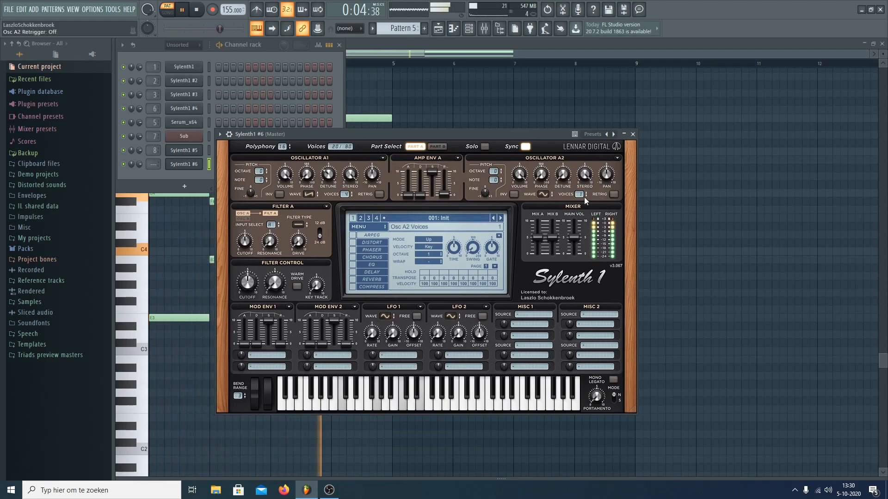
{"action": "left_click", "coordinate": [586, 193]}
{"action": "left_click", "coordinate": [586, 193]}
{"action": "left_click_drag", "start_coordinate": [563, 174], "coordinate": [578, 151]}
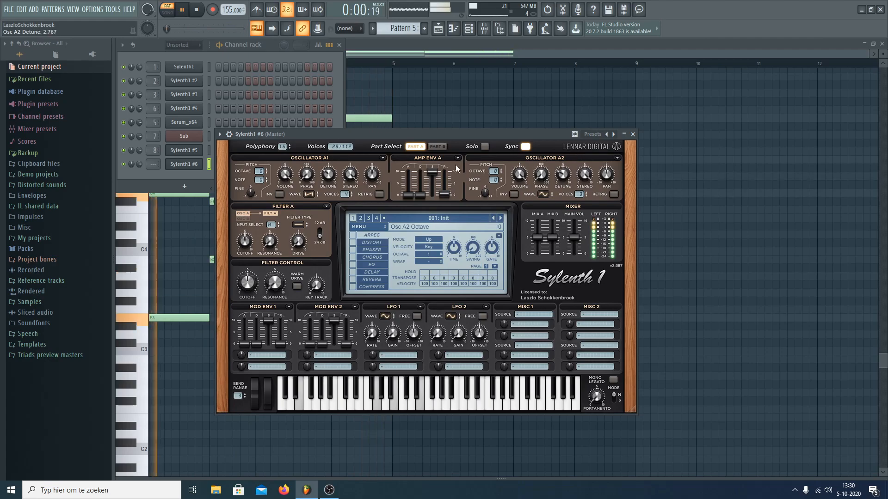
- In Part B, set oscillator B1 to a one-voice Pulse wave at octave +1 without retrigger, and Amp Env B release to about 0.83
{"action": "left_click", "coordinate": [437, 146]}
{"action": "left_click", "coordinate": [308, 194]}
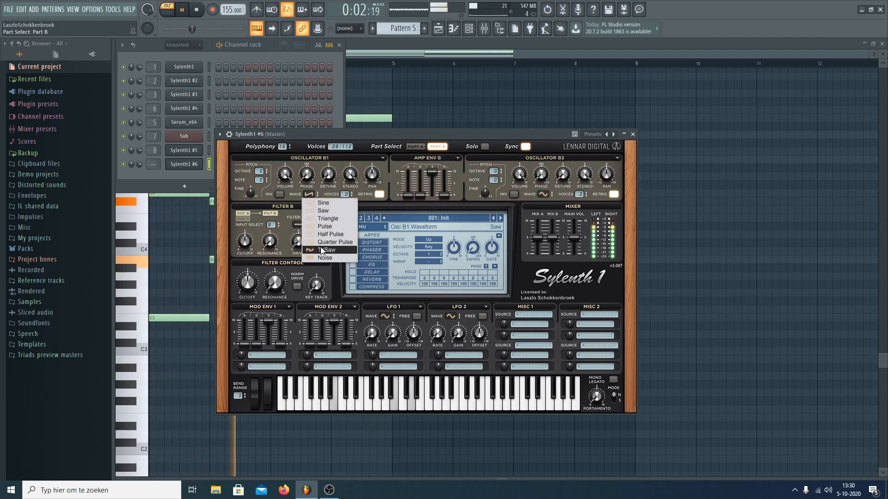
{"action": "left_click", "coordinate": [323, 226]}
{"action": "left_click", "coordinate": [379, 195]}
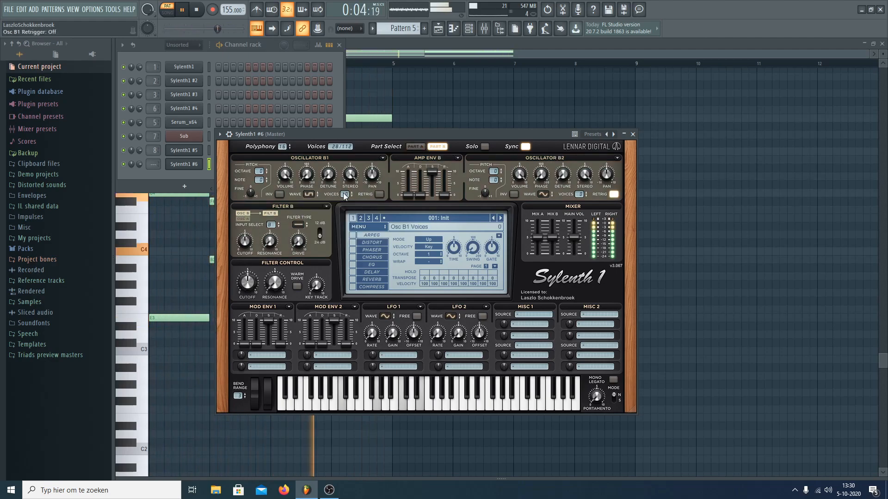
{"action": "left_click", "coordinate": [351, 193]}
{"action": "left_click", "coordinate": [267, 170]}
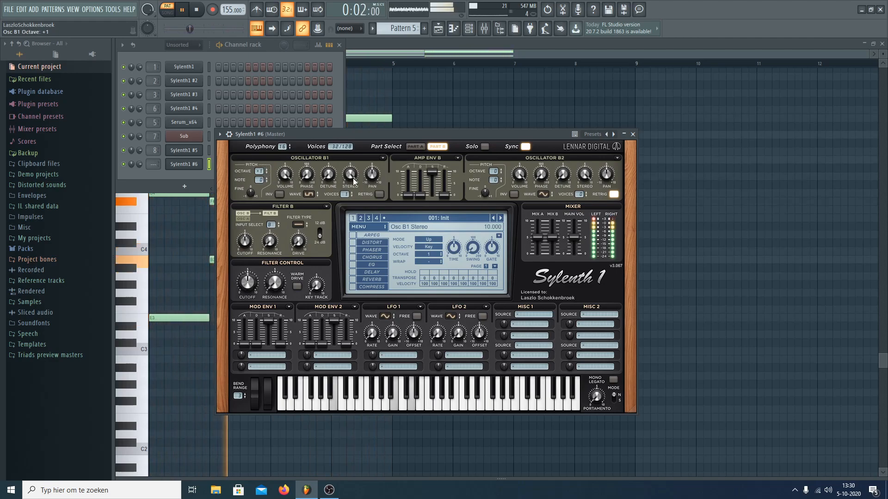
{"action": "left_click_drag", "start_coordinate": [444, 195], "coordinate": [452, 192]}
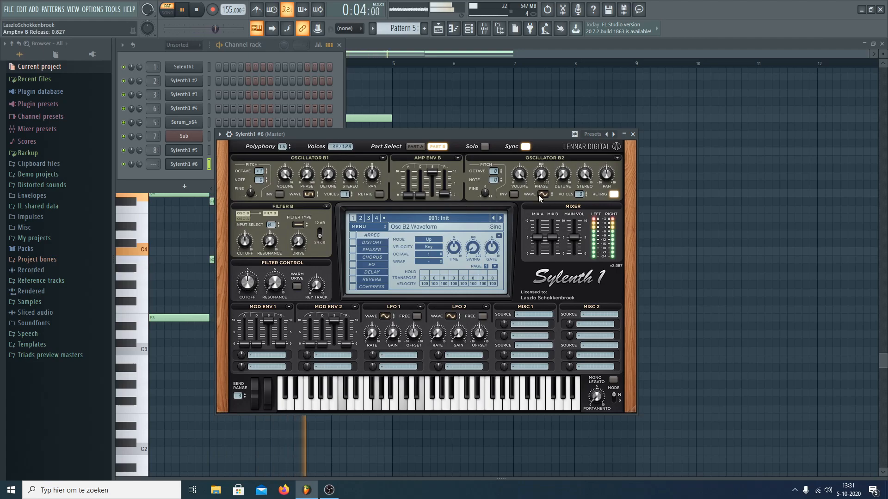
- Set oscillator B2 to a four-voice Saw at octave +1, retrigger off, detune about 4.47, and re-enable retrigger on B1
{"action": "left_click", "coordinate": [543, 194]}
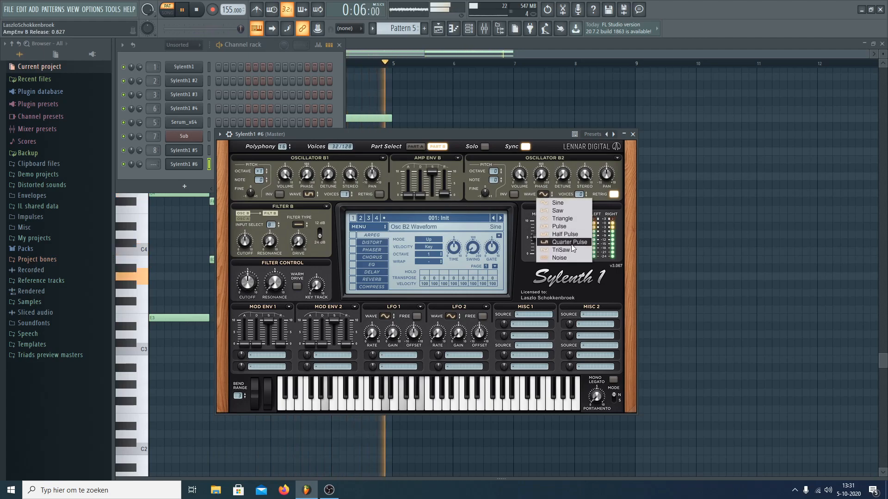
{"action": "left_click", "coordinate": [582, 211]}
{"action": "left_click", "coordinate": [614, 194]}
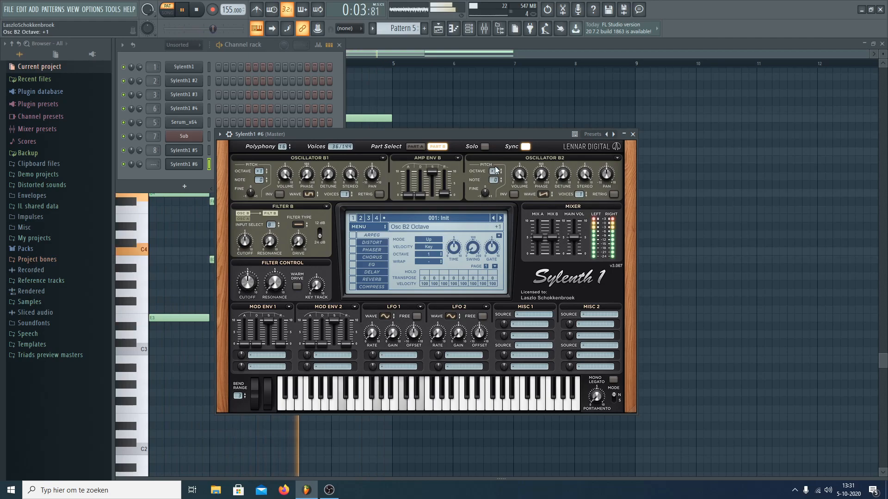
{"action": "scroll", "coordinate": [585, 197], "scroll_direction": "up", "scroll_amount": 3}
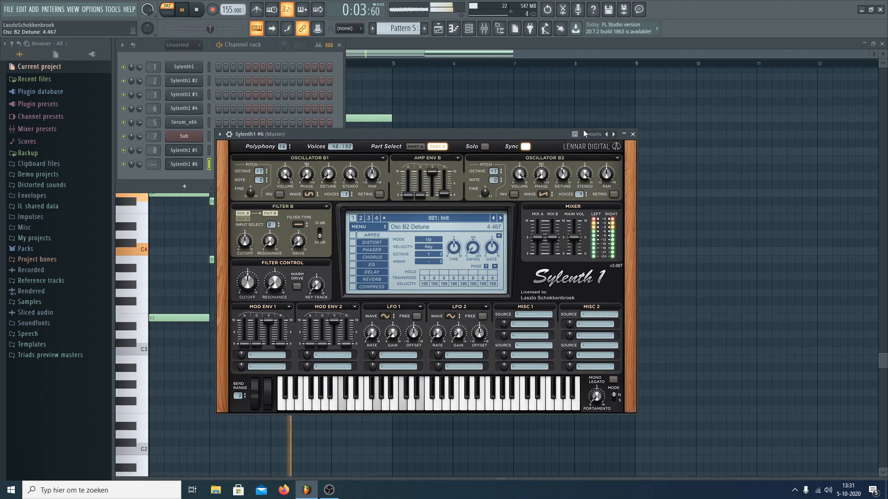
{"action": "left_click", "coordinate": [379, 194]}
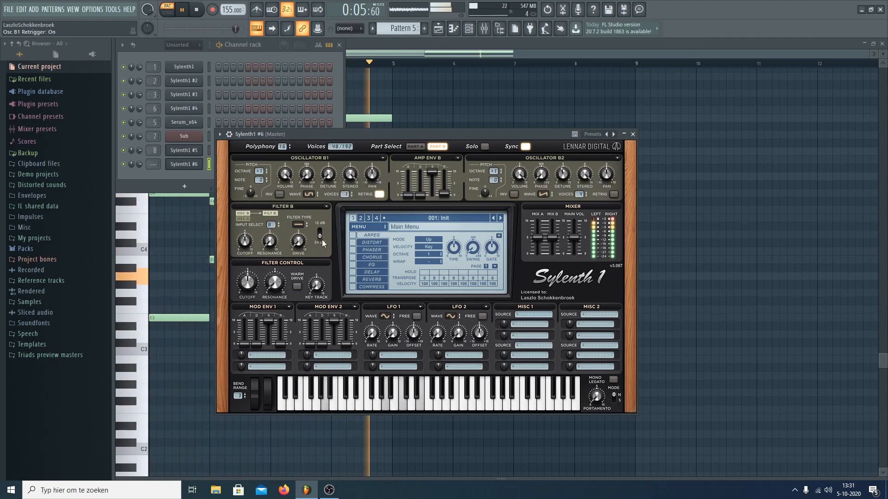
- Set Filters B and A to low-pass with a 24 dB slope and adjust the shared filter cutoff, then stop playback
{"action": "left_click", "coordinate": [298, 225]}
{"action": "left_click", "coordinate": [318, 242]}
{"action": "left_click", "coordinate": [416, 146]}
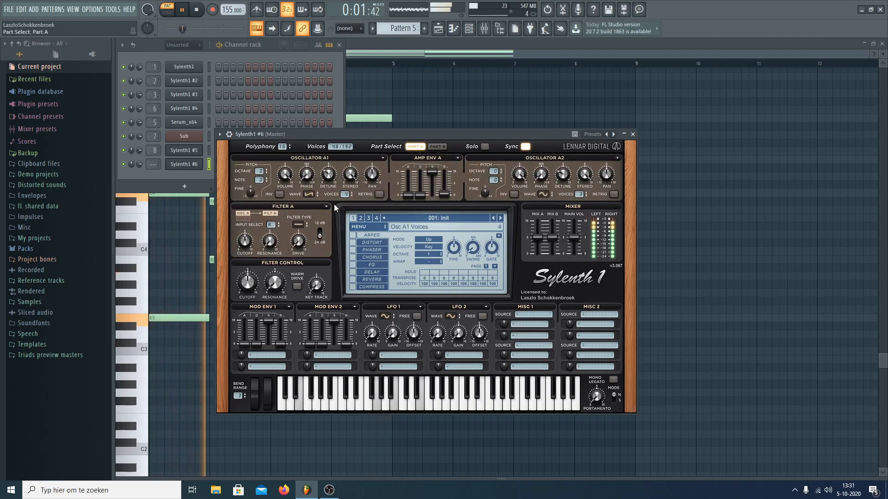
{"action": "left_click", "coordinate": [299, 225]}
{"action": "left_click", "coordinate": [319, 241]}
{"action": "left_click_drag", "start_coordinate": [242, 286], "coordinate": [240, 306]}
{"action": "left_click", "coordinate": [437, 146]}
{"action": "key", "text": "space"}
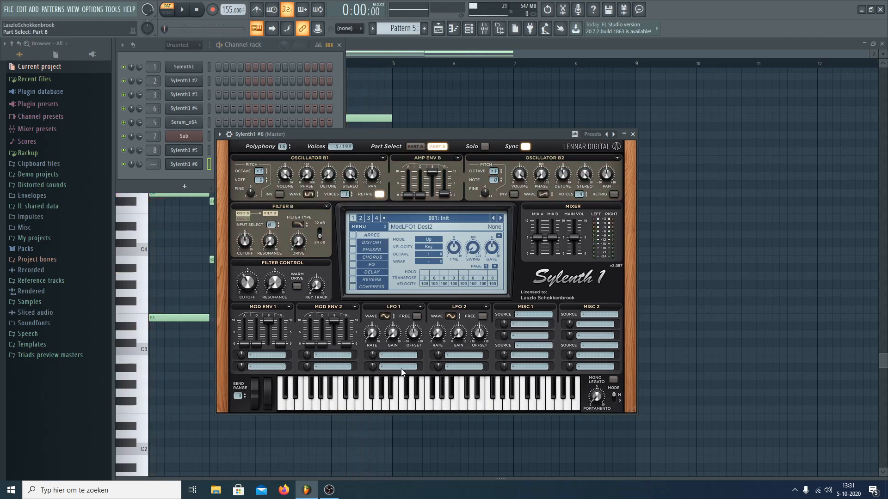
- Route LFO 1 to Cutoff B and adjust its modulation amount, setting the rate to 1/4D while the pattern plays
{"action": "left_click", "coordinate": [395, 357]}
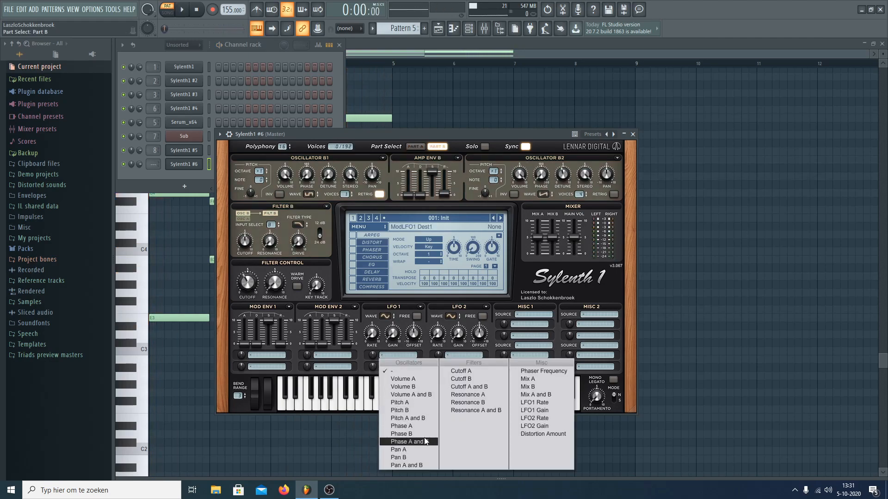
{"action": "left_click", "coordinate": [465, 379]}
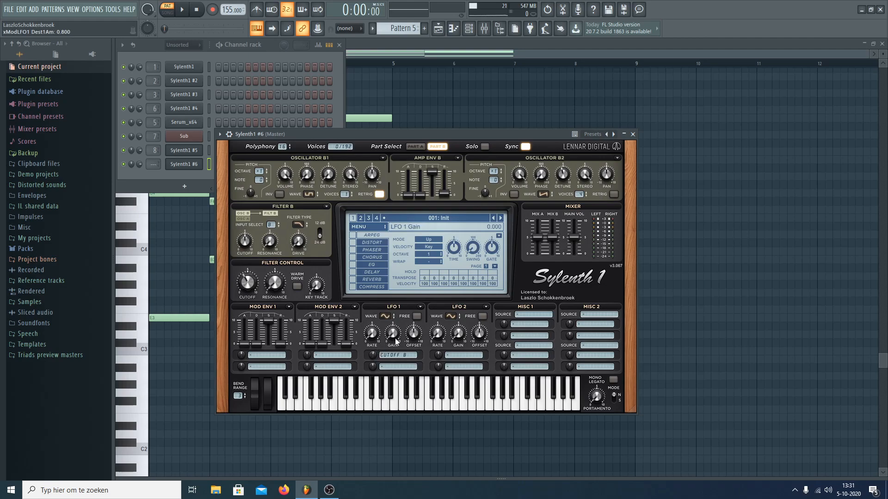
{"action": "left_click_drag", "start_coordinate": [387, 289], "coordinate": [378, 300]}
{"action": "key", "text": "space"}
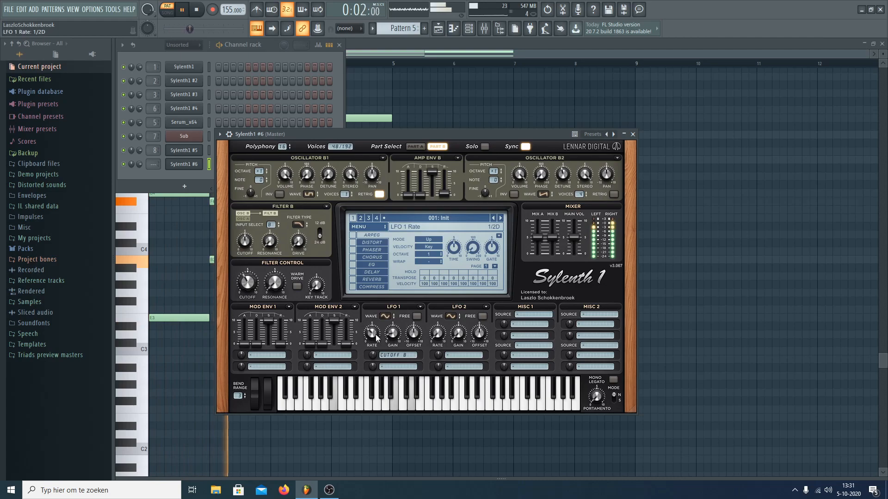
{"action": "left_click_drag", "start_coordinate": [373, 333], "coordinate": [375, 328]}
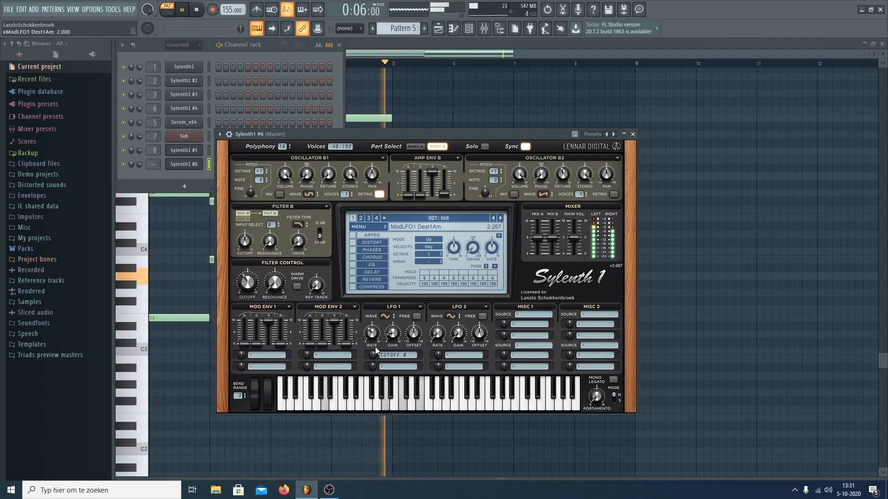
{"action": "left_click_drag", "start_coordinate": [374, 357], "coordinate": [374, 355]}
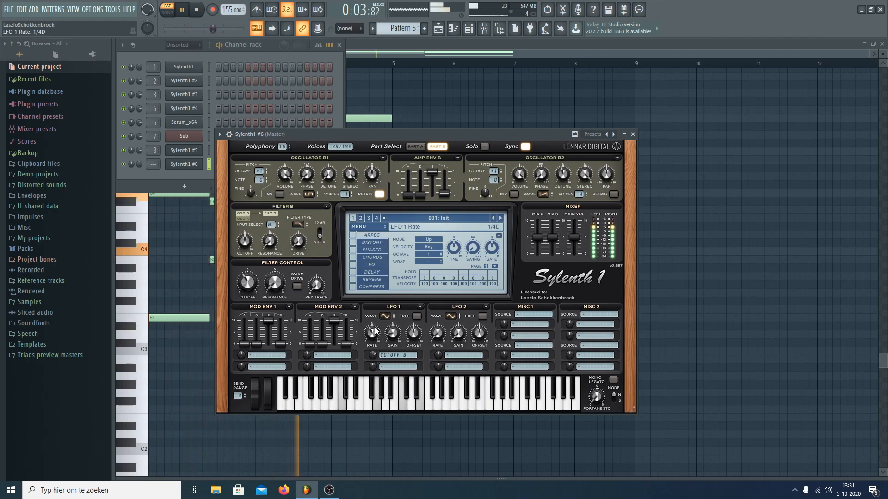
- Adjust the LFO 1 rate, lower its gain to about 1.67, and raise Filter B's drive to about 0.23
{"action": "left_click_drag", "start_coordinate": [373, 333], "coordinate": [374, 343]}
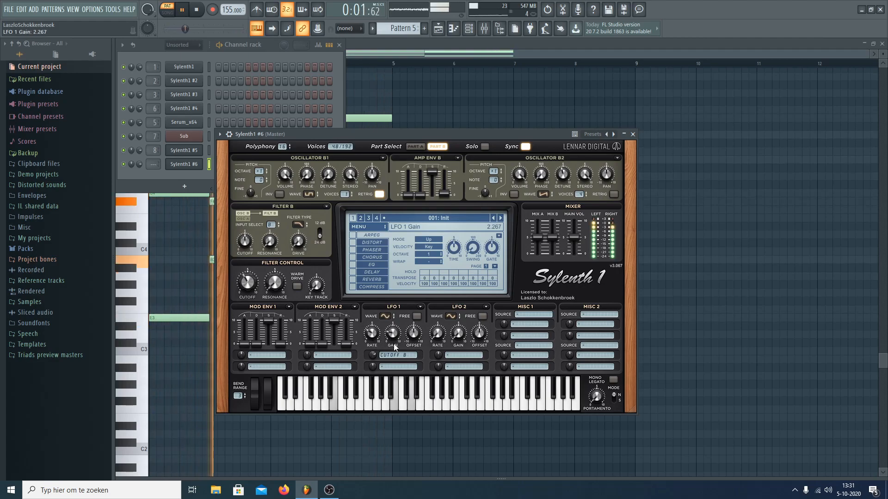
{"action": "left_click_drag", "start_coordinate": [394, 337], "coordinate": [393, 349]}
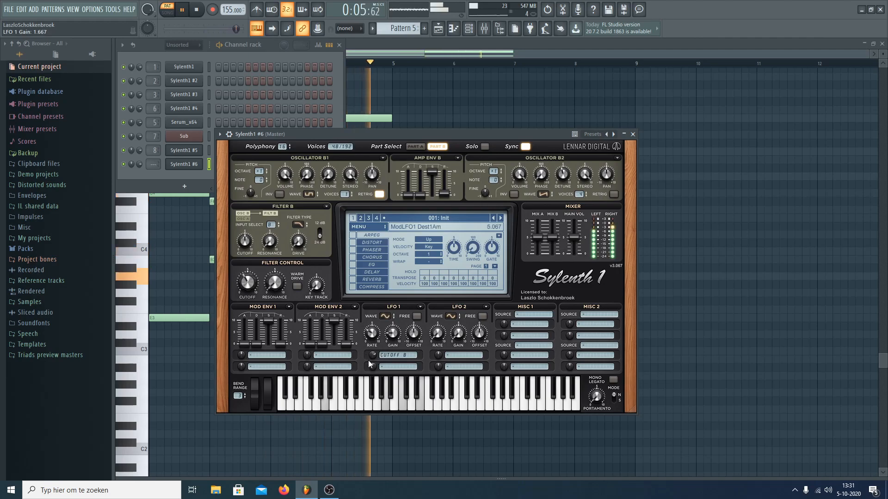
{"action": "left_click", "coordinate": [320, 236]}
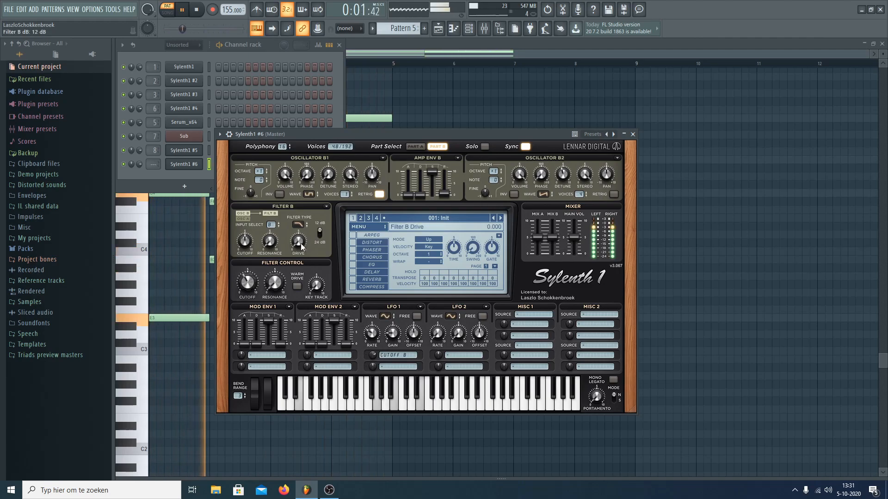
{"action": "left_click_drag", "start_coordinate": [301, 243], "coordinate": [300, 240]}
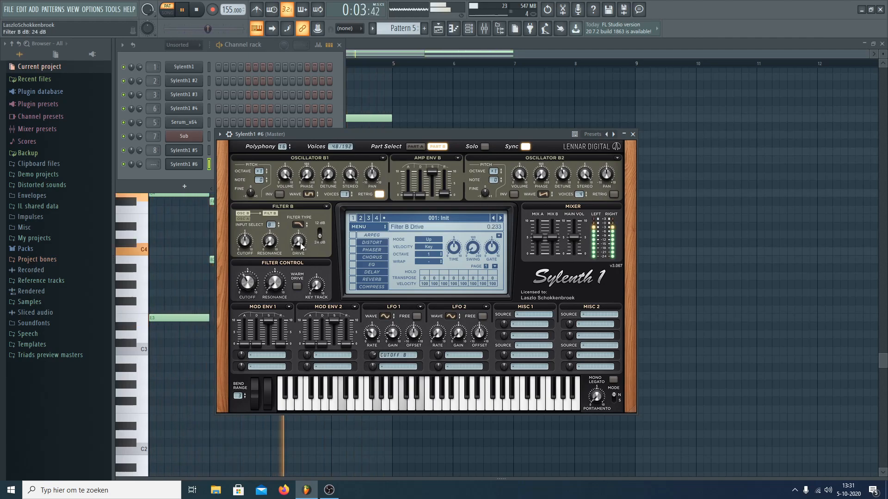
- In Part A, set Filter A to a 12 dB slope, adjust its drive, and set the Filter Control resonance to about 0.27
{"action": "left_click", "coordinate": [413, 147]}
{"action": "left_click", "coordinate": [320, 235]}
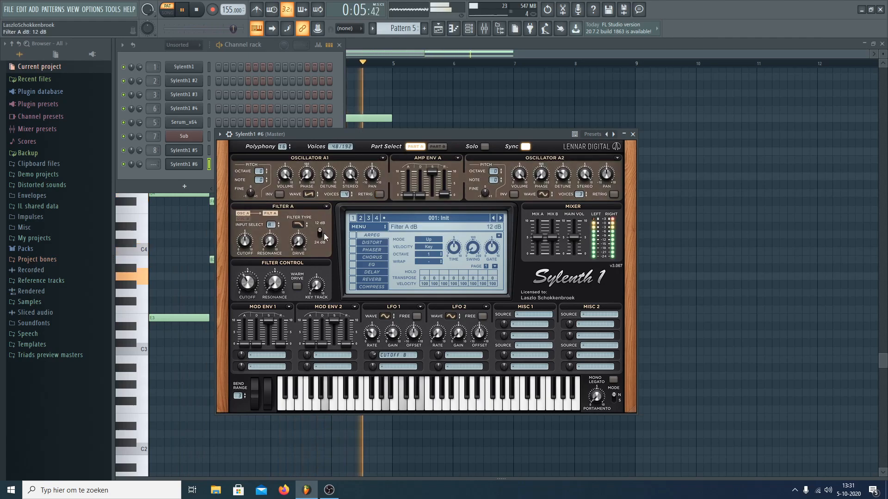
{"action": "left_click_drag", "start_coordinate": [300, 246], "coordinate": [300, 242]}
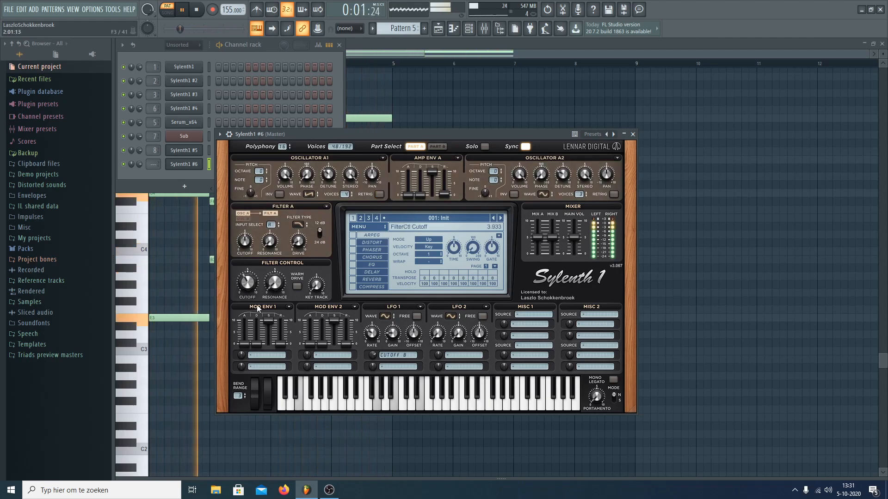
{"action": "left_click_drag", "start_coordinate": [280, 283], "coordinate": [279, 279]}
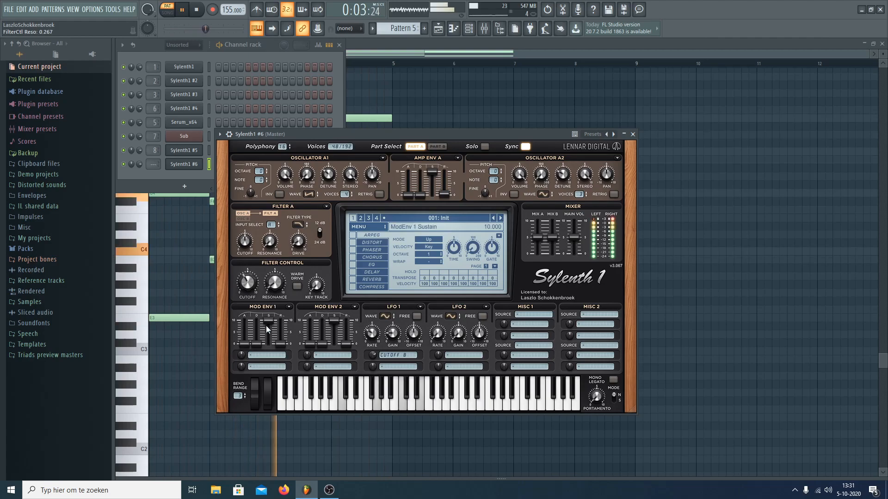
- Route LFO 2 to Cutoff A with a modulation amount of 1 and raise the LFO 2 gain
{"action": "left_click", "coordinate": [456, 355]}
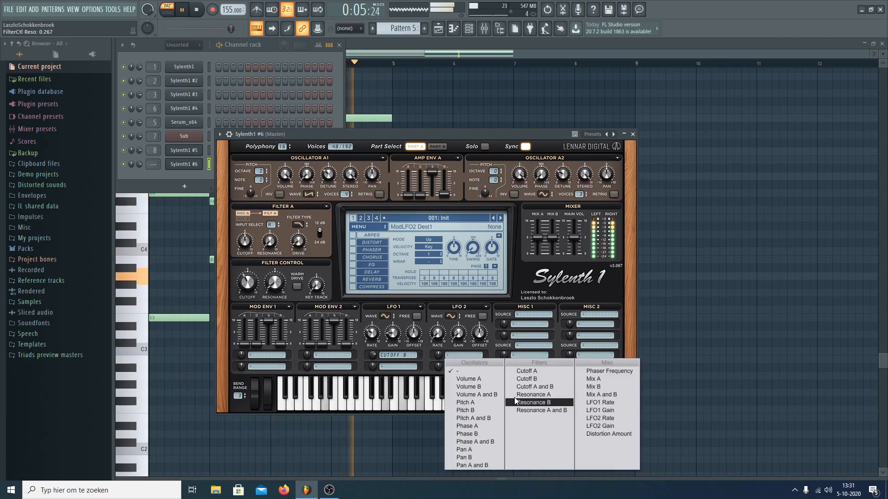
{"action": "left_click", "coordinate": [527, 372]}
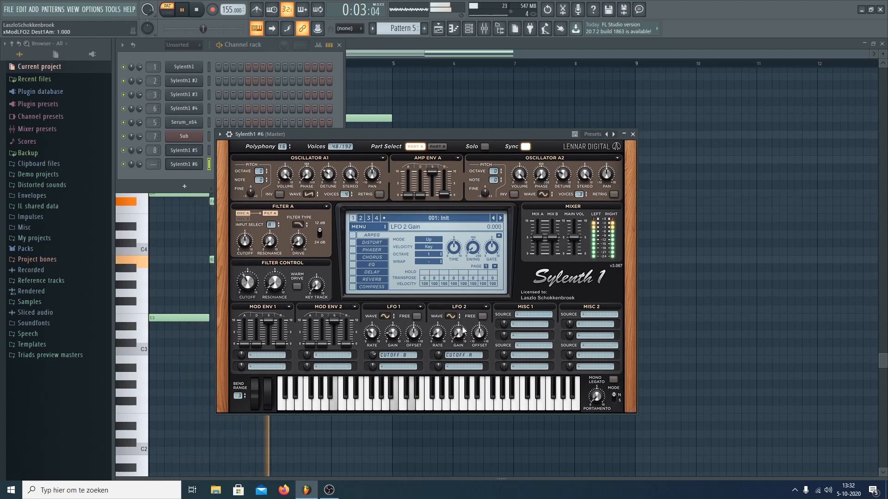
{"action": "left_click_drag", "start_coordinate": [461, 334], "coordinate": [466, 322]}
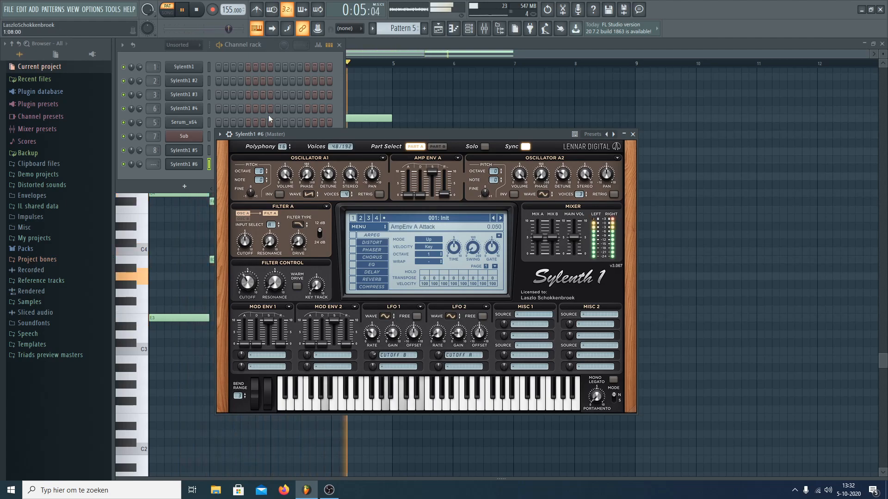
- Assign Sylenth1 #6 to a free mixer track, stop playback, and load FabFilter Pro-Q 2 in its first effect slot
{"action": "left_click", "coordinate": [221, 134]}
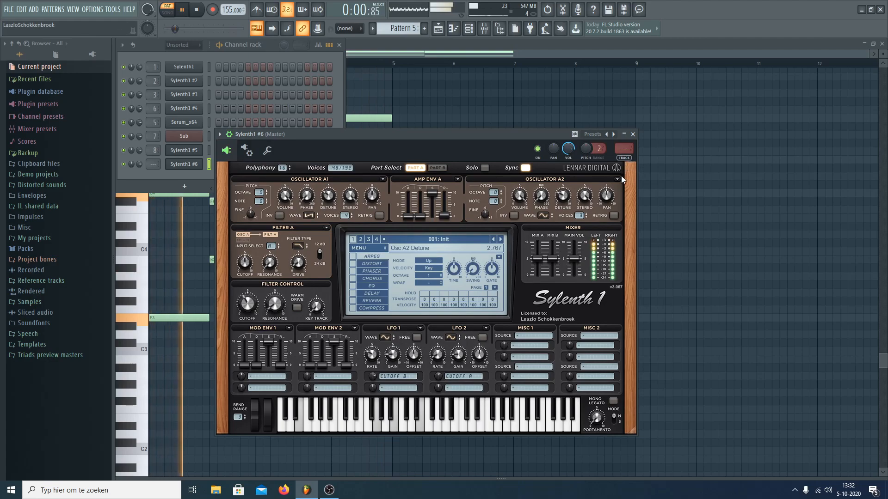
{"action": "left_click", "coordinate": [623, 158]}
{"action": "key", "text": "space"}
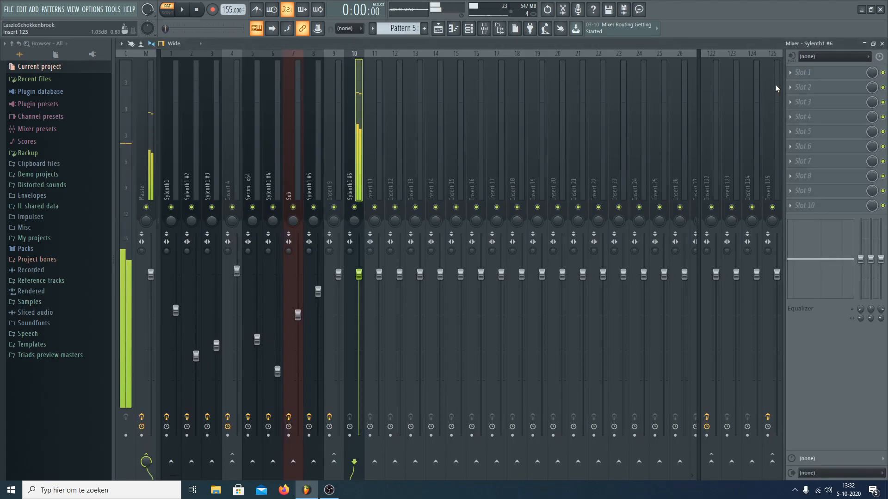
{"action": "left_click", "coordinate": [790, 73]}
{"action": "mouse_move", "coordinate": [795, 84]}
{"action": "left_click", "coordinate": [679, 166]}
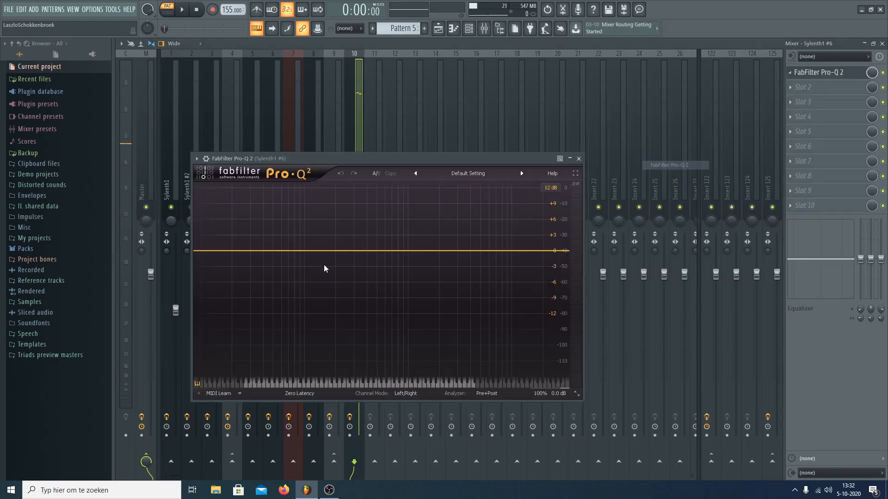
- Create a Low Cut band in Pro-Q 2 at about 106 Hz with a 24 dB/oct slope while the pattern plays
{"action": "double_click", "coordinate": [302, 280]}
{"action": "left_click", "coordinate": [227, 349]}
{"action": "left_click", "coordinate": [229, 381]}
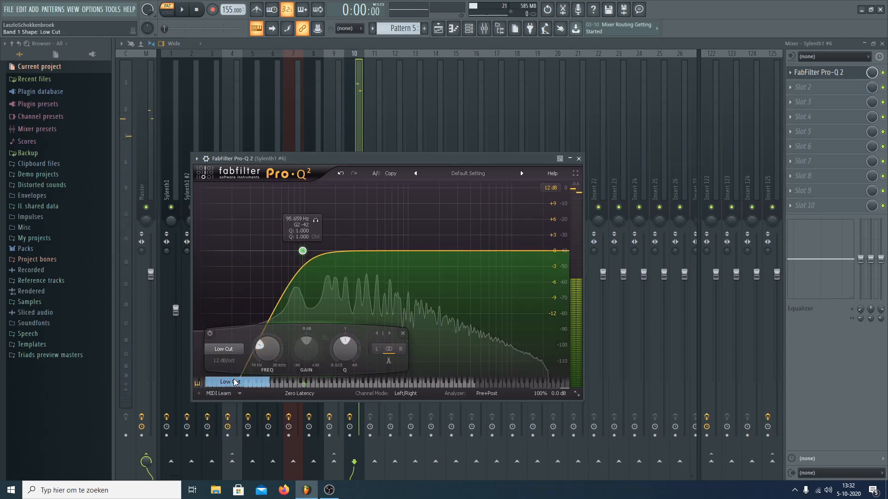
{"action": "key", "text": "space"}
{"action": "left_click_drag", "start_coordinate": [304, 254], "coordinate": [310, 259]}
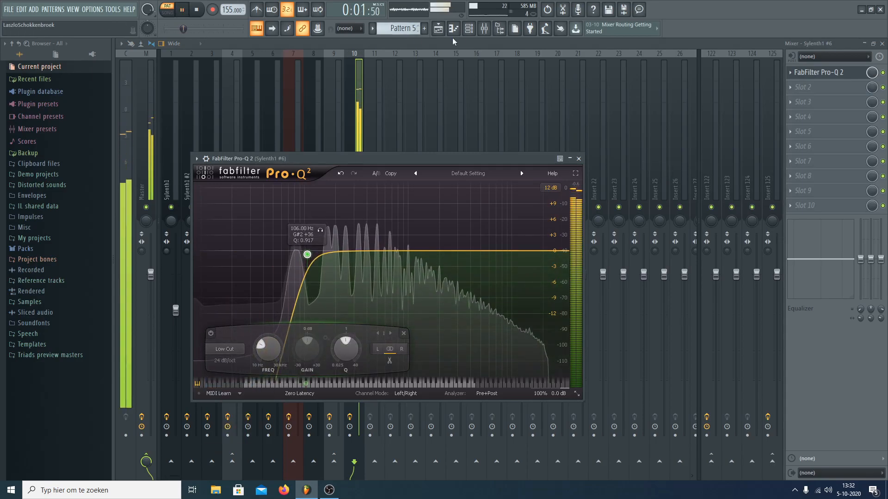
- Try raising all Sylenth1 #6 notes in the piano roll by one octave, listening to the result
{"action": "key", "text": "F6"}
{"action": "left_click", "coordinate": [232, 165]}
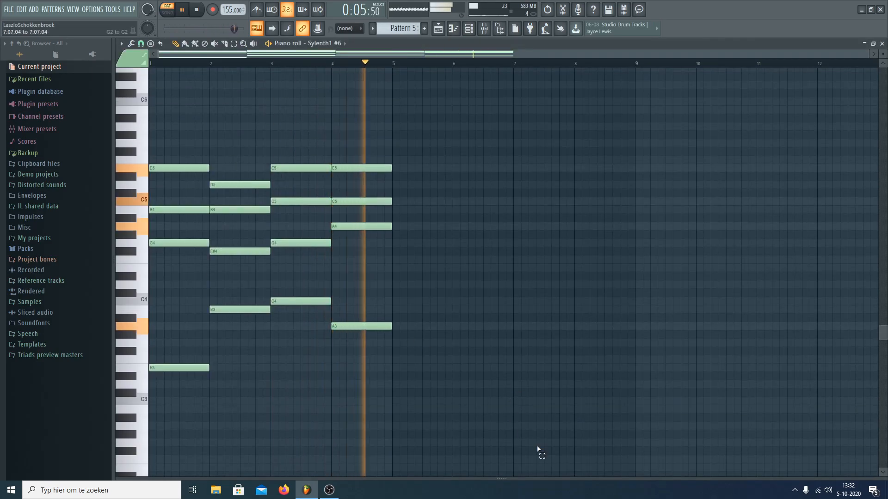
{"action": "left_click_drag", "start_coordinate": [537, 452], "coordinate": [1, 177]}
{"action": "key", "text": "space"}
{"action": "left_click_drag", "start_coordinate": [526, 431], "coordinate": [1, 43]}
{"action": "key", "text": "ctrl+Up"}
{"action": "key", "text": "space"}
{"action": "key", "text": "space"}
{"action": "key", "text": "ctrl+Down"}
{"action": "key", "text": "space"}
- Raise the low E3 bass note in bar 1 by one octave to E4 and play the pattern
{"action": "left_click_drag", "start_coordinate": [283, 439], "coordinate": [60, 341]}
{"action": "key", "text": "space"}
{"action": "key", "text": "ctrl+Up"}
{"action": "key", "text": "ctrl+Up"}
{"action": "key", "text": "ctrl+Down"}
{"action": "key", "text": "space"}
{"action": "key", "text": "ctrl+d"}
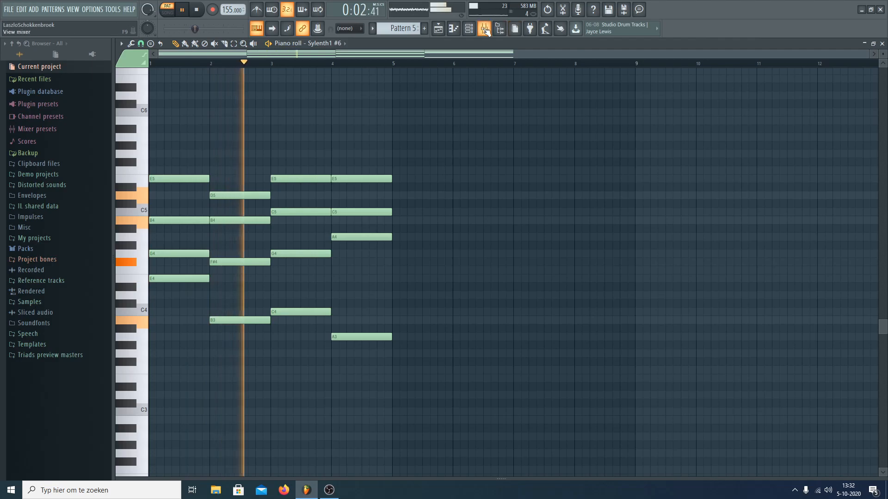
- Route the Sylenth1 #6 mixer track to Insert 125, lower its volume fader, and stop playback
{"action": "key", "text": "F9"}
{"action": "left_click", "coordinate": [772, 461]}
{"action": "left_click_drag", "start_coordinate": [359, 274], "coordinate": [359, 354]}
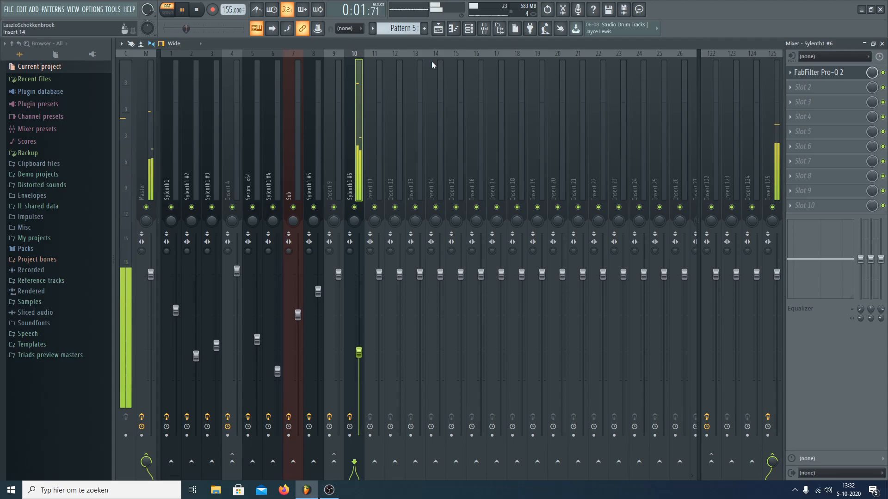
{"action": "key", "text": "space"}
- With playlist snap set to Beat, fill Track 9 with four consecutive Pattern 5 clips across bars 1 to 16
{"action": "left_click", "coordinate": [438, 28]}
{"action": "left_click_drag", "start_coordinate": [390, 340], "coordinate": [183, 288]}
{"action": "left_click", "coordinate": [133, 47]}
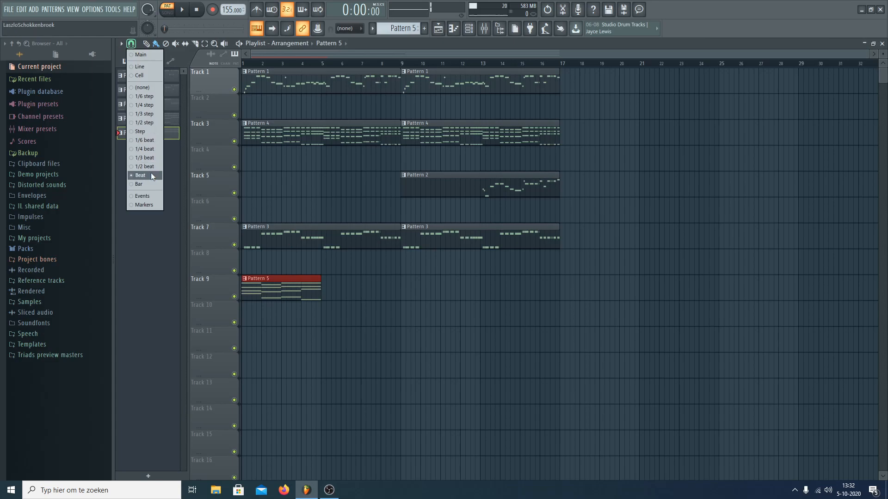
{"action": "left_click", "coordinate": [151, 177]}
{"action": "right_click", "coordinate": [297, 294]}
{"action": "mouse_move", "coordinate": [270, 293]}
{"action": "left_mouse_down"}
{"action": "mouse_move", "coordinate": [566, 300]}
{"action": "mouse_move", "coordinate": [269, 285]}
{"action": "left_mouse_up"}
- Play the arrangement in song mode and lower the Sylenth1 #6 fader slightly to balance it
{"action": "key", "text": "space"}
{"action": "key", "text": "l"}
{"action": "key", "text": "F9"}
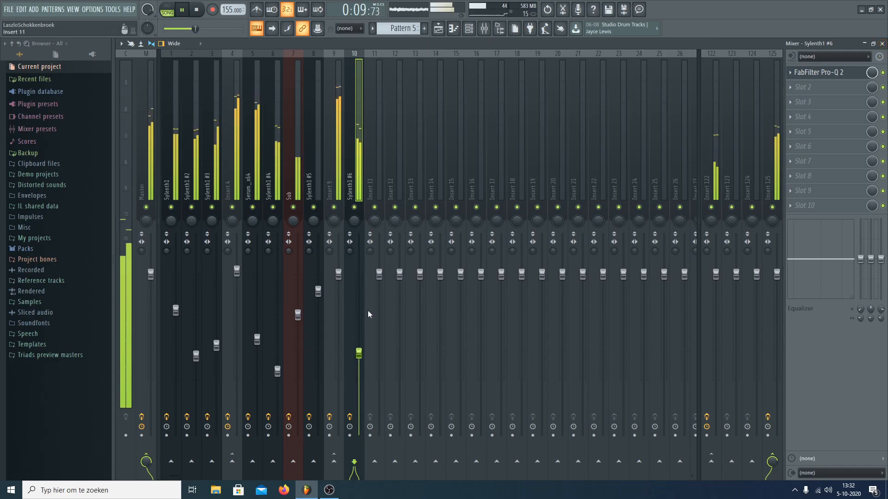
{"action": "left_click", "coordinate": [882, 43]}
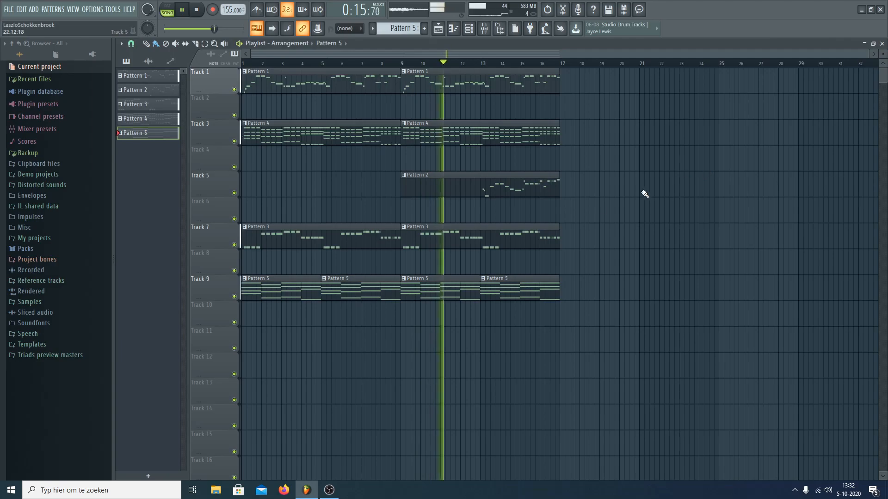
{"action": "left_click", "coordinate": [486, 29]}
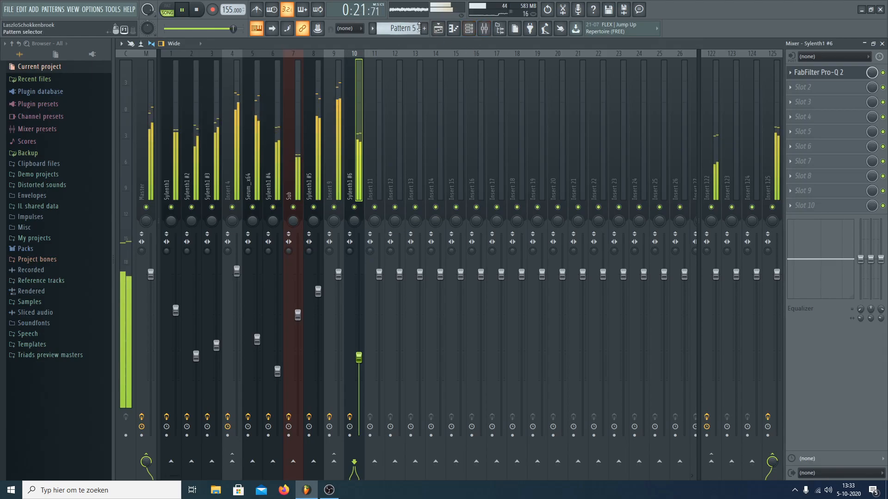
- Stop playback, select the empty Pattern 6, and add a Play instrument channel
{"action": "left_click", "coordinate": [470, 29]}
{"action": "left_click_drag", "start_coordinate": [415, 29], "coordinate": [404, 24]}
{"action": "key", "text": "space"}
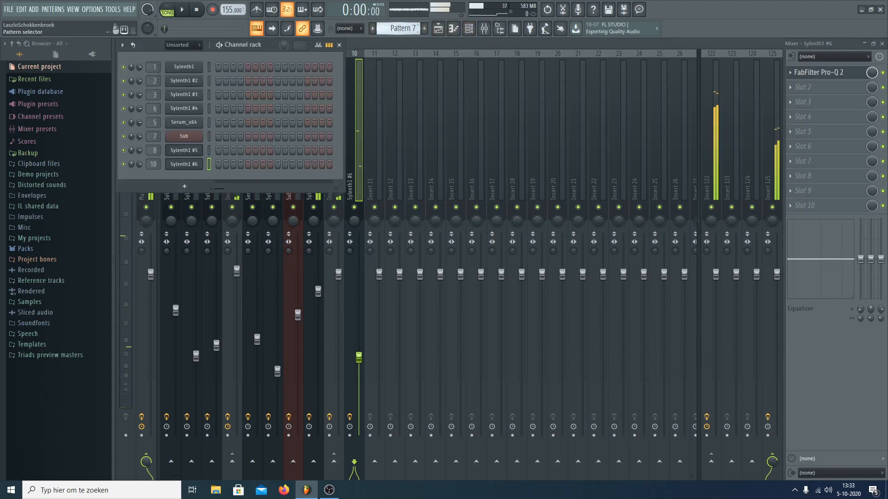
{"action": "left_click", "coordinate": [11, 9]}
{"action": "mouse_move", "coordinate": [33, 10]}
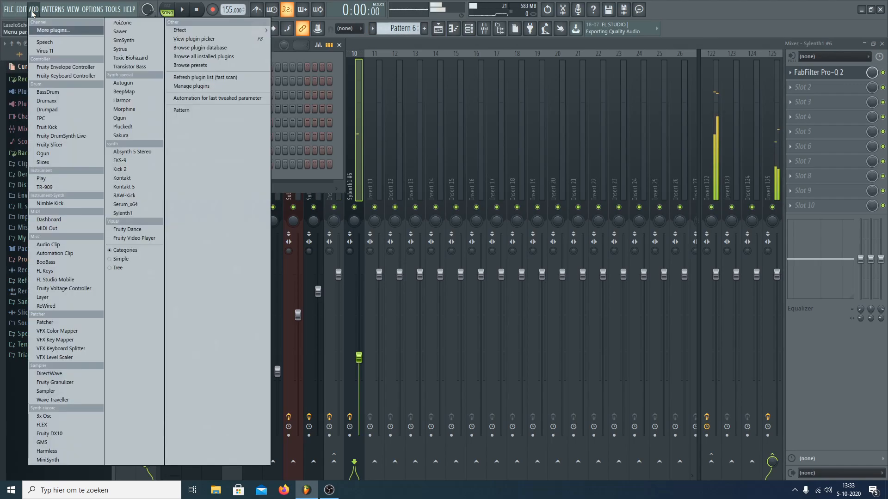
{"action": "left_click", "coordinate": [66, 178]}
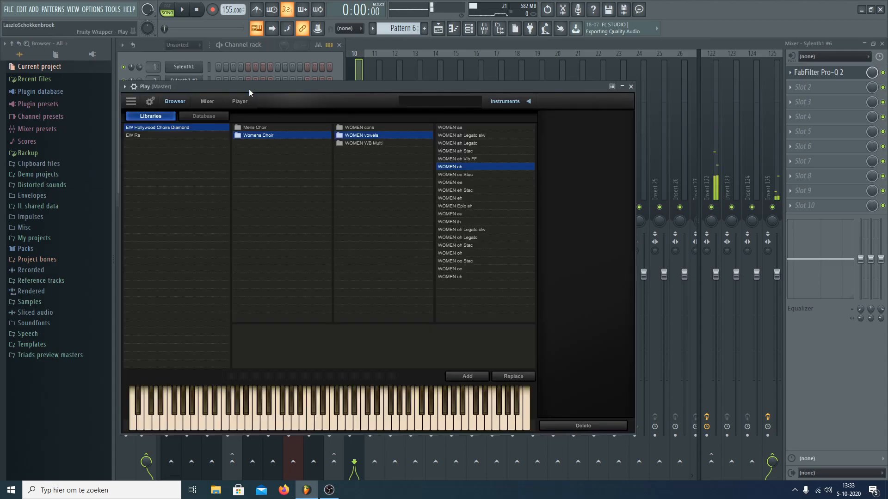
{"action": "left_click_drag", "start_coordinate": [249, 89], "coordinate": [389, 98]}
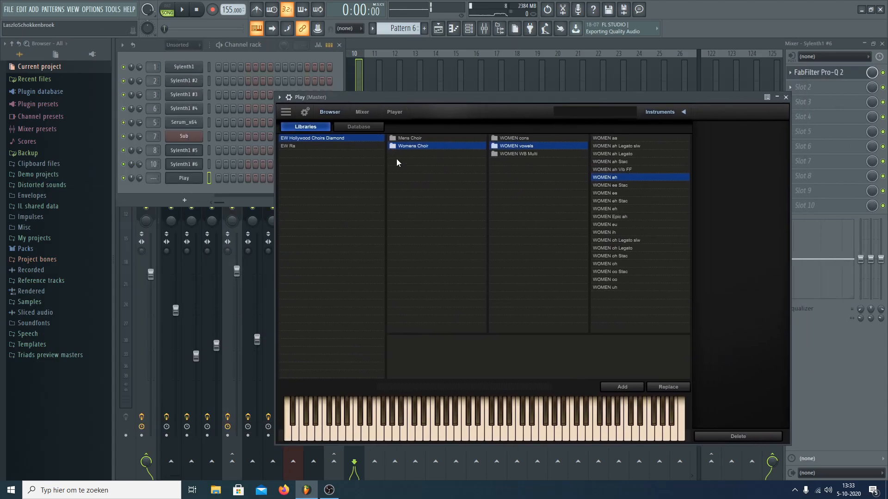
- Load the WOMEN ah and MEN ah vowel instruments from EW Hollywood Choirs Diamond together in Play
{"action": "double_click", "coordinate": [609, 179]}
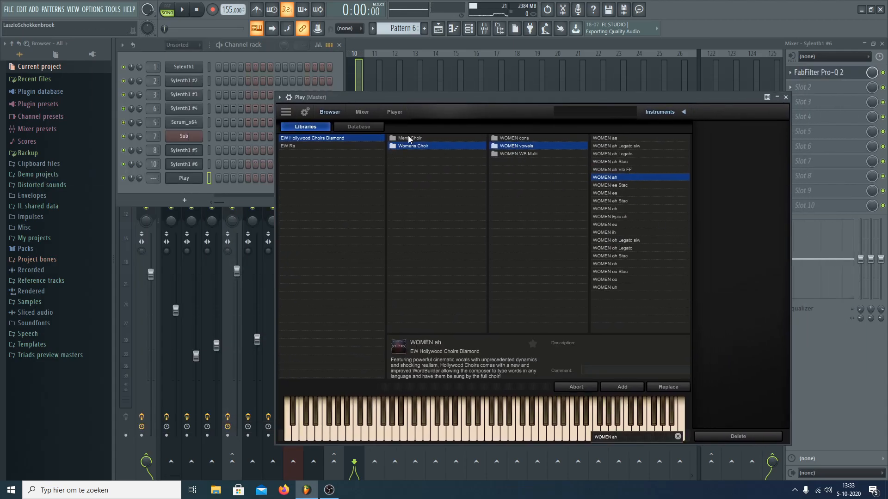
{"action": "left_click", "coordinate": [407, 138]}
{"action": "left_click", "coordinate": [515, 146]}
{"action": "left_click", "coordinate": [612, 178]}
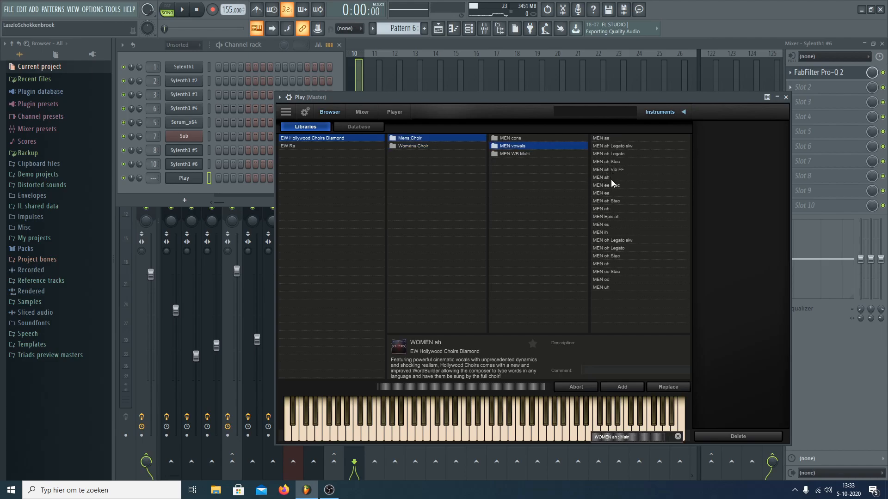
{"action": "left_click", "coordinate": [623, 388]}
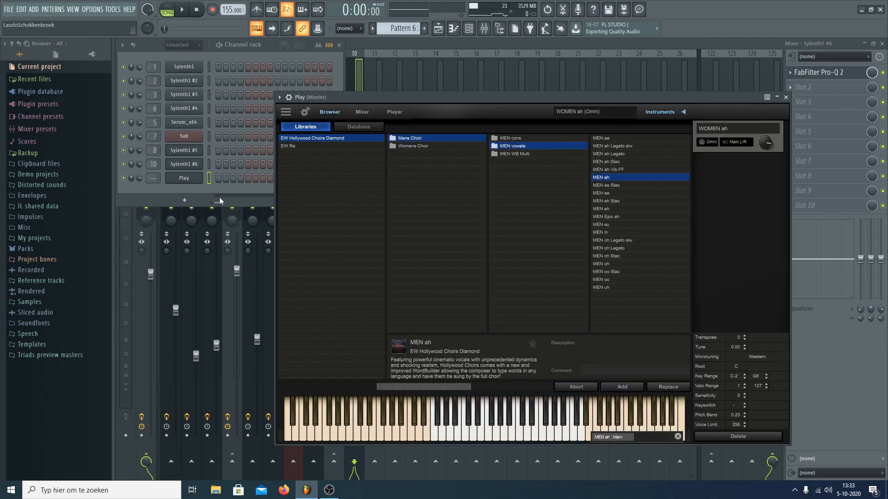
- Copy the Sylenth1 #6 notes from Pattern 5 and paste them into the Play channel in Pattern 6
{"action": "left_click", "coordinate": [220, 197]}
{"action": "key", "text": "KP_Subtract"}
{"action": "right_click", "coordinate": [185, 170]}
{"action": "left_click", "coordinate": [346, 173]}
{"action": "left_click", "coordinate": [423, 29]}
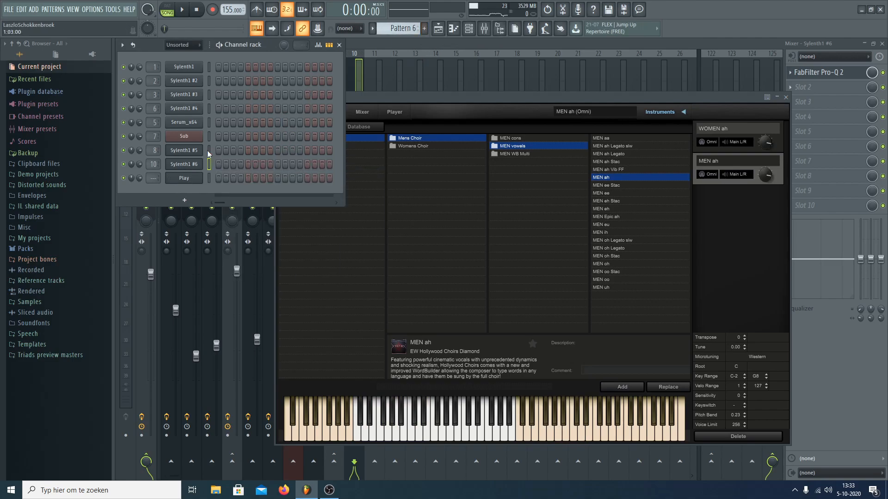
{"action": "right_click", "coordinate": [198, 179]}
{"action": "left_click", "coordinate": [306, 195]}
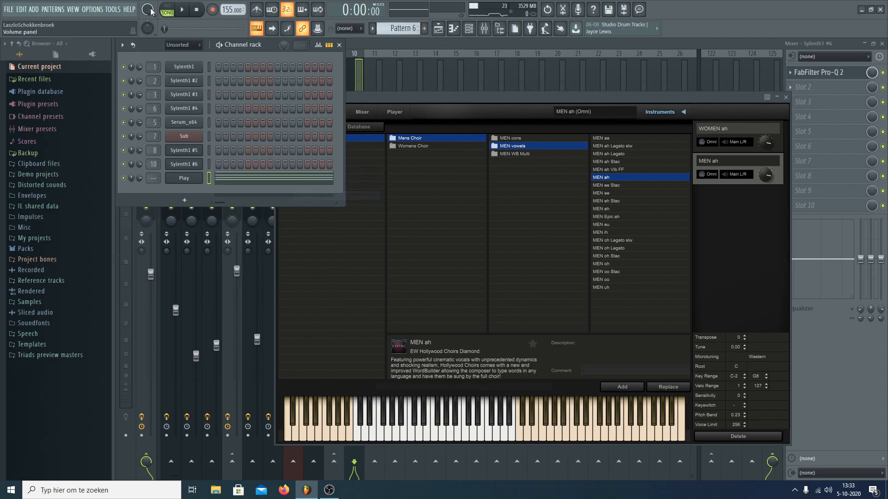
- Switch to pattern mode, raise all Play notes in Pattern 6 by one octave, and play them
{"action": "left_click", "coordinate": [169, 12]}
{"action": "key", "text": "space"}
{"action": "key", "text": "space"}
{"action": "left_click", "coordinate": [257, 179]}
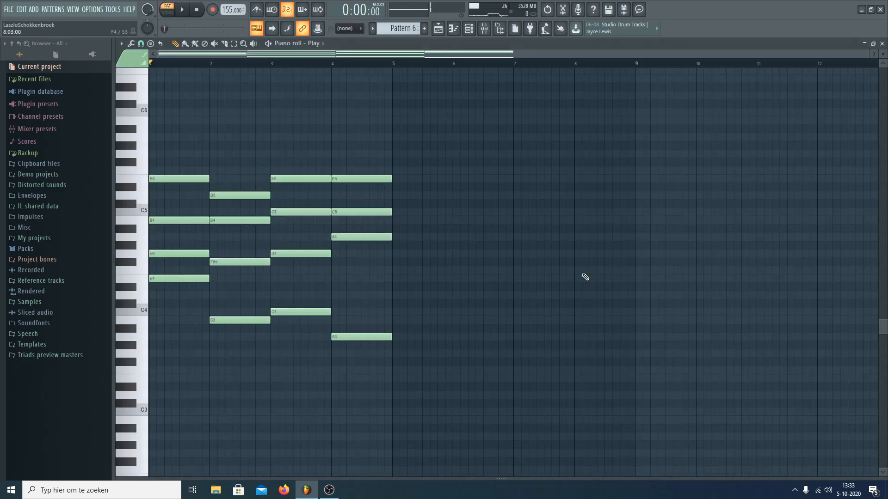
{"action": "key", "text": "ctrl+Up"}
{"action": "key", "text": "space"}
{"action": "scroll", "coordinate": [530, 113], "scroll_direction": "up", "scroll_amount": 4}
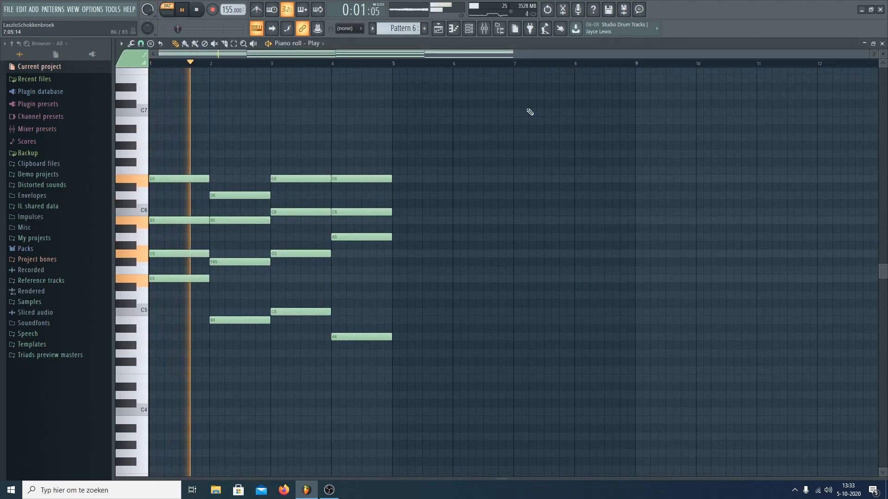
- Assign the Play channel to a free mixer track and lower that track's volume fader
{"action": "left_click", "coordinate": [469, 29]}
{"action": "left_click", "coordinate": [200, 179]}
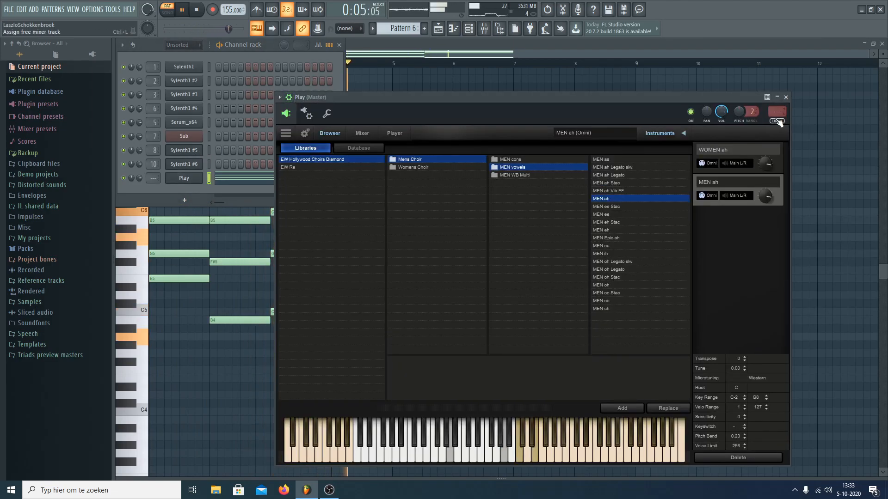
{"action": "key", "text": "F9"}
{"action": "left_click_drag", "start_coordinate": [379, 275], "coordinate": [379, 320]}
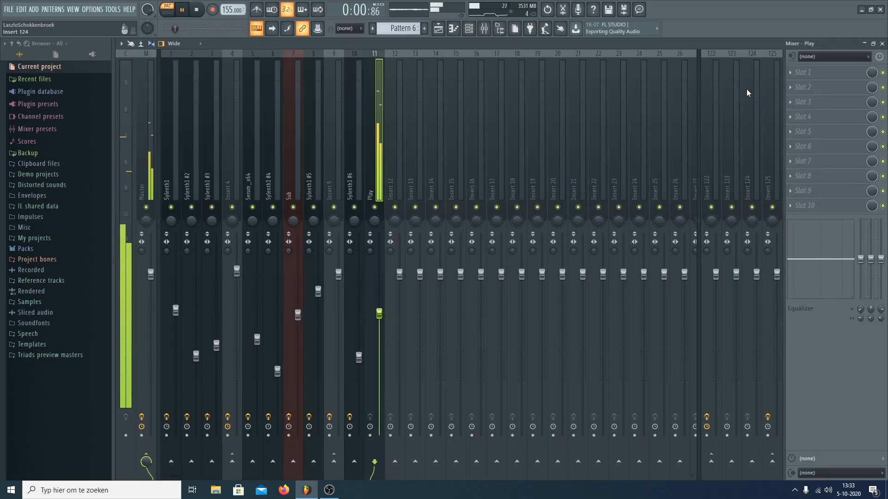
- Add FabFilter Pro-Q 2 to the Play track, set a 24 dB/oct low cut at about 186 Hz, and adjust the track's volume
{"action": "left_click", "coordinate": [791, 72]}
{"action": "mouse_move", "coordinate": [793, 85]}
{"action": "left_click", "coordinate": [674, 165]}
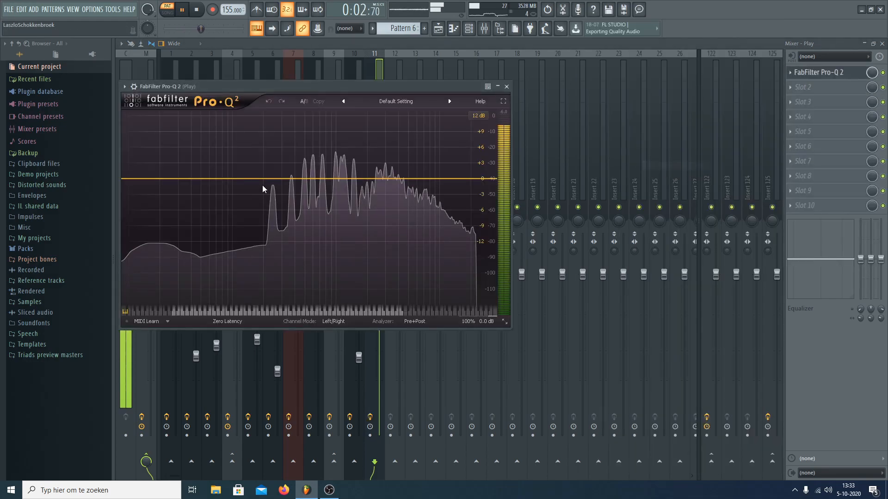
{"action": "double_click", "coordinate": [251, 178]}
{"action": "left_click", "coordinate": [169, 276]}
{"action": "left_click", "coordinate": [178, 311]}
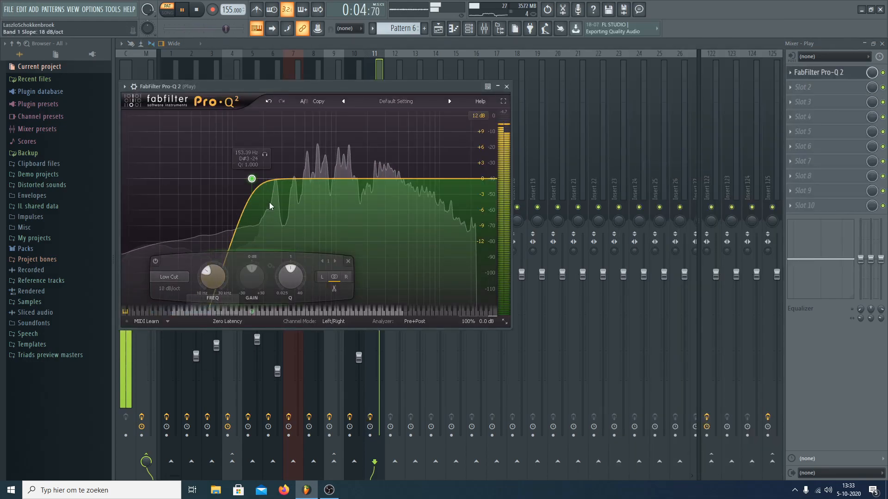
{"action": "left_click_drag", "start_coordinate": [251, 179], "coordinate": [260, 184]}
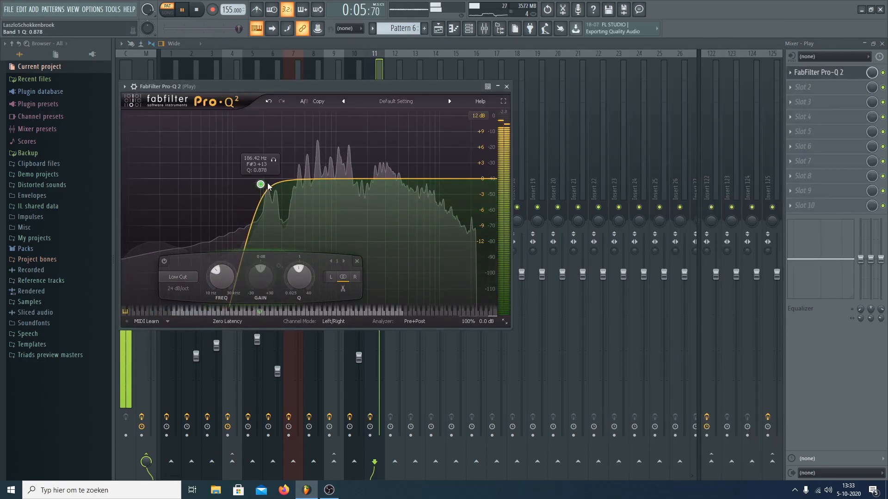
{"action": "left_click", "coordinate": [506, 86]}
{"action": "left_click_drag", "start_coordinate": [379, 333], "coordinate": [380, 315]}
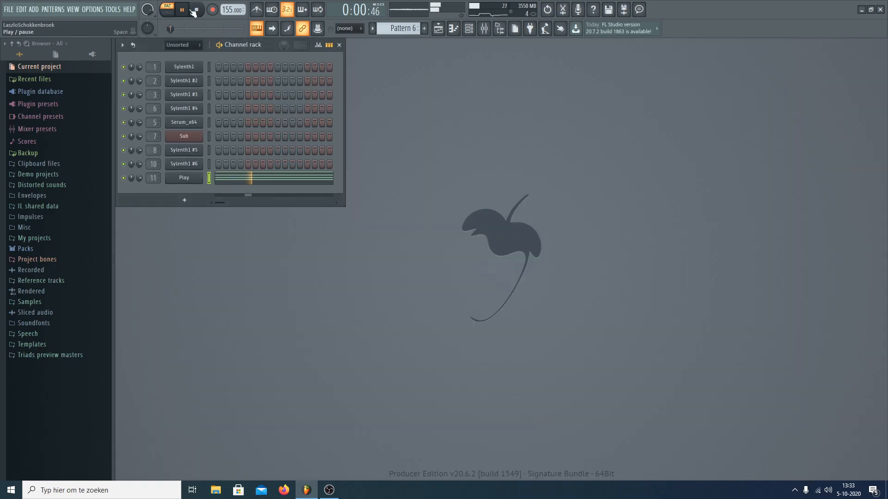
- Repeat the Pattern 6 clip along Track 11 in the playlist up to bar 17 and switch to song mode
{"action": "left_click", "coordinate": [456, 28]}
{"action": "scroll", "coordinate": [324, 257], "scroll_direction": "down", "scroll_amount": 3}
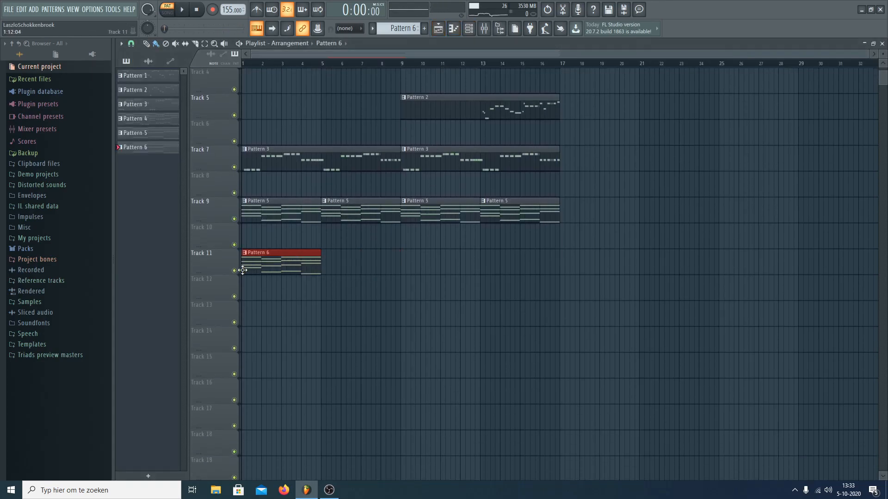
{"action": "left_click_drag", "start_coordinate": [278, 265], "coordinate": [571, 273]}
{"action": "key", "text": "space"}
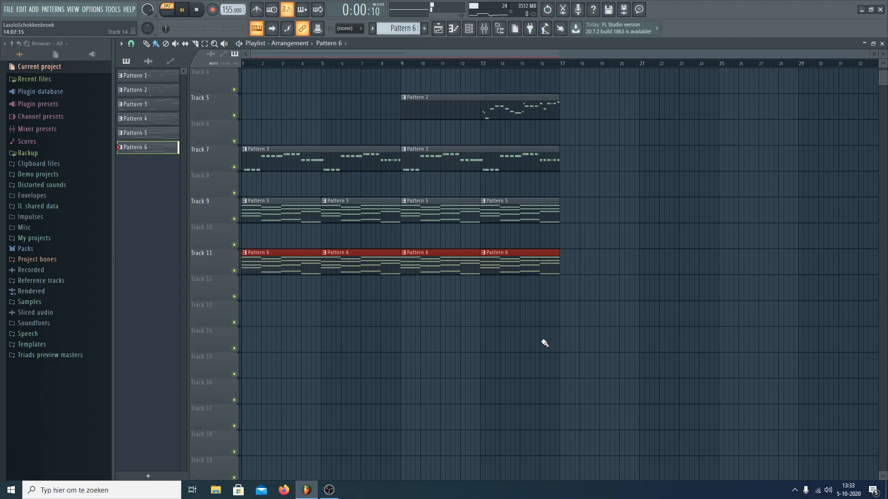
{"action": "scroll", "coordinate": [323, 83], "scroll_direction": "up", "scroll_amount": 3}
{"action": "left_click", "coordinate": [167, 11]}
- Move the Pattern 5 clips to Track 11 and the Pattern 6 clips to Track 13, and play the song
{"action": "scroll", "coordinate": [508, 259], "scroll_direction": "down", "scroll_amount": 4}
{"action": "left_click_drag", "start_coordinate": [687, 378], "coordinate": [176, 172]}
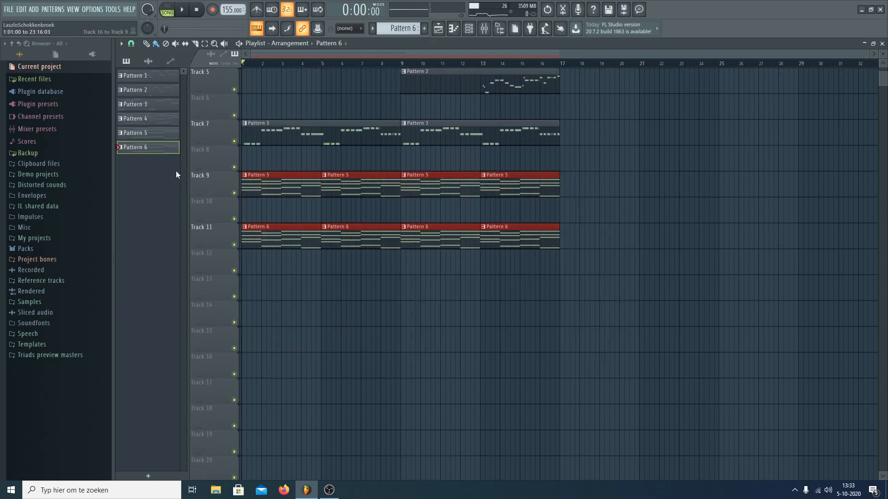
{"action": "key", "text": "shift+Down"}
{"action": "key", "text": "shift+Down"}
{"action": "key", "text": "shift+Down"}
{"action": "key", "text": "shift+Down"}
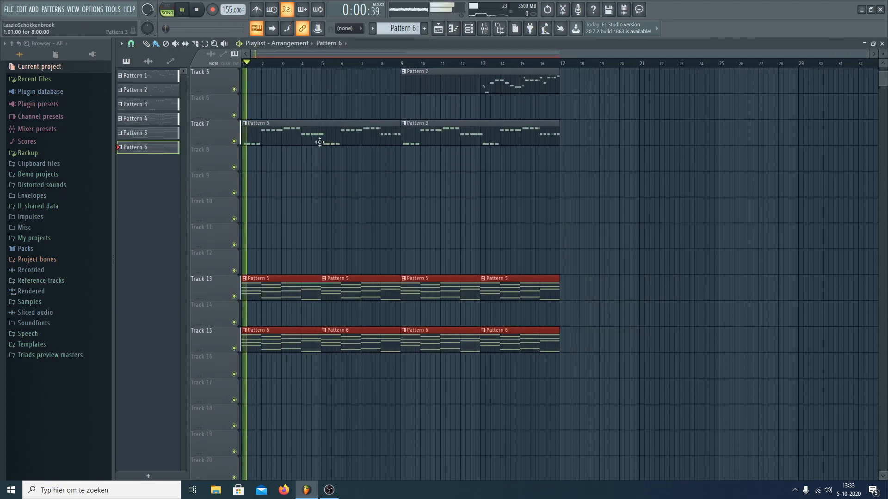
{"action": "left_click_drag", "start_coordinate": [261, 281], "coordinate": [260, 229]}
{"action": "key", "text": "space"}
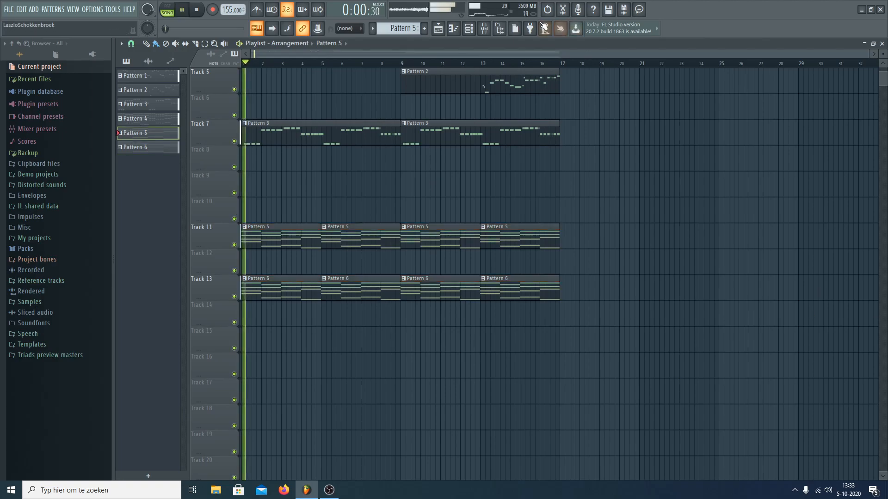
- Raise the Play track's volume and route Play and Sylenth1 #6 to Insert 125 at about 74% and 82%
{"action": "left_click", "coordinate": [484, 28]}
{"action": "left_click", "coordinate": [400, 158]}
{"action": "left_click", "coordinate": [372, 237]}
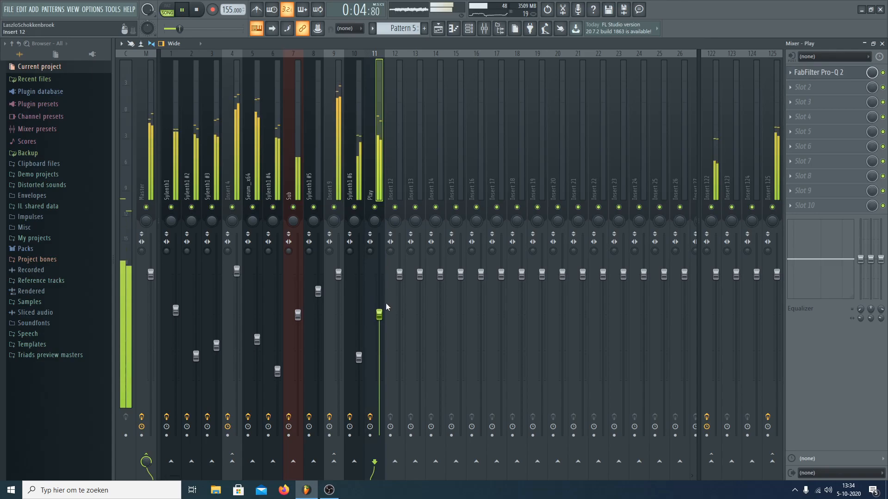
{"action": "left_click_drag", "start_coordinate": [379, 314], "coordinate": [379, 308]}
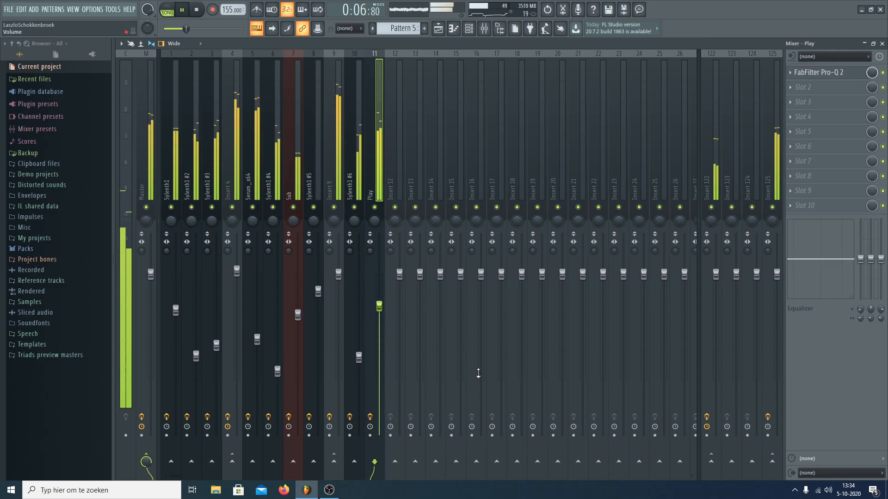
{"action": "left_click_drag", "start_coordinate": [773, 462], "coordinate": [772, 472]}
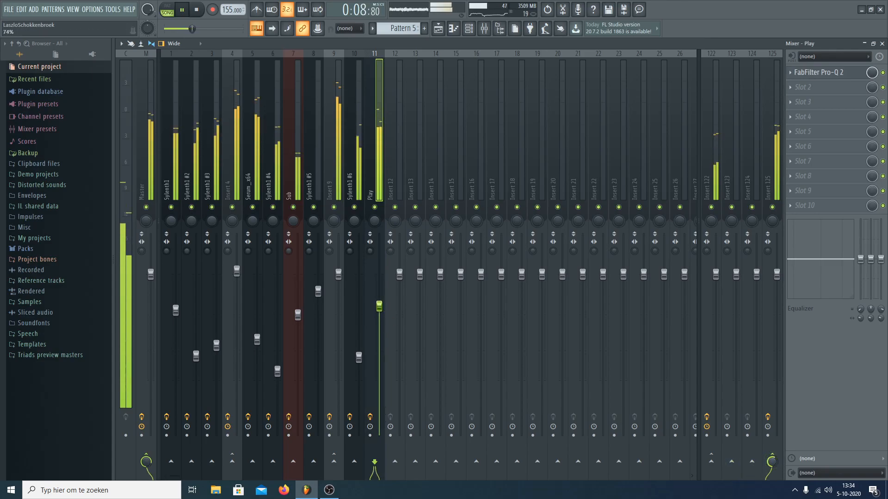
{"action": "left_click", "coordinate": [356, 149]}
{"action": "left_click_drag", "start_coordinate": [772, 461], "coordinate": [777, 469]}
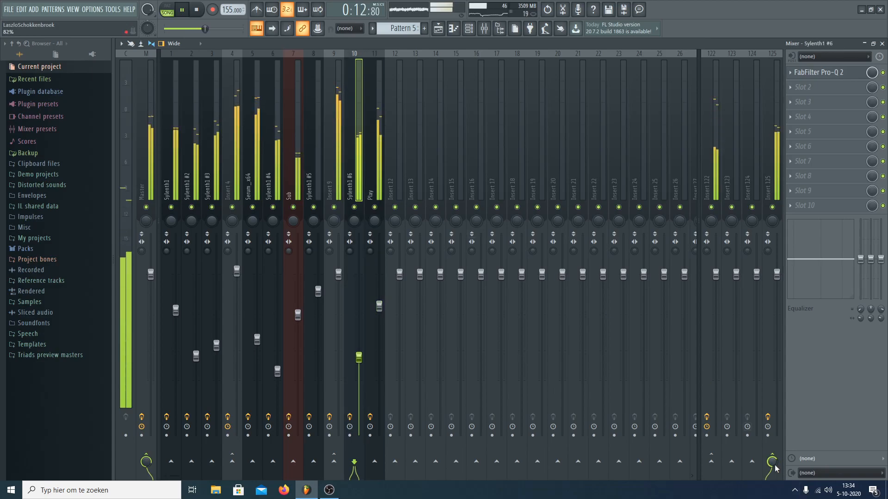
{"action": "left_click", "coordinate": [380, 291]}
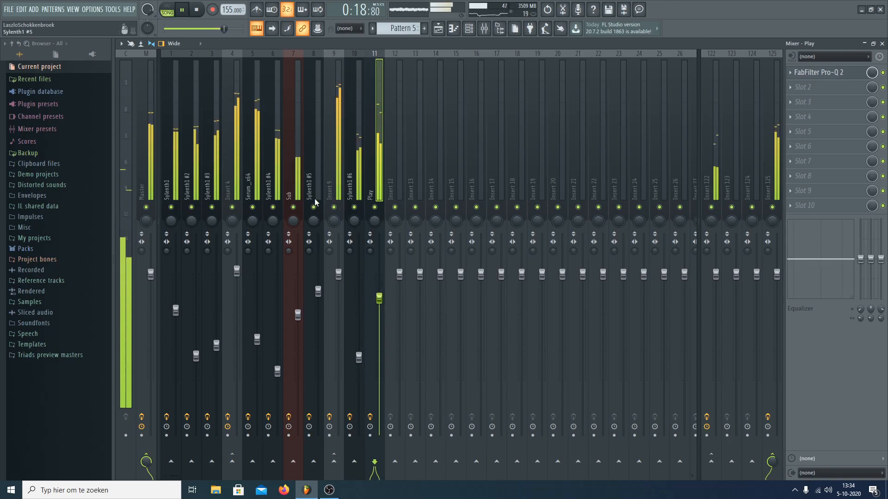
{"action": "key", "text": "F5"}
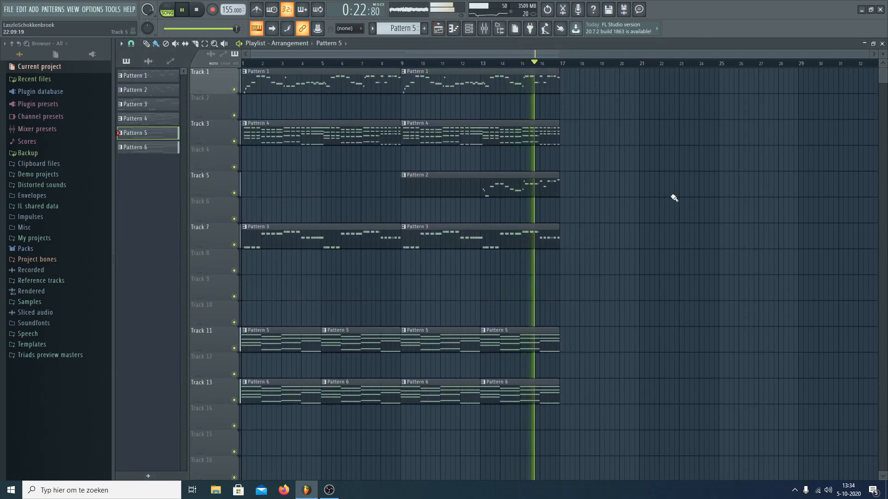
{"action": "key", "text": "space"}
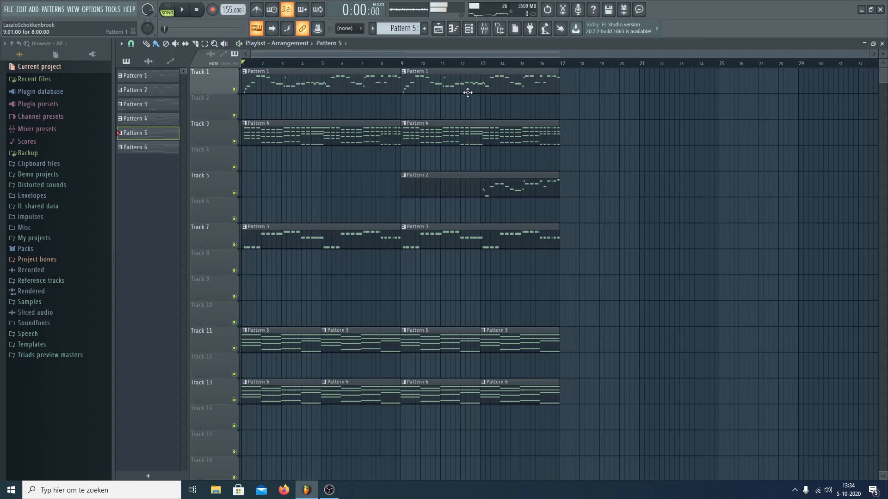
- Pull the volume faders of mixer tracks 1 to 11 fully down and reset Insert 4 and Insert 9 to their default level
{"action": "left_click", "coordinate": [491, 31]}
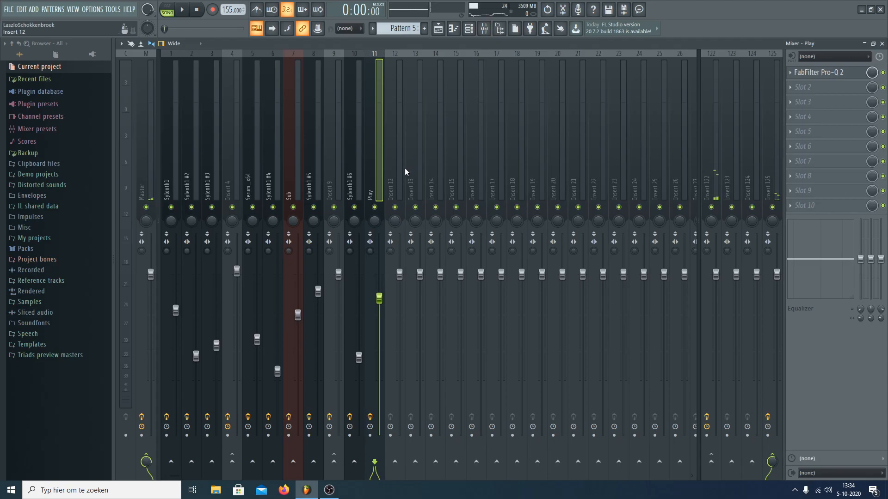
{"action": "left_click_drag", "start_coordinate": [177, 171], "coordinate": [373, 194]}
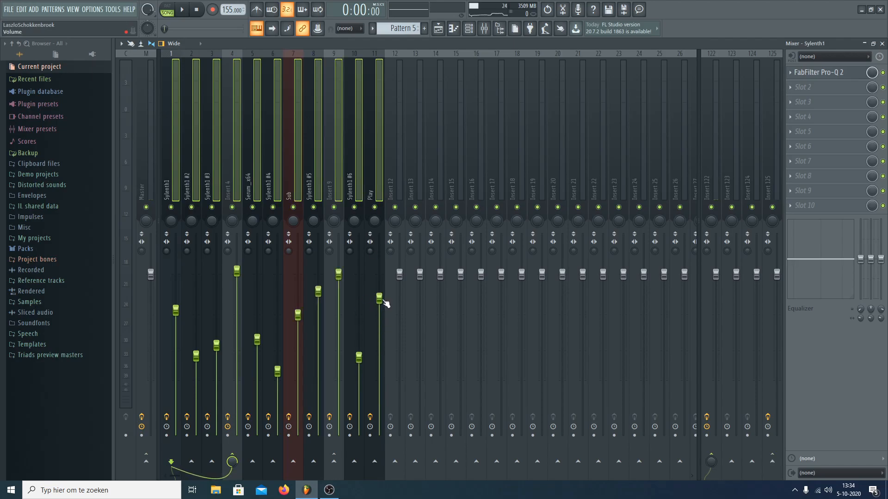
{"action": "left_click_drag", "start_coordinate": [384, 301], "coordinate": [384, 437]}
{"action": "left_click", "coordinate": [232, 139]}
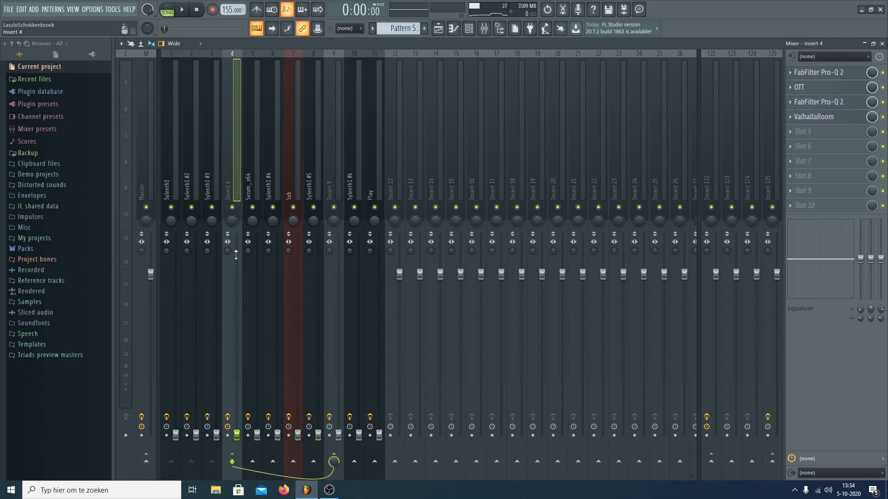
{"action": "right_click", "coordinate": [237, 435]}
{"action": "left_click", "coordinate": [282, 344]}
{"action": "right_click", "coordinate": [341, 434]}
{"action": "left_click", "coordinate": [357, 348]}
- Mute Insert 122 and Insert 125 and switch off the ValhallaRoom reverb on Insert 4
{"action": "left_click", "coordinate": [294, 123]}
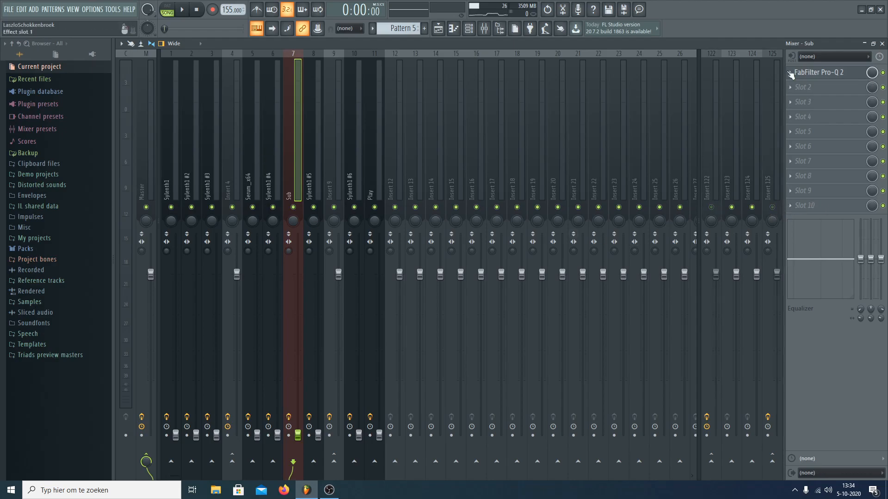
{"action": "left_click", "coordinate": [329, 163]}
{"action": "left_click", "coordinate": [315, 158]}
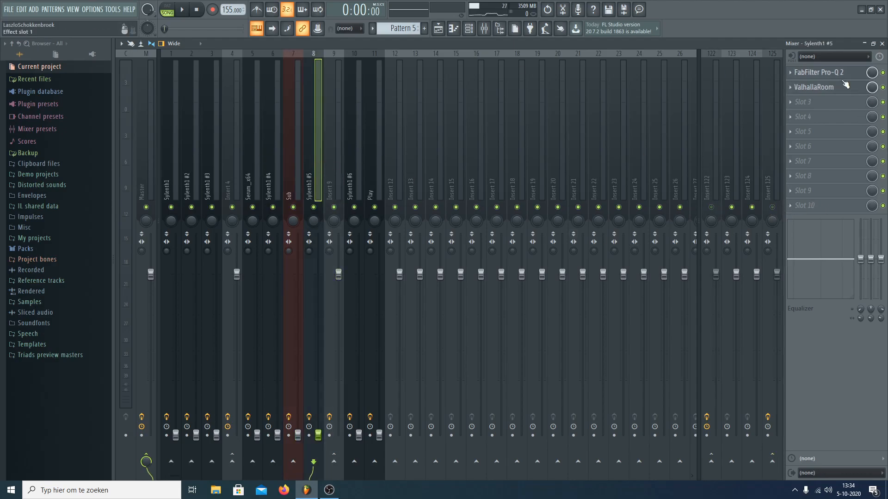
{"action": "left_click", "coordinate": [234, 168]}
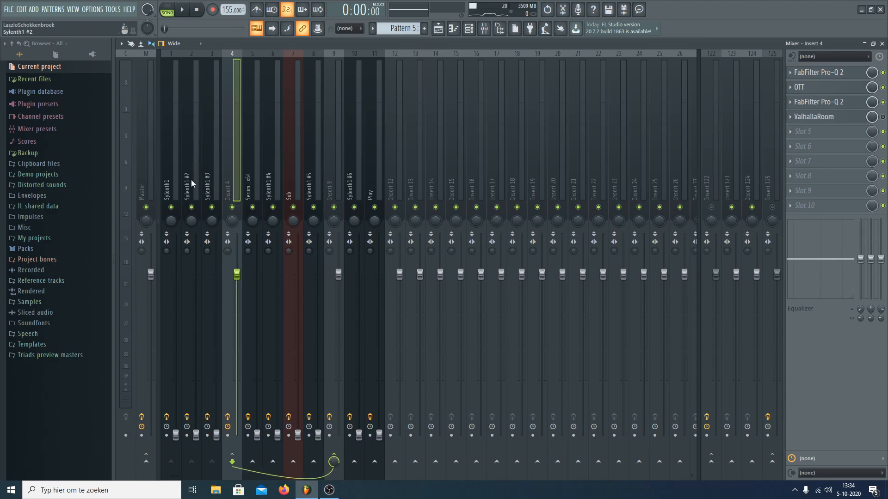
- Play the song and raise the Sylenth1 fader, with Sylenth1 #2 brought up to just above -18.7 dB
{"action": "left_click", "coordinate": [165, 187]}
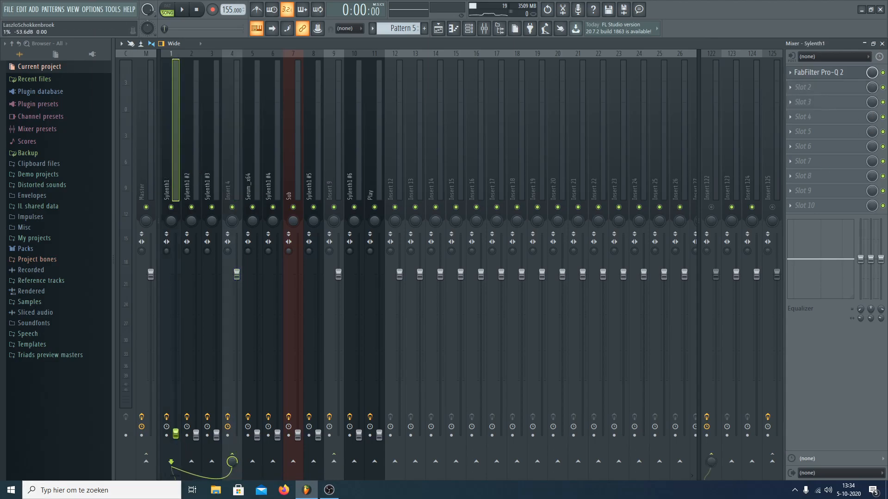
{"action": "left_click_drag", "start_coordinate": [176, 378], "coordinate": [175, 373]}
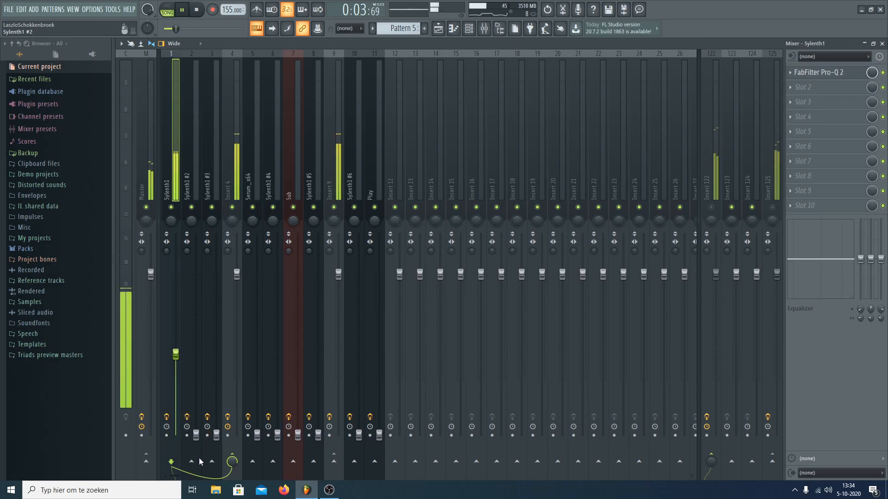
{"action": "left_click", "coordinate": [200, 438]}
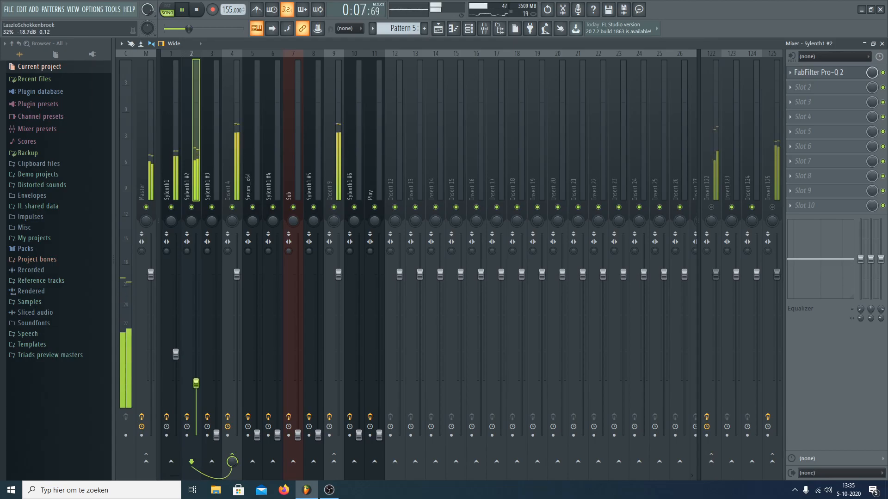
{"action": "left_click", "coordinate": [216, 436]}
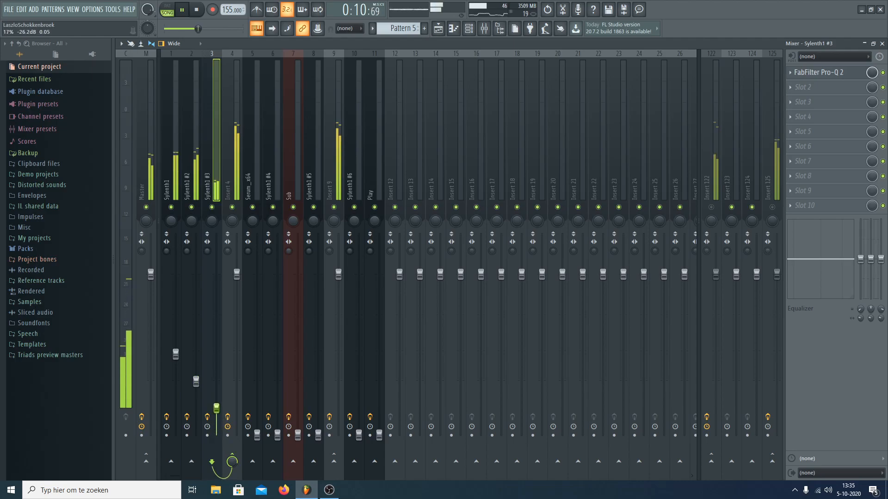
{"action": "left_click", "coordinate": [193, 371]}
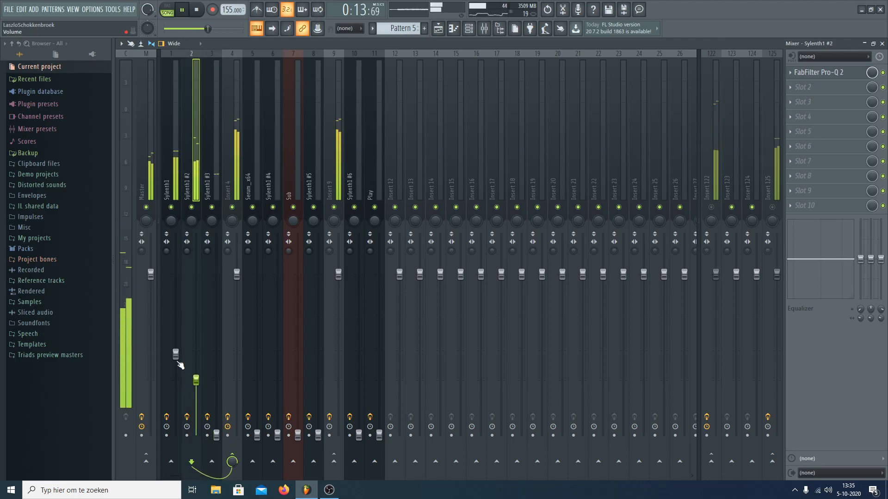
- Raise Sylenth1 #3 to about -17.8 dB and fine-tune Sylenth1 to about -12.3 dB and Sylenth1 #2 to about -17.5 dB
{"action": "left_click", "coordinate": [179, 364]}
{"action": "left_click_drag", "start_coordinate": [218, 436], "coordinate": [216, 396]}
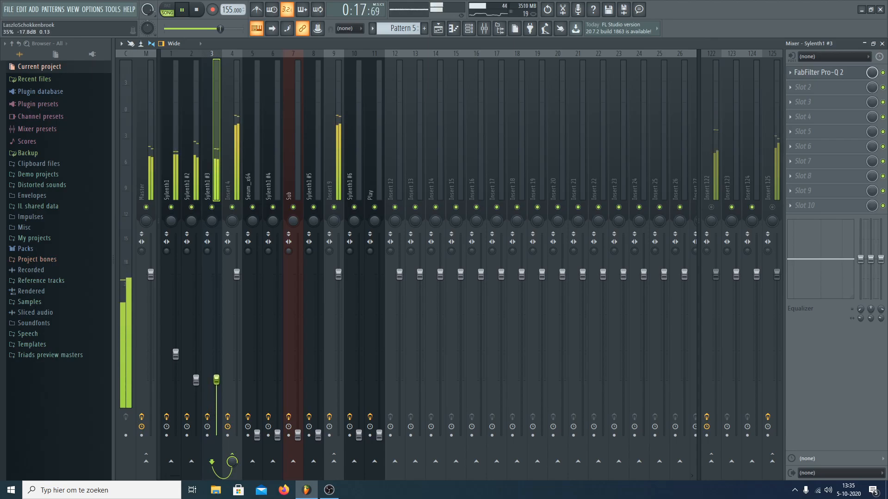
{"action": "left_click_drag", "start_coordinate": [199, 385], "coordinate": [200, 383]}
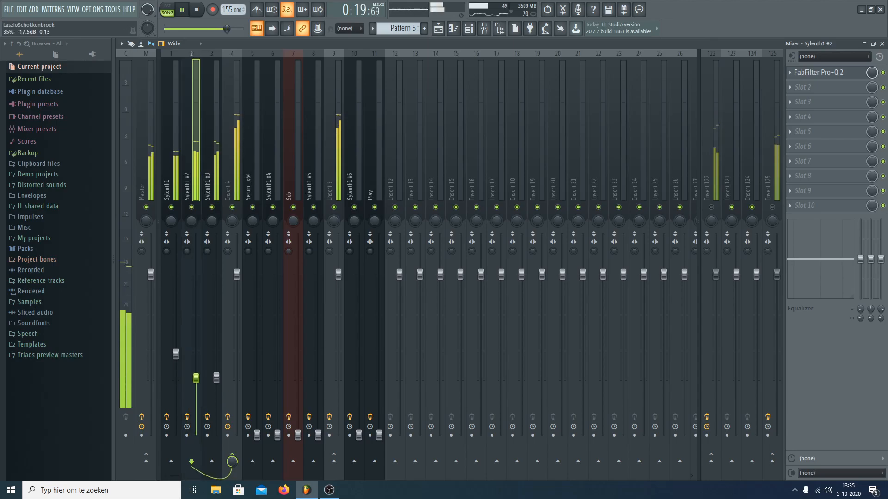
{"action": "left_click_drag", "start_coordinate": [176, 354], "coordinate": [176, 353]}
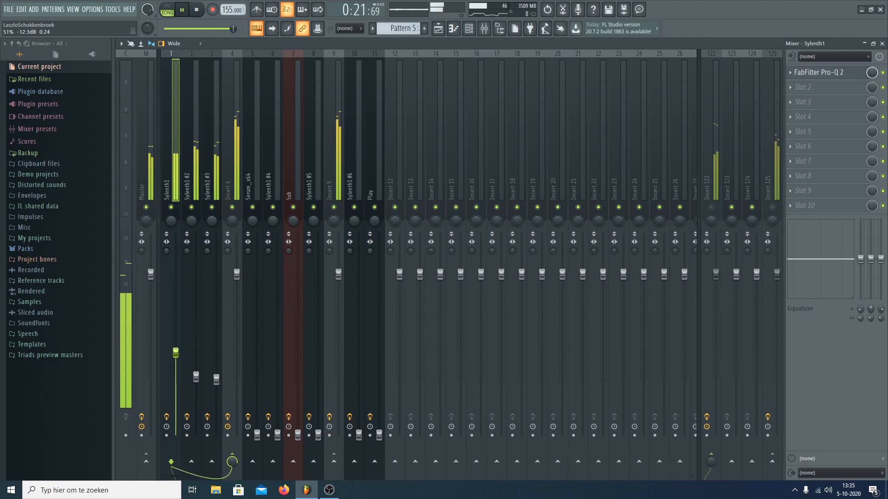
{"action": "left_click", "coordinate": [199, 380]}
{"action": "left_click", "coordinate": [216, 380]}
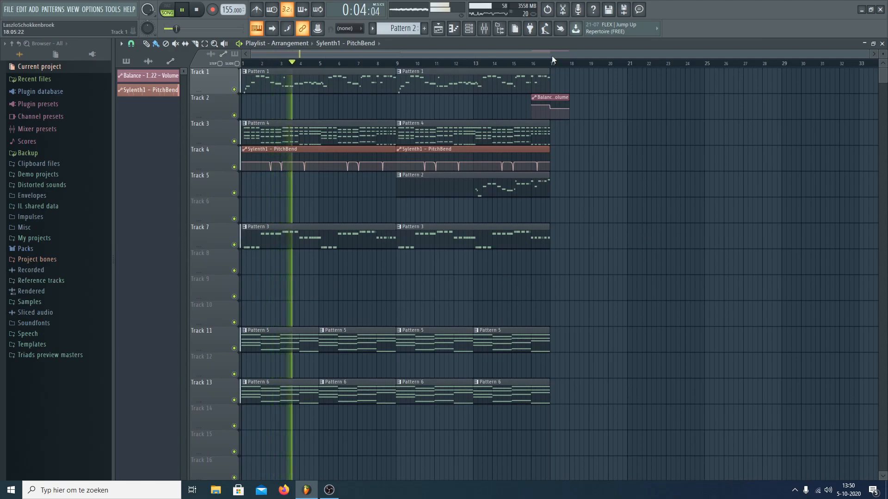
- Start Pattern 7 and add one more Pattern 5 clip on Track 11 and Pattern 6 clip on Track 13 at bar 17
{"action": "scroll", "coordinate": [470, 249], "scroll_direction": "down", "scroll_amount": 4}
{"action": "scroll", "coordinate": [471, 249], "scroll_direction": "down", "scroll_amount": 3}
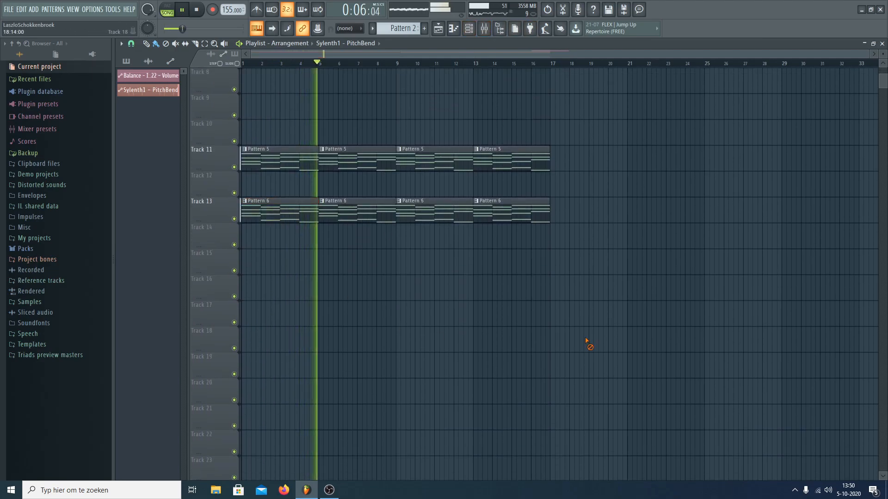
{"action": "left_click", "coordinate": [470, 28]}
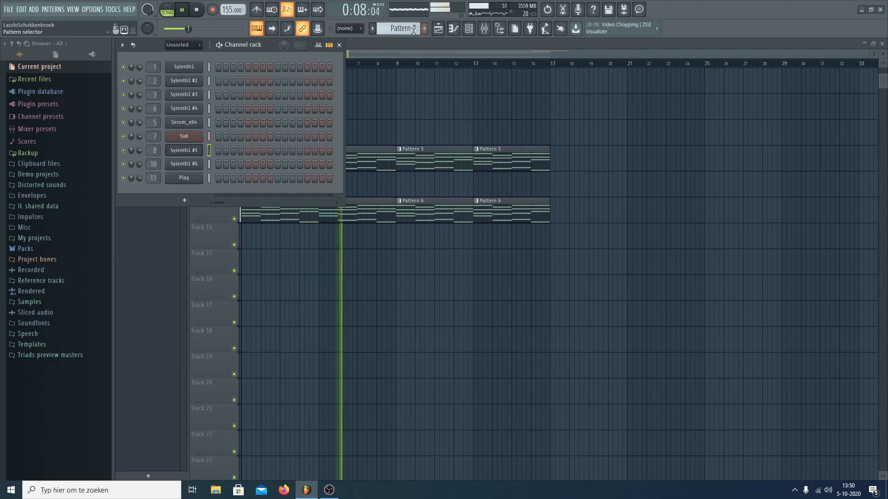
{"action": "right_click", "coordinate": [539, 351]}
{"action": "left_click_drag", "start_coordinate": [247, 244], "coordinate": [586, 172]}
{"action": "left_click", "coordinate": [617, 123], "text": "ctrl"}
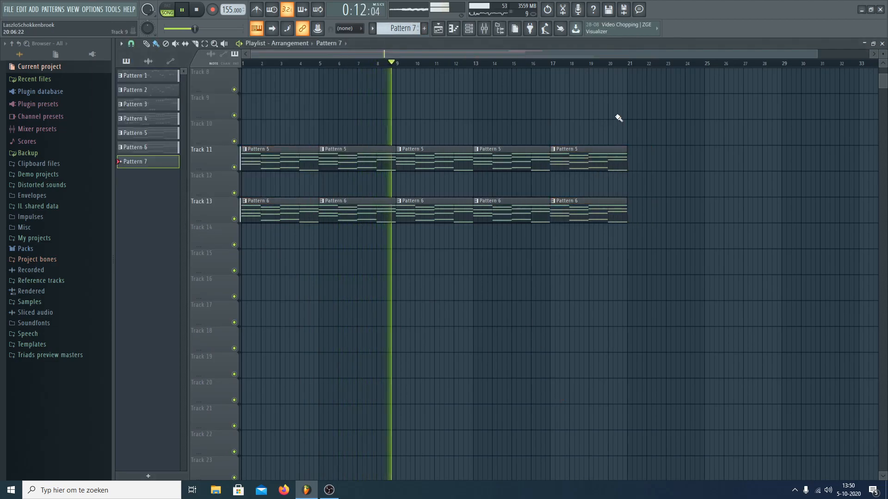
- Make the copied clips at bar 17 on Tracks 11 and 13 unique
{"action": "scroll", "coordinate": [607, 67], "scroll_direction": "up", "scroll_amount": 5}
{"action": "left_click", "coordinate": [455, 152]}
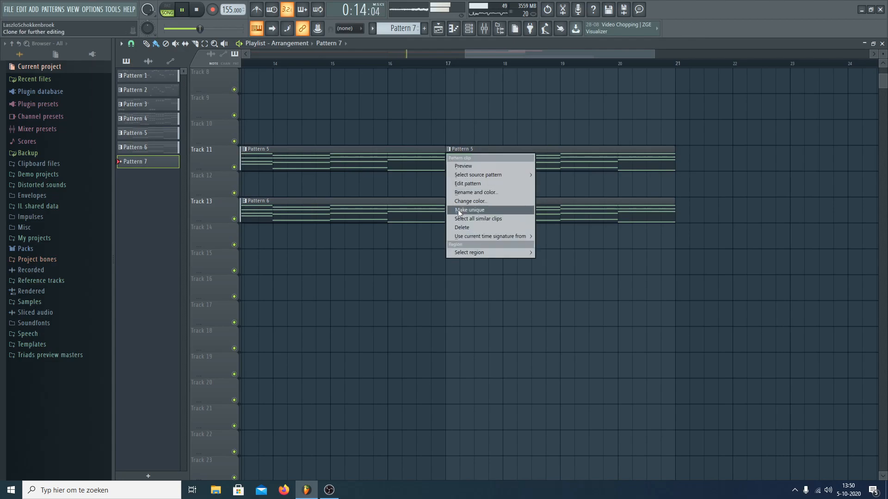
{"action": "left_click", "coordinate": [457, 214]}
{"action": "left_click", "coordinate": [452, 204]}
{"action": "left_click", "coordinate": [462, 266]}
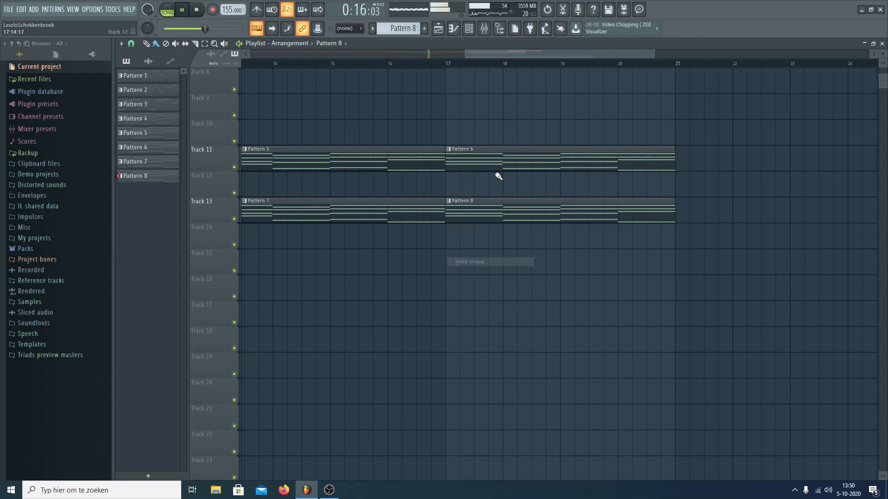
- In the unique Track 11 clip, delete every Sylenth1 #6 chord except the first and stretch that chord to bar 8
{"action": "double_click", "coordinate": [497, 159]}
{"action": "scroll", "coordinate": [294, 61], "scroll_direction": "up", "scroll_amount": 3}
{"action": "scroll", "coordinate": [589, 410], "scroll_direction": "down", "scroll_amount": 1}
{"action": "left_click_drag", "start_coordinate": [609, 423], "coordinate": [294, 193]}
{"action": "key", "text": "Delete"}
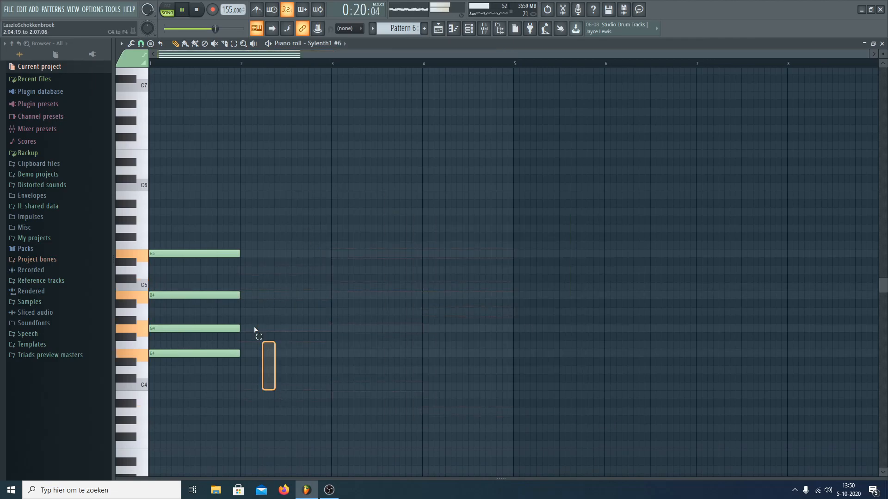
{"action": "key", "text": "ctrl+a"}
{"action": "left_click_drag", "start_coordinate": [242, 252], "coordinate": [786, 253]}
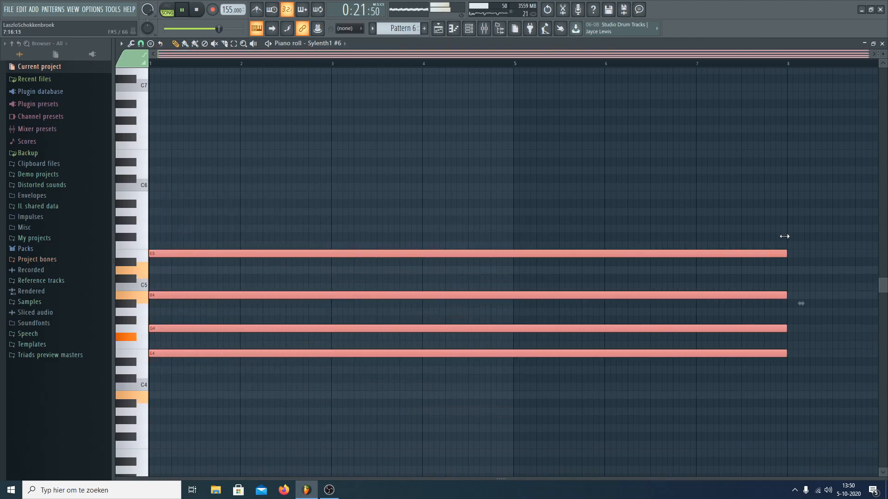
{"action": "left_click", "coordinate": [882, 43]}
- Open the unique Track 13 clip's Play notes and select all chords after the first
{"action": "left_click", "coordinate": [458, 205]}
{"action": "double_click", "coordinate": [458, 204]}
{"action": "left_click_drag", "start_coordinate": [273, 55], "coordinate": [580, 382]}
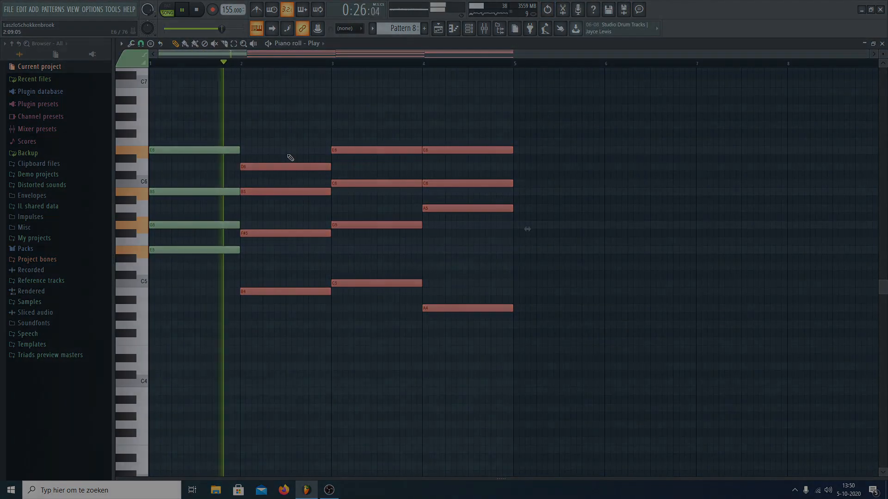